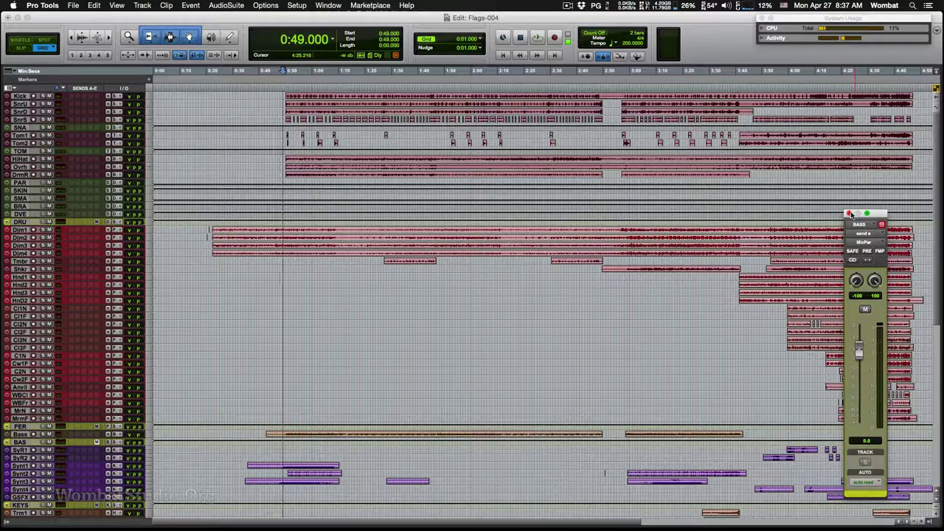
Close the BASS send window and look through the session's tracks, auditioning briefly from 0:49.
click(849, 213)
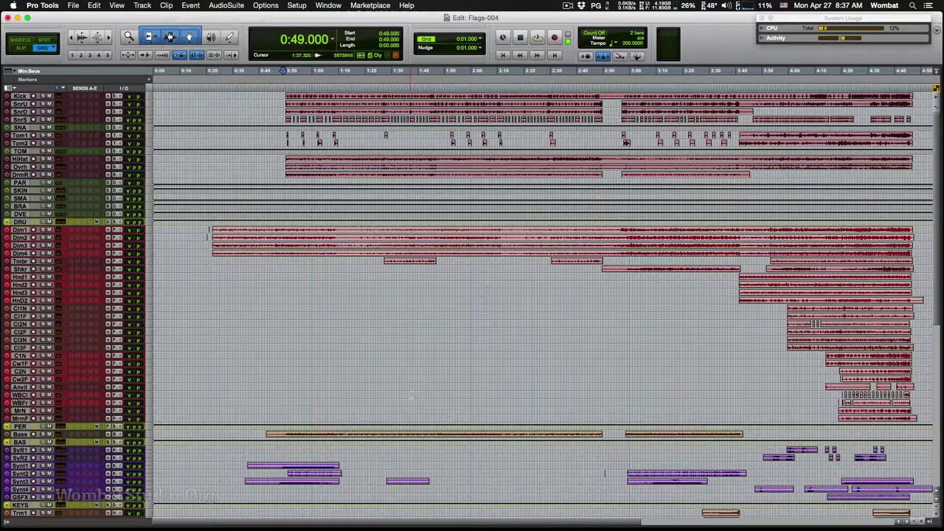
scroll(411, 397, down, 10)
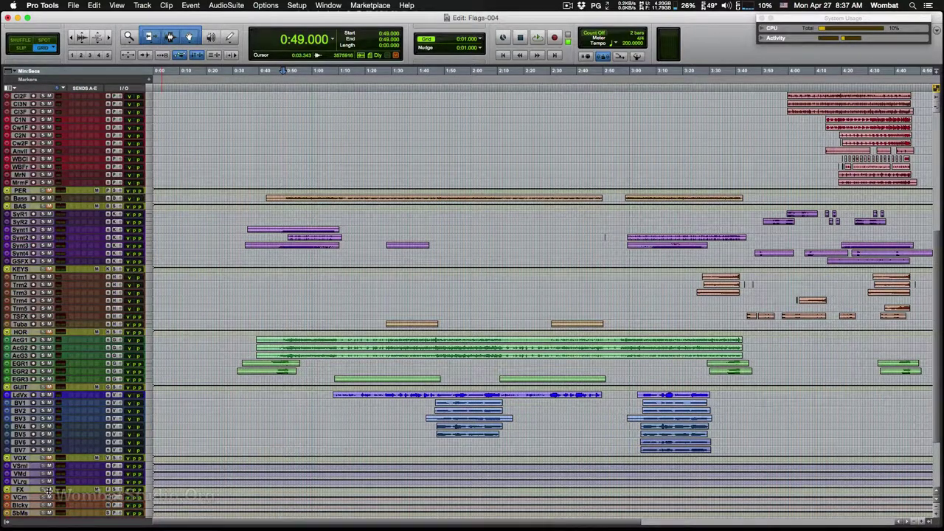
key(space)
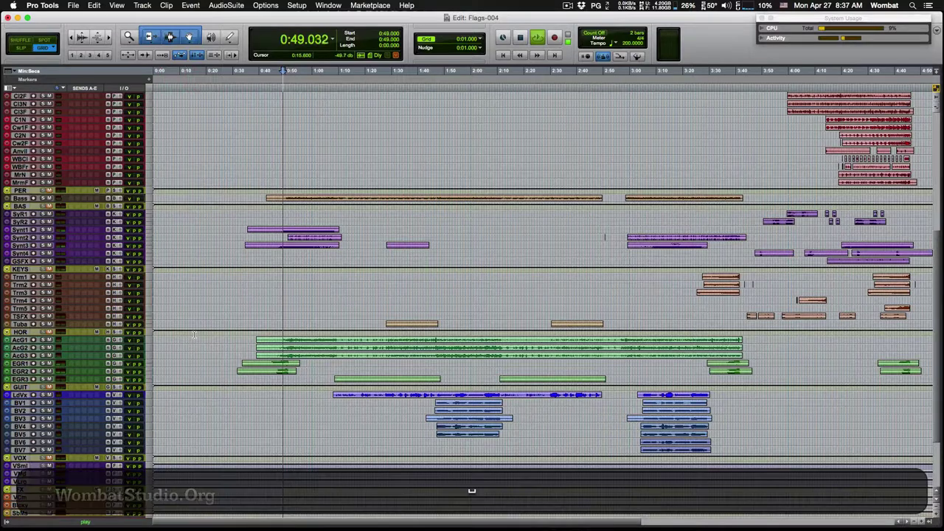
key(space)
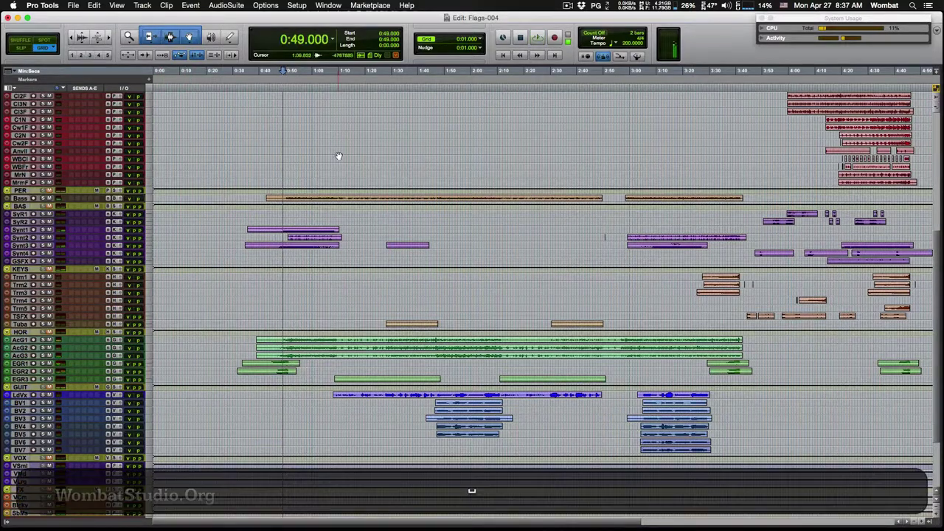
scroll(337, 153, up, 5)
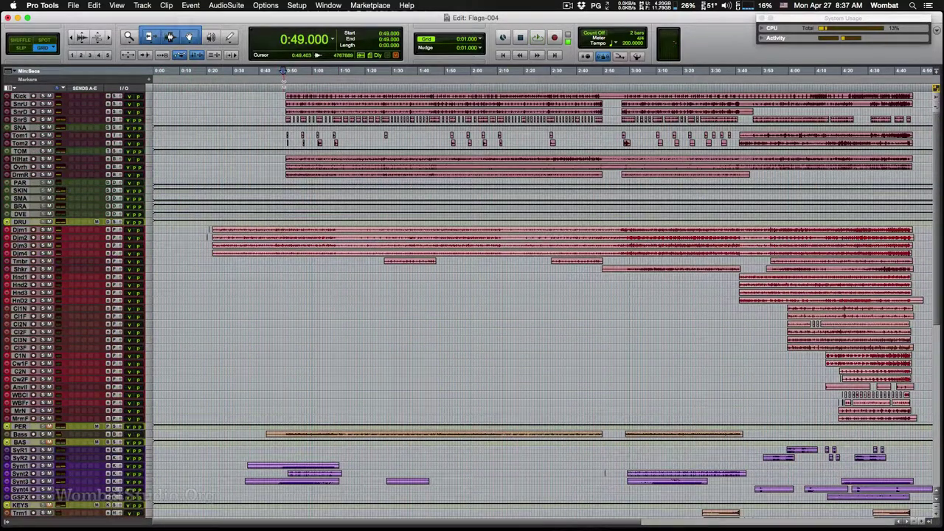
Place the playback position at 0:50, where the drums enter, and audition the song from there.
key(t)
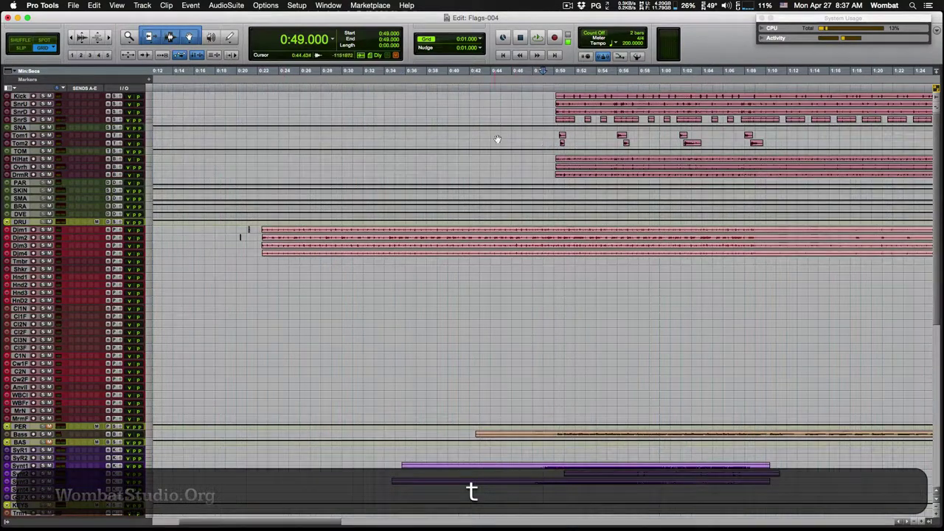
click(554, 140)
key(space)
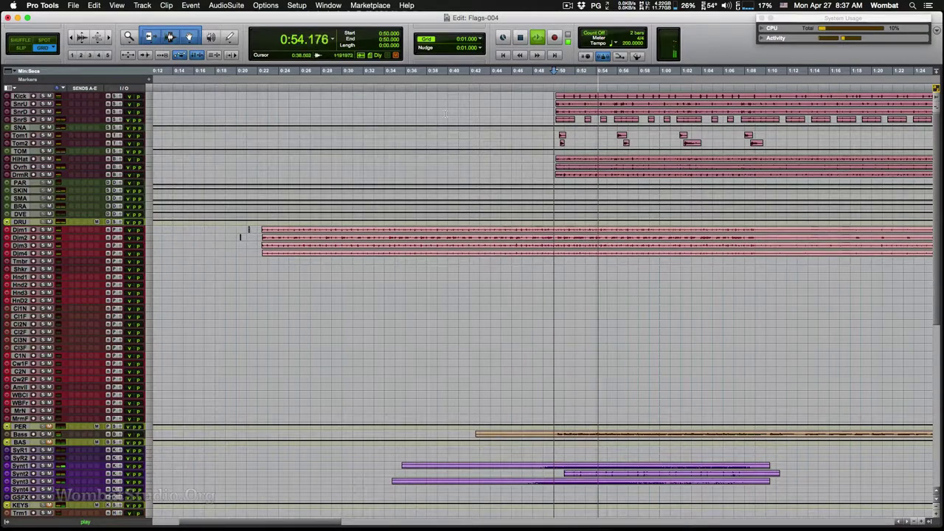
key(space)
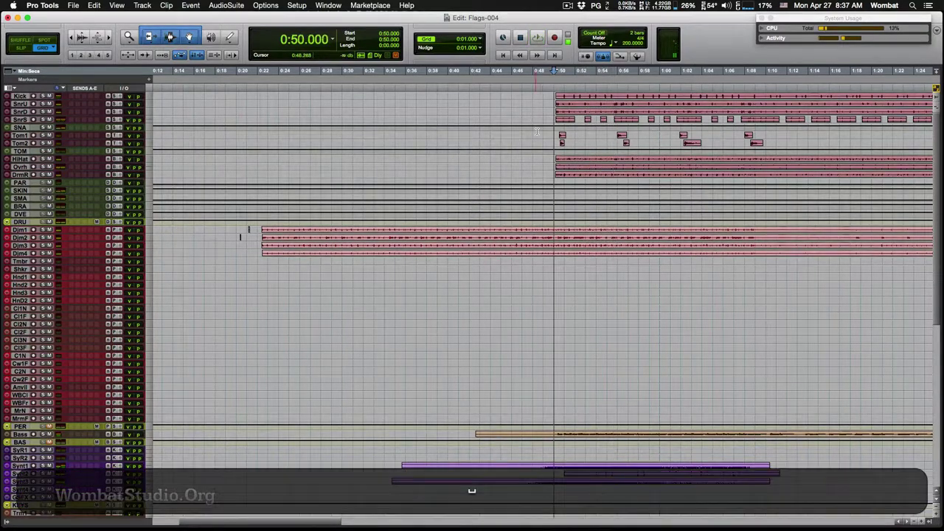
Show the mixer and solo the Kick track.
key(super+equal)
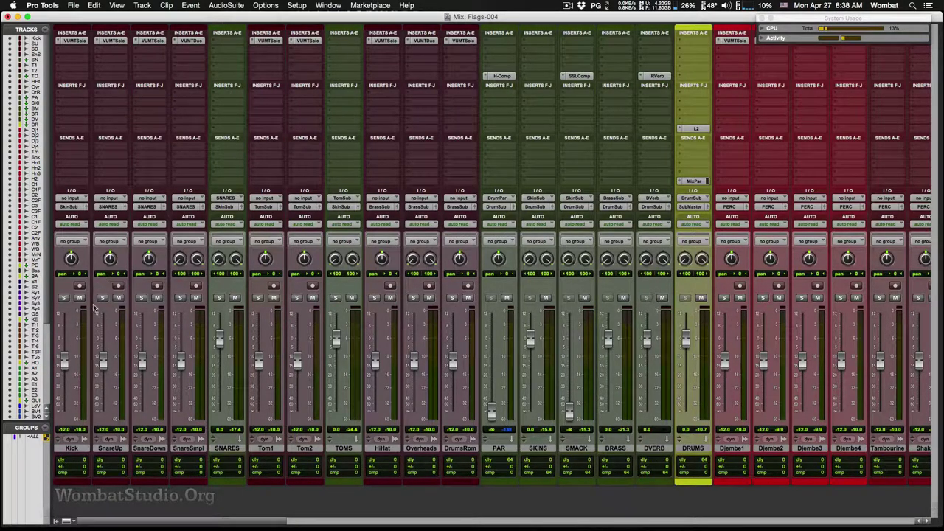
click(63, 297)
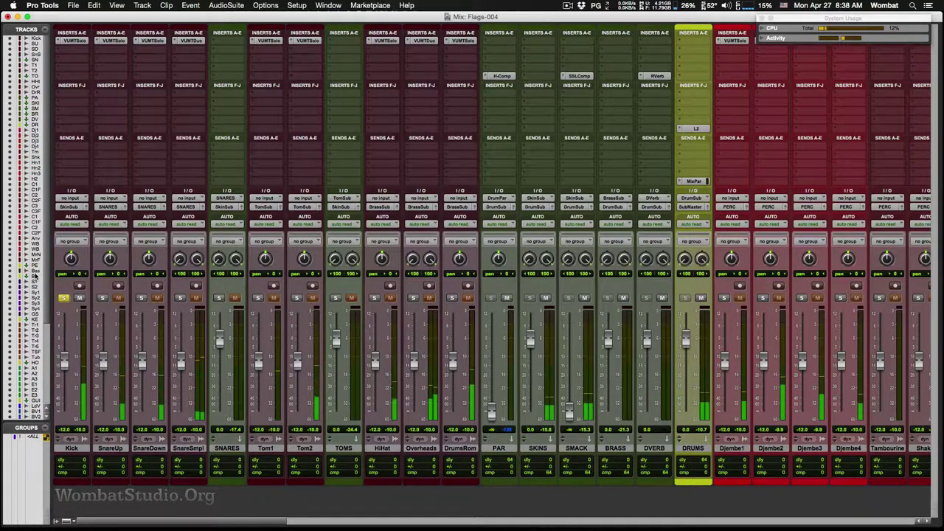
Insert the FabFilter Pro-Q 2 (mono) EQ on the Kick track and examine the kick's frequency spectrum during playback.
click(115, 95)
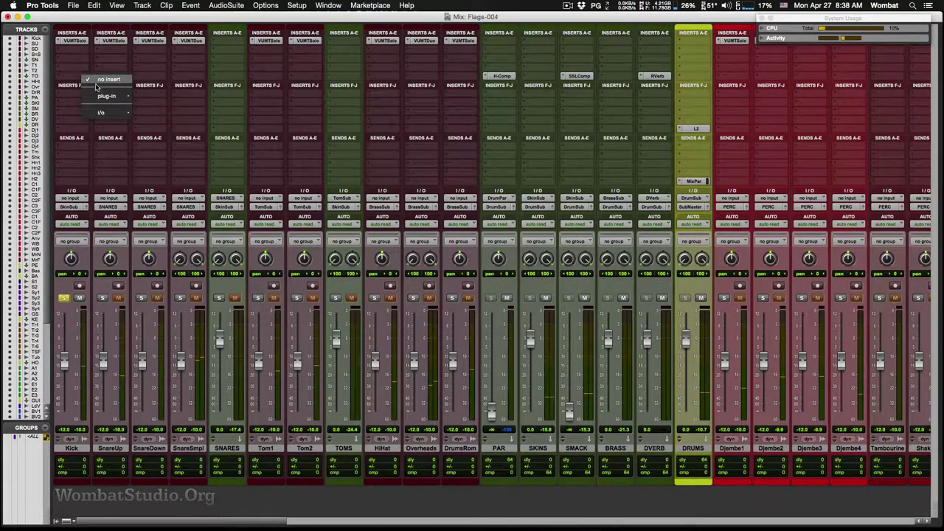
mouse_move(119, 99)
mouse_move(172, 100)
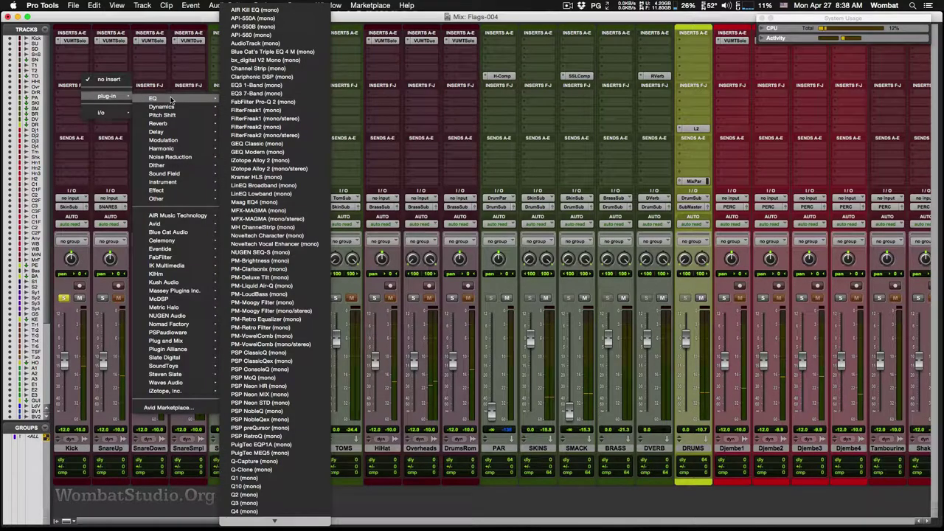
click(303, 102)
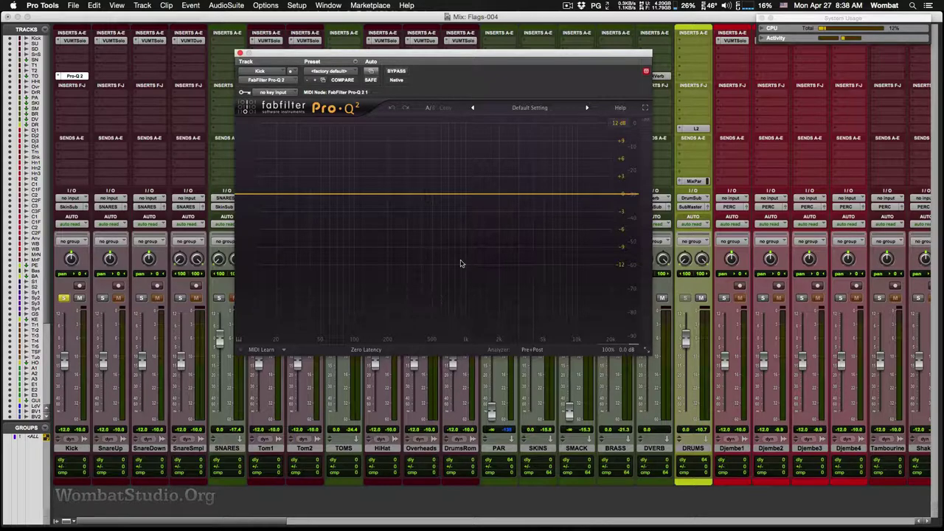
key(space)
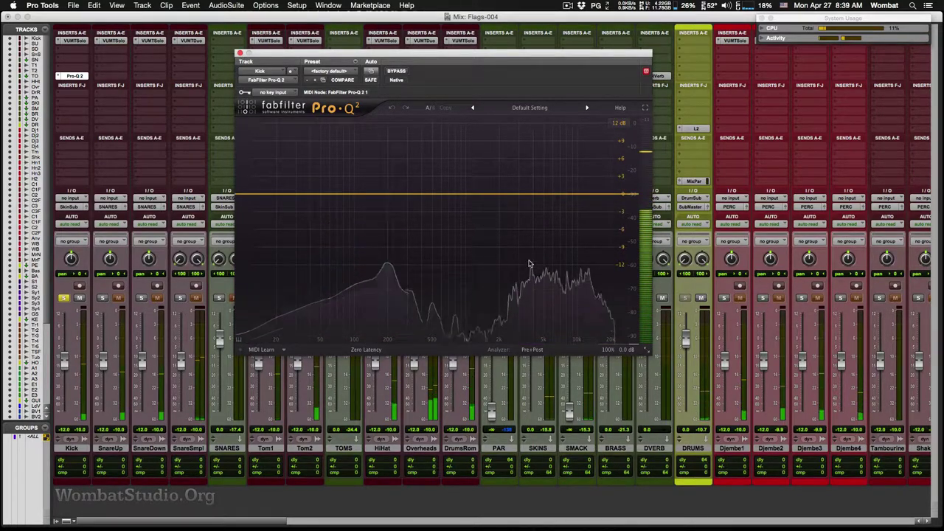
click(239, 53)
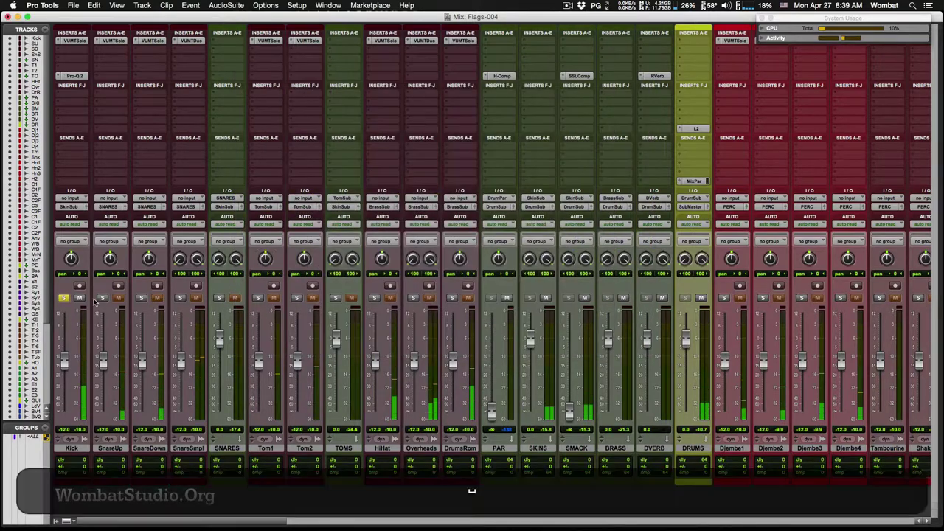
Remove the Pro-Q 2 plug-in from the Kick track and close the plug-in window.
click(77, 75)
click(281, 81)
click(256, 56)
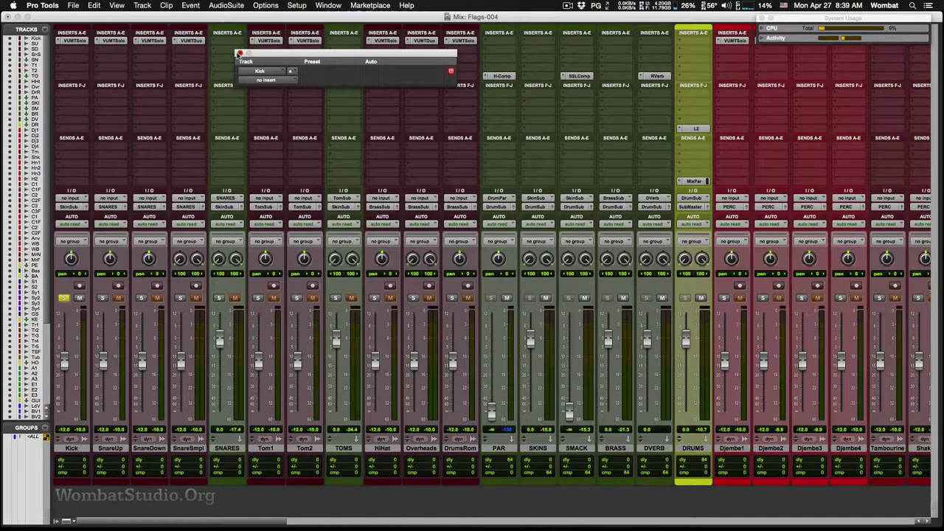
click(239, 54)
Duplicate the Kick track once with all its data, inserting the copy after the selected track.
click(77, 452)
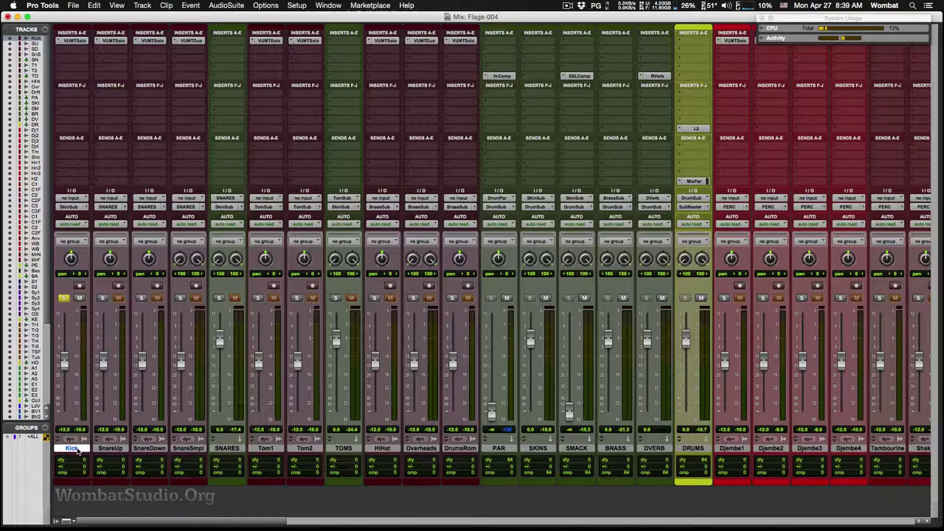
right_click(77, 452)
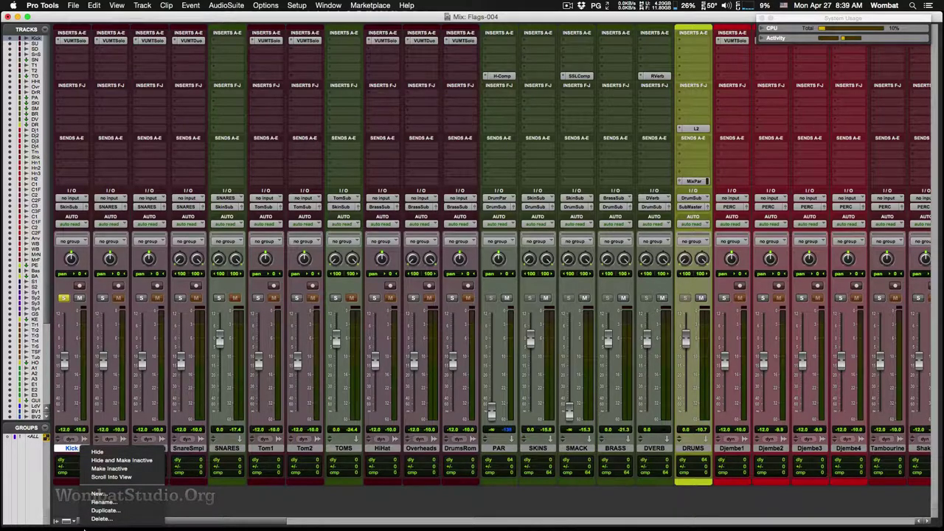
click(104, 510)
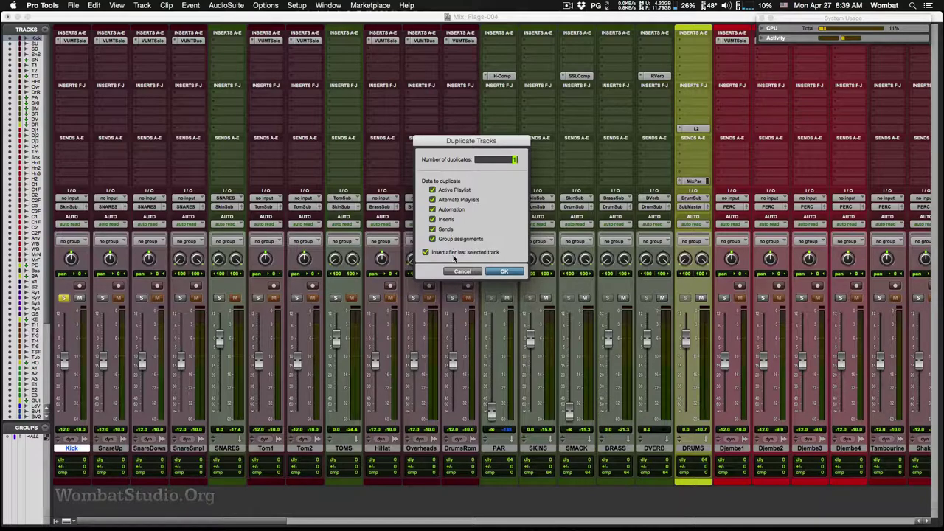
click(504, 273)
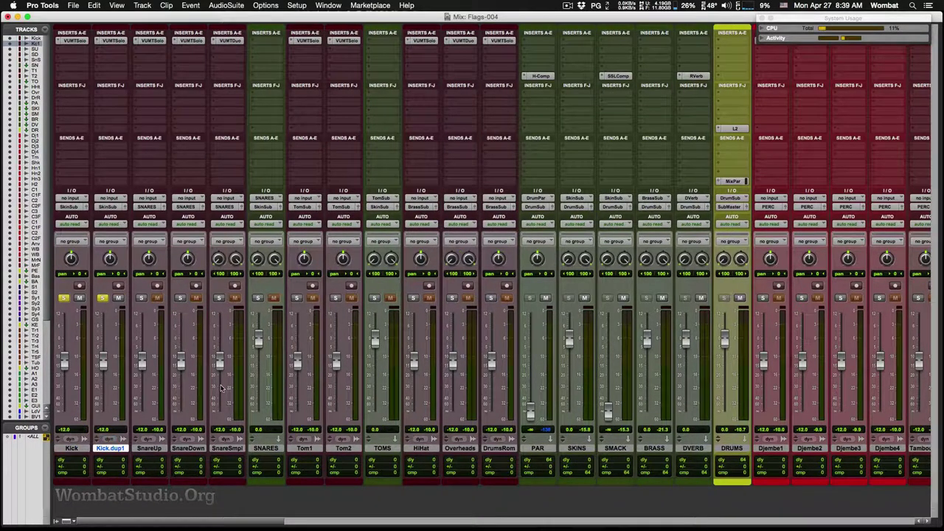
Rename the duplicated kick track Kick.sub and move it ahead of the original Kick track.
double_click(111, 449)
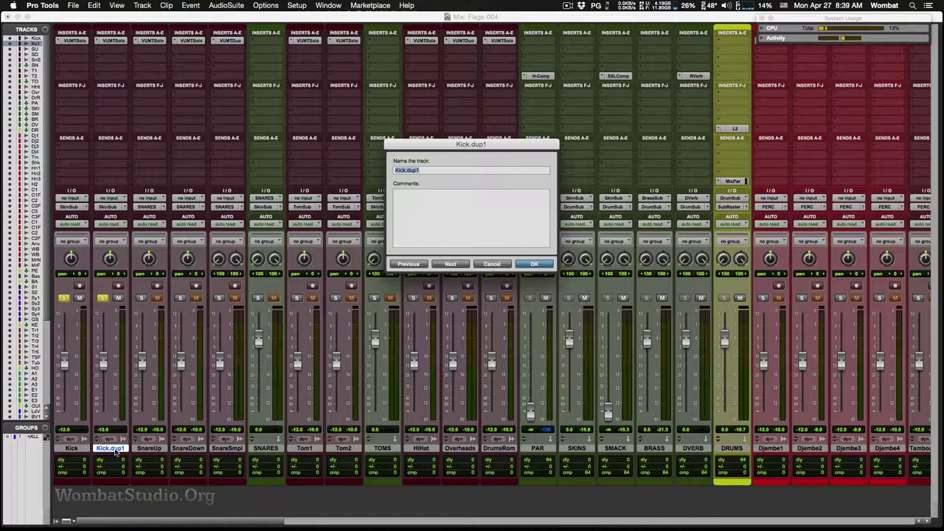
key(Right)
key(BackSpace)
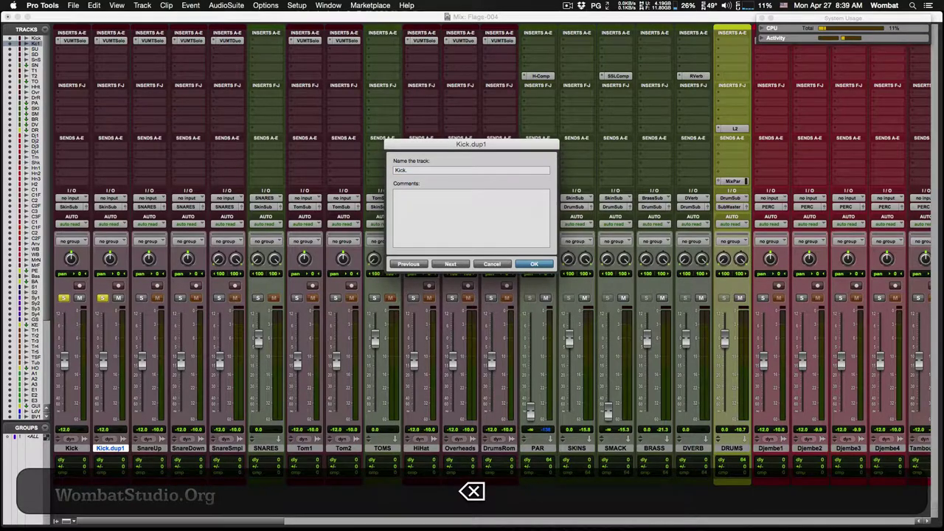
text(sub)
key(Return)
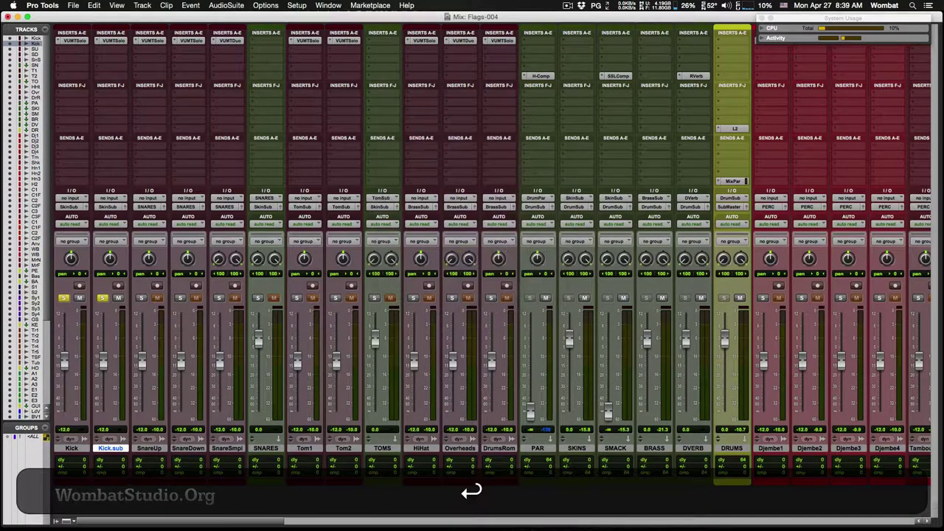
drag(118, 453, 65, 448)
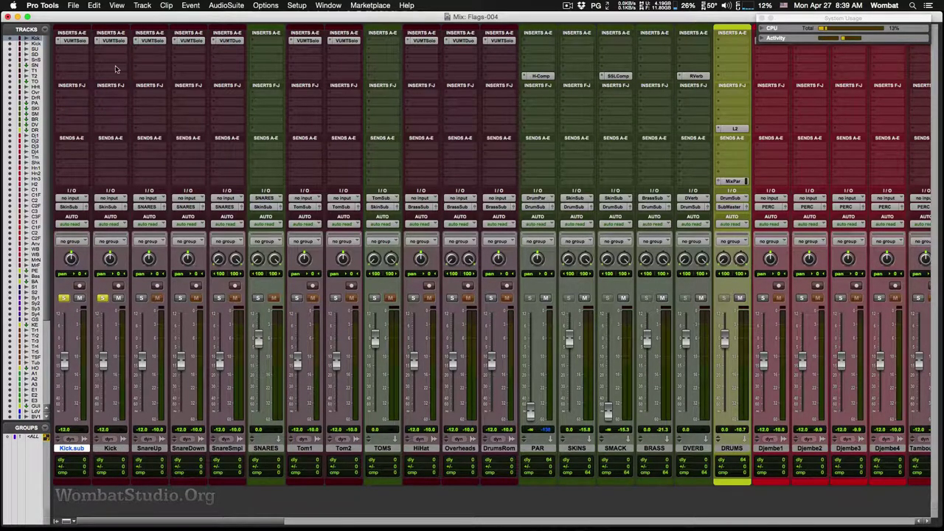
Insert the EQ3 1-Band (mono) plug-in on Kick.sub and set it to a low-pass filter at about 128 Hz.
click(74, 80)
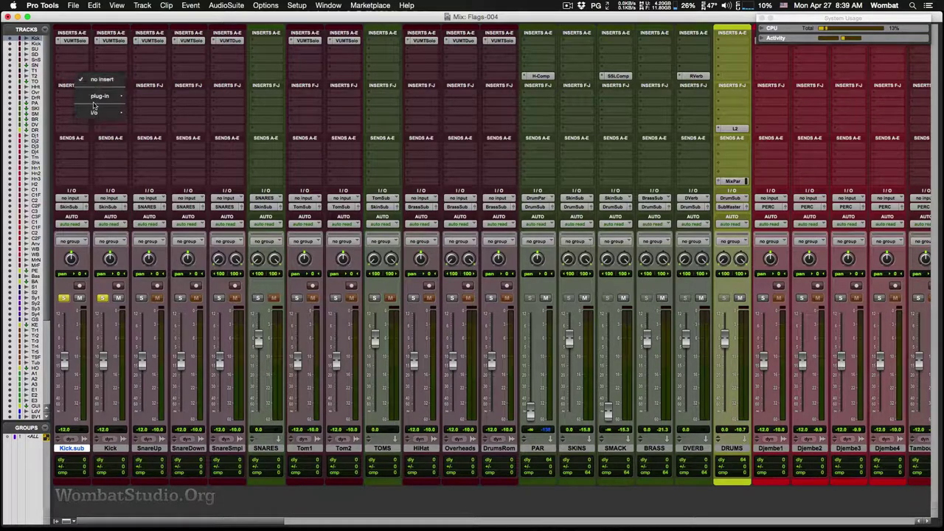
mouse_move(102, 96)
mouse_move(141, 97)
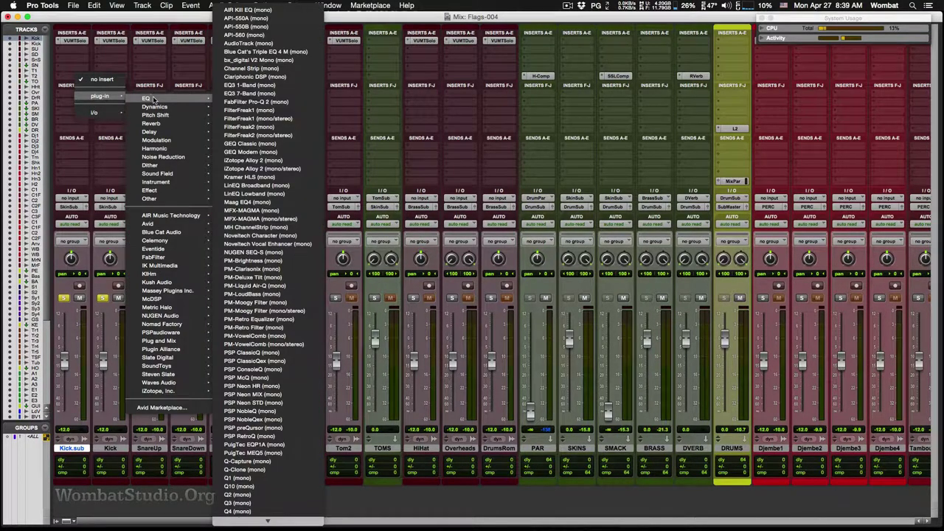
click(283, 86)
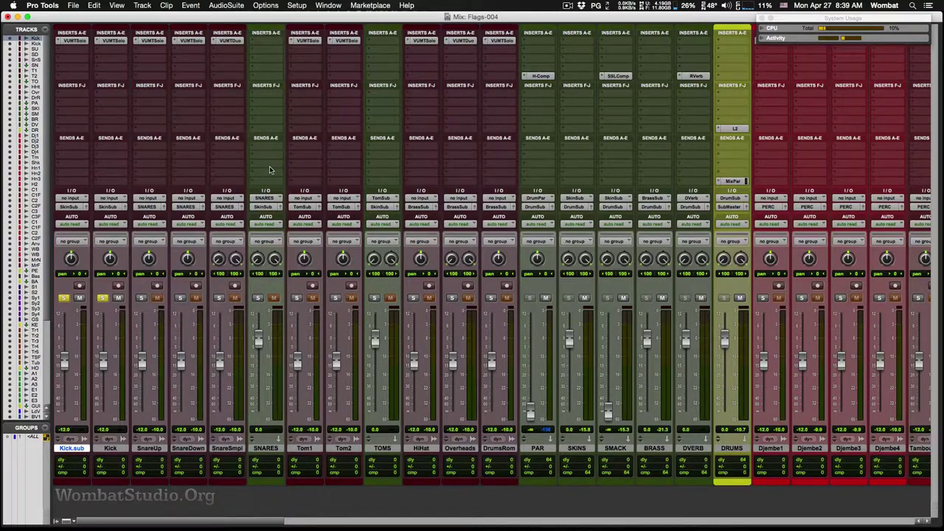
click(288, 158)
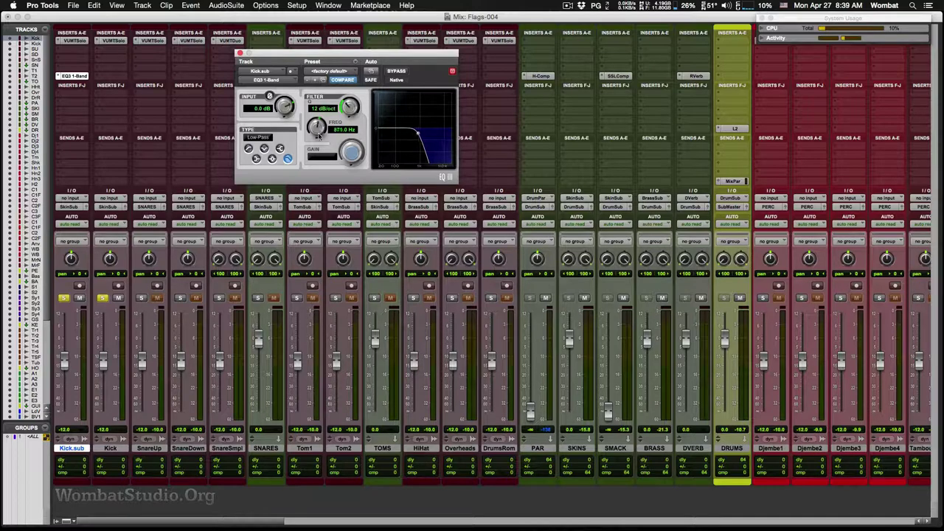
drag(319, 146, 176, 252)
With the Kick track unsoloed during playback, set Kick.sub's low-pass filter to about 84.6 Hz with a 24 dB/oct slope.
click(102, 297)
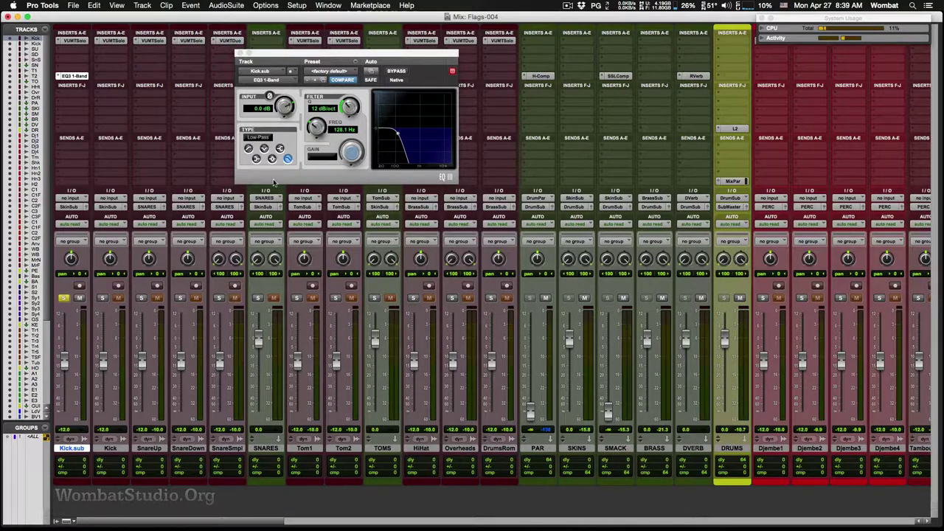
key(space)
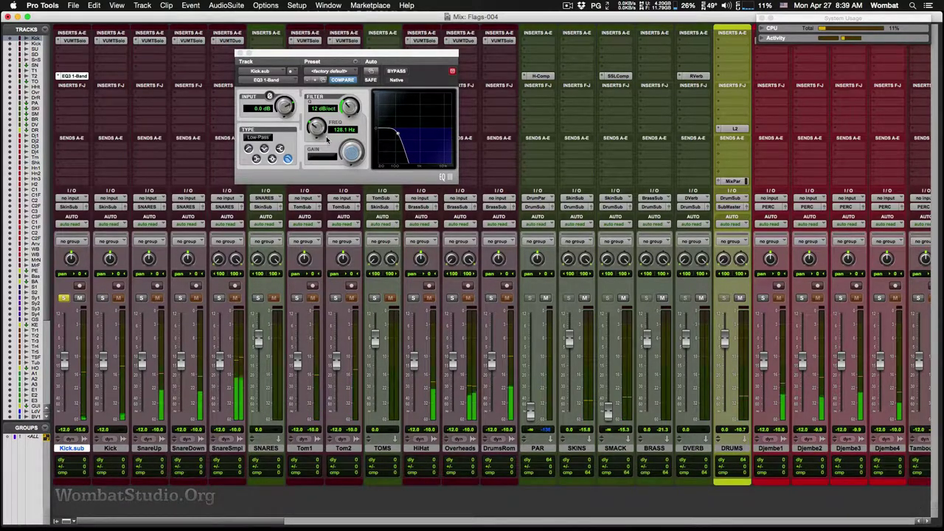
click(310, 127)
drag(310, 128, 308, 151)
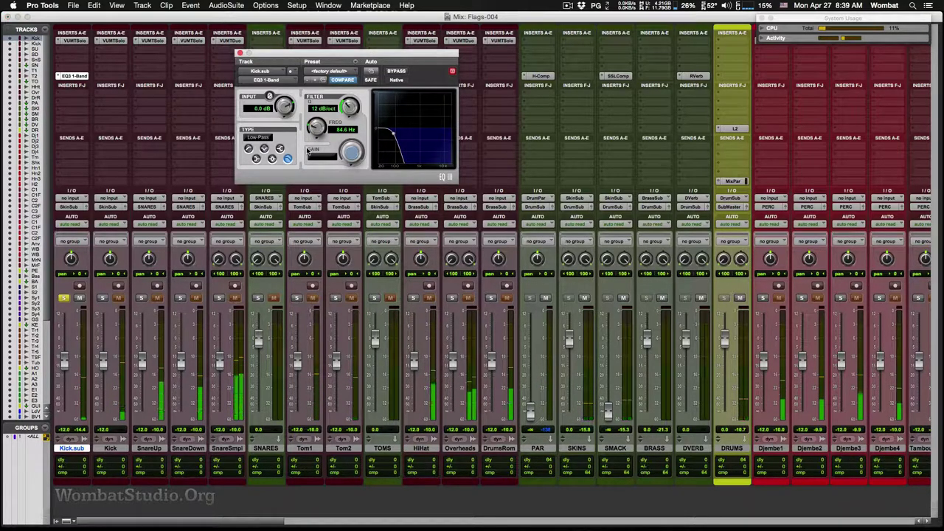
drag(346, 112, 359, 56)
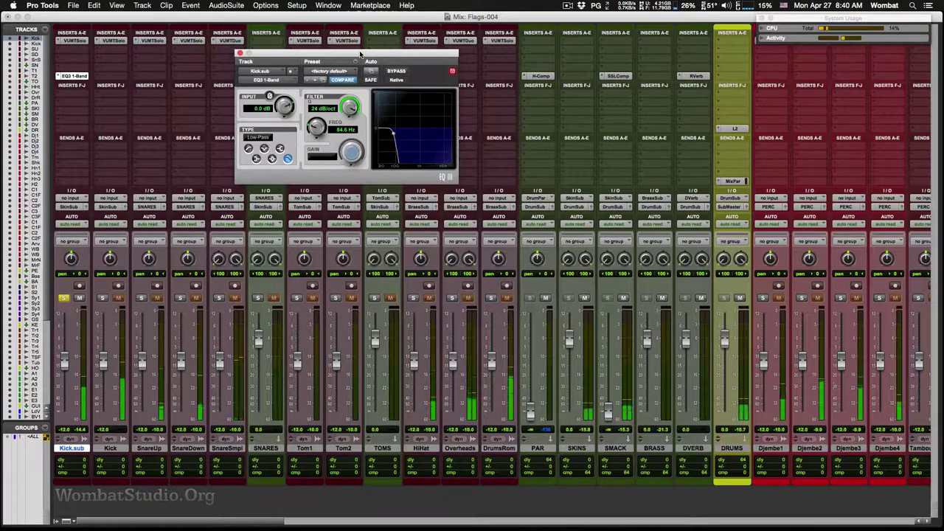
click(239, 54)
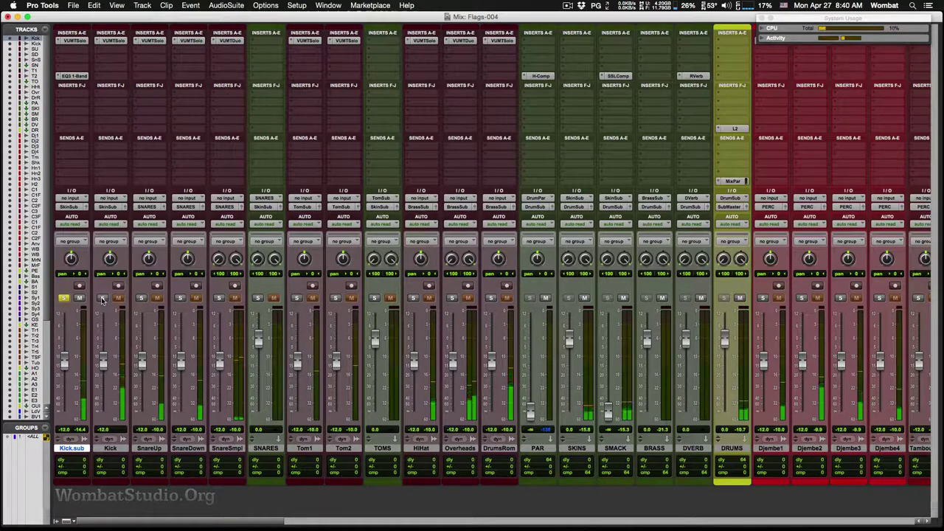
Solo the Kick track together with Kick.sub and raise the Kick fader to about -4.8 dB.
drag(104, 331, 106, 363)
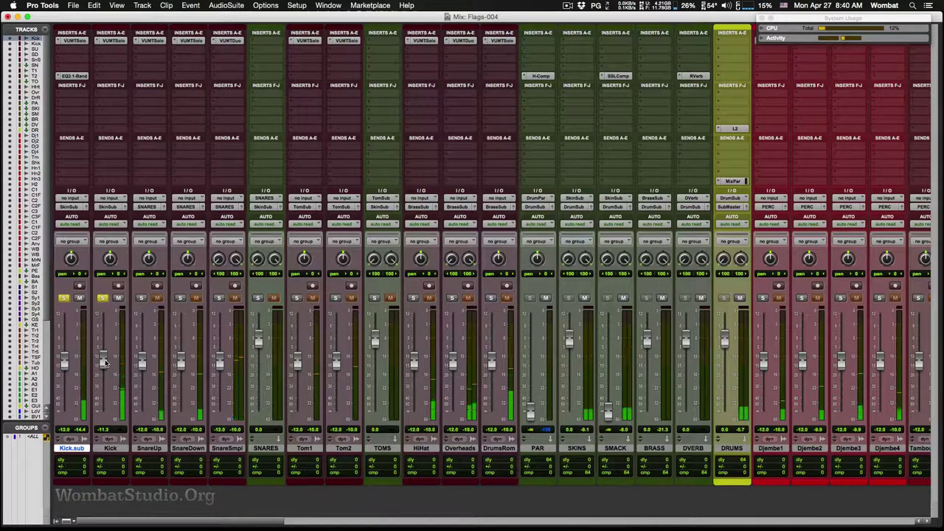
drag(106, 363, 107, 350)
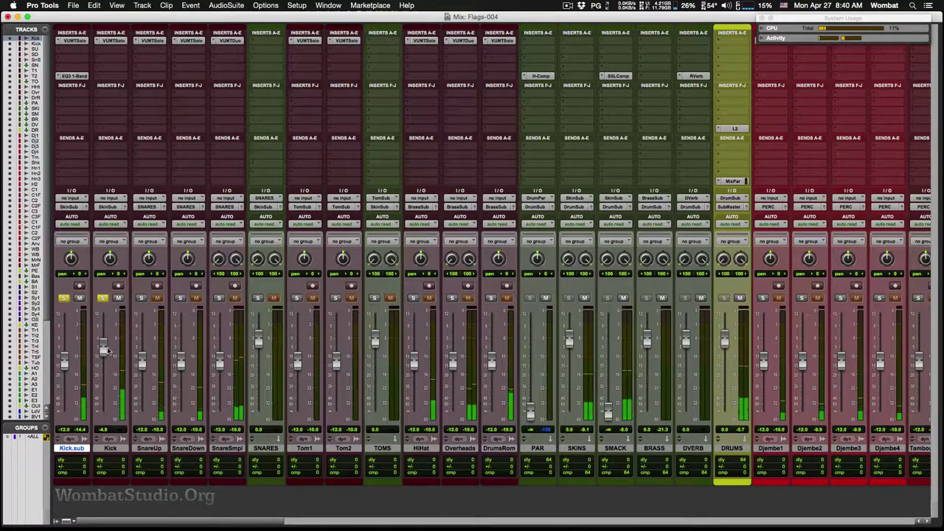
Insert FabFilter Pro-Q 2 (mono) on the Kick track and add a 12 dB/oct low cut in the lowest frequencies.
click(111, 77)
mouse_move(139, 96)
mouse_move(185, 98)
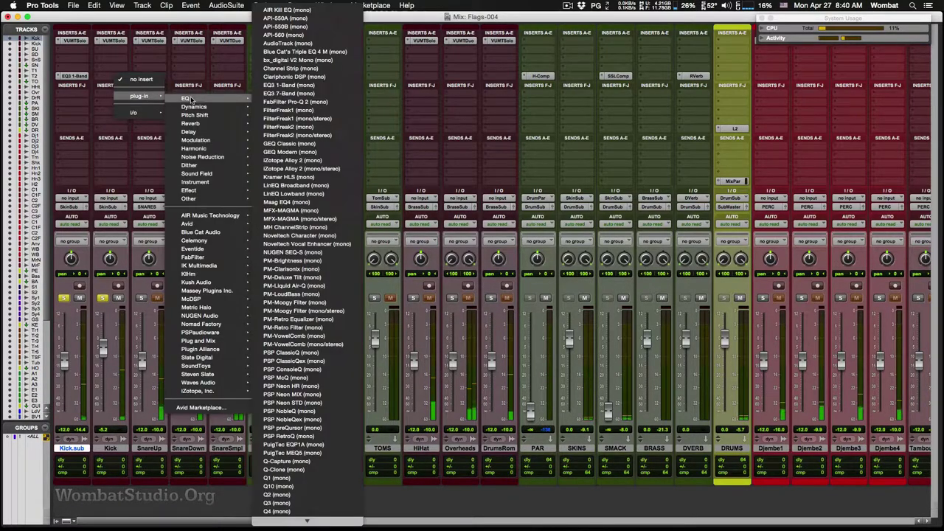
click(295, 102)
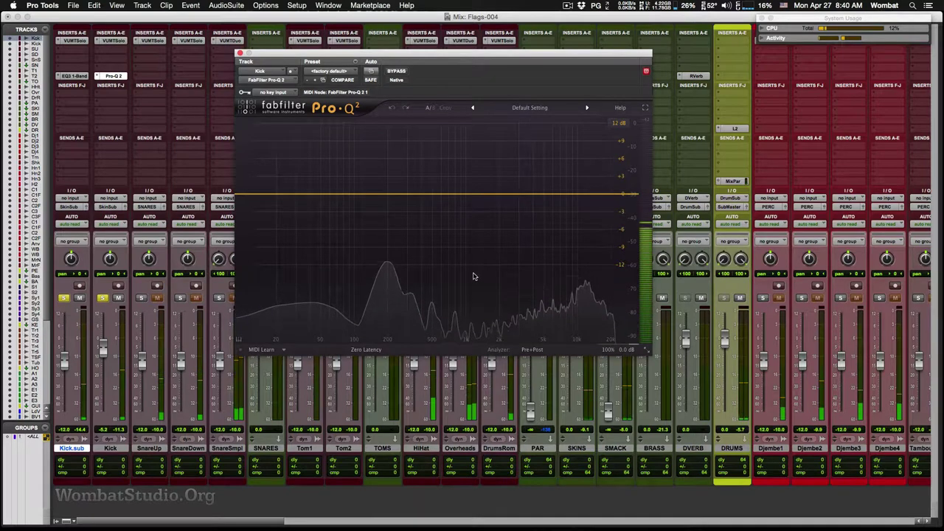
click(242, 195)
drag(308, 312, 303, 306)
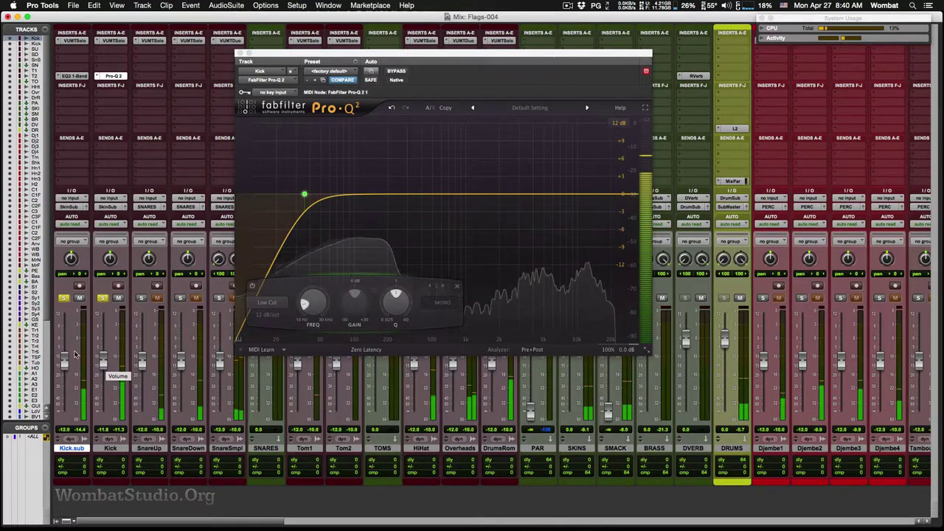
Set the Kick.sub fader to about -12.1 dB against the Kick track and unsolo Kick.sub.
mouse_move(65, 363)
mouse_down()
mouse_move(64, 341)
mouse_move(64, 358)
mouse_up()
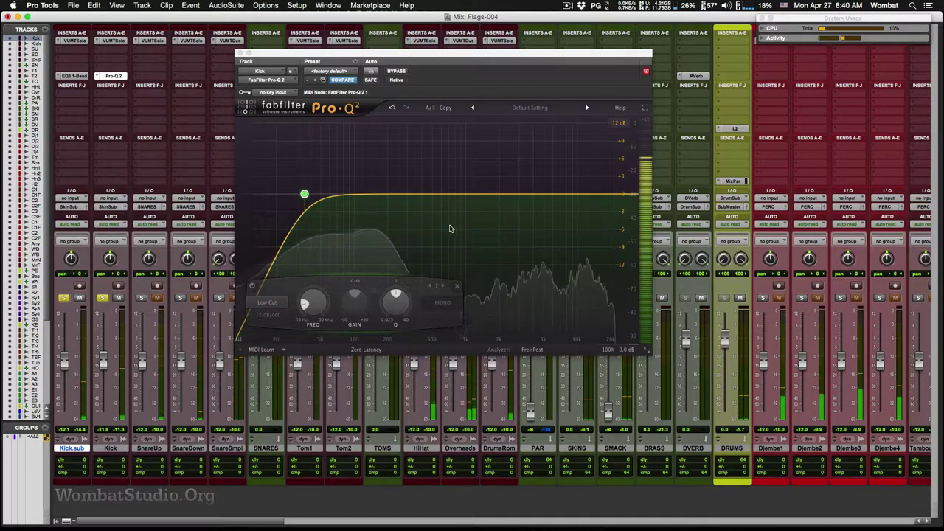
click(64, 297)
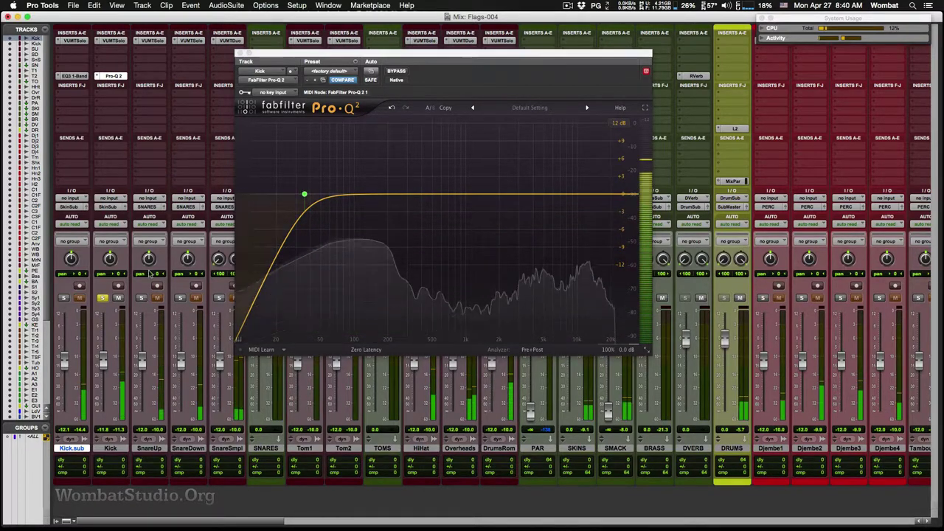
Shape the Kick EQ with a bell cut of about 12 dB around 300 Hz and a 3.83 dB boost at about 3.3 kHz.
drag(435, 195, 416, 269)
drag(446, 303, 446, 281)
mouse_move(415, 224)
mouse_down()
mouse_move(398, 223)
mouse_move(401, 235)
mouse_up()
mouse_move(512, 194)
mouse_down()
mouse_move(535, 185)
mouse_move(523, 187)
mouse_up()
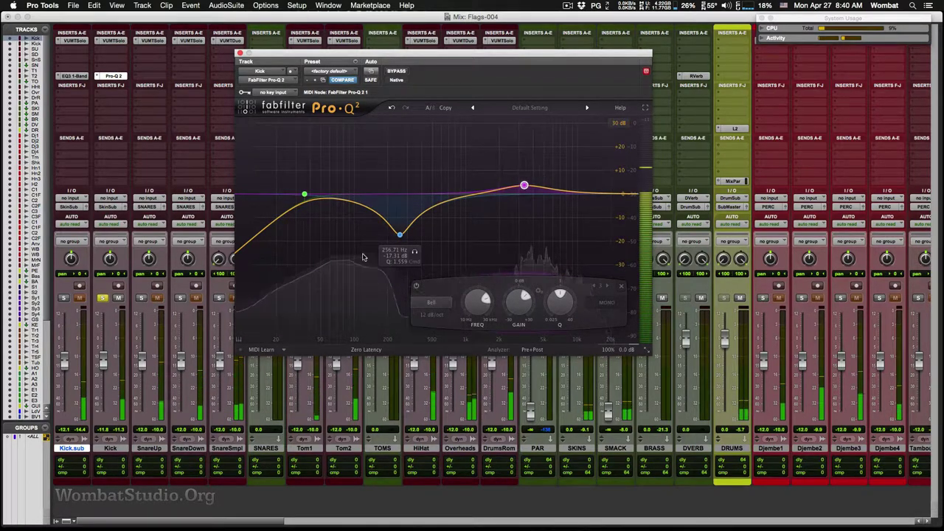
drag(399, 234, 411, 223)
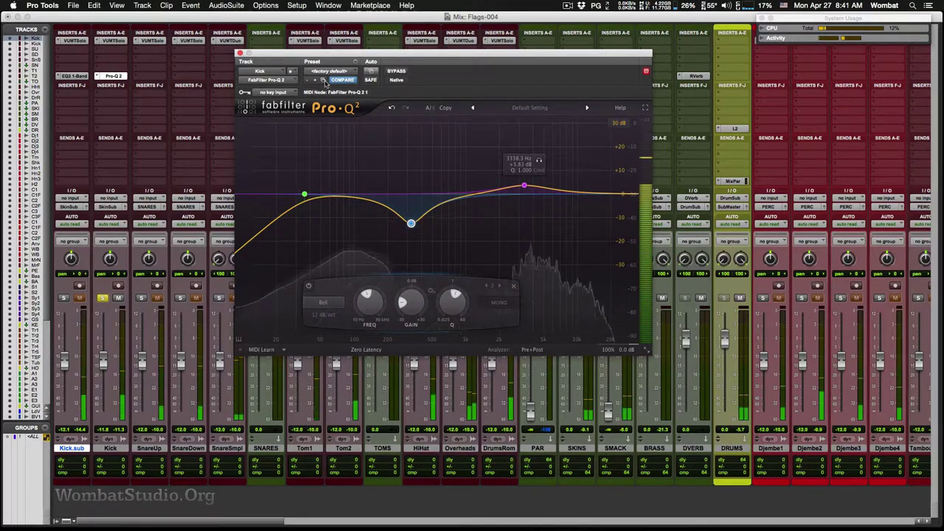
Close the Kick EQ, then stop playback and unsolo the Kick track.
click(239, 53)
key(space)
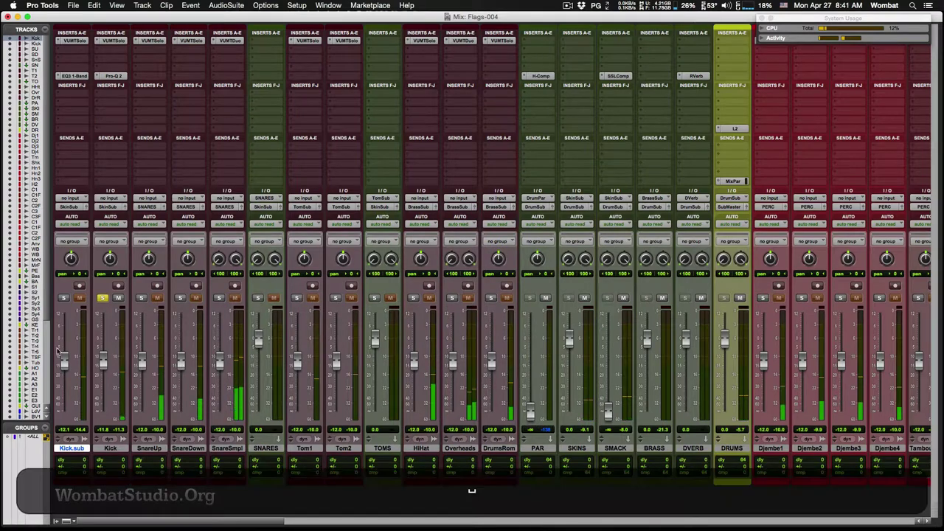
click(102, 299)
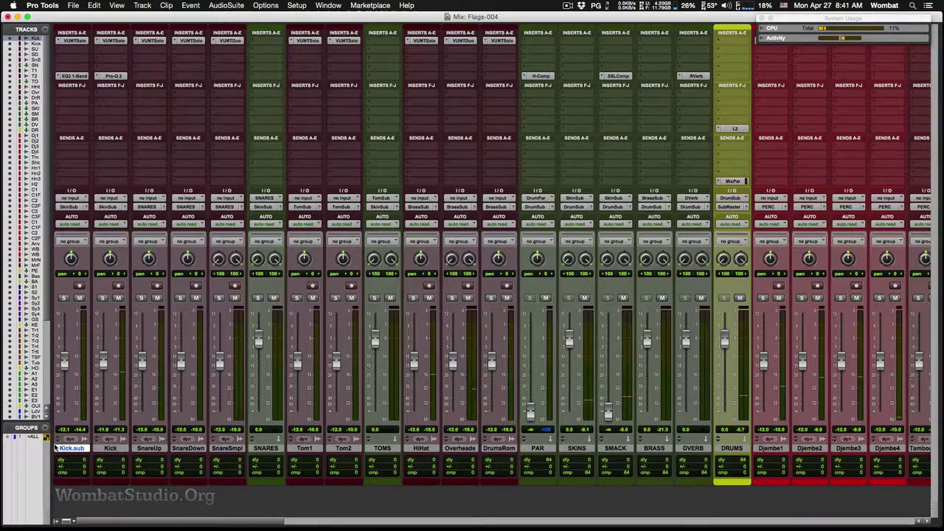
Select the Kick.sub and Kick tracks and create one new mono Aux Input track after them.
key(shift)
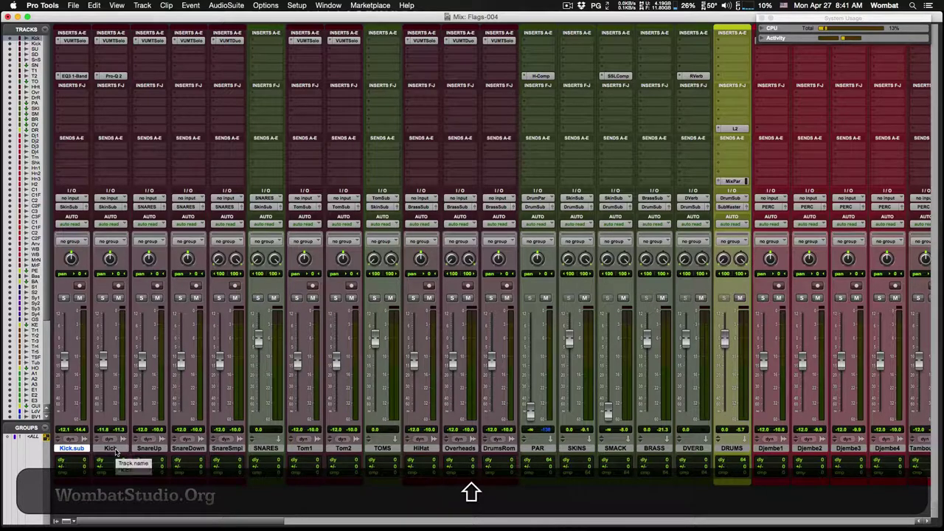
shift+click(111, 448)
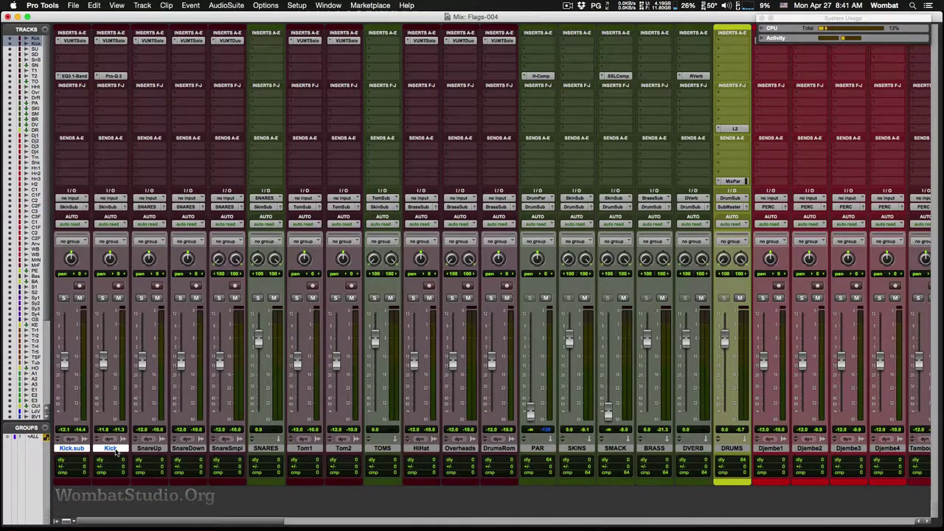
key(shift+super+n)
key(super+Right)
key(super+Left)
key(super+Down)
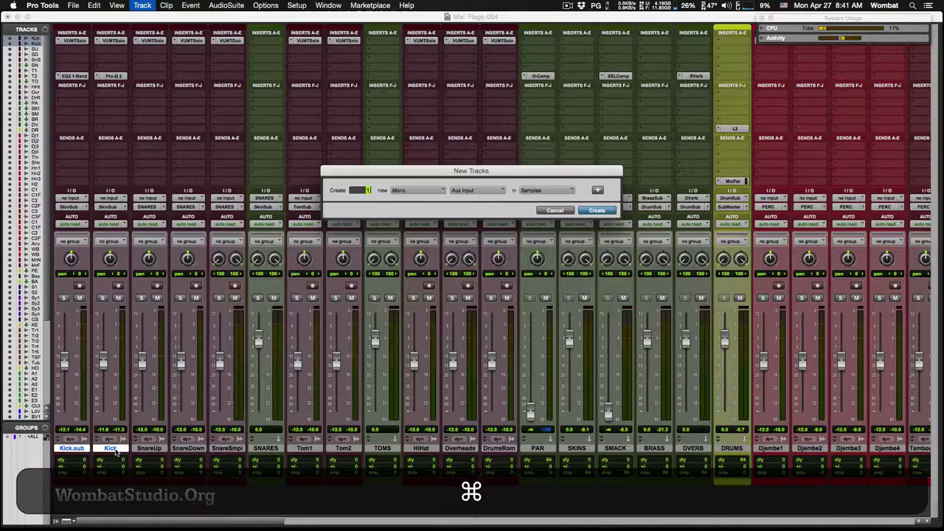
key(super+Return)
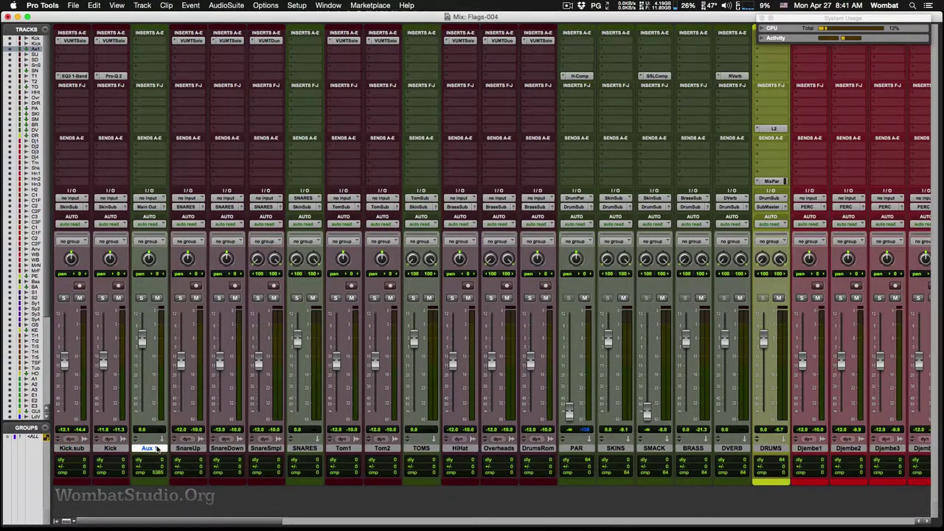
Rename the new aux track KICK.
double_click(157, 449)
text(KICK)
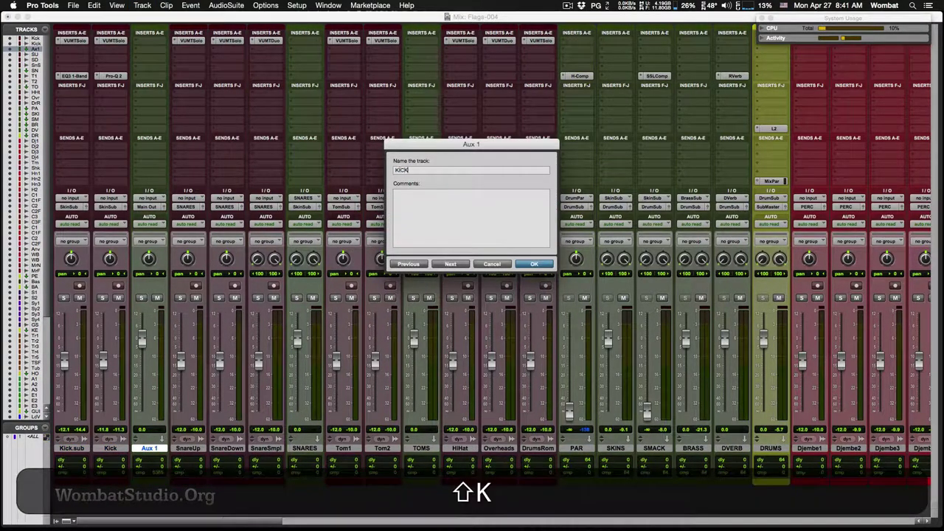
key(shift+Return)
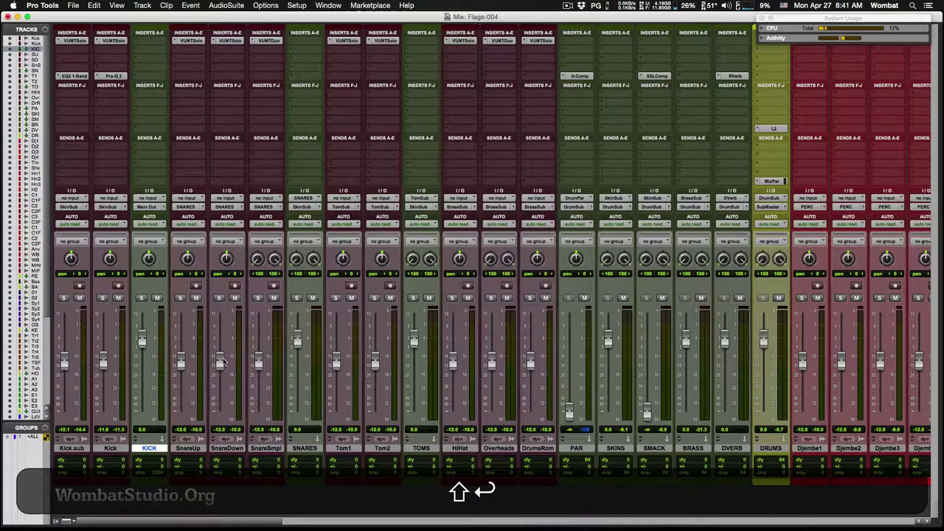
Route the KICK aux output to the SkinSub (Stereo) bus and set its input to the KickSub (Mono) bus.
click(162, 209)
mouse_move(172, 216)
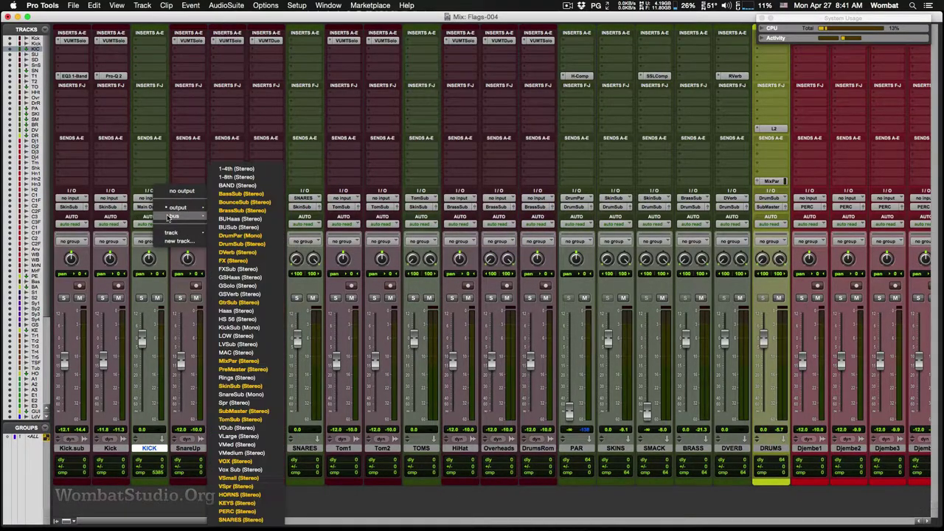
click(231, 386)
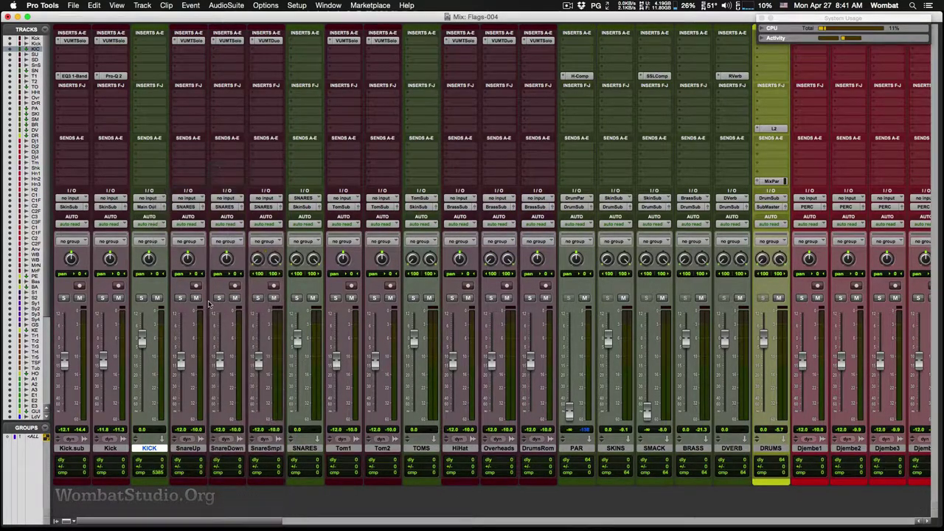
click(153, 200)
mouse_move(181, 226)
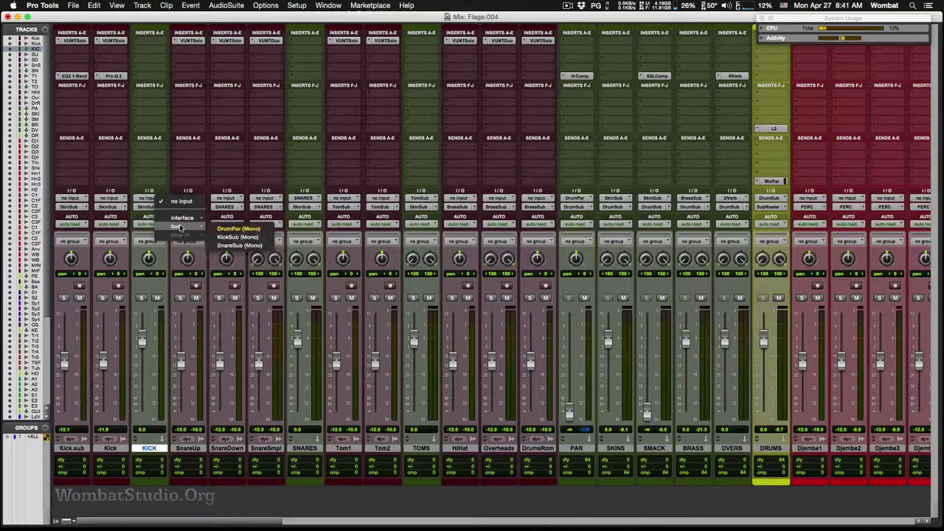
click(236, 237)
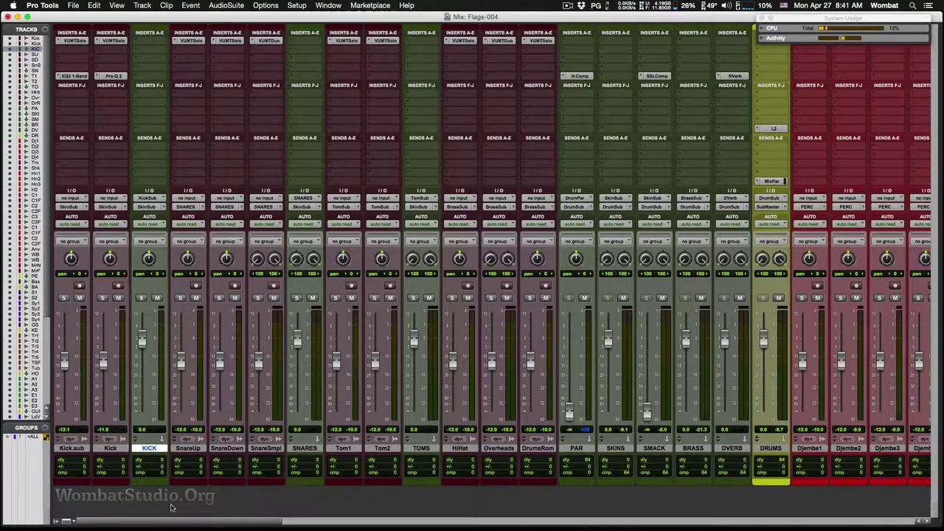
Route the outputs of Kick.sub and Kick together to the KickSub (Mono) bus and make the KICK aux solo-safe.
click(112, 449)
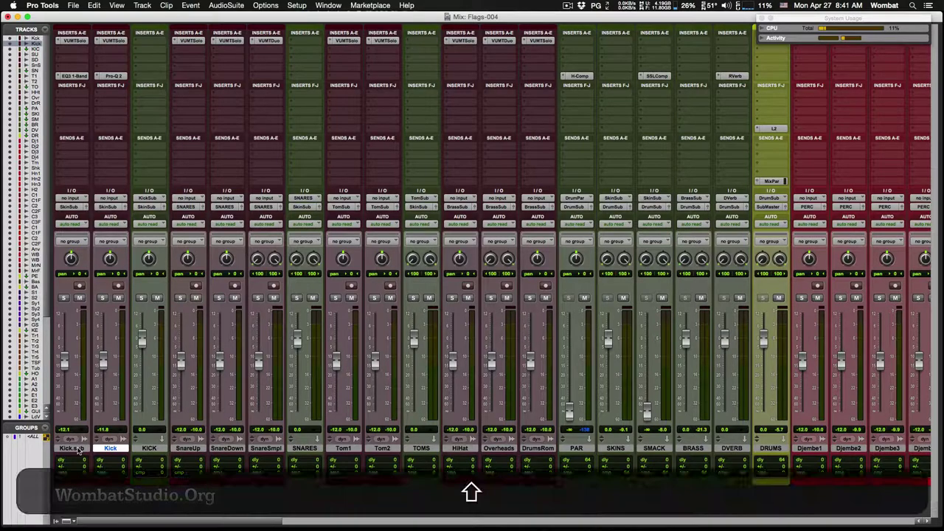
shift+click(78, 449)
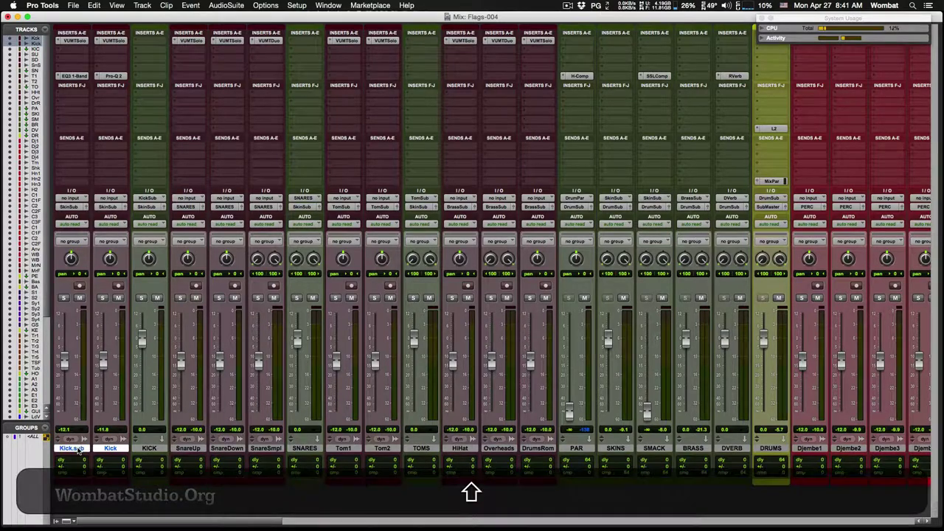
alt+shift+click(70, 208)
mouse_move(93, 215)
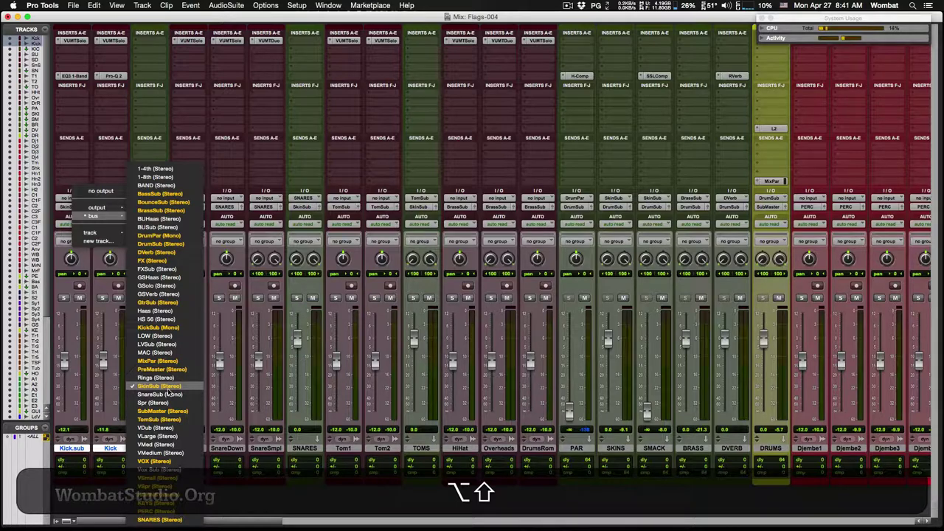
alt+shift+click(174, 328)
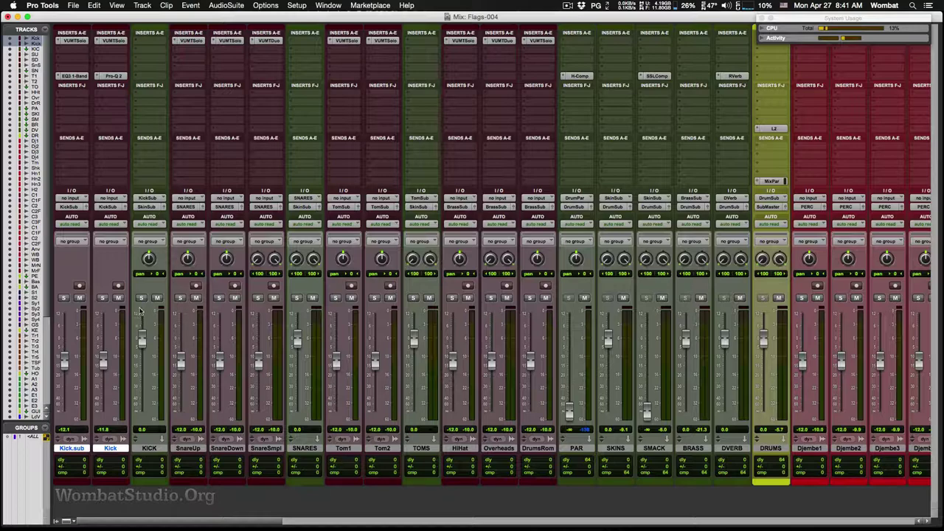
key(super)
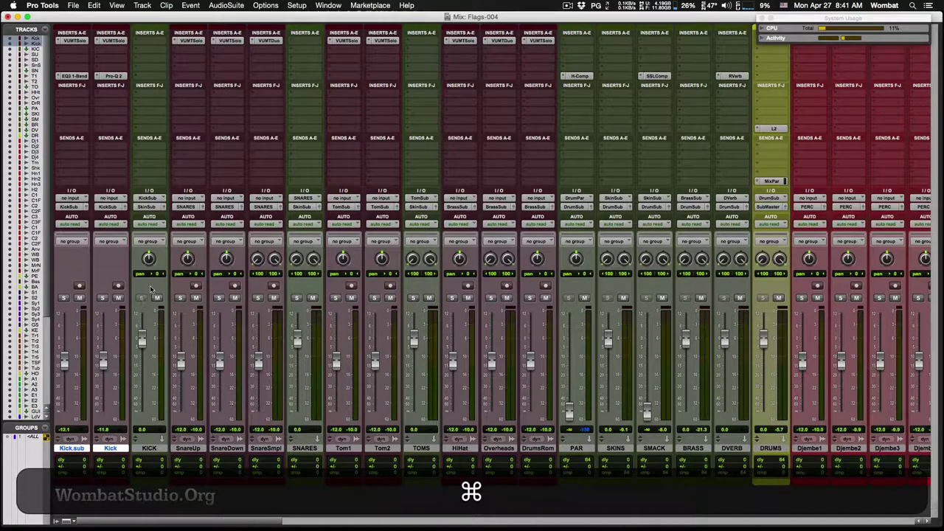
click(151, 114)
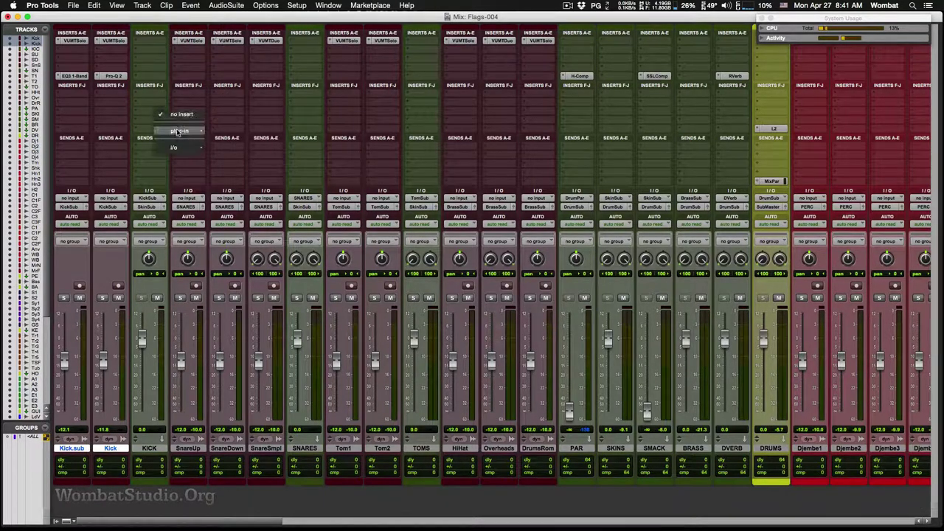
mouse_move(181, 130)
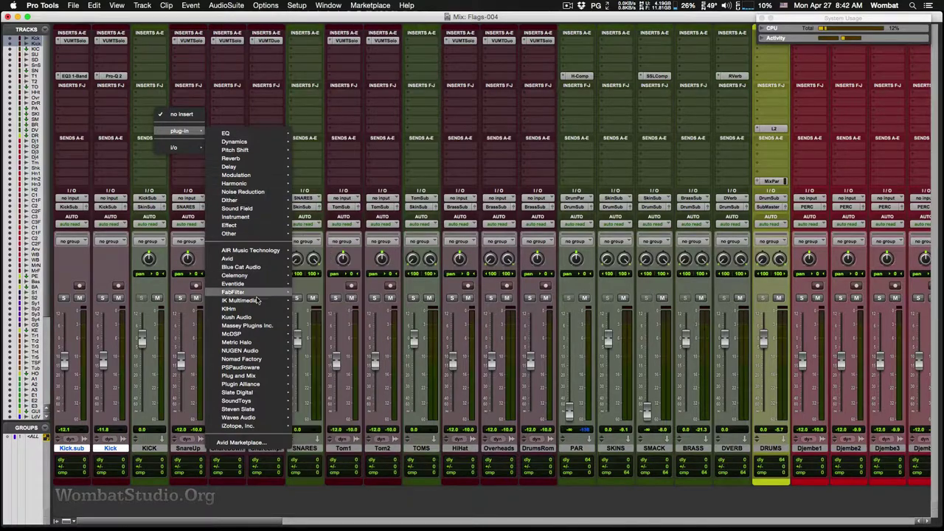
mouse_move(253, 428)
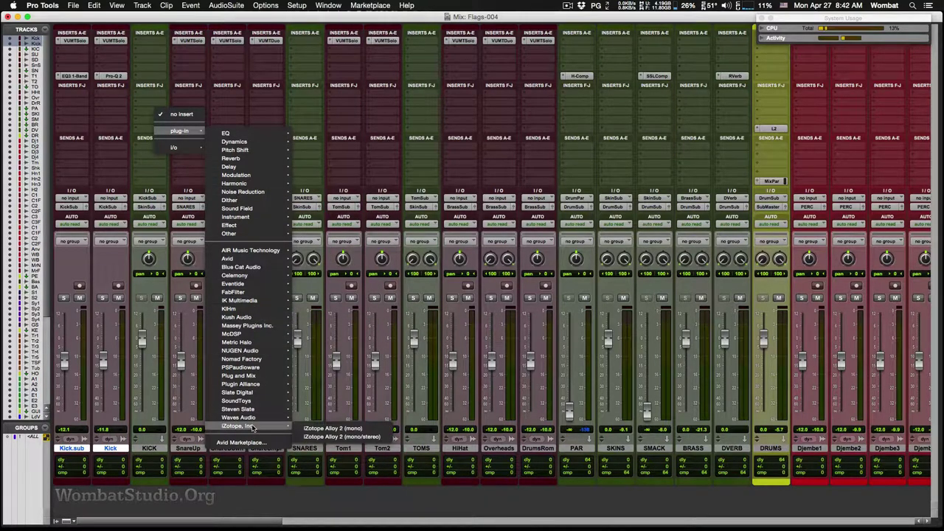
click(321, 429)
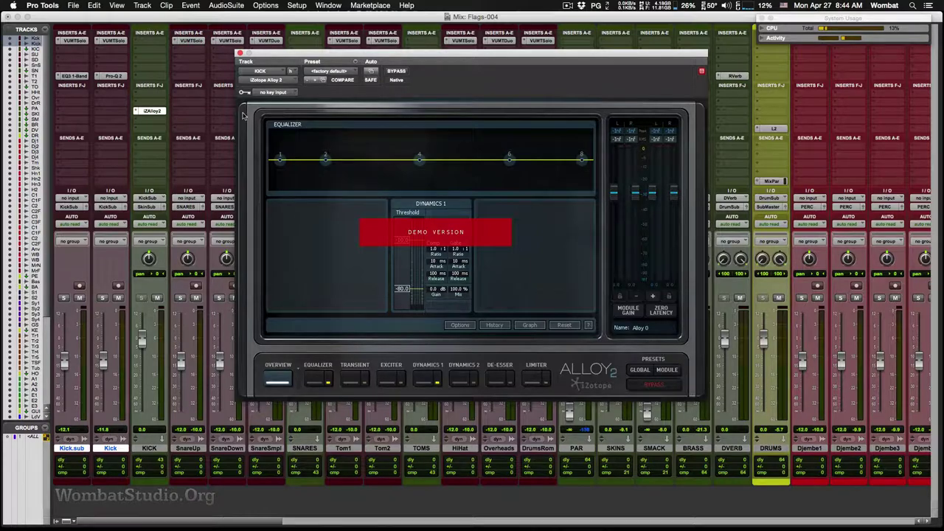
click(273, 81)
click(295, 67)
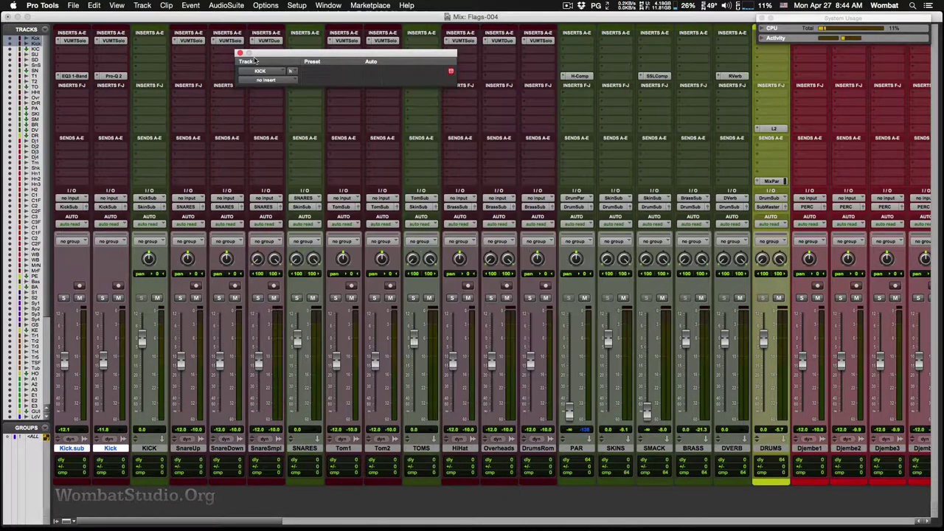
click(240, 54)
Insert the iZotope Alloy 2 (mono) plug-in on the KICK aux in the second slot of inserts F-J.
click(149, 105)
mouse_move(184, 123)
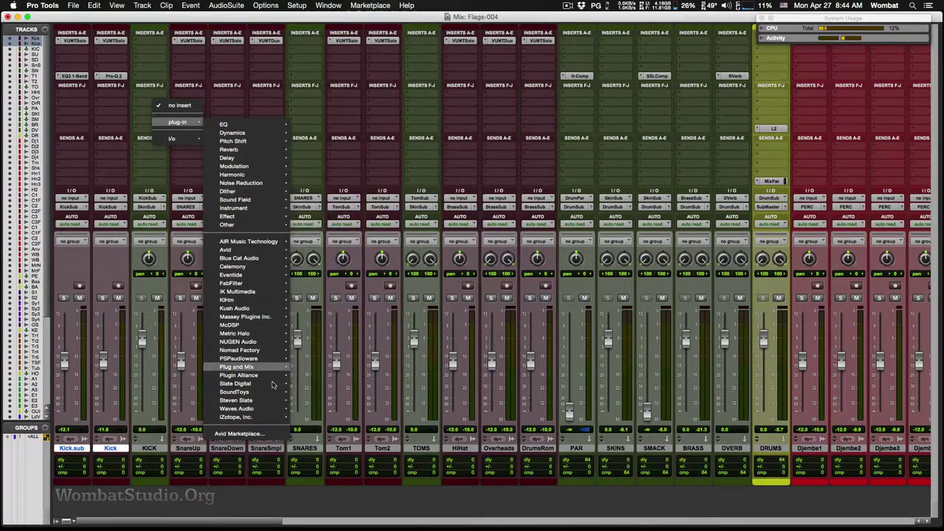
mouse_move(279, 418)
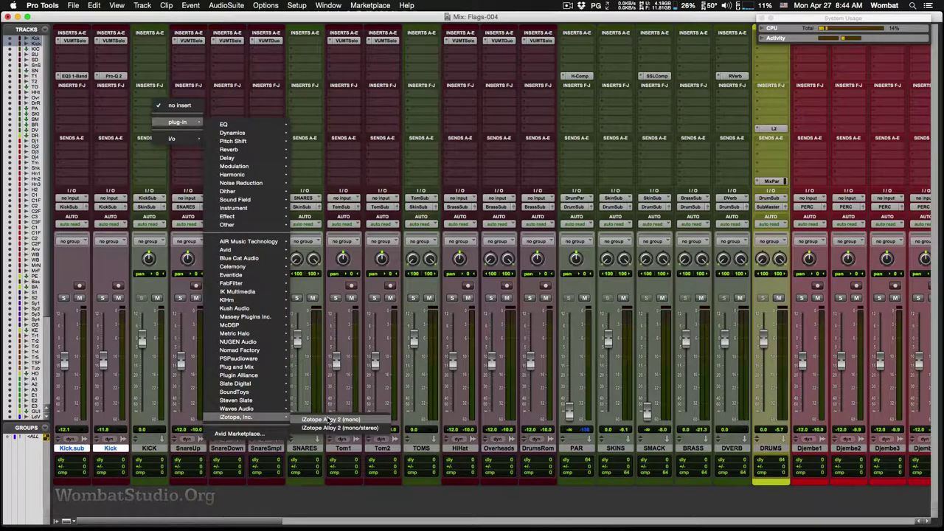
click(332, 420)
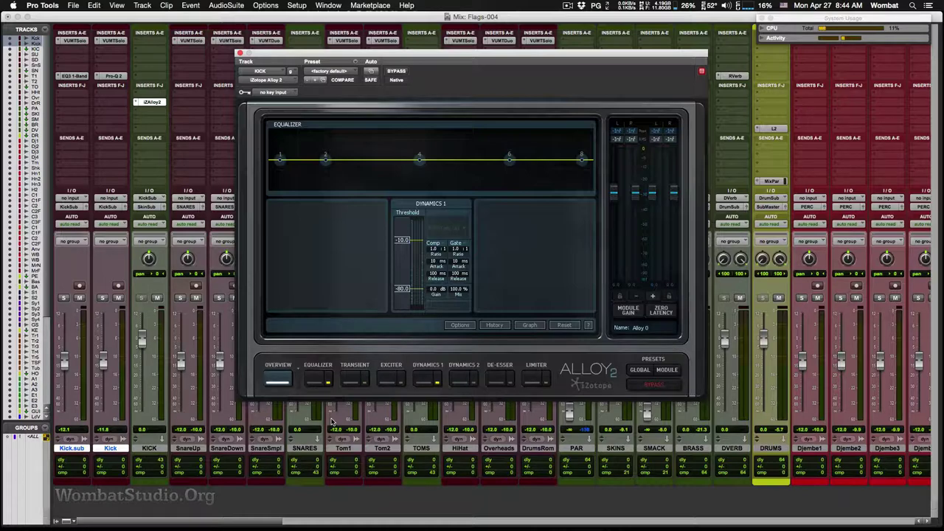
drag(430, 58, 382, 75)
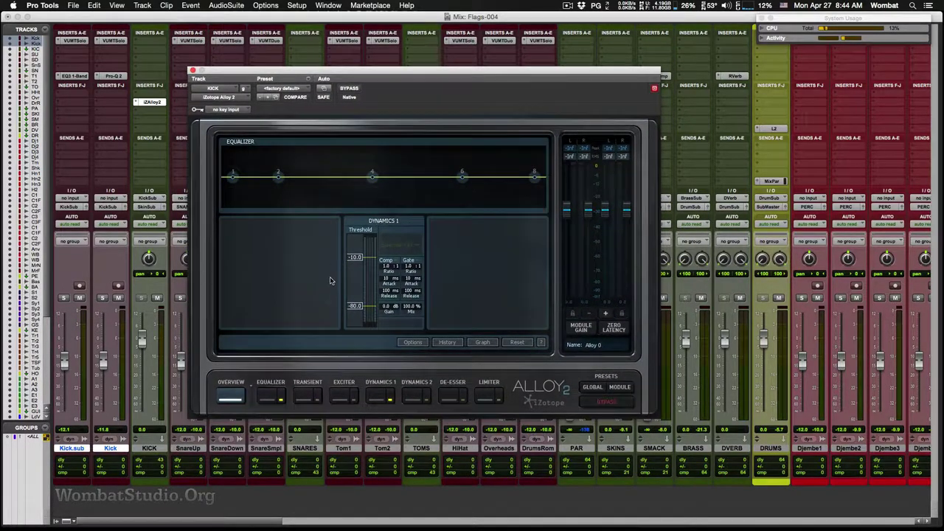
Turn off the Equalizer and Dynamics 1 modules in Alloy 2 and enable the Transient module.
click(281, 397)
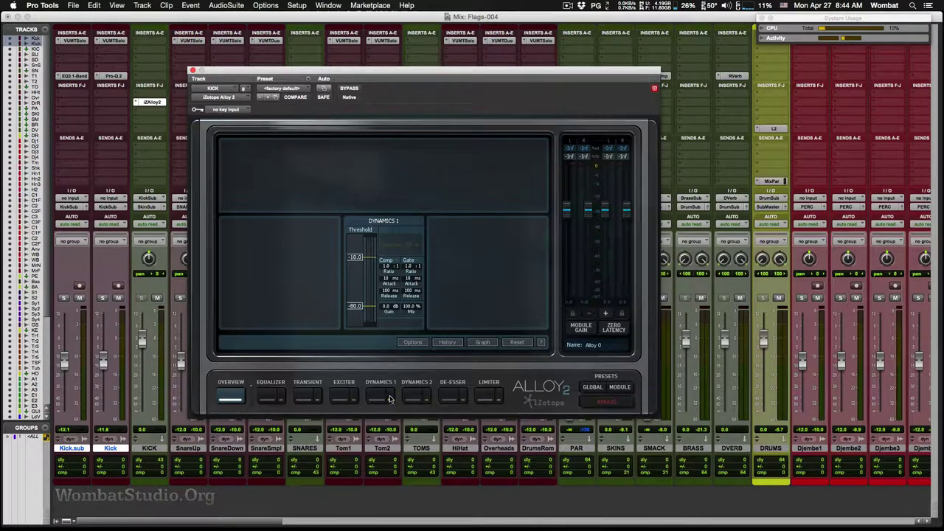
click(310, 399)
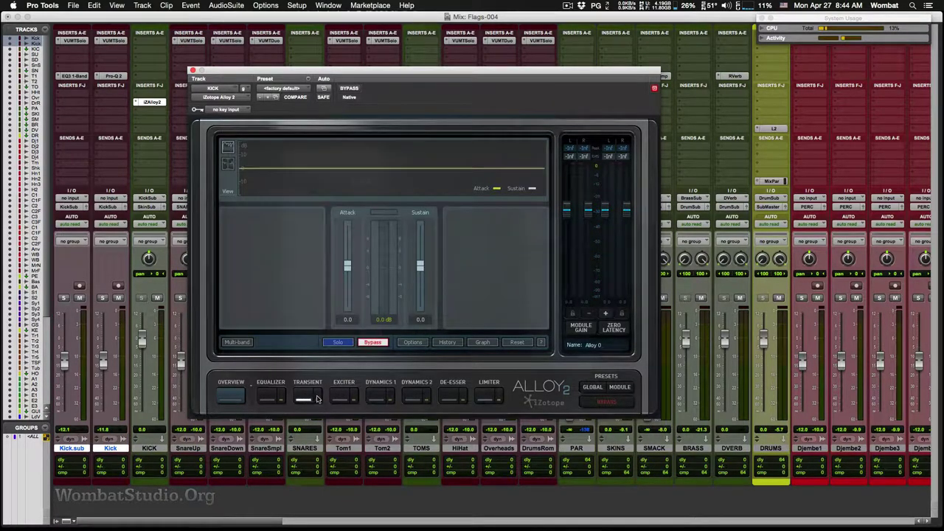
click(317, 399)
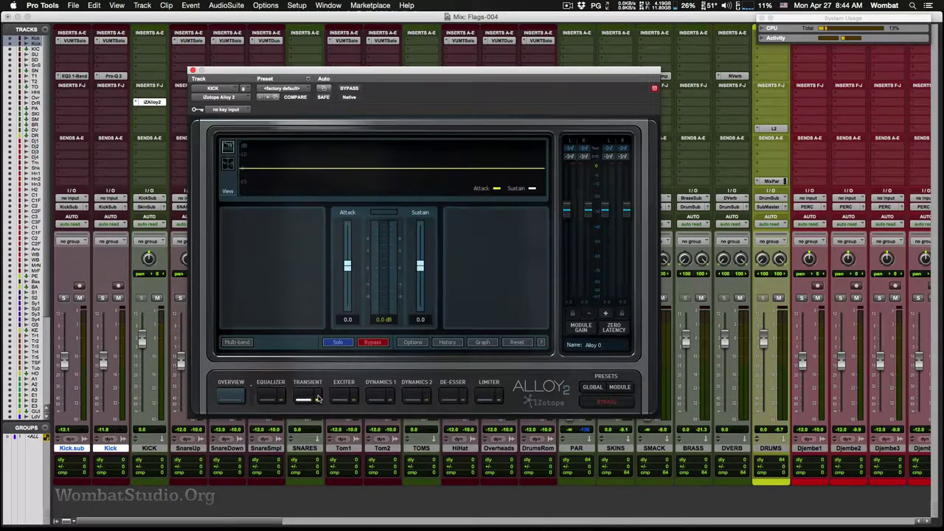
Switch the Transient module to multi-band operation and show the crossover view.
click(237, 344)
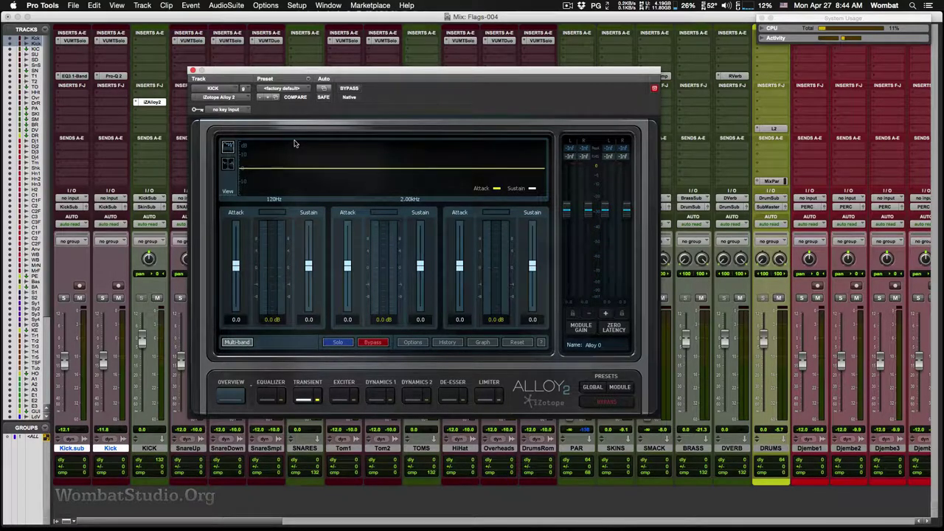
click(229, 163)
drag(379, 73, 369, 33)
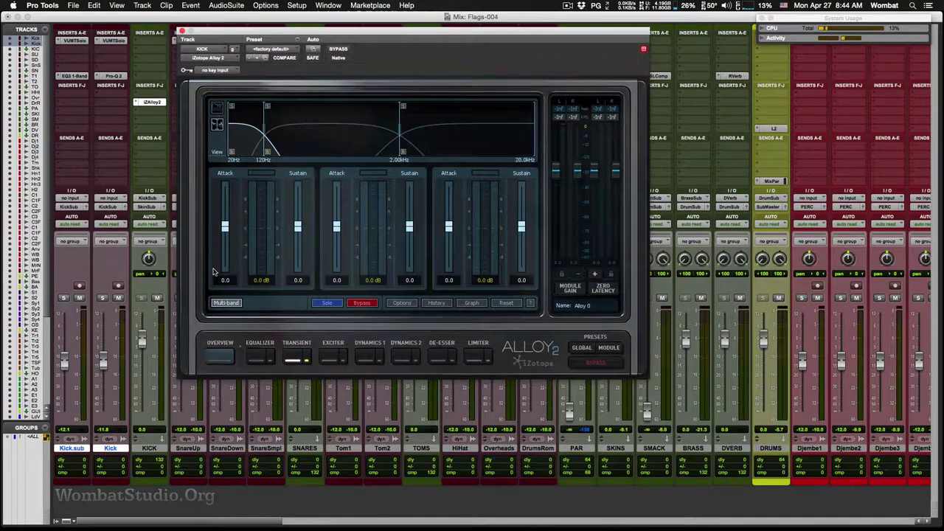
Solo Kick.sub and Kick and play the session, comparing the KICK aux with Alloy 2 bypassed and active.
click(65, 298)
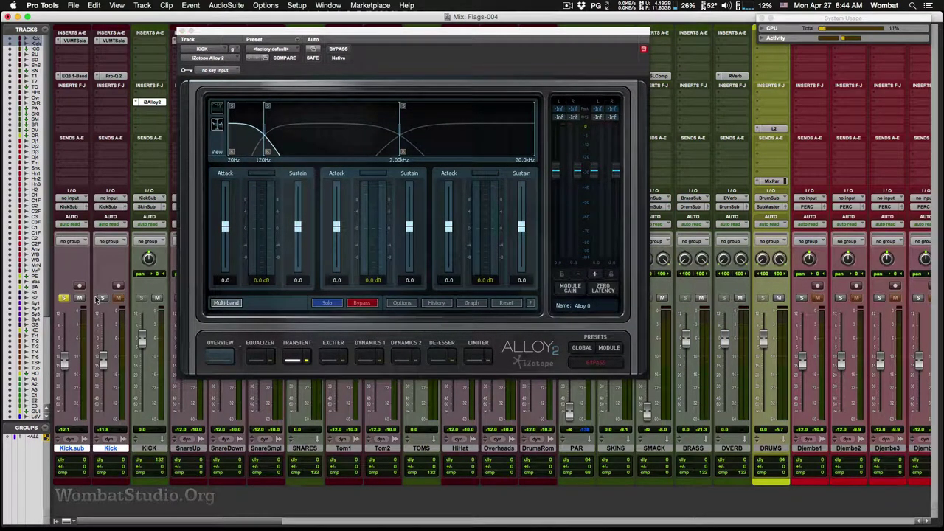
click(102, 298)
drag(359, 33, 450, 24)
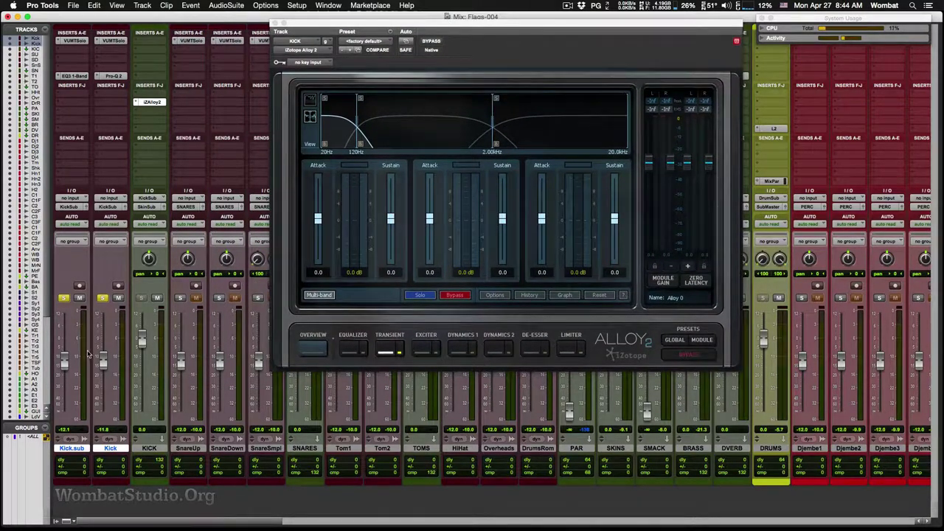
key(space)
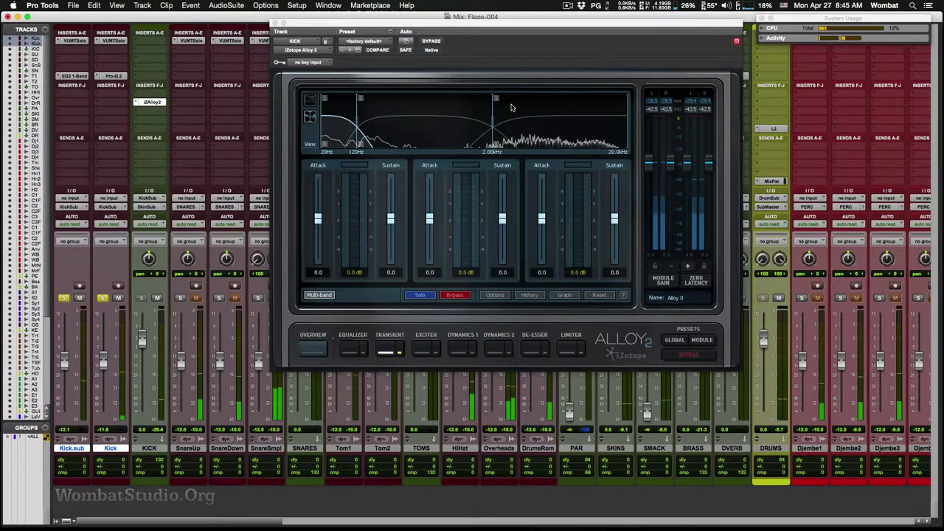
click(432, 41)
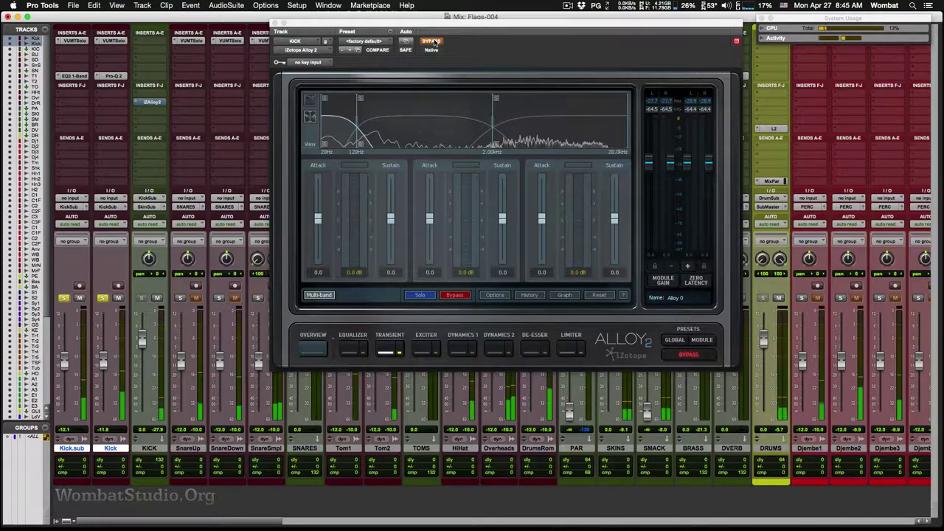
click(433, 42)
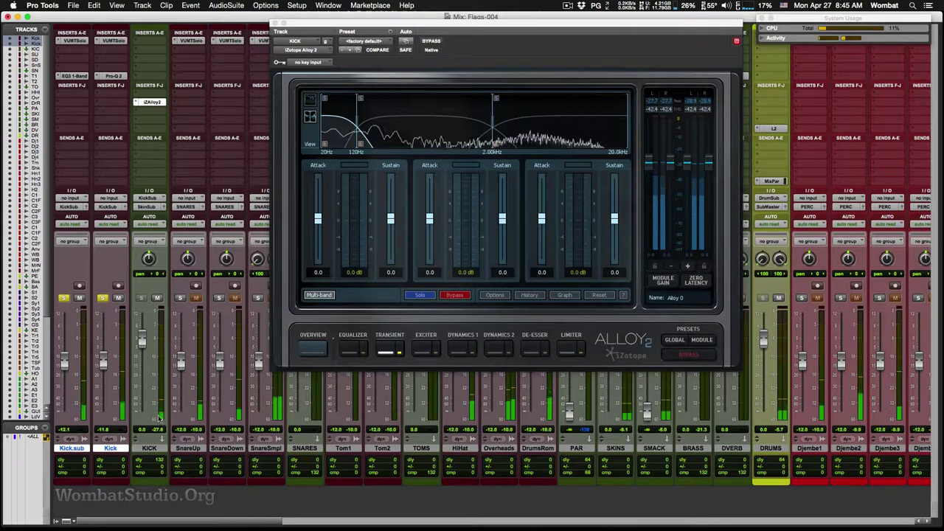
Raise the Kick fader to 0.0 dB and the Kick.sub fader to -5.2 dB.
drag(103, 365, 105, 343)
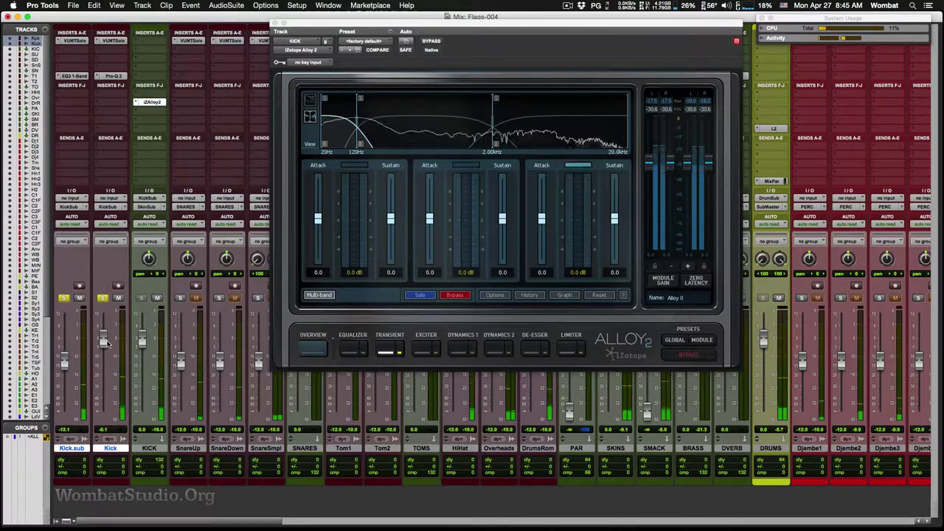
alt+click(105, 343)
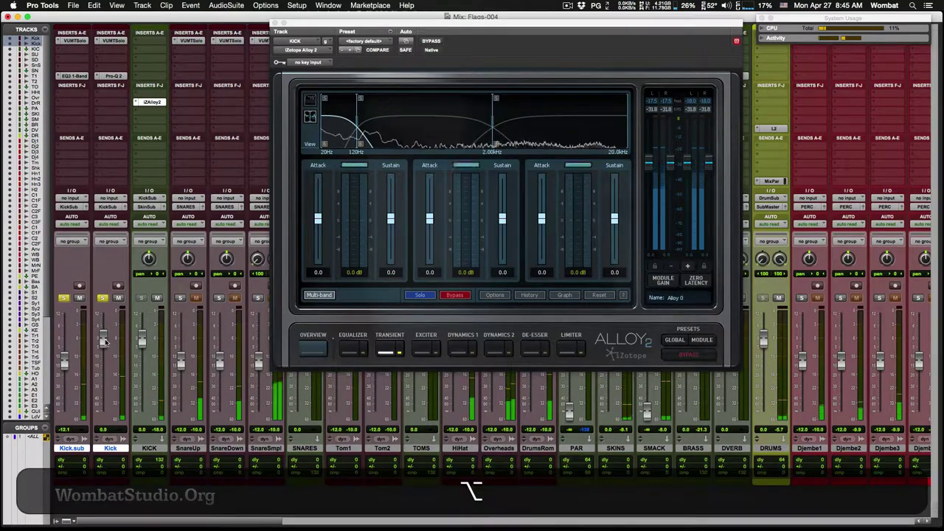
drag(65, 364, 65, 357)
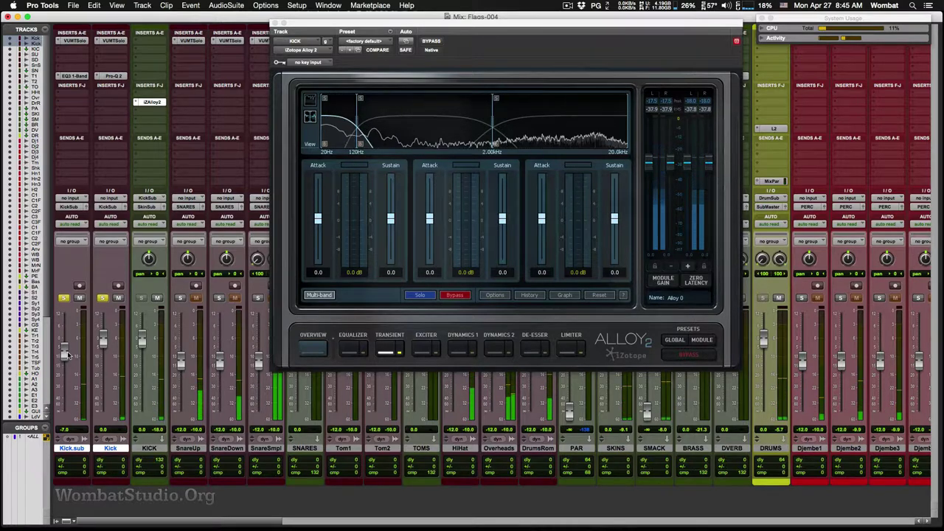
drag(66, 355, 65, 354)
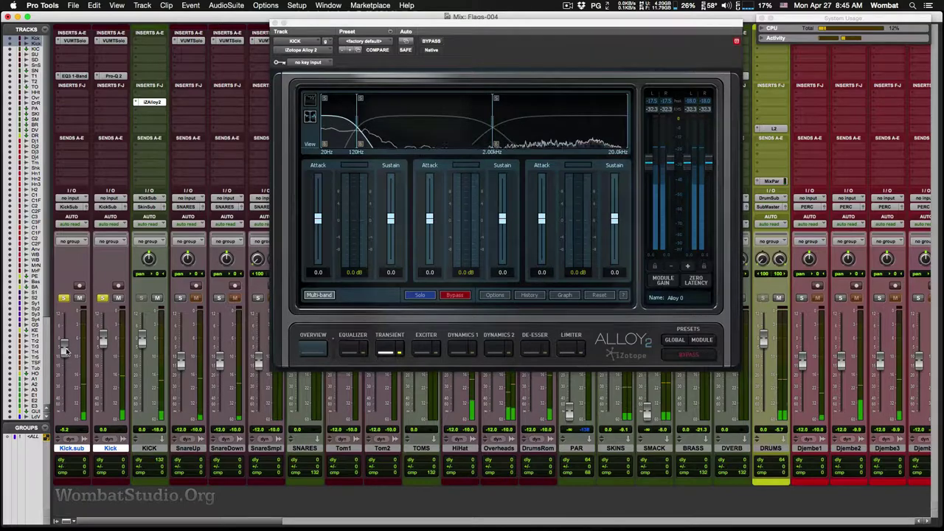
Deepen the Kick track's Pro-Q 2 low-mid bell cut to about -24 dB near 257 Hz and remove the high-frequency bell boost.
click(122, 76)
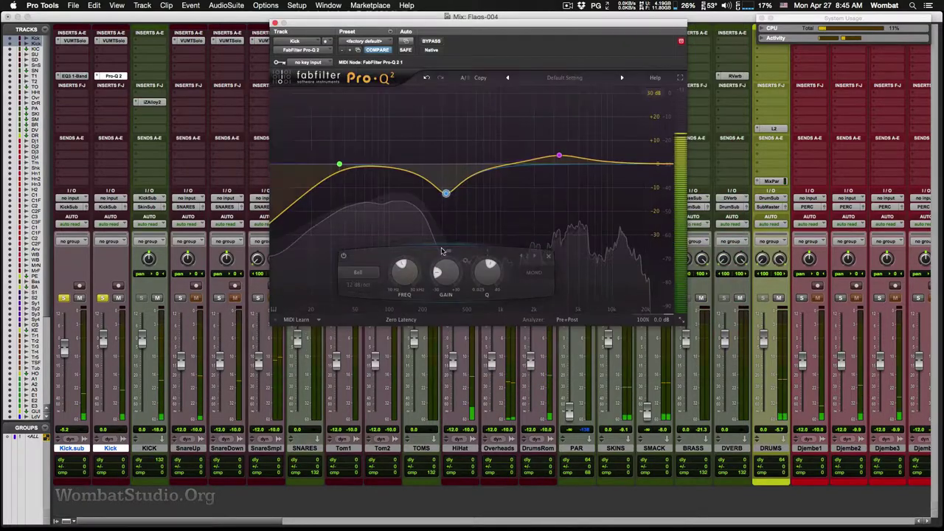
drag(445, 193, 434, 223)
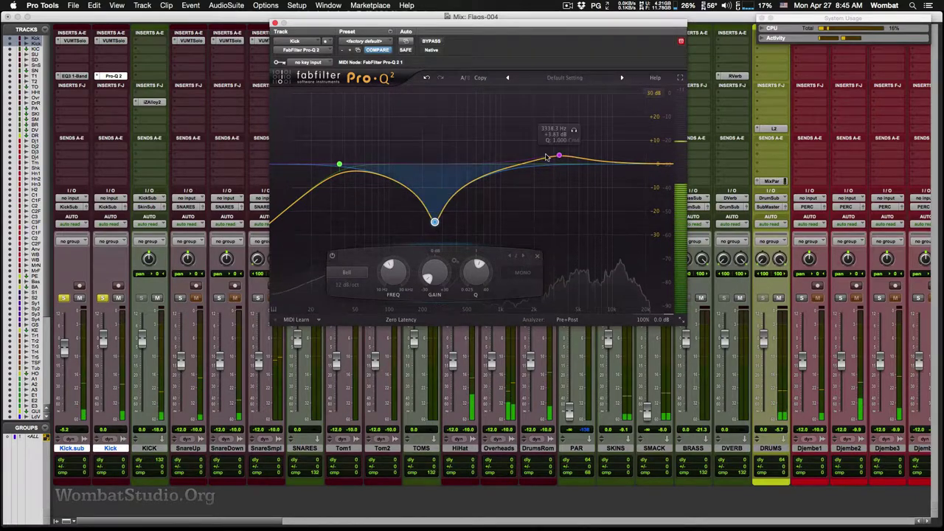
drag(559, 157, 560, 164)
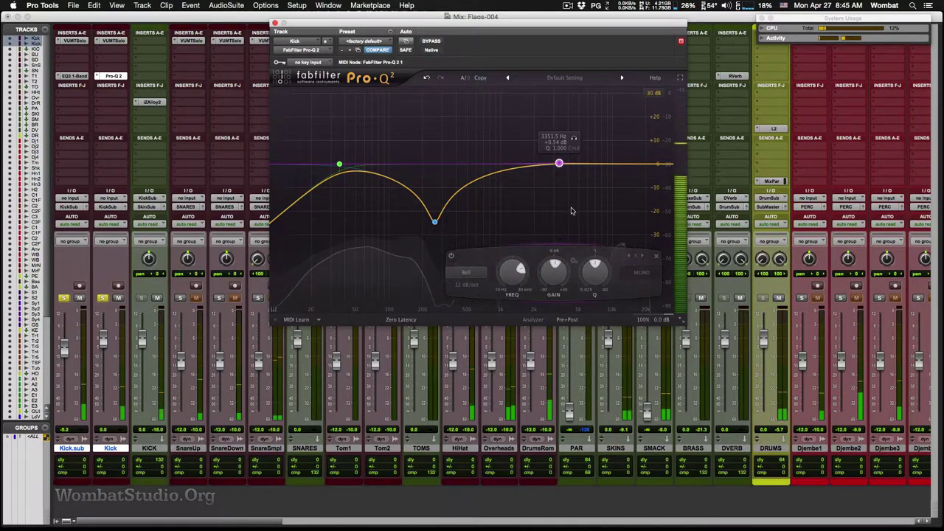
click(656, 256)
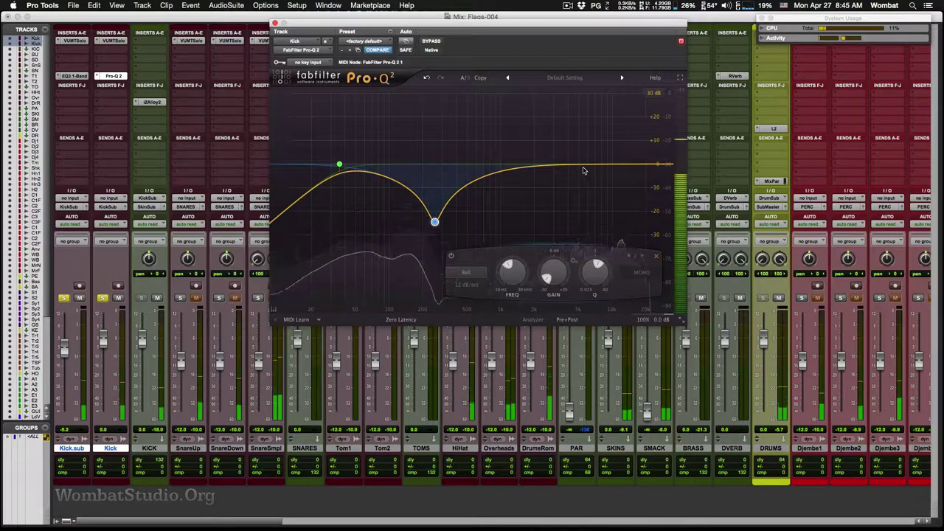
click(275, 23)
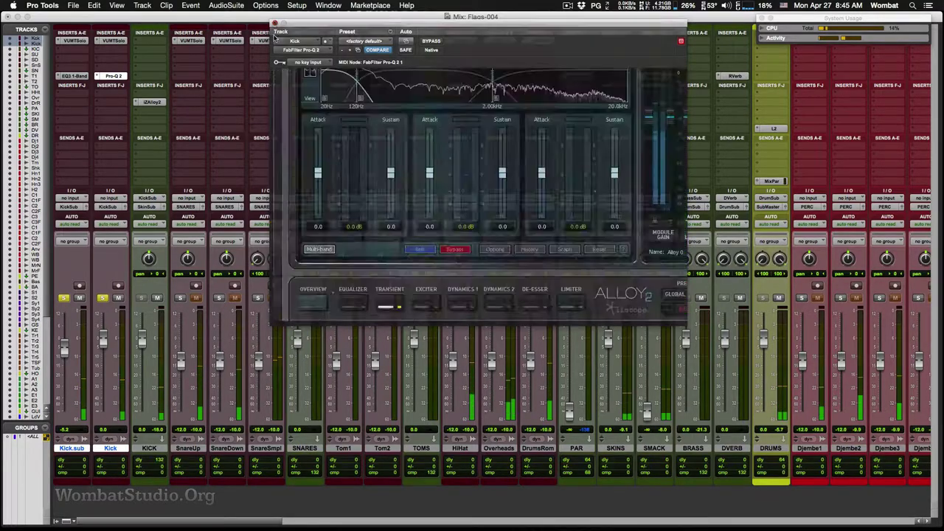
Set the middle band's Sustain to -15.0 in the KICK aux's Alloy 2 Transient module and lower the first crossover to 76 Hz.
click(157, 101)
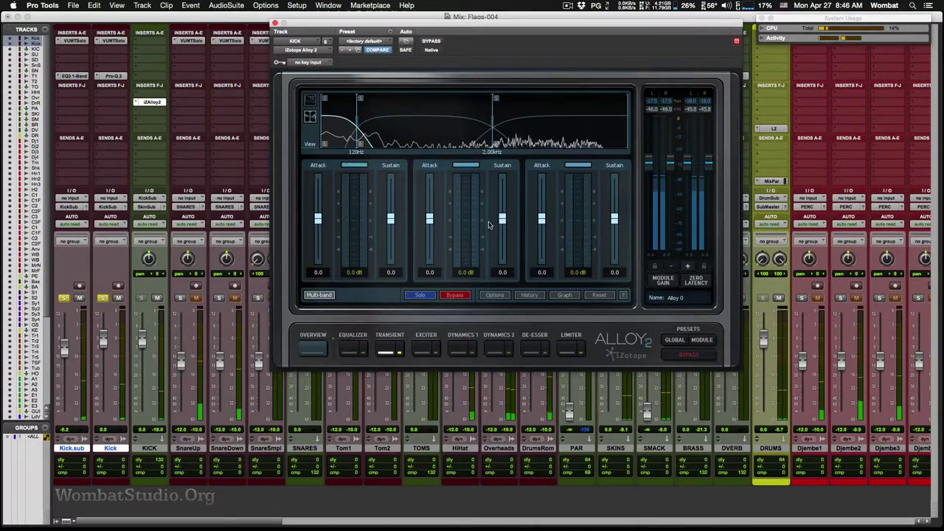
drag(503, 219, 506, 421)
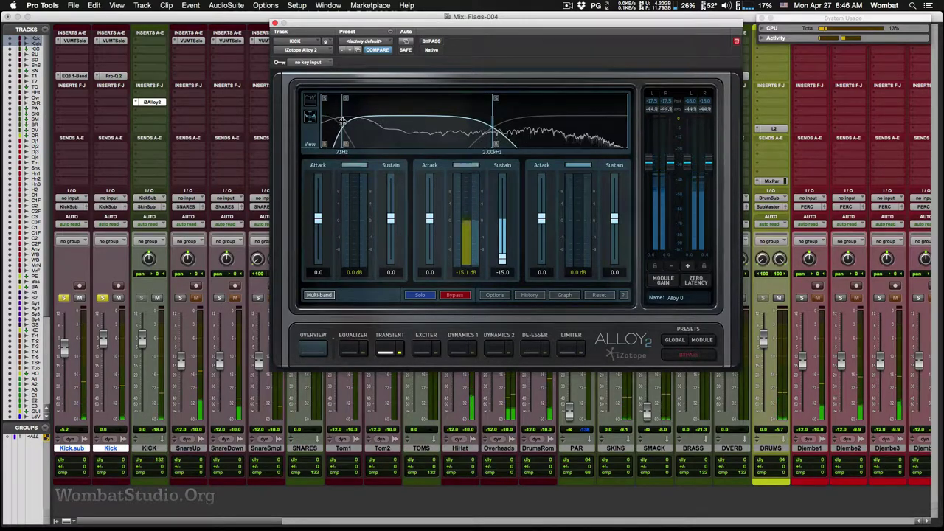
drag(340, 122, 344, 121)
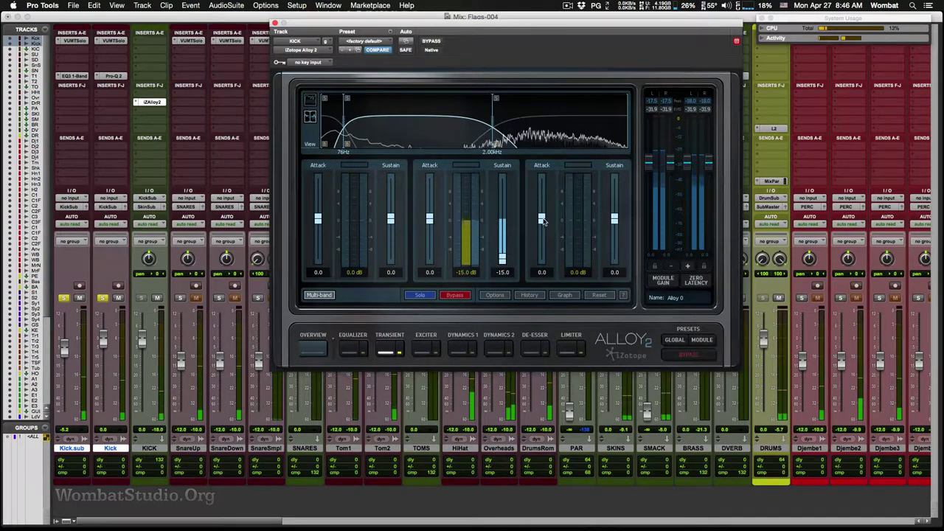
Set the Transient module's low band to Attack 6.2 and Sustain -15.0, and the high band to Attack 3.8 and Sustain -5.2.
drag(541, 219, 554, 138)
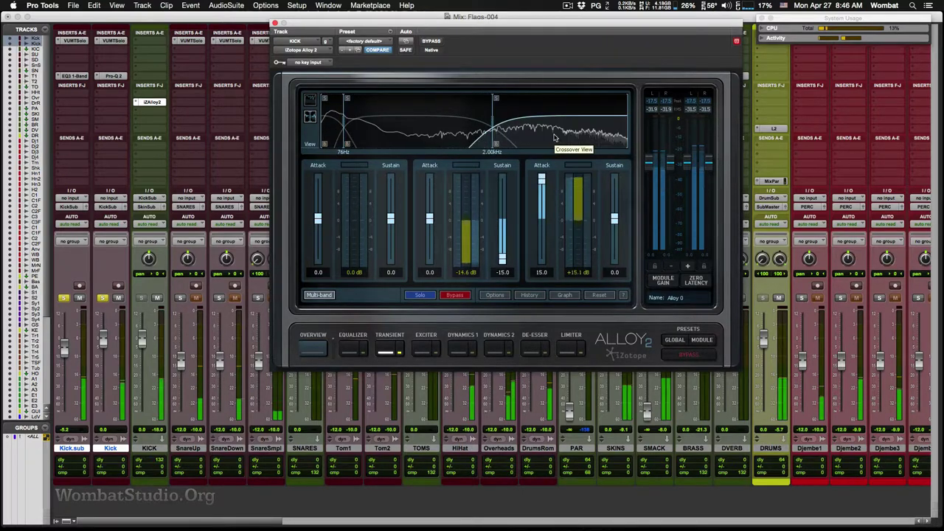
click(614, 261)
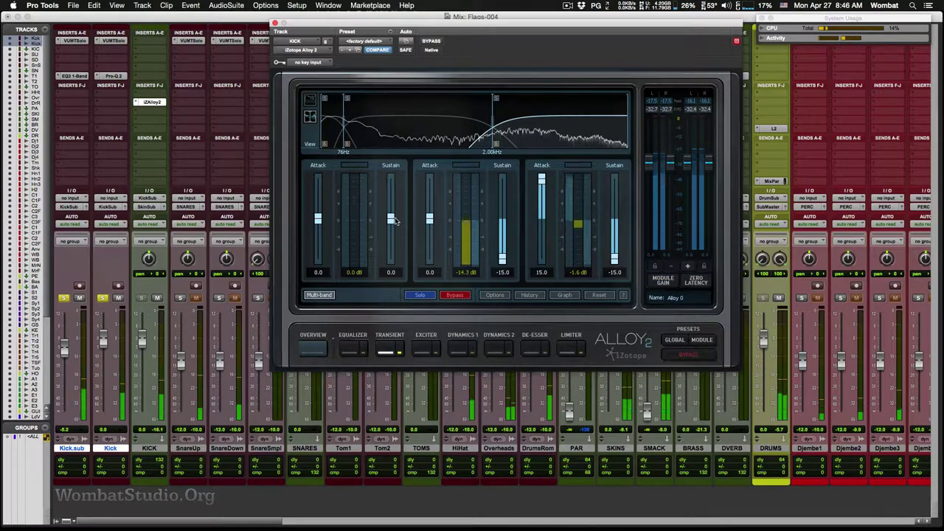
drag(395, 220, 413, 274)
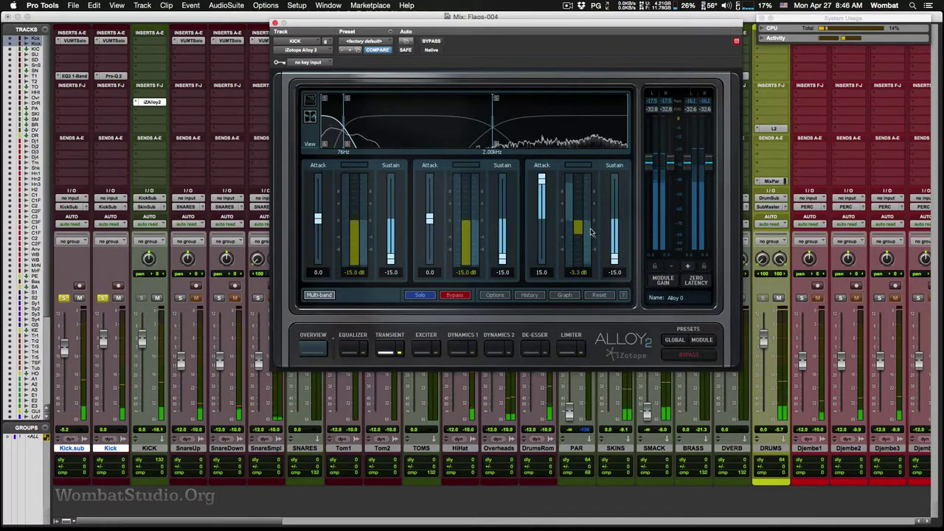
drag(319, 220, 319, 201)
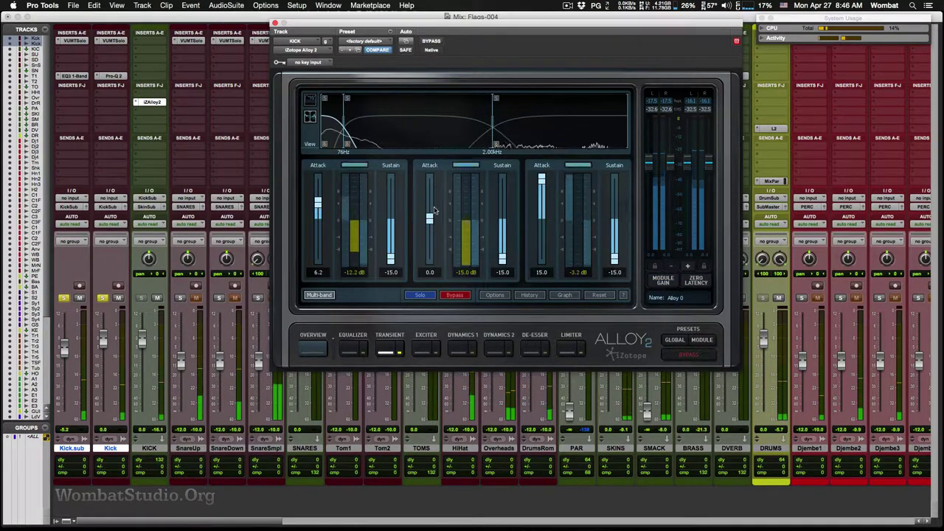
drag(541, 179, 550, 216)
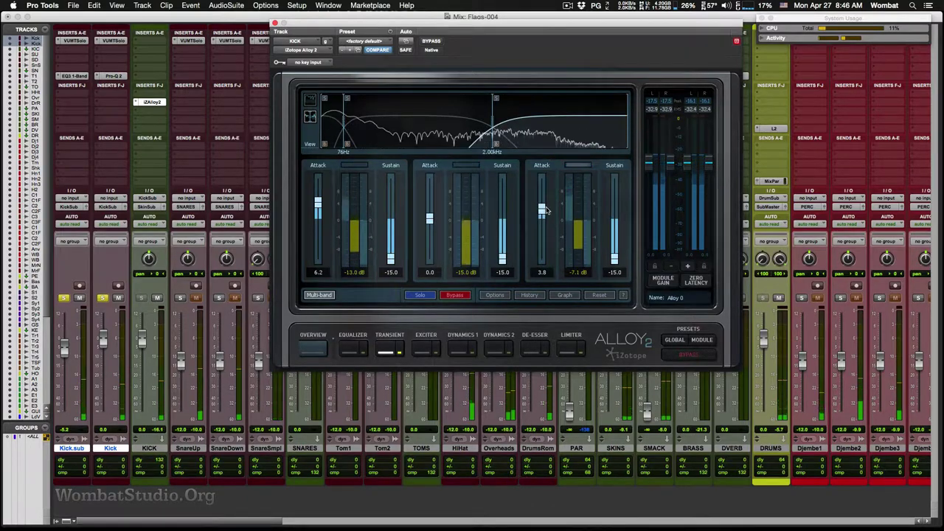
drag(615, 258, 615, 233)
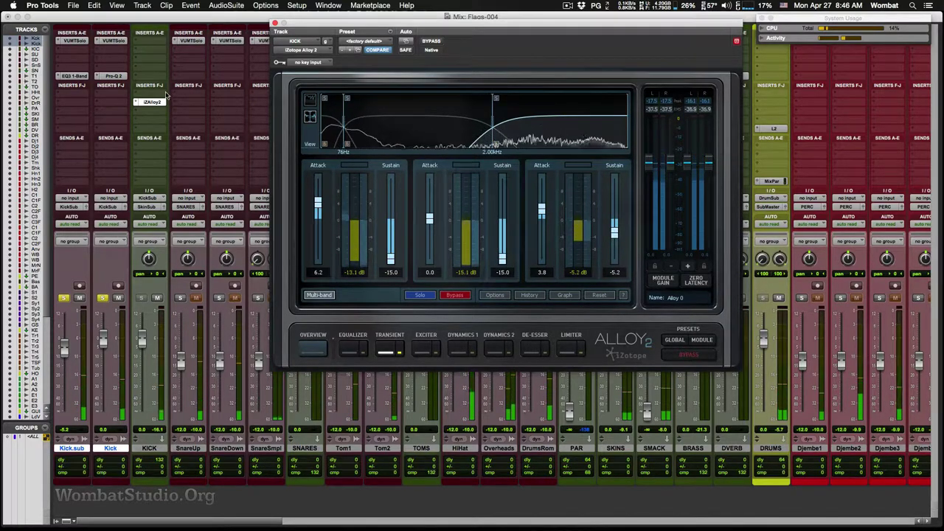
Add a High Cut filter just above 5 kHz with a 48 dB/oct slope to the Kick track's Pro-Q 2.
click(120, 76)
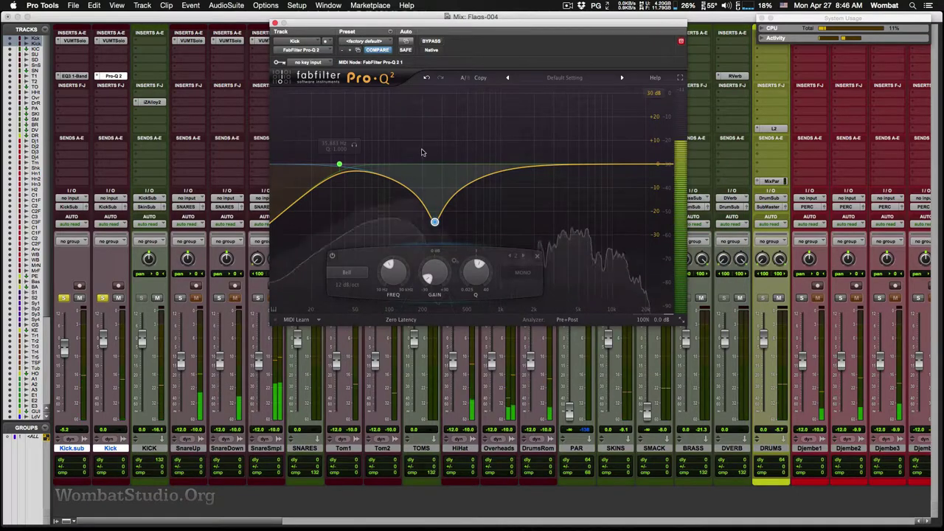
click(667, 165)
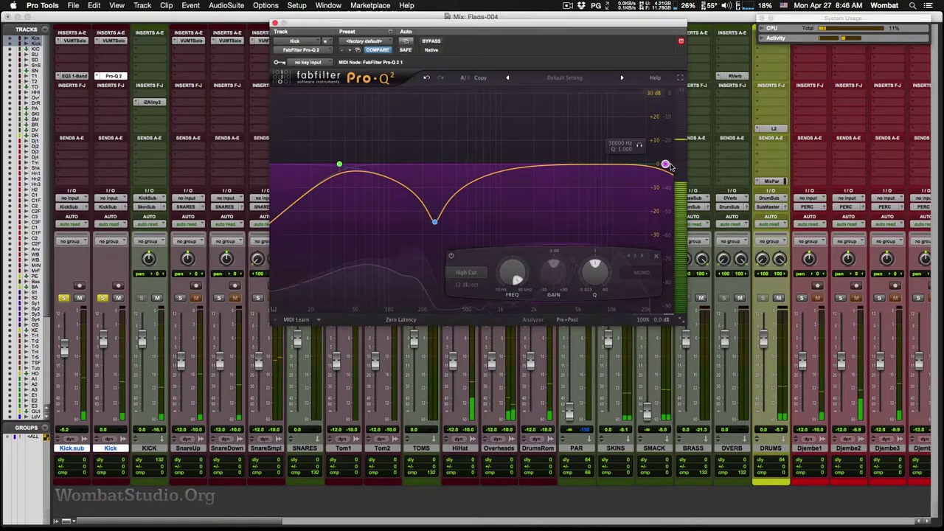
click(469, 284)
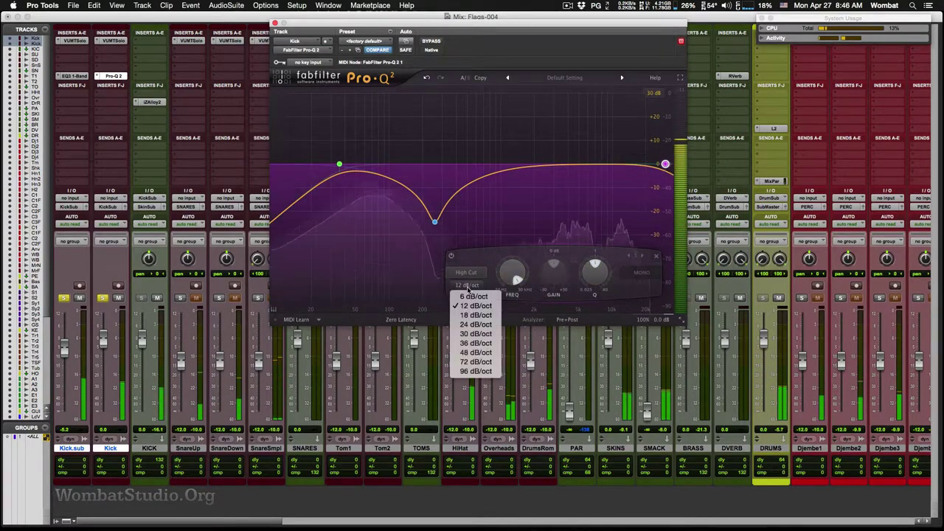
click(476, 363)
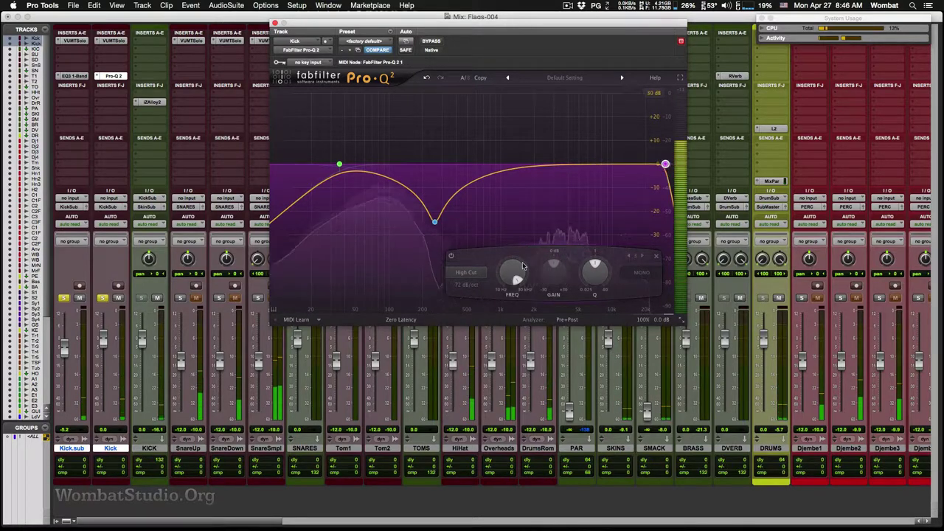
drag(510, 279, 486, 321)
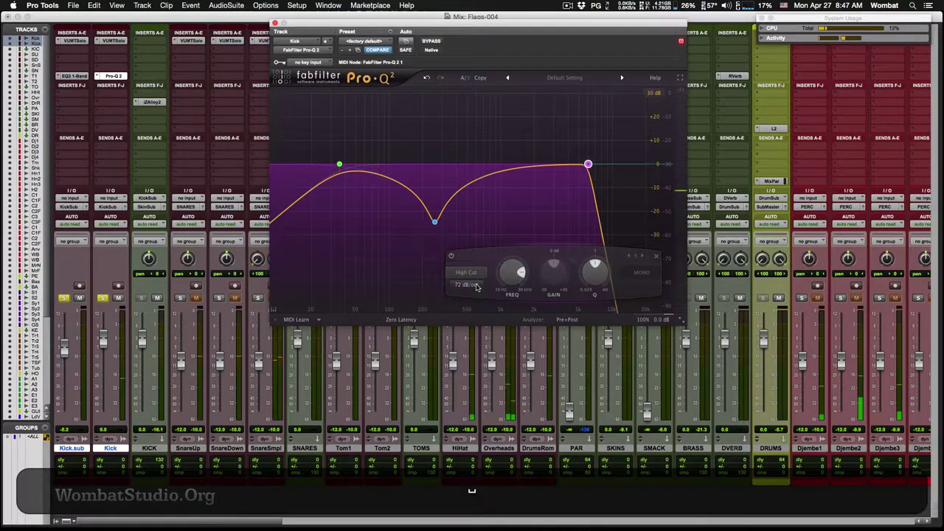
click(477, 286)
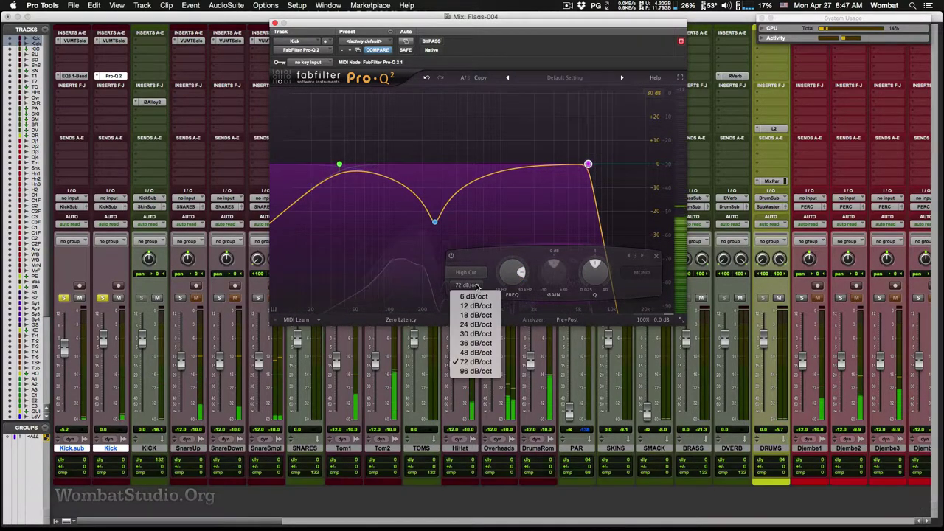
click(490, 355)
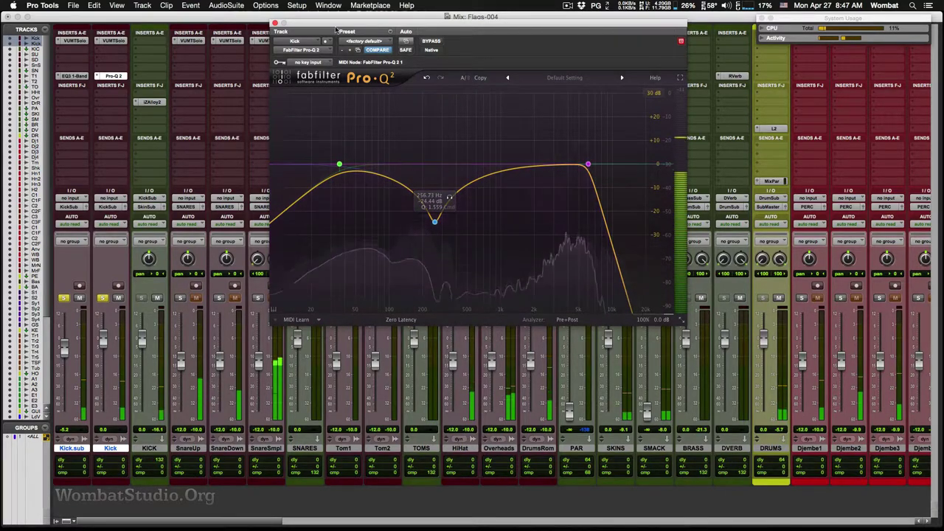
In the KICK aux's Alloy 2 Transient module, set the low band to Attack 3.4 and Sustain -5.6, first crossover to 85 Hz, high band Attack to 3.6.
click(275, 23)
click(152, 102)
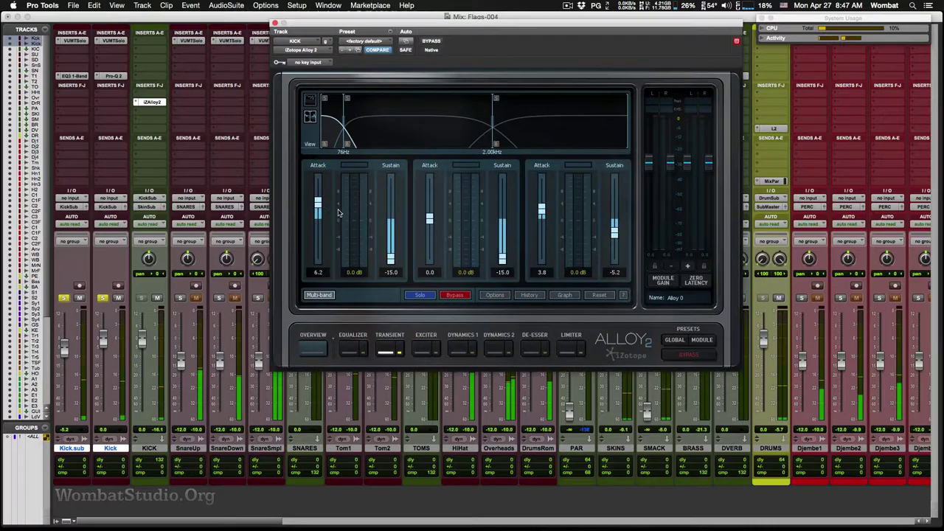
drag(390, 258, 389, 237)
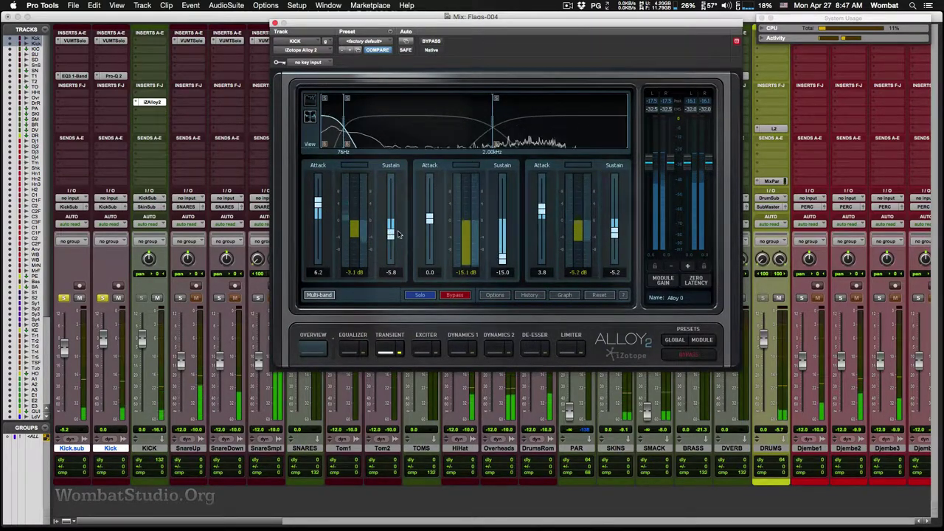
drag(391, 235, 400, 176)
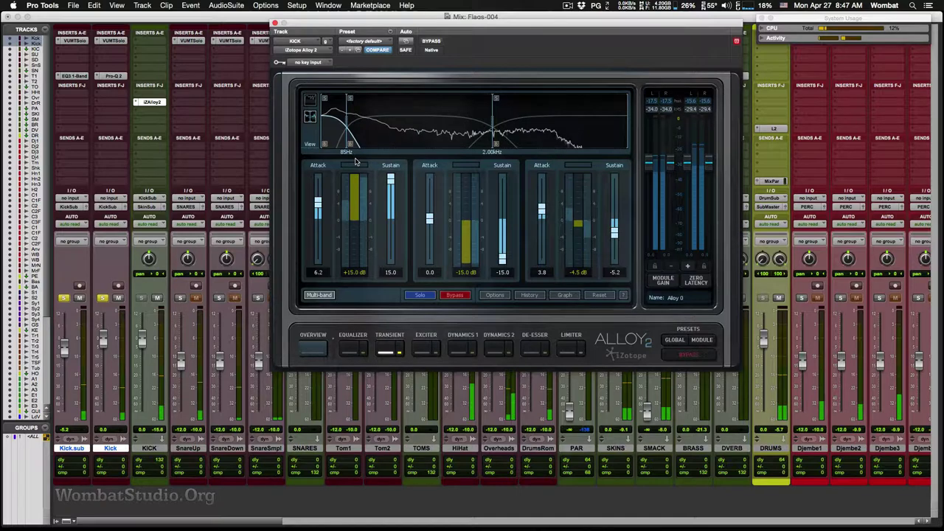
drag(388, 185, 393, 238)
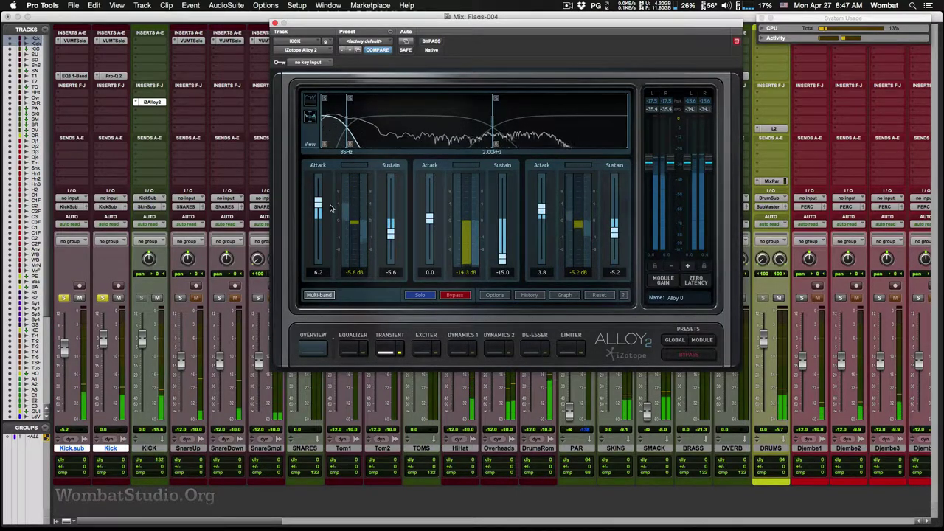
drag(316, 207, 318, 211)
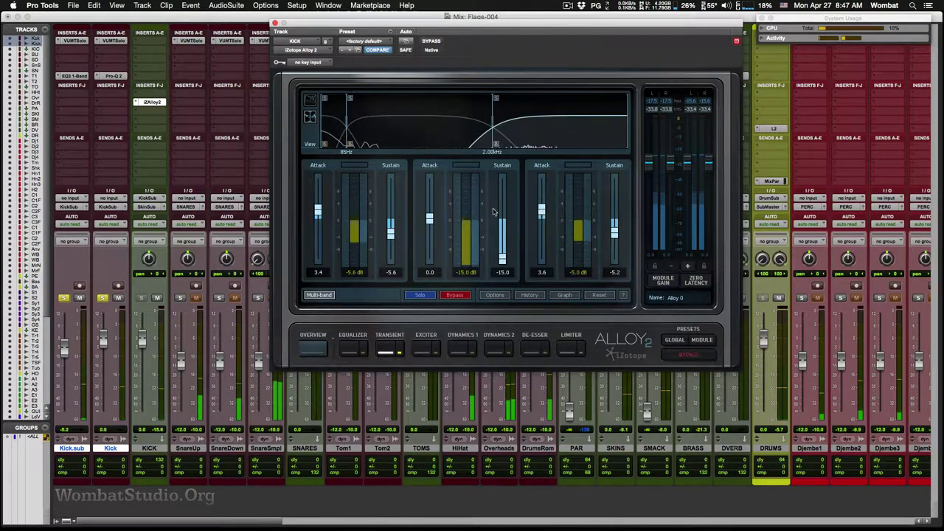
drag(430, 227, 429, 181)
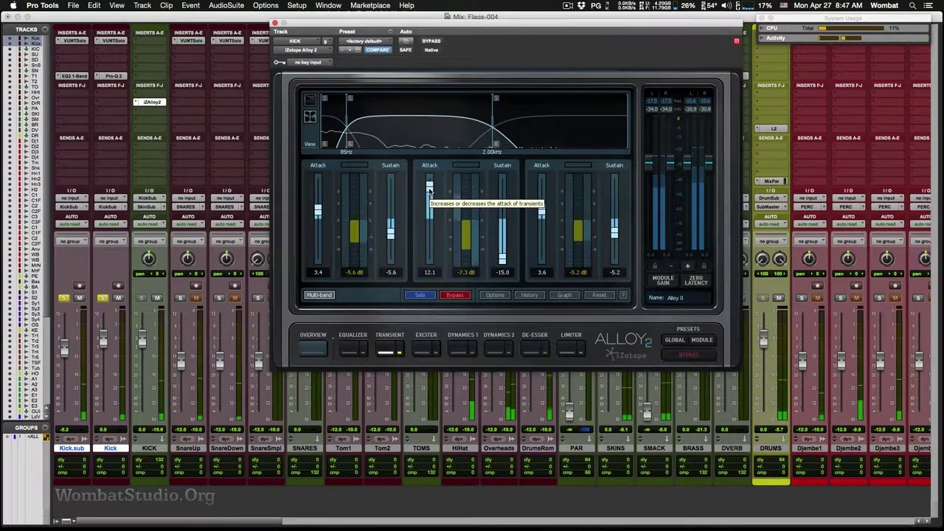
drag(429, 178, 430, 220)
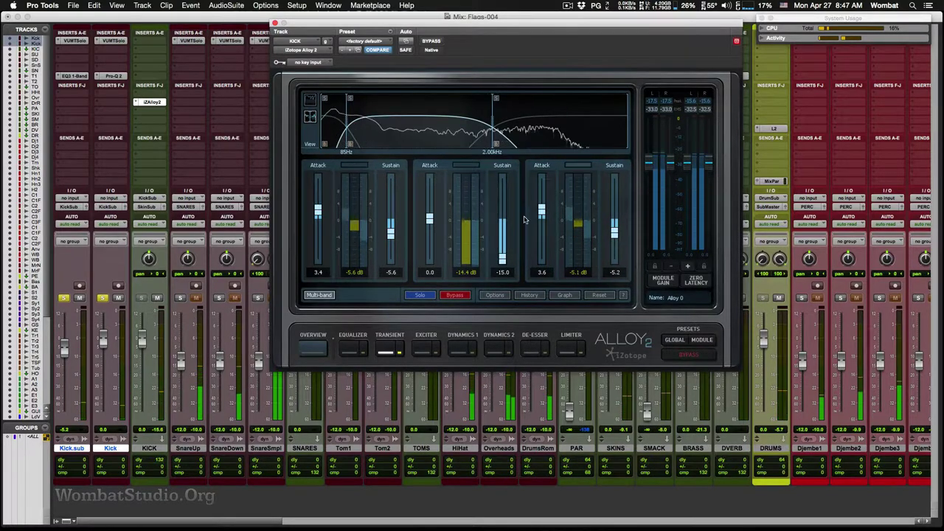
Enable the Limiter in the KICK aux's Alloy 2 and lower its threshold to about -7 dB.
click(569, 352)
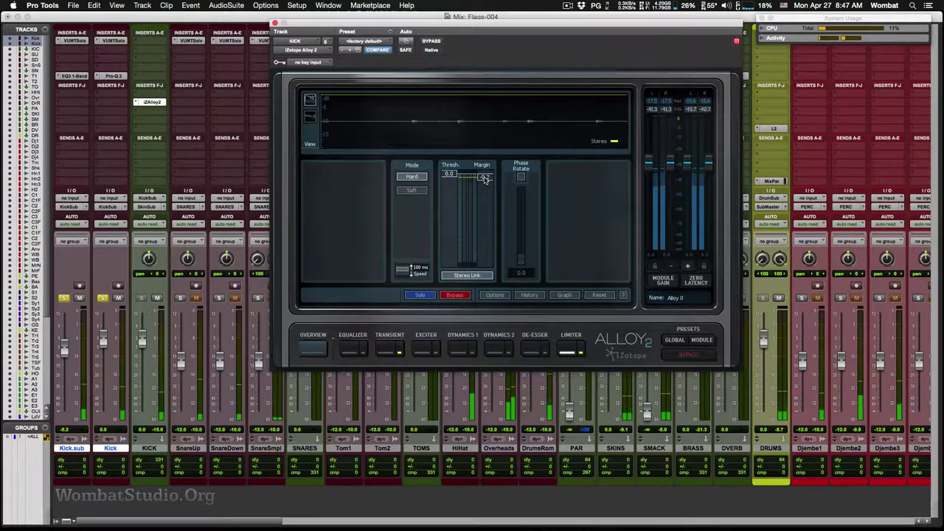
drag(452, 178, 451, 222)
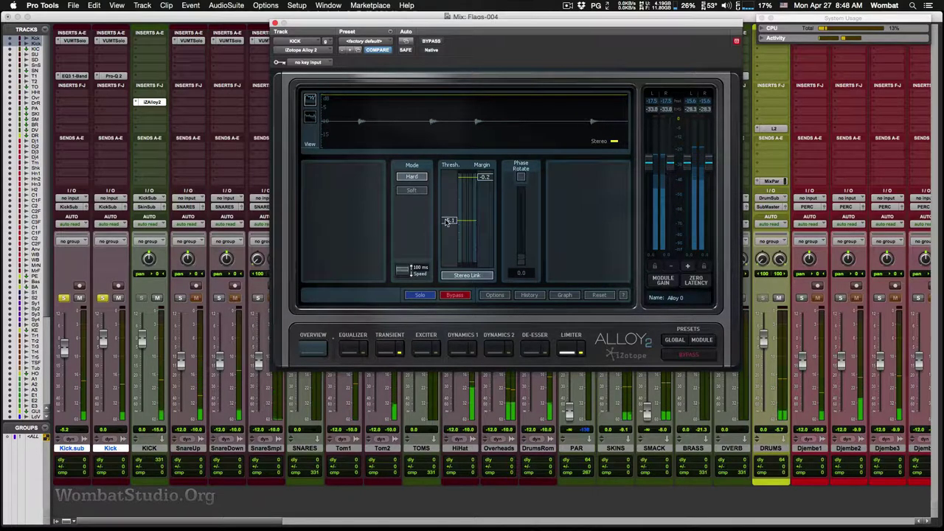
drag(451, 241, 453, 271)
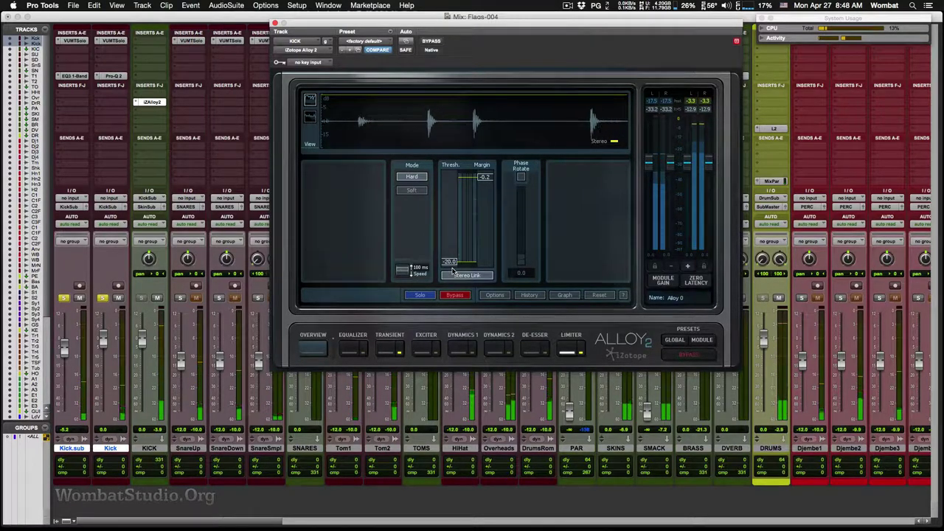
drag(453, 272, 454, 237)
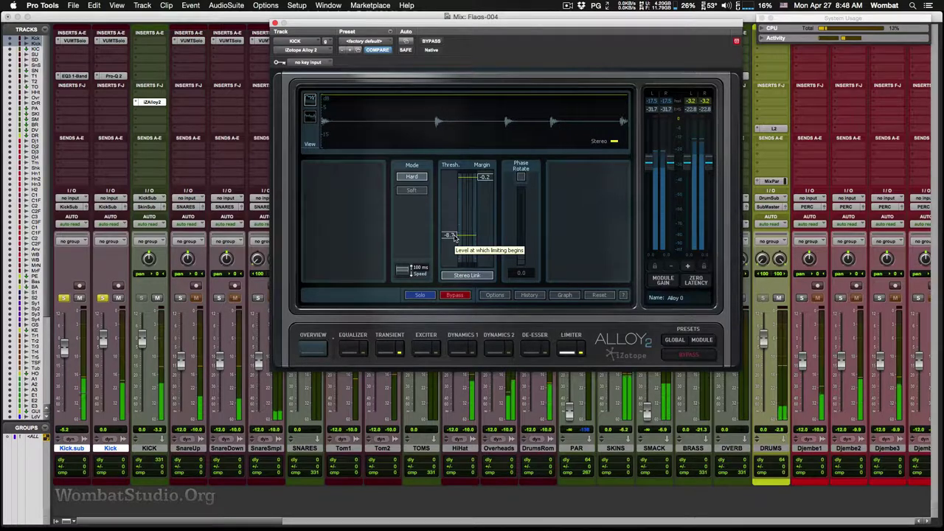
drag(454, 236, 455, 231)
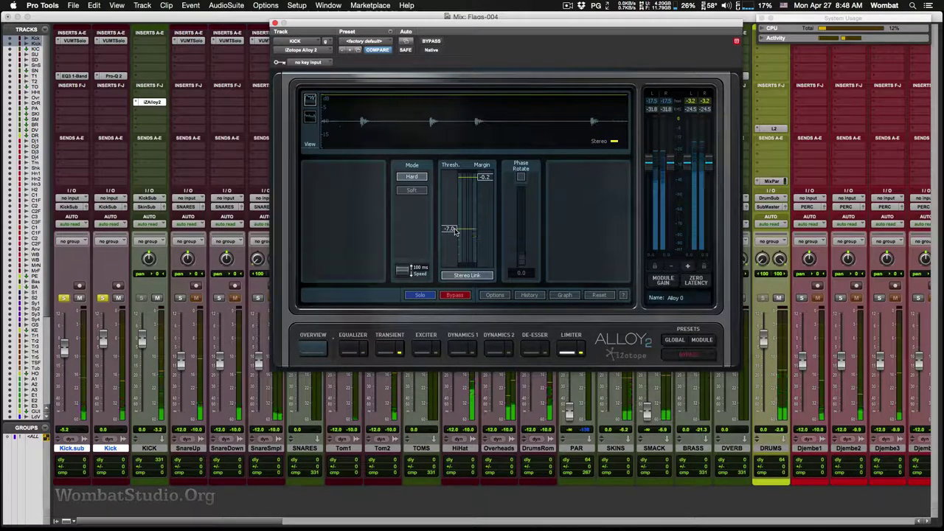
click(275, 23)
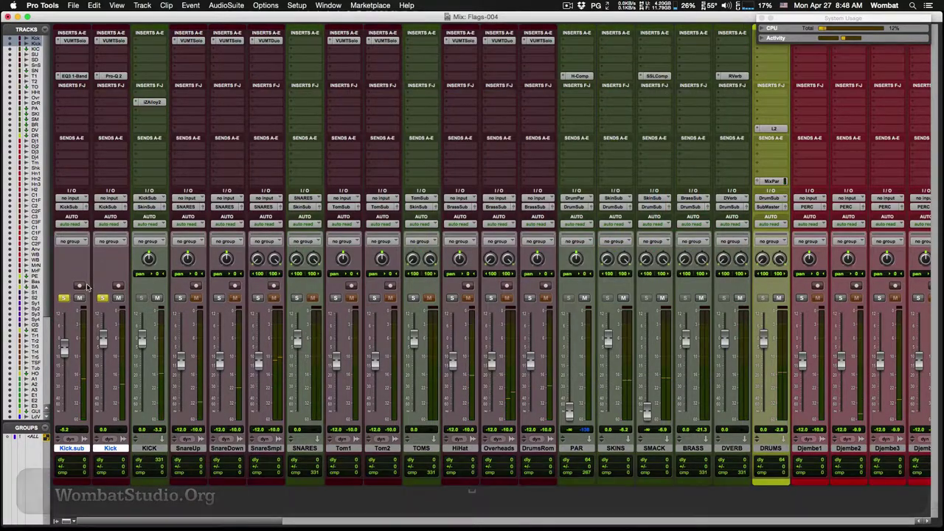
Unsolo the two kick tracks, solo SnareUp, and make the SNARES and TOMS auxes solo safe.
click(63, 298)
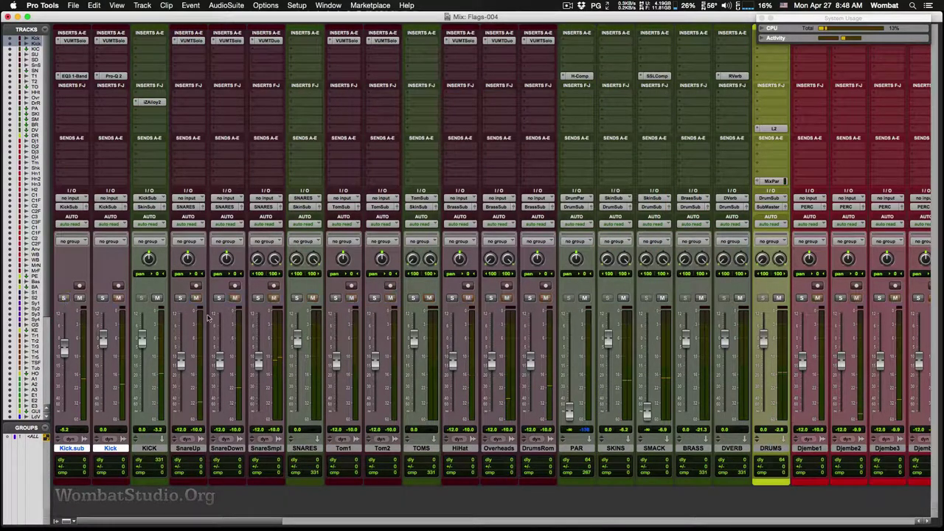
click(180, 298)
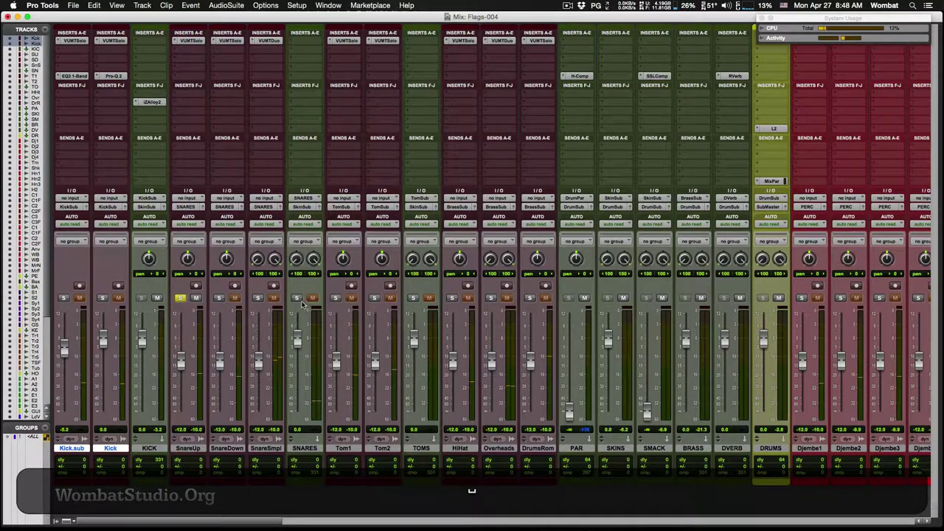
super+click(298, 298)
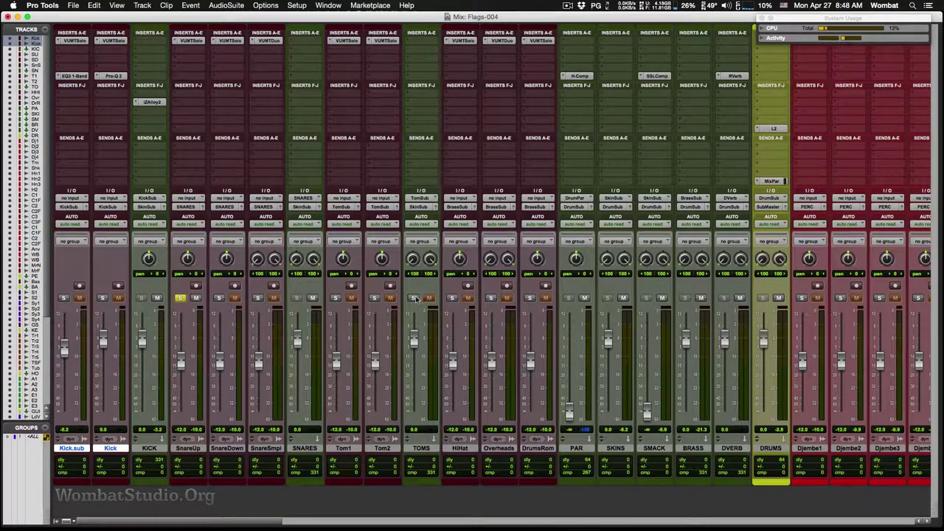
super+click(416, 298)
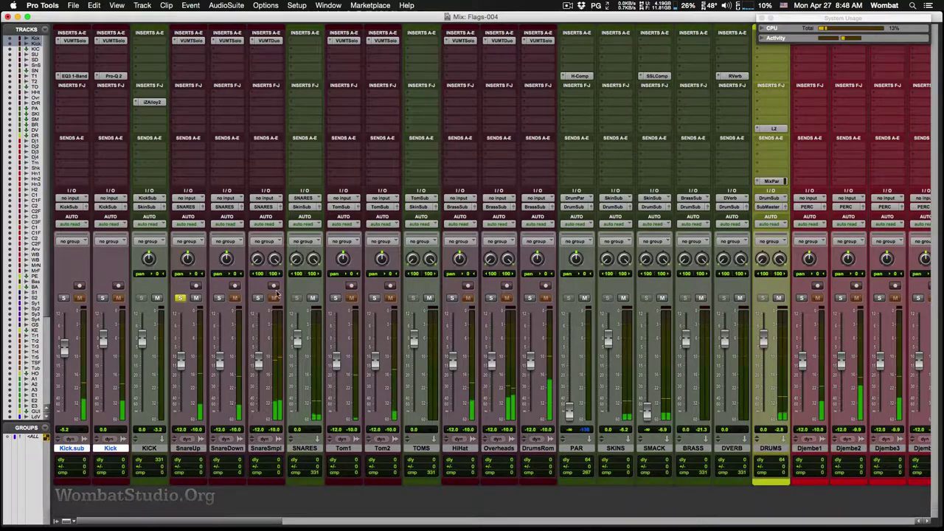
Switch the solo from SnareUp to SnareDown and on to SnareSmpl, auditioning each during playback.
super+click(181, 298)
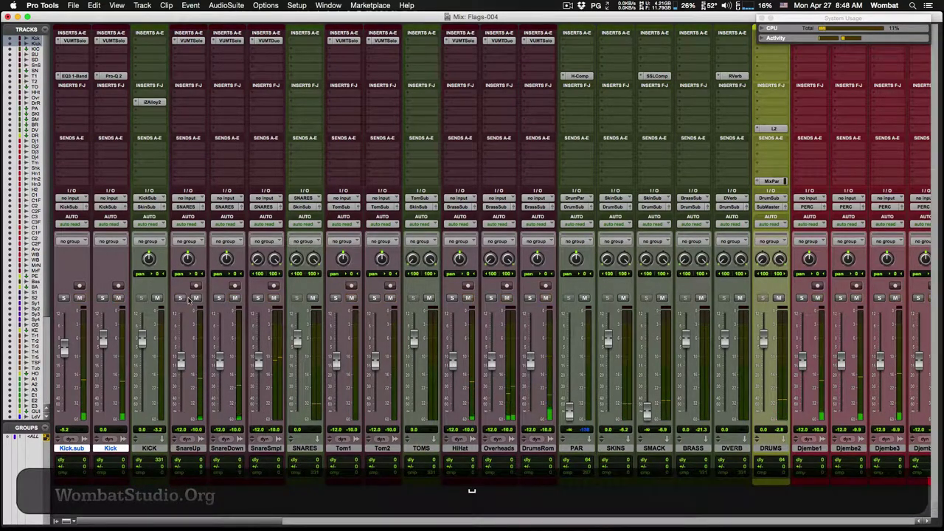
click(220, 299)
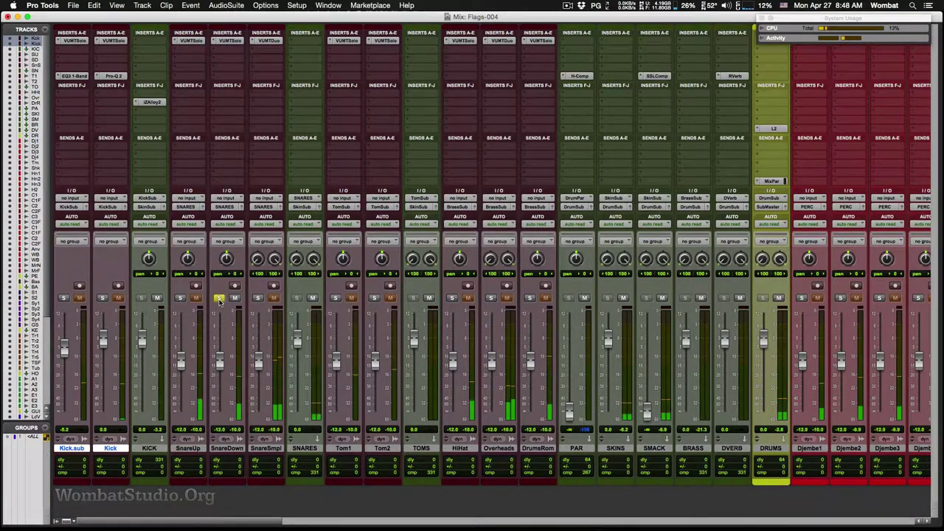
key(space)
click(220, 298)
click(258, 299)
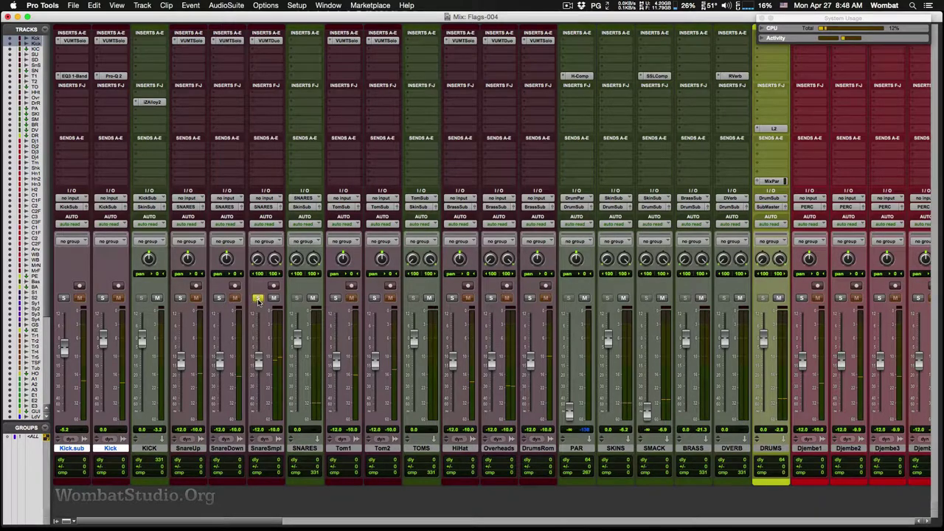
key(space)
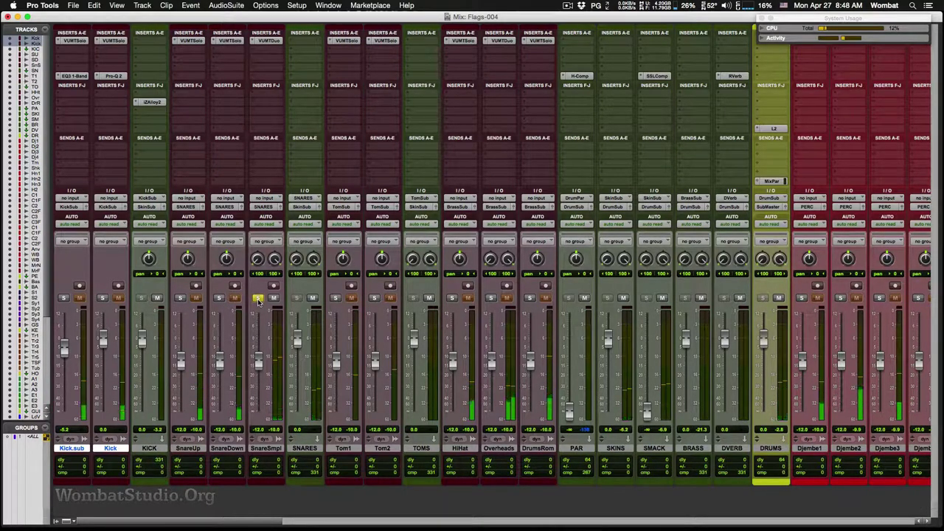
key(space)
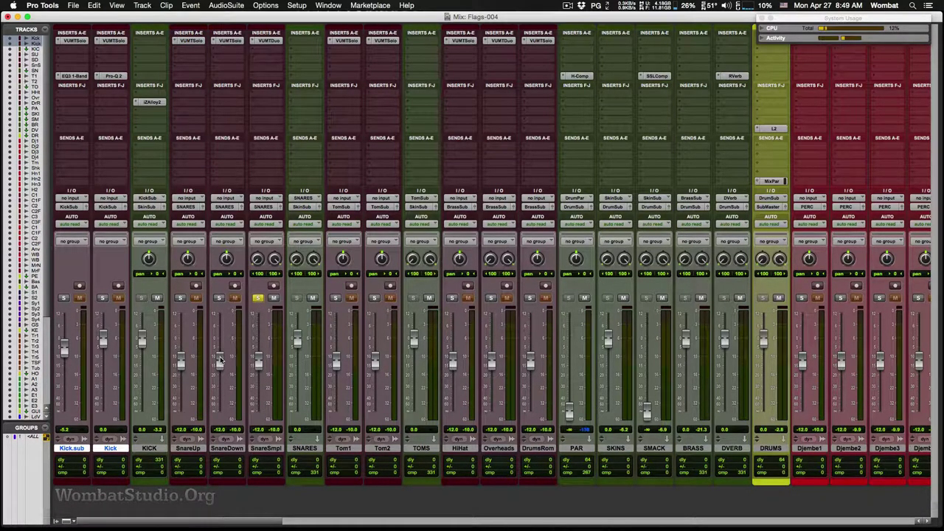
Set the SnareDown fader to -11.3 dB and briefly audition it soloed together with SnareSmpl.
drag(220, 360, 222, 528)
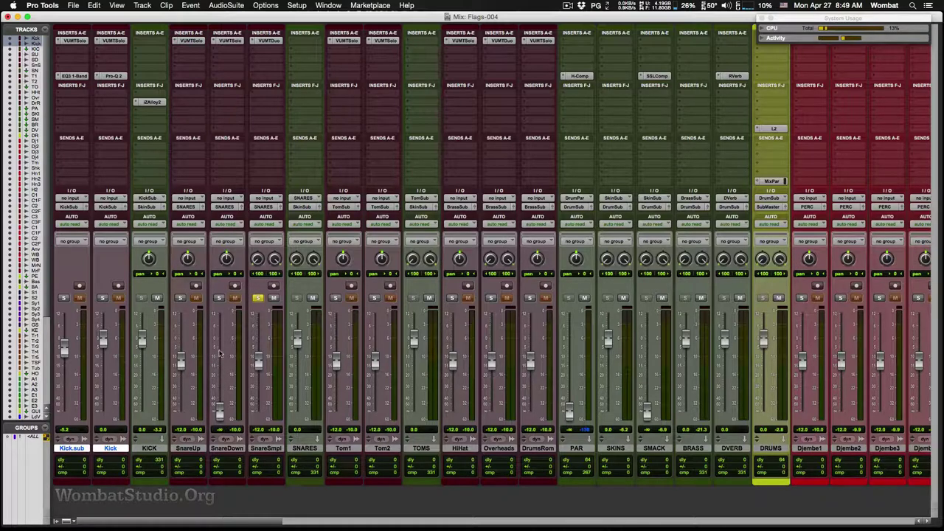
drag(220, 412, 224, 365)
click(219, 298)
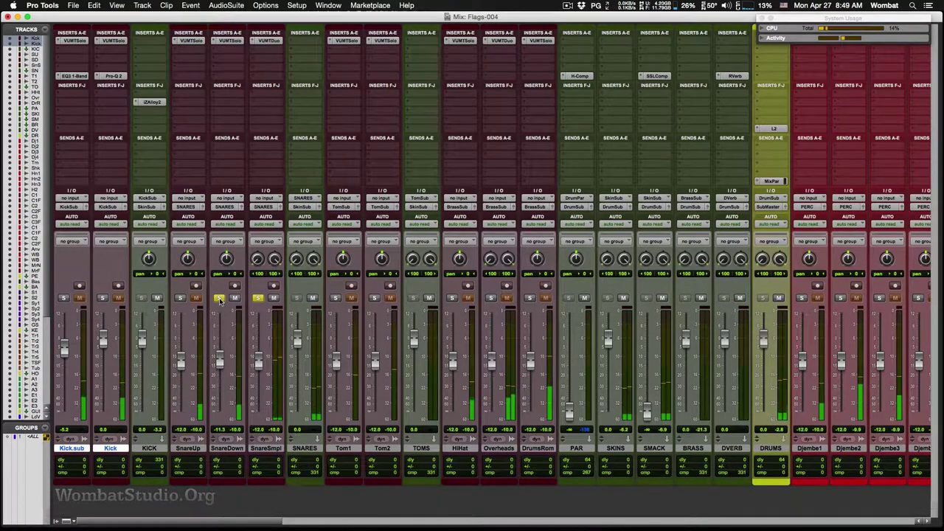
click(220, 298)
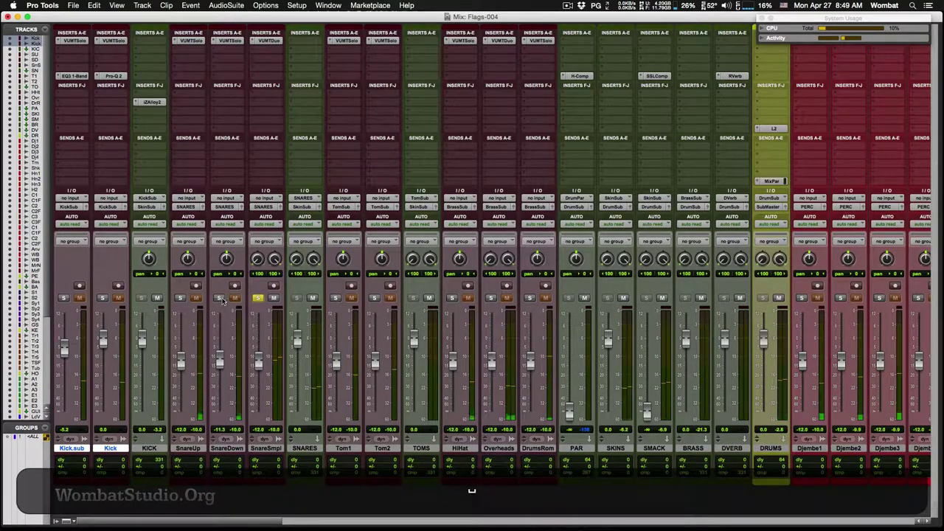
Solo SnareUp instead of SnareSmpl and raise its fader to -0.6 dB.
click(259, 298)
click(182, 298)
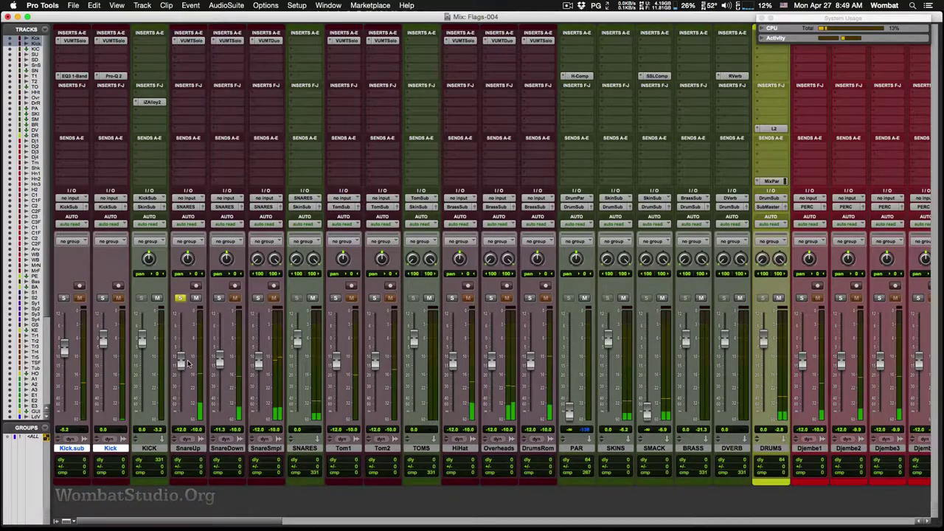
drag(182, 362, 188, 342)
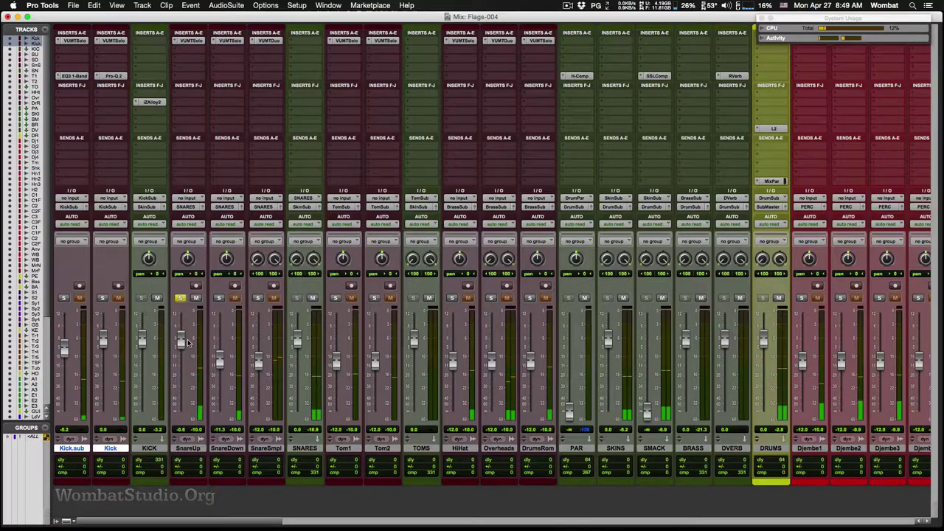
Insert the mono CLA-76 compressor on the SnareUp track and load its Blacky Snare preset.
click(191, 79)
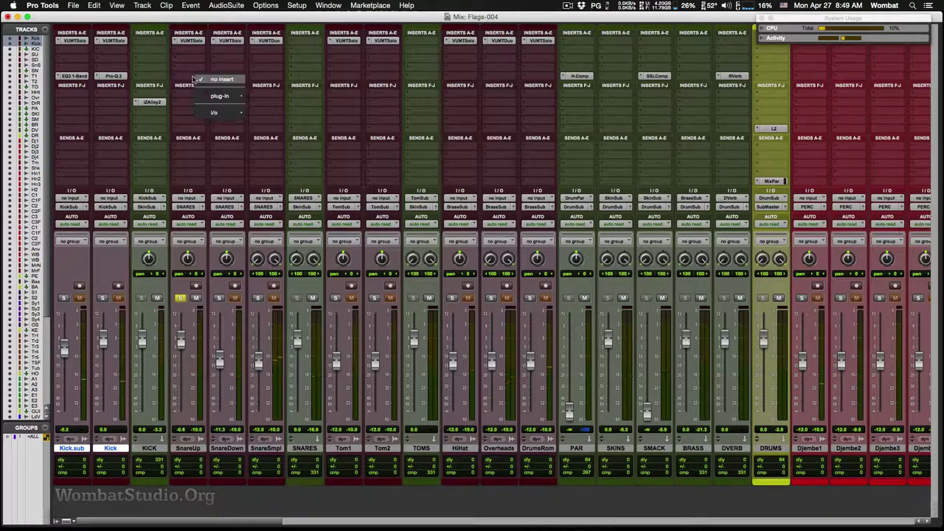
mouse_move(219, 95)
mouse_move(303, 108)
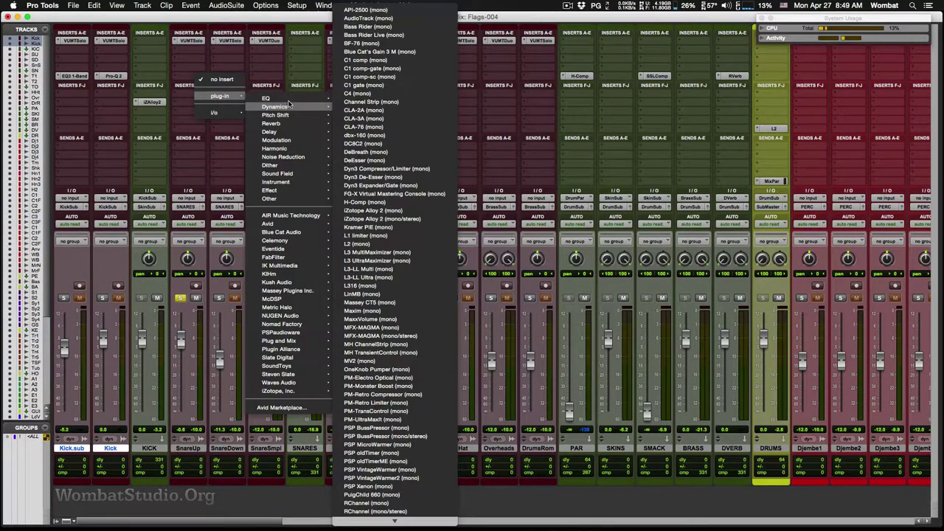
click(404, 129)
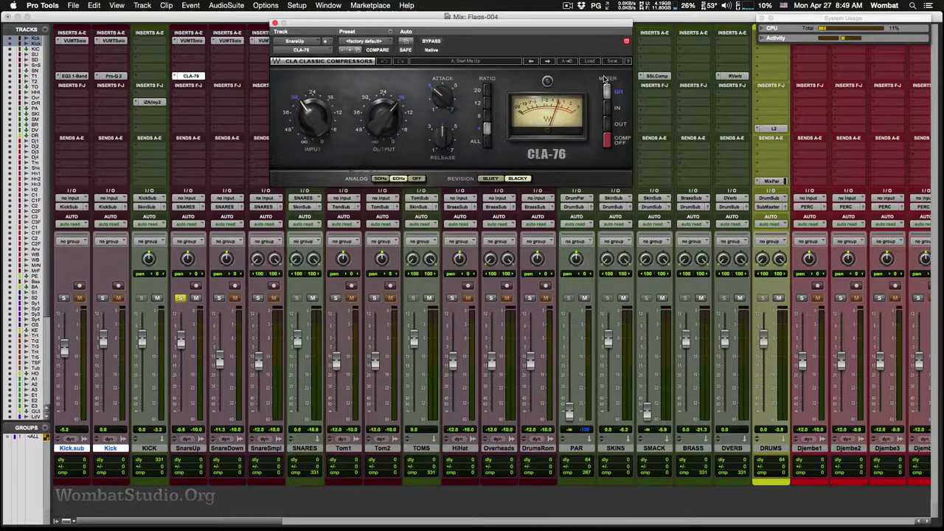
click(596, 63)
mouse_move(635, 120)
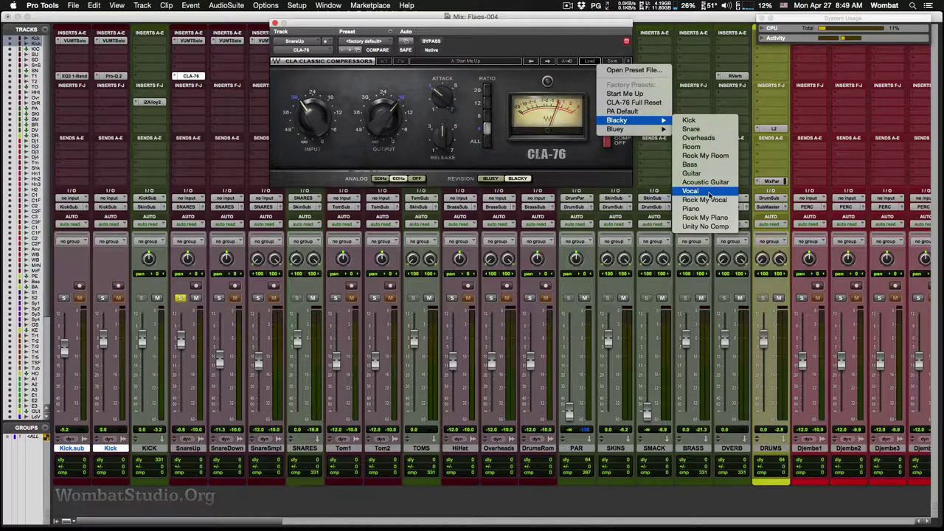
click(709, 129)
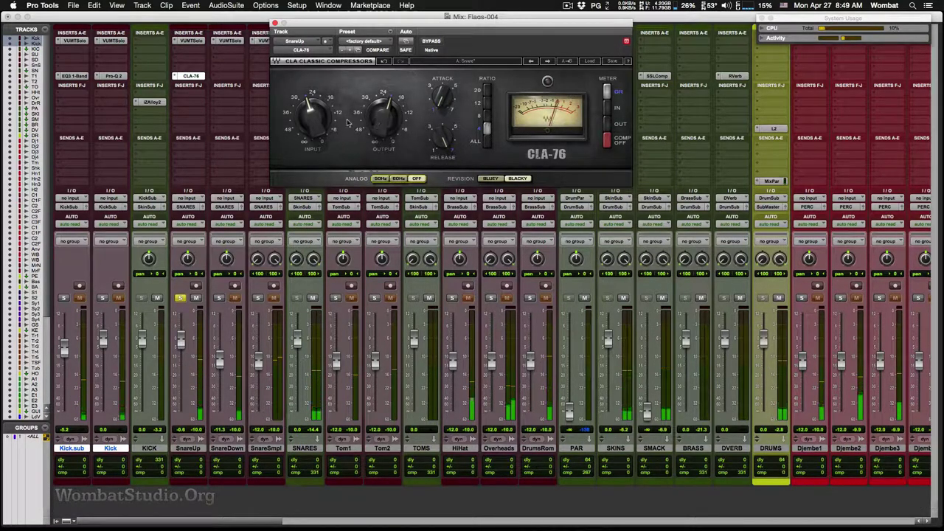
Raise the Input of the SnareUp track's CLA-76 to about -4 dB while listening to the compression.
drag(315, 122, 315, 116)
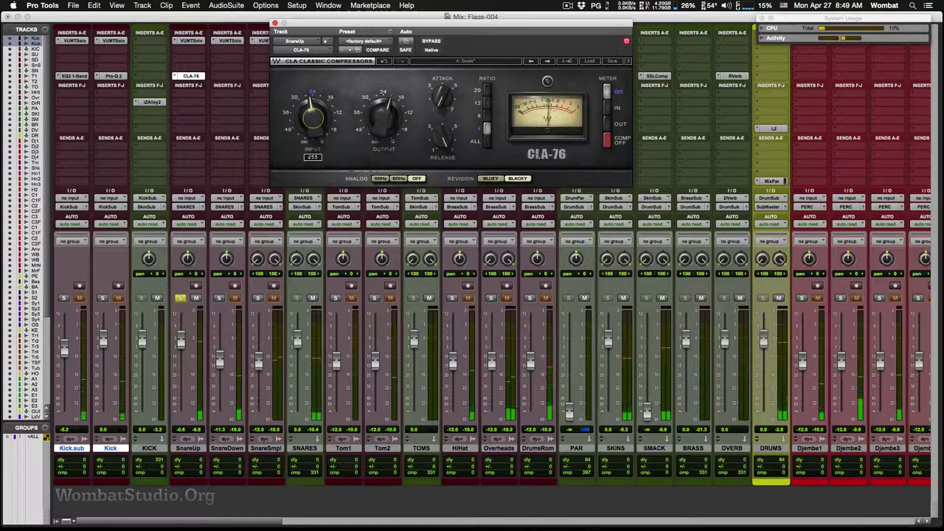
drag(315, 116, 315, 116)
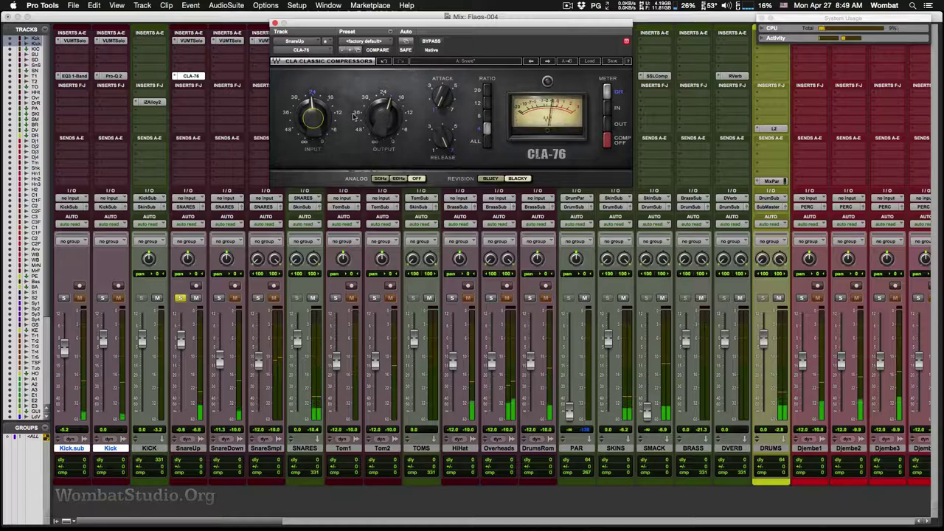
drag(315, 126, 320, 109)
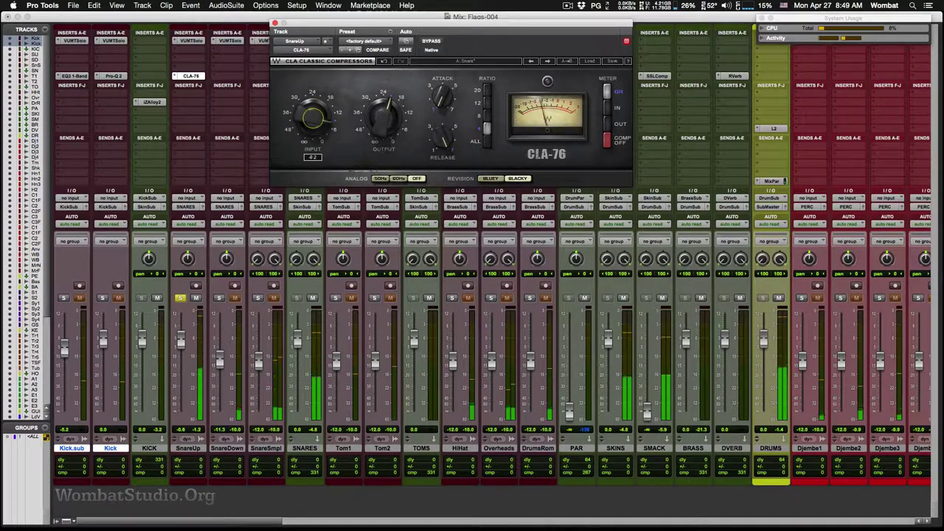
Fine-tune the Input of SnareUp's CLA-76 and audition the track soloed with Kick and Kick.sub, clearing the solos at the end.
drag(317, 112, 317, 114)
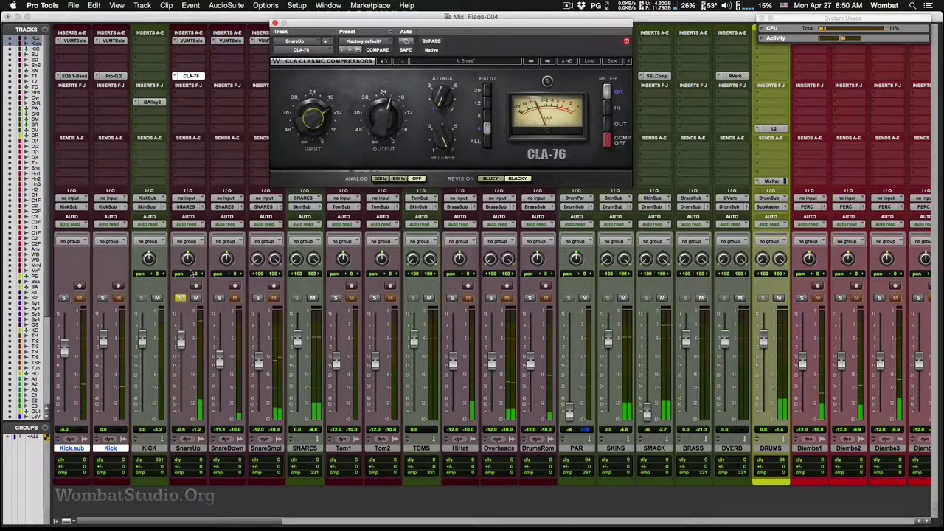
click(102, 298)
click(64, 298)
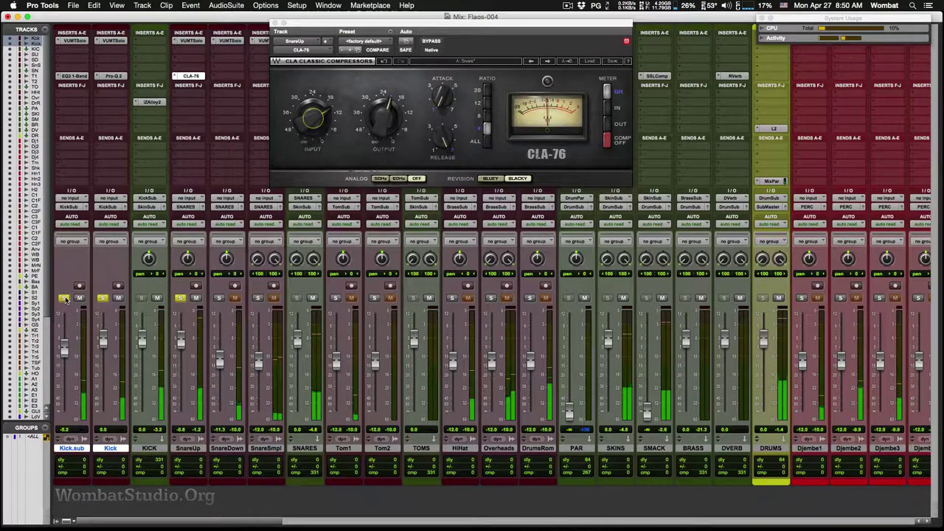
click(180, 299)
key(space)
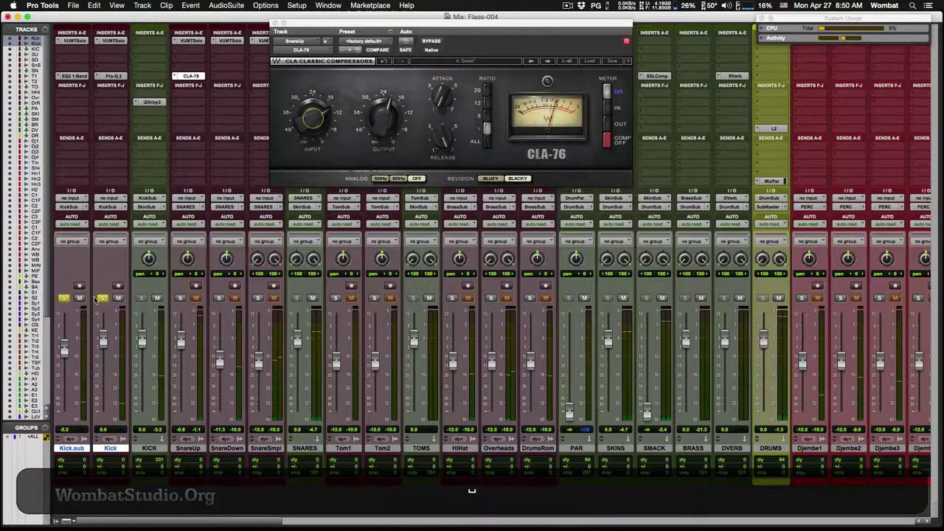
click(100, 298)
click(63, 298)
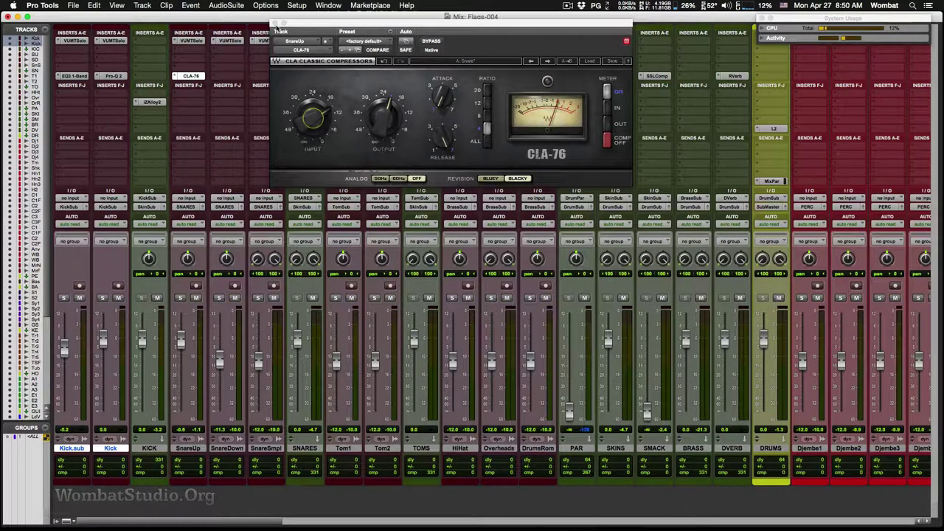
Solo SnareDown and copy the CLA-76 insert from SnareUp onto it.
click(275, 23)
click(219, 298)
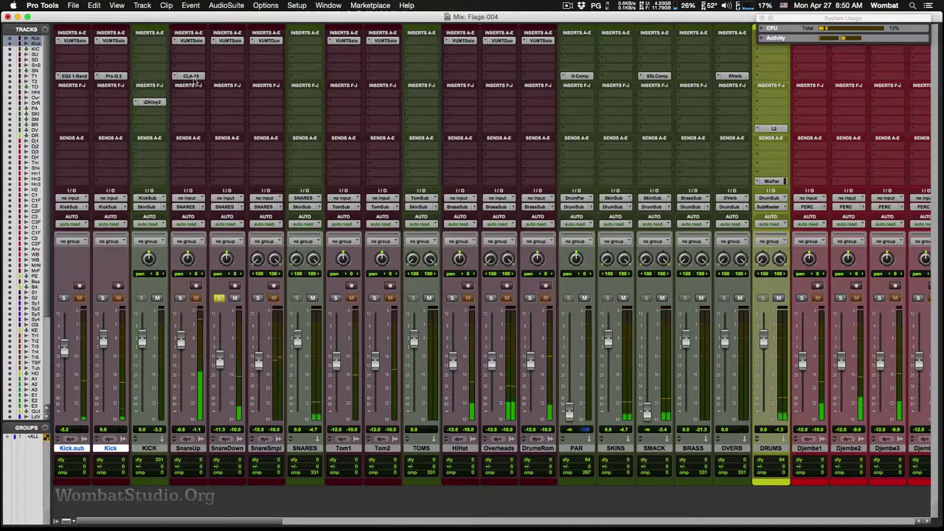
key(alt)
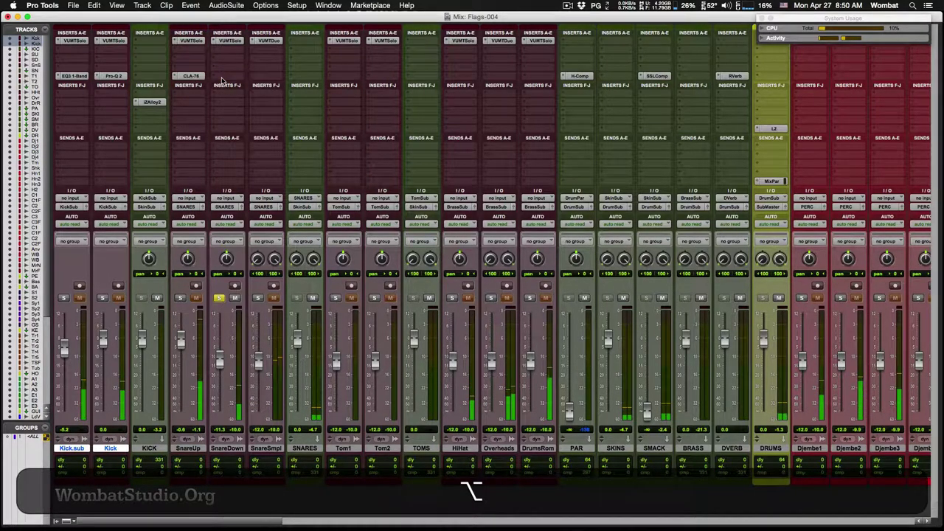
drag(222, 79, 225, 78)
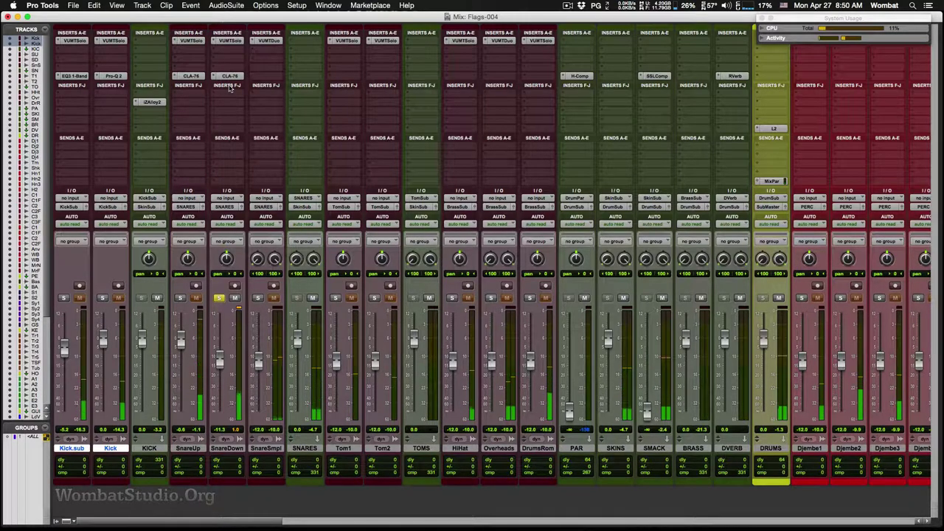
key(alt)
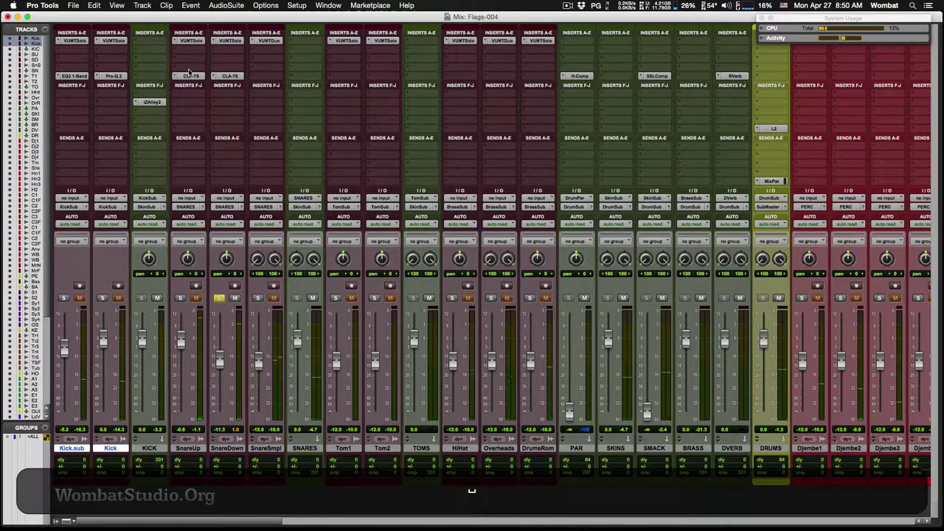
Insert a mono EQ3 1-Band before SnareUp's CLA-76 as a 24 dB/oct high-pass at 81.8 Hz and copy it to SnareDown.
click(189, 74)
mouse_move(216, 87)
mouse_move(264, 89)
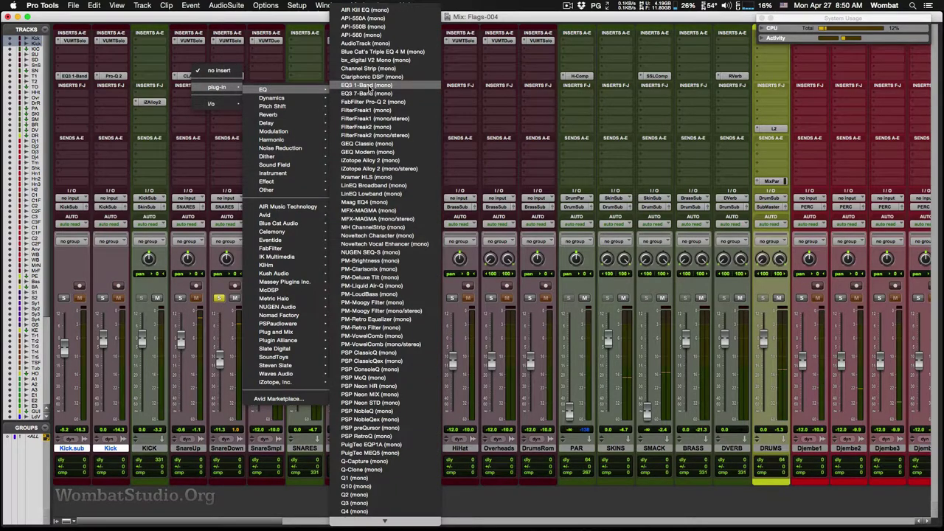
click(366, 86)
click(284, 119)
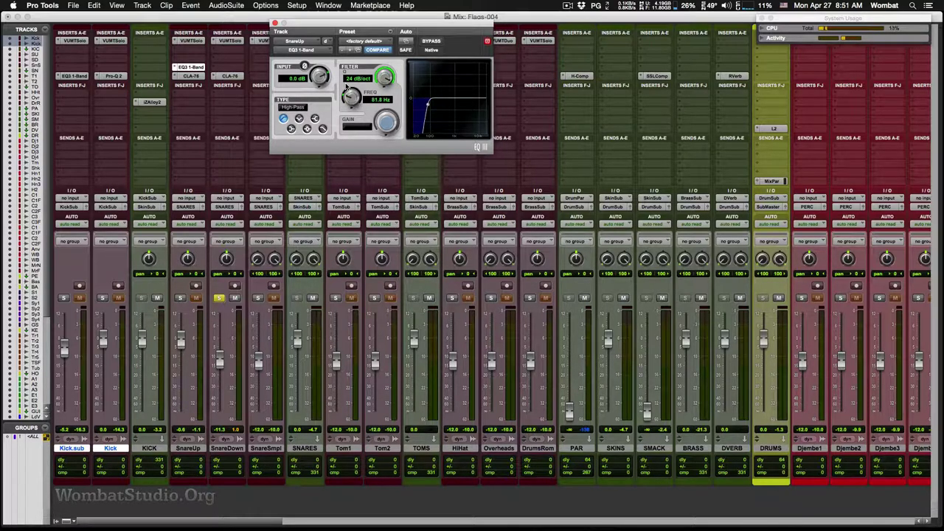
drag(200, 68, 236, 68)
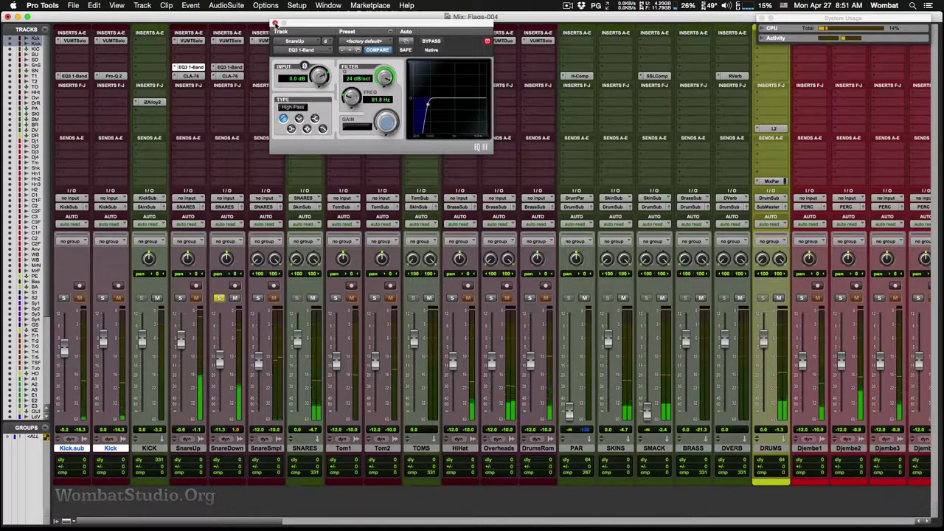
click(274, 23)
Insert the mono FabFilter Pro-Q 2 after the CLA-76 on SnareDown and add a low-cut band at about 172 Hz.
click(229, 96)
mouse_move(258, 113)
mouse_move(321, 118)
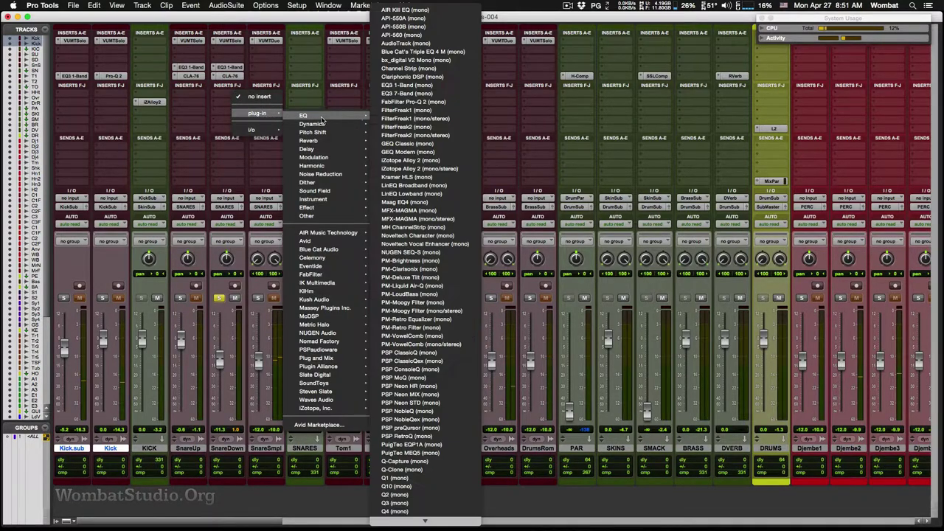
click(437, 102)
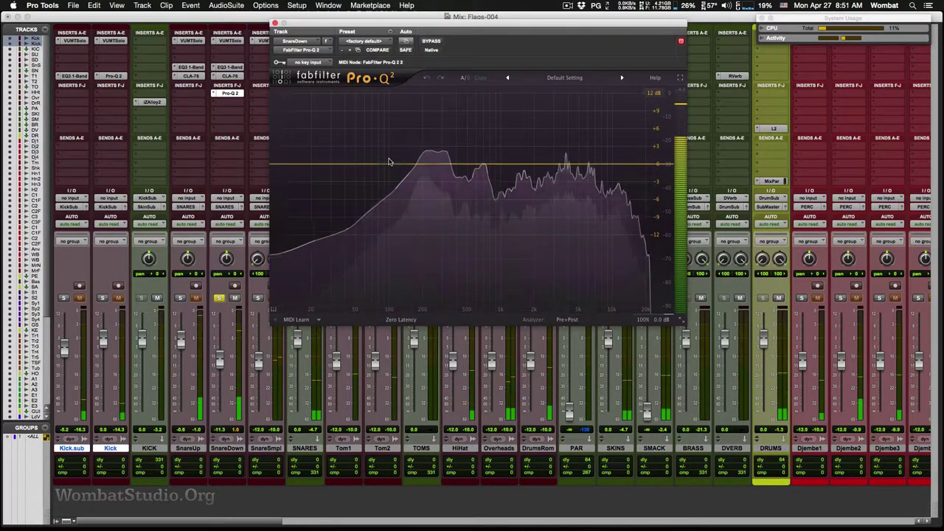
double_click(278, 164)
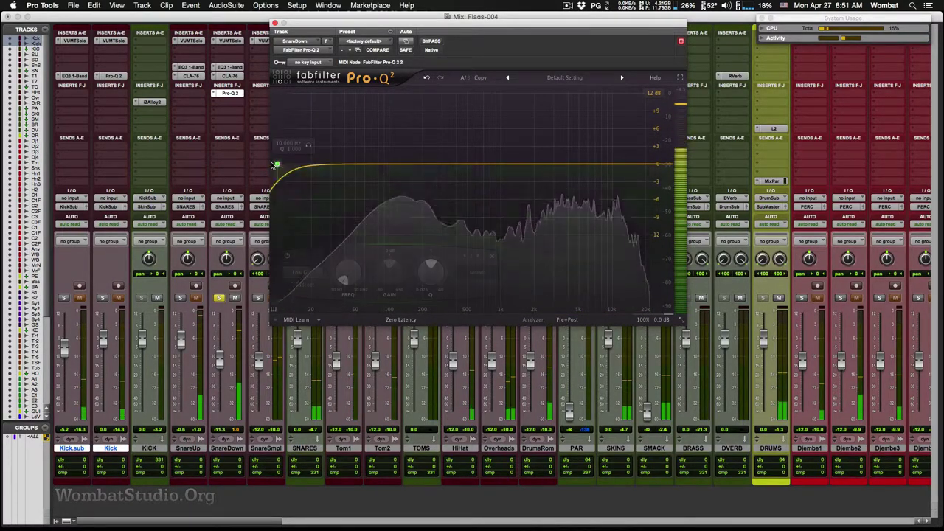
drag(344, 282, 328, 259)
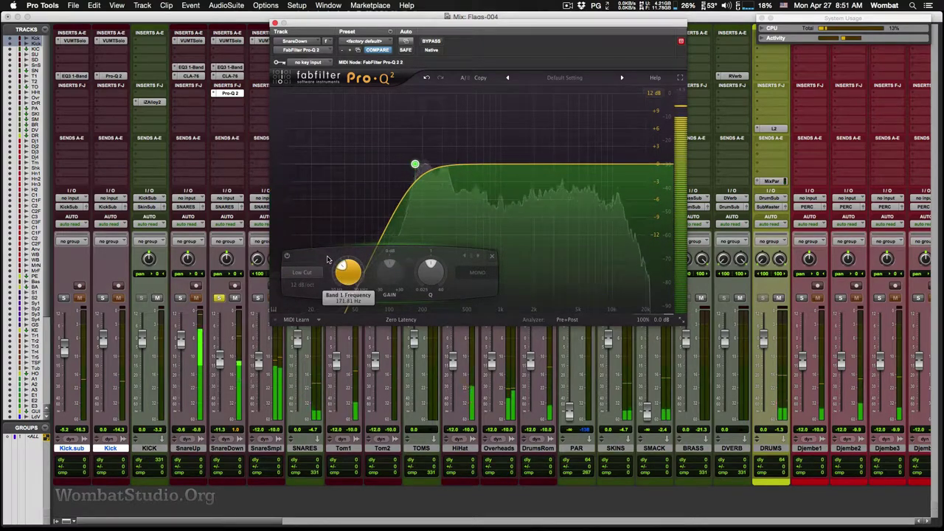
double_click(347, 303)
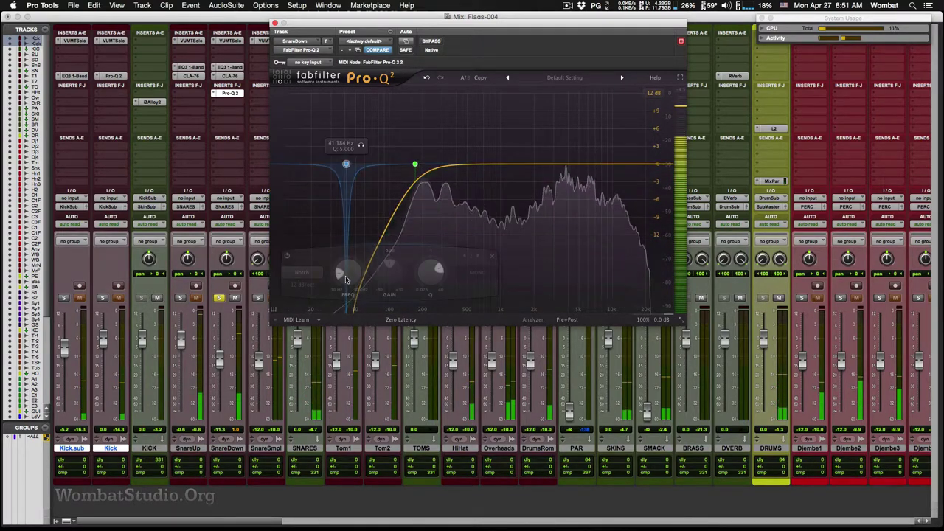
key(space)
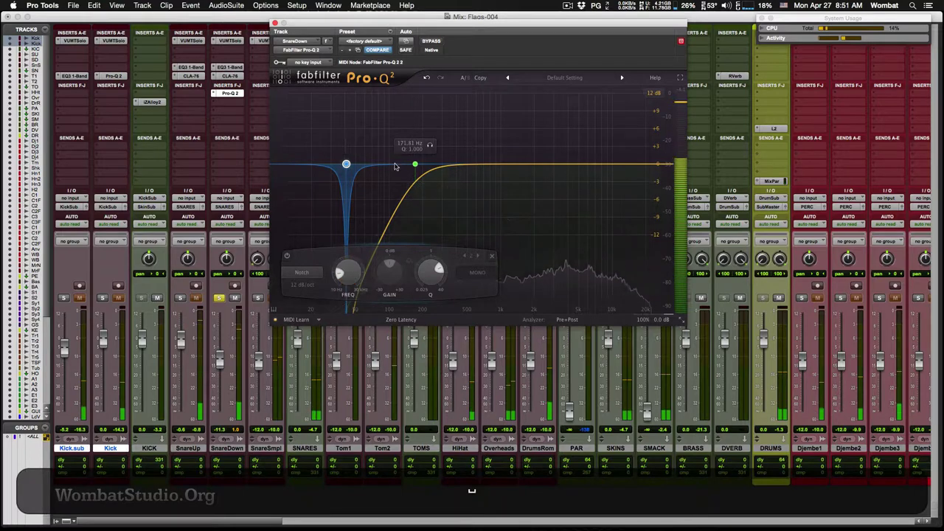
click(426, 77)
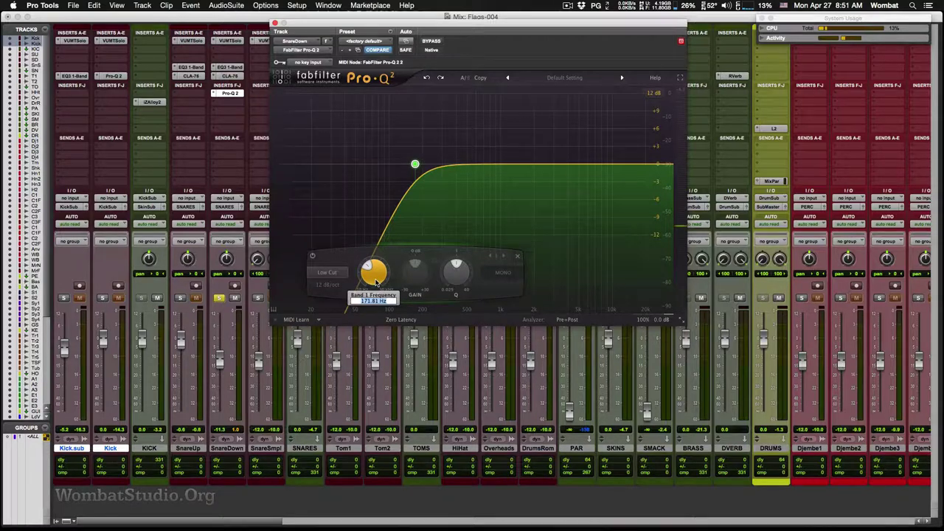
Set the low-cut band to 100 Hz with a 96 dB/oct slope and copy SnareDown's Pro-Q 2 to SnareUp.
text(100)
key(Return)
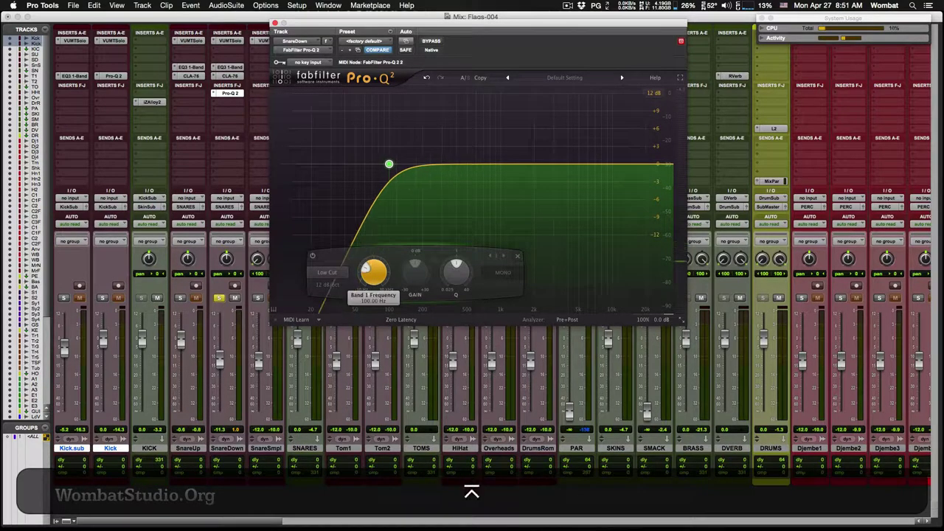
click(333, 285)
click(344, 371)
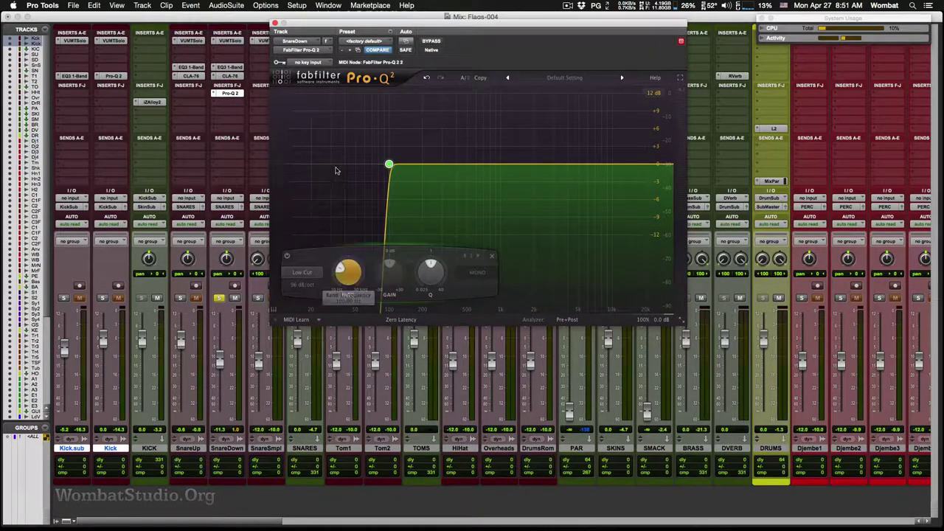
click(273, 24)
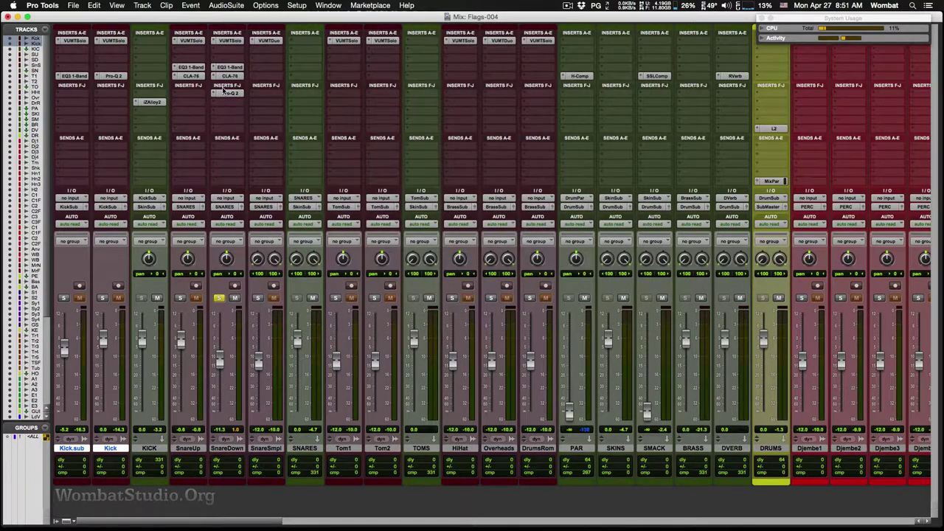
key(alt)
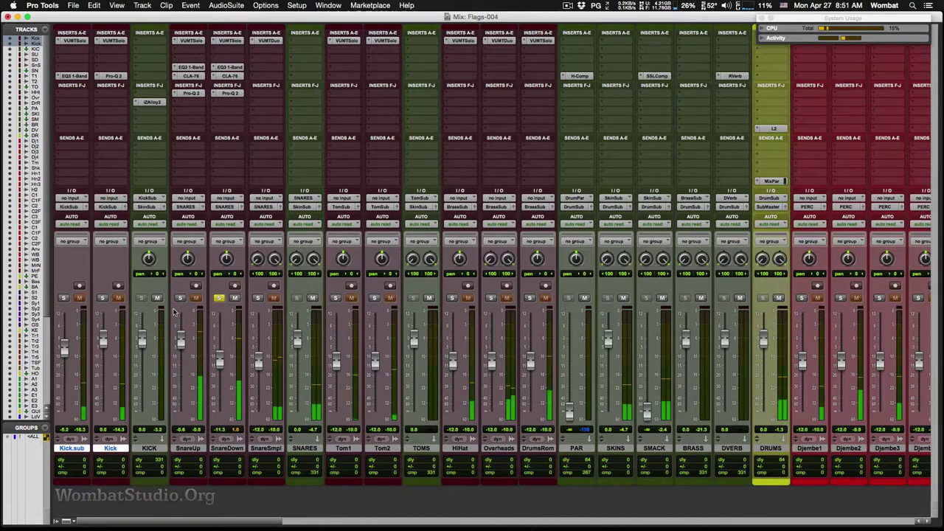
Solo SnareUp alone, lower its fader to about -11.8 dB, and release the solo.
click(180, 300)
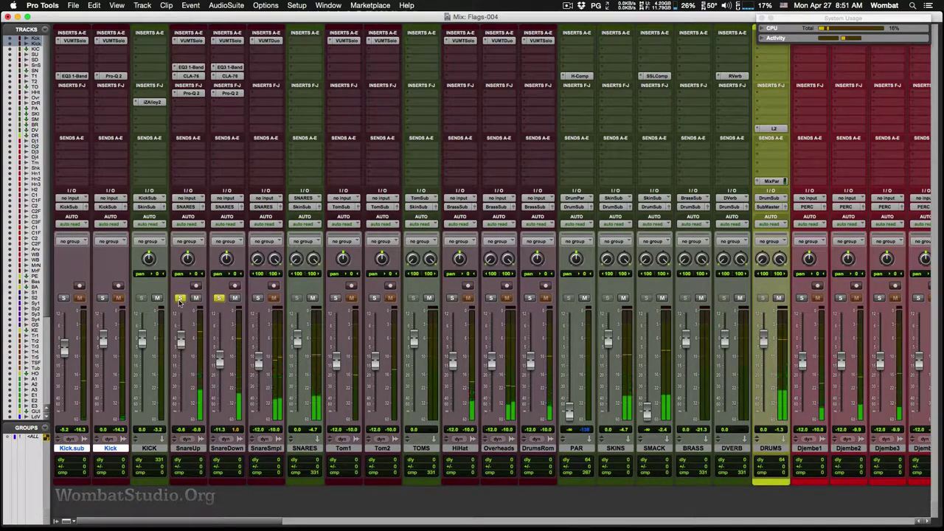
click(218, 298)
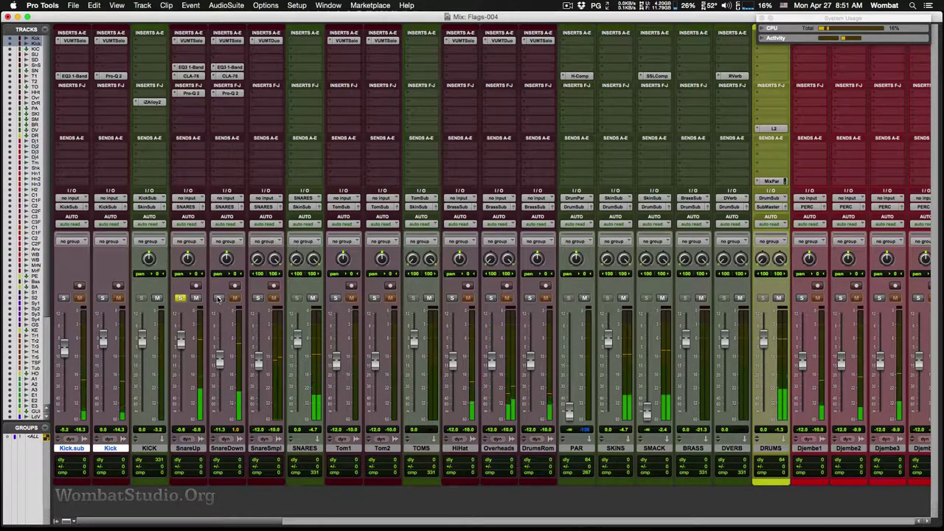
drag(184, 340, 185, 360)
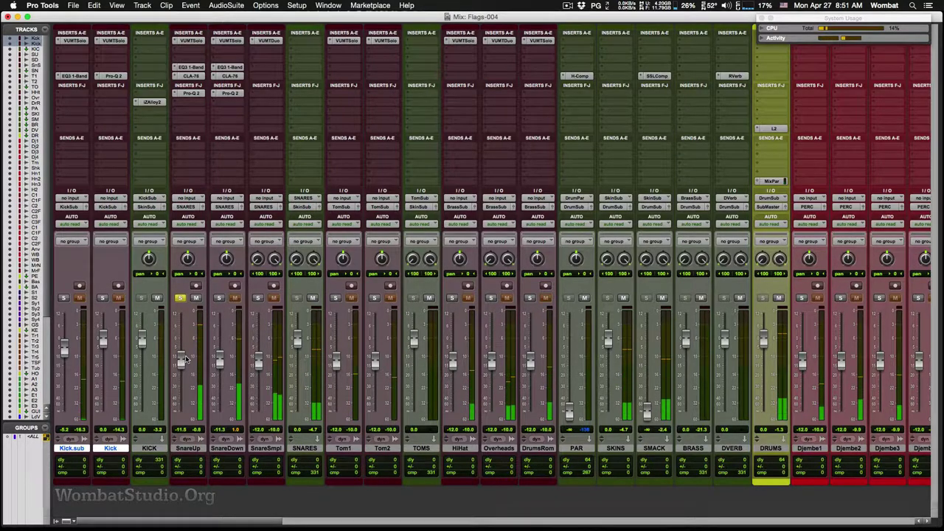
click(180, 298)
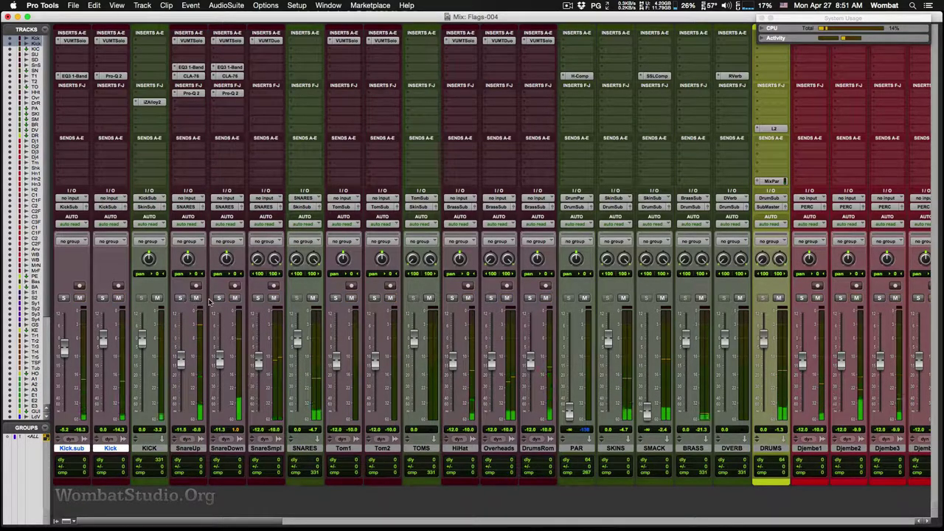
Solo SnareDown and raise the low-cut frequency in its Pro-Q 2 to about 203 Hz.
click(220, 298)
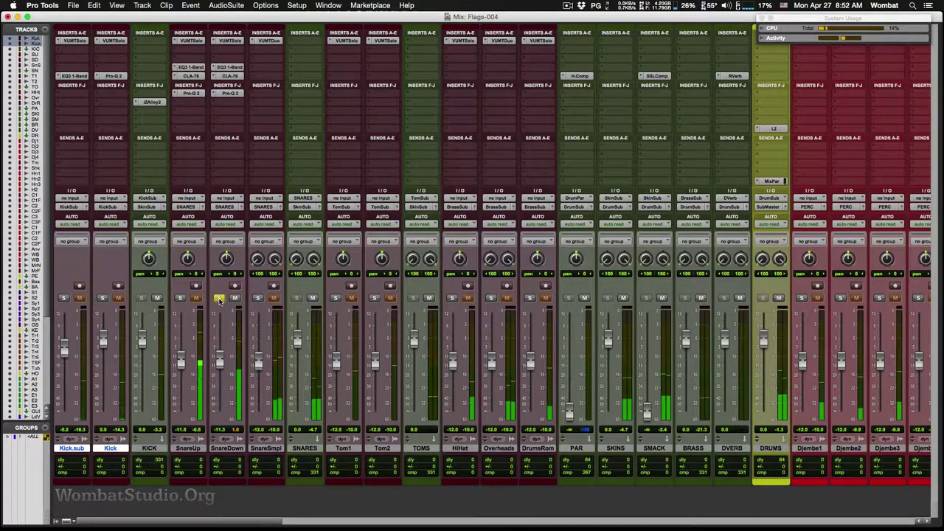
click(231, 94)
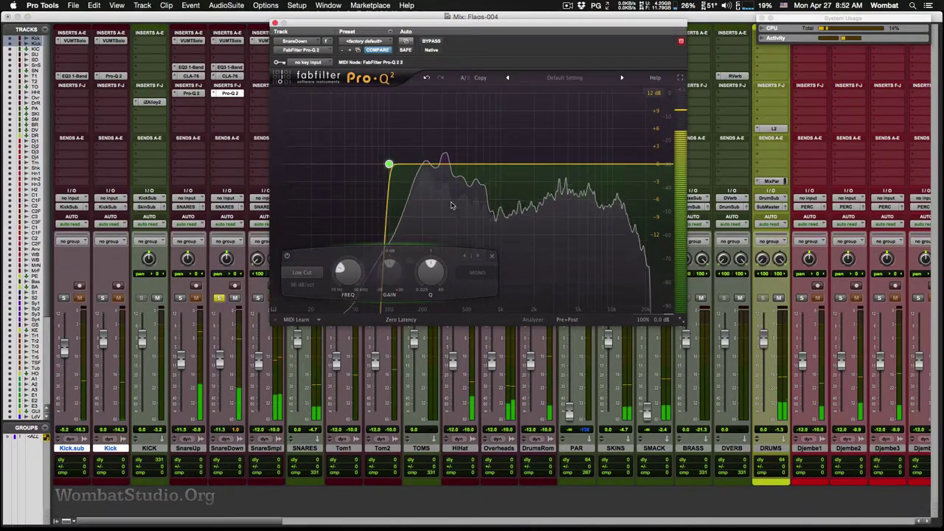
drag(389, 164, 424, 163)
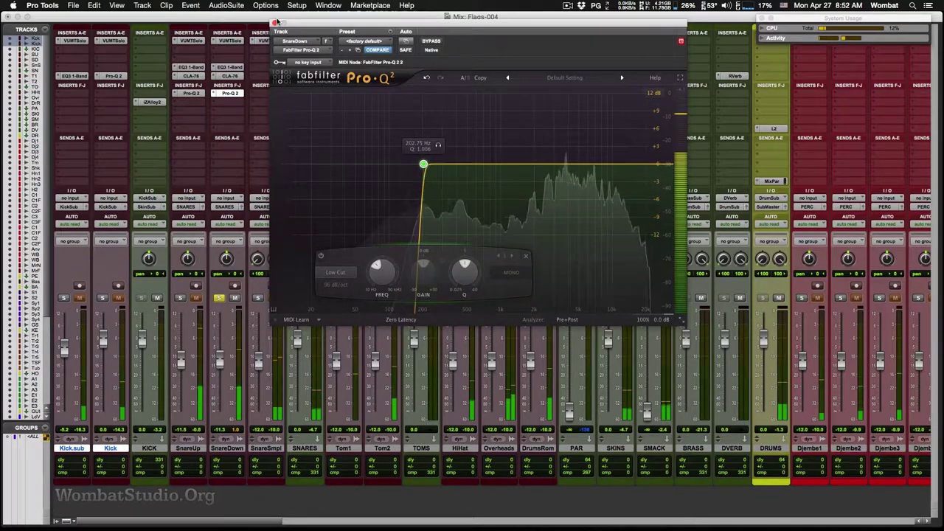
click(275, 22)
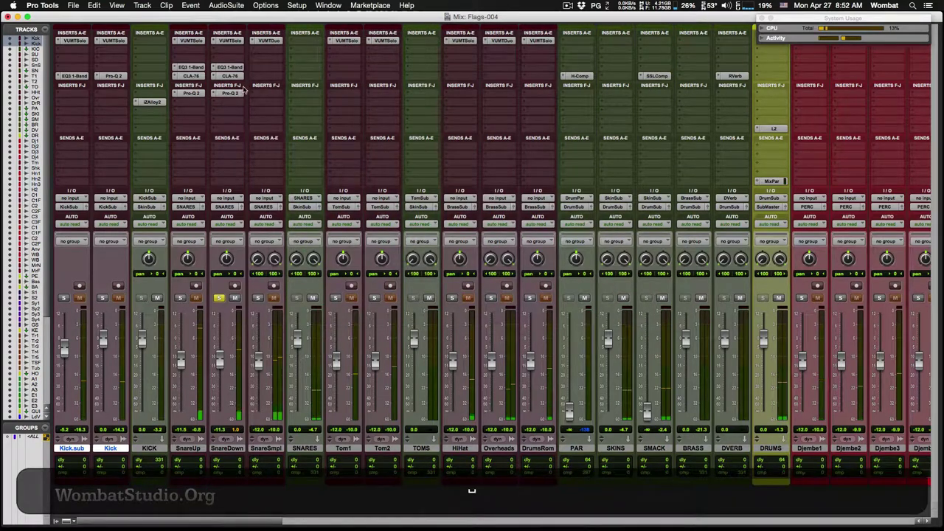
Adjust the Input of SnareDown's CLA-76 while listening to the compression.
click(230, 76)
drag(308, 127, 308, 100)
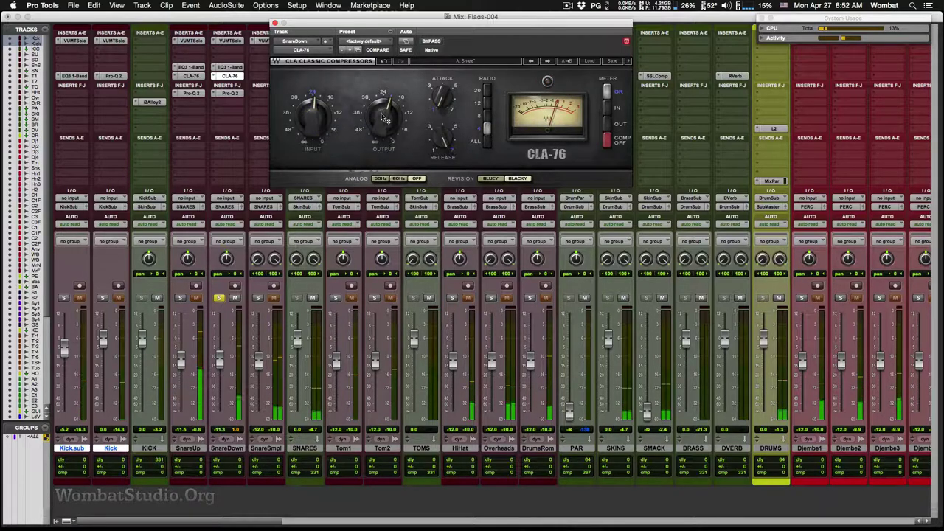
drag(312, 112, 312, 108)
key(space)
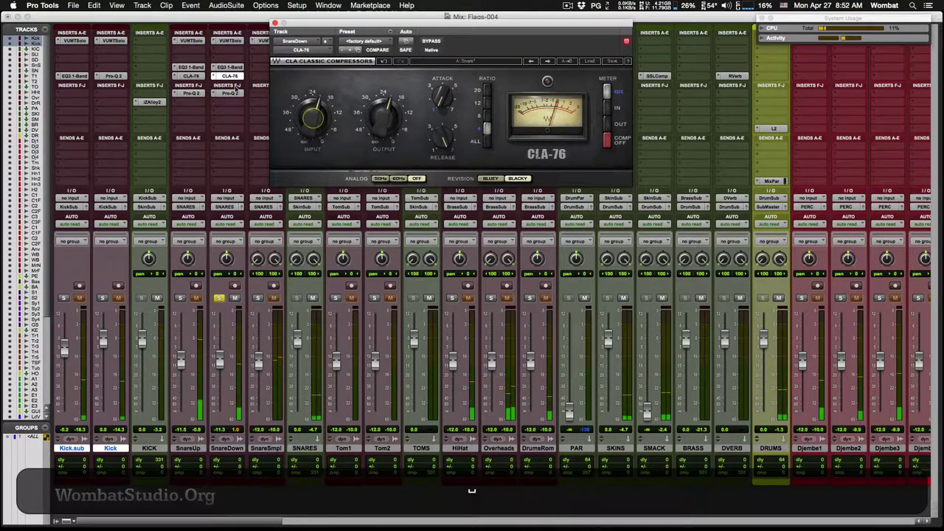
Remove the CLA-76 insert from the SnareDown track.
click(231, 76)
click(215, 77)
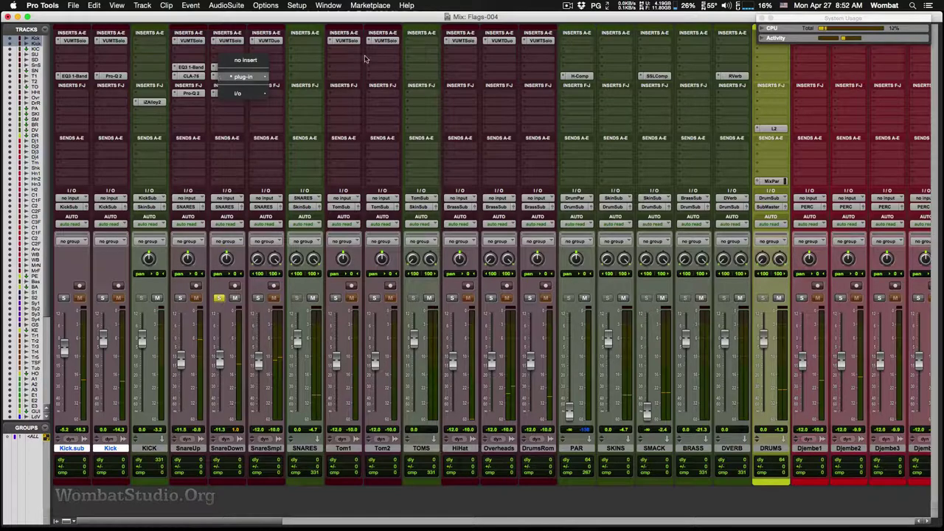
click(276, 78)
click(234, 77)
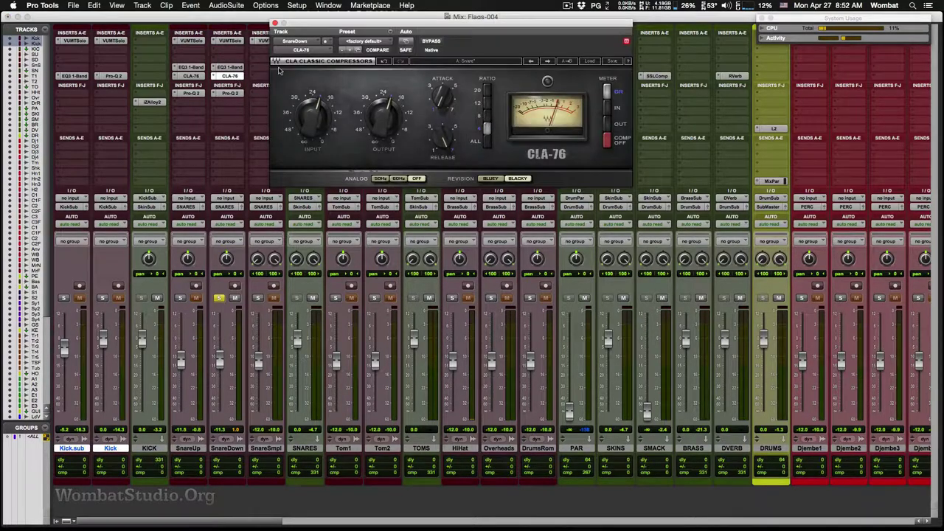
click(295, 51)
click(304, 33)
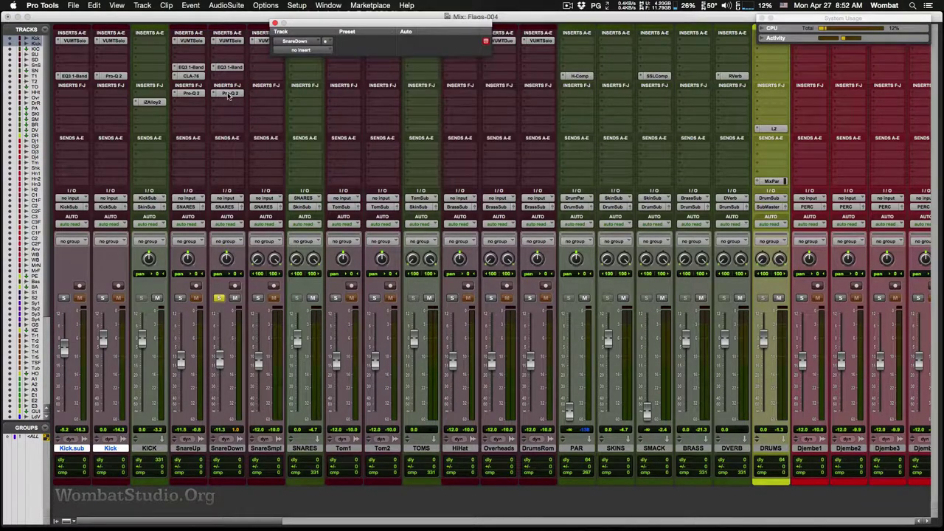
Move SnareDown's EQ3 1-Band into the slot freed by the CLA-76, audition the track, and close the plug-in window.
click(229, 68)
key(space)
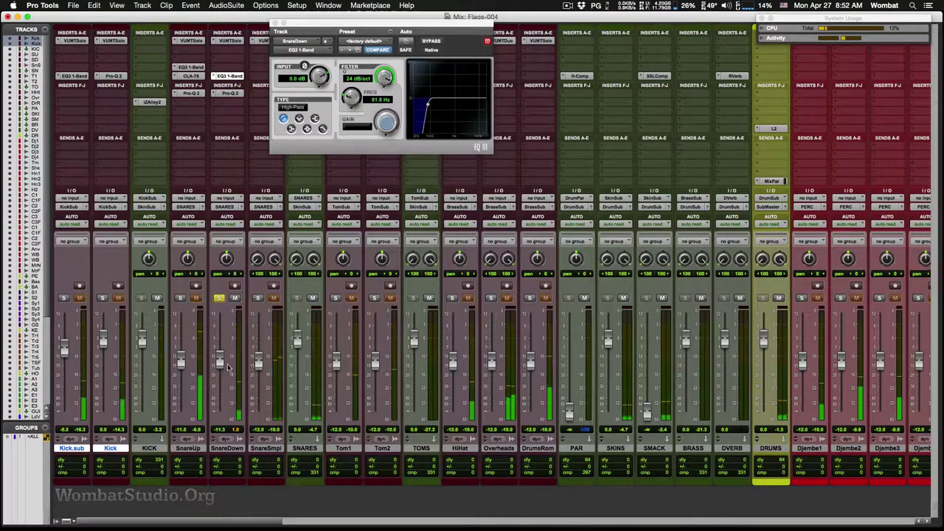
click(273, 24)
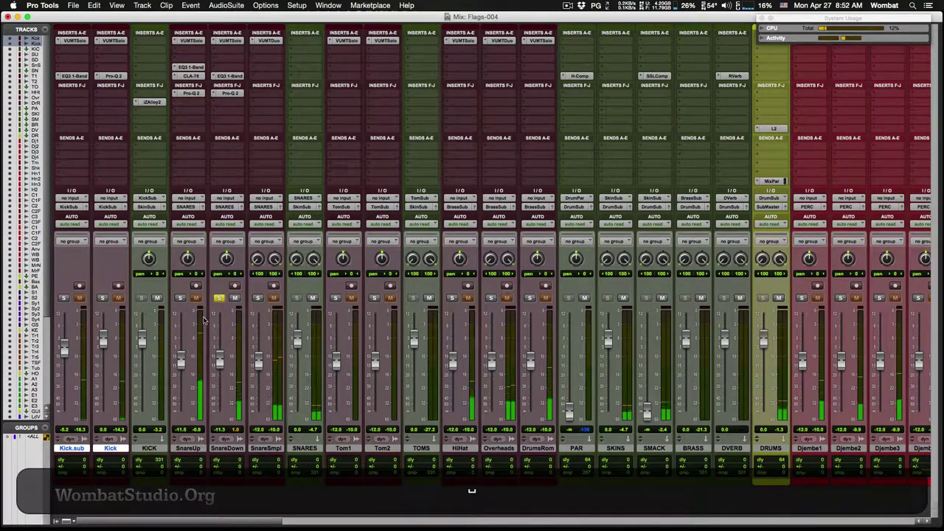
Release the SnareDown solo, solo SnareSmpl by itself, and audition it.
click(218, 298)
click(258, 298)
key(space)
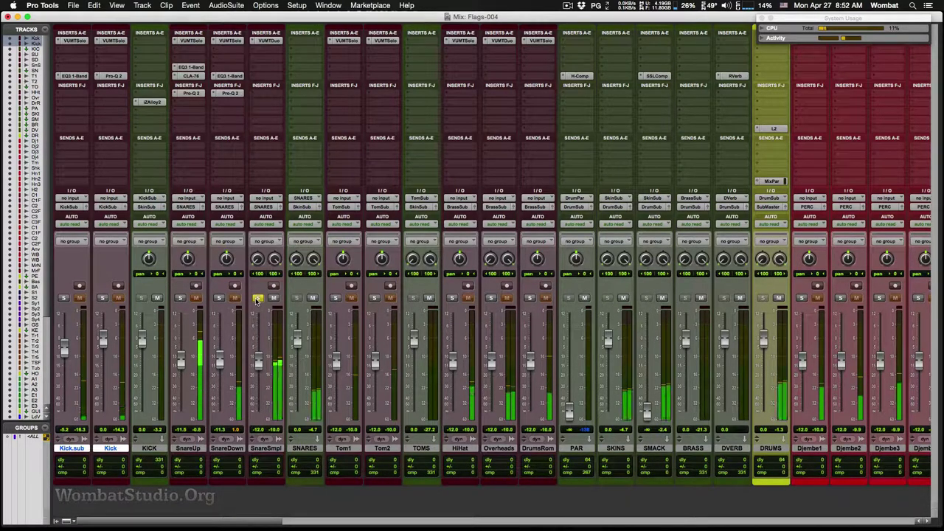
key(space)
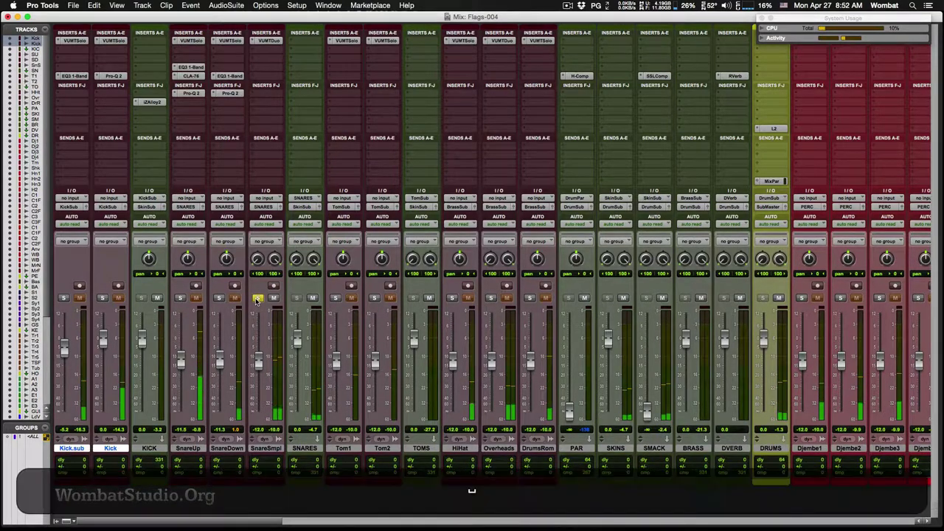
Reset the SnareUp fader to 0.0 dB, pull SnareDown fully down, and play both soloed together with SnareSmpl.
alt+click(181, 362)
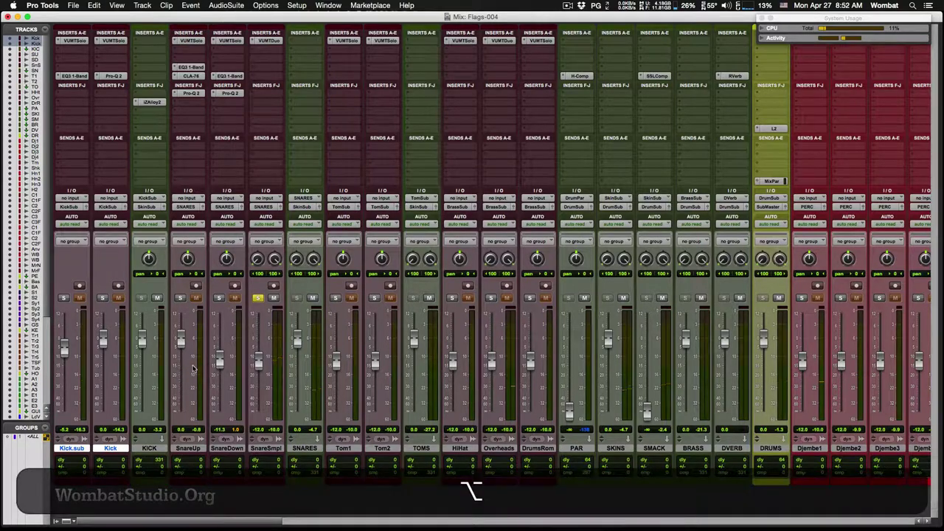
drag(220, 362, 239, 518)
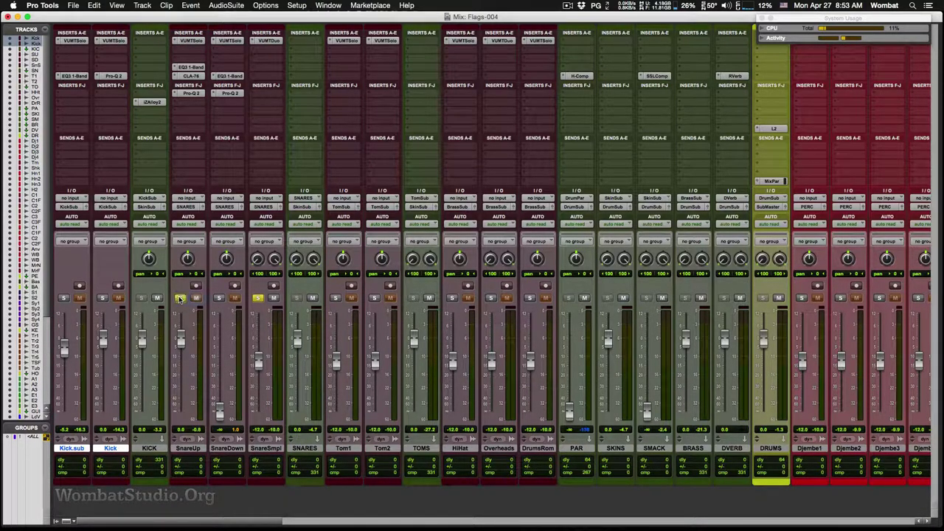
click(218, 298)
key(space)
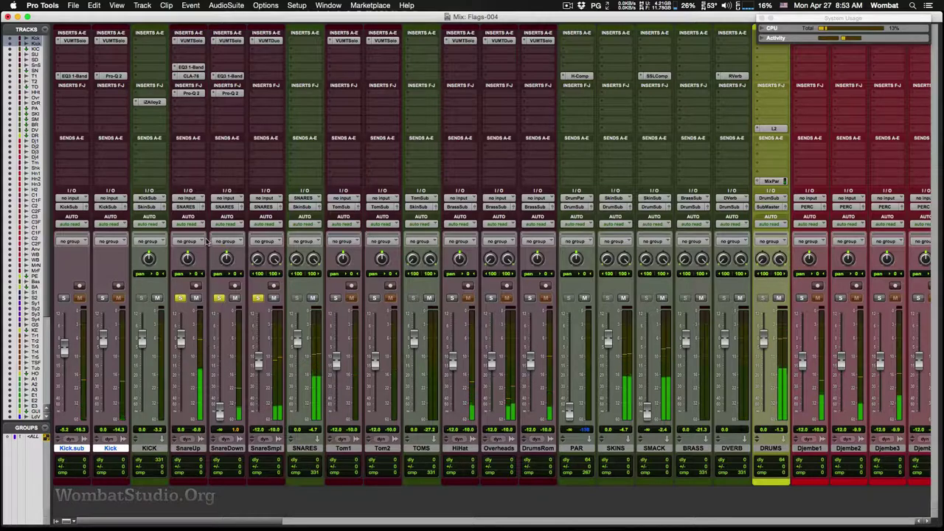
Reduce the Input of SnareUp's CLA-76 to about 18 while the soloed snares play.
click(191, 76)
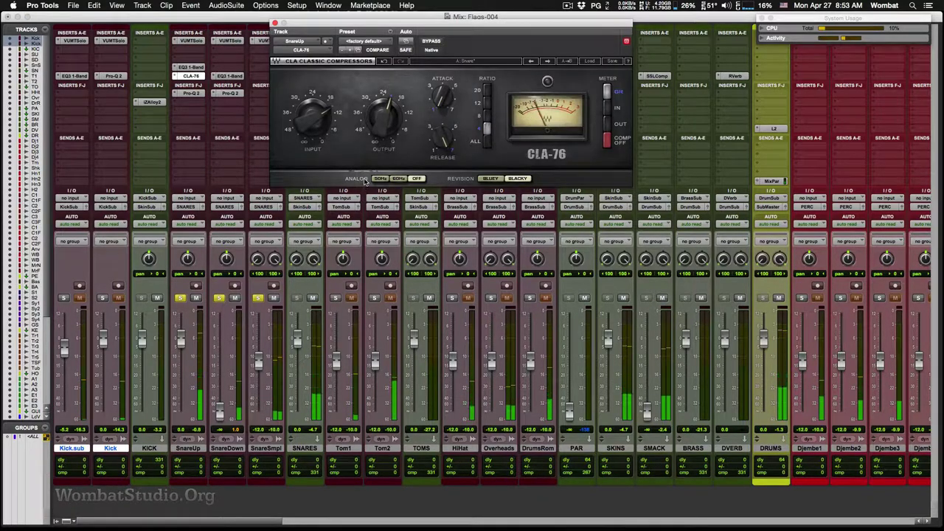
click(313, 118)
drag(312, 118, 312, 127)
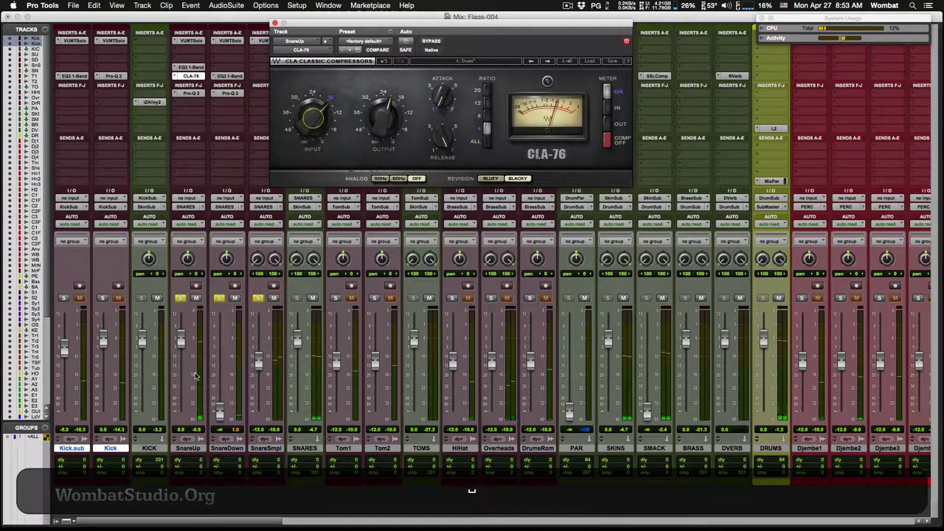
Lower the SnareUp fader to -12.0 dB during playback, close its compressor, and leave only SnareSmpl soloed.
drag(180, 341, 184, 357)
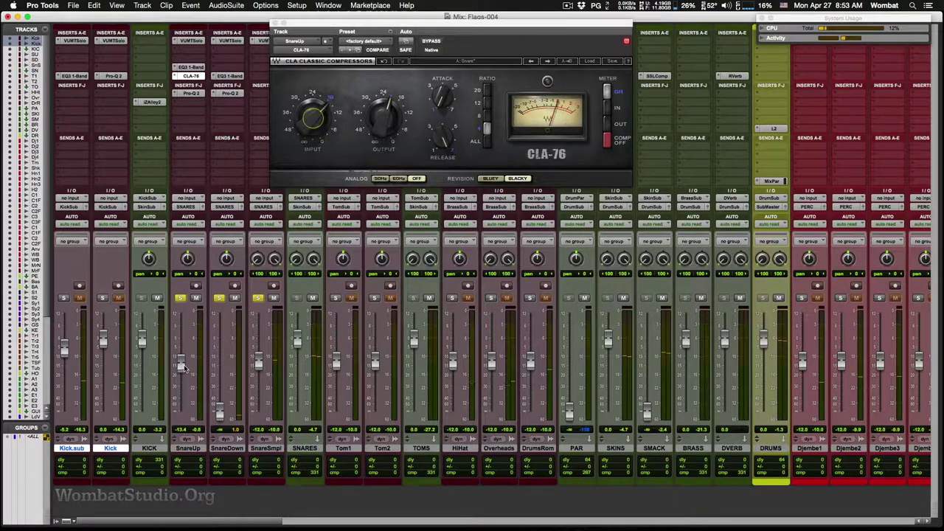
key(super)
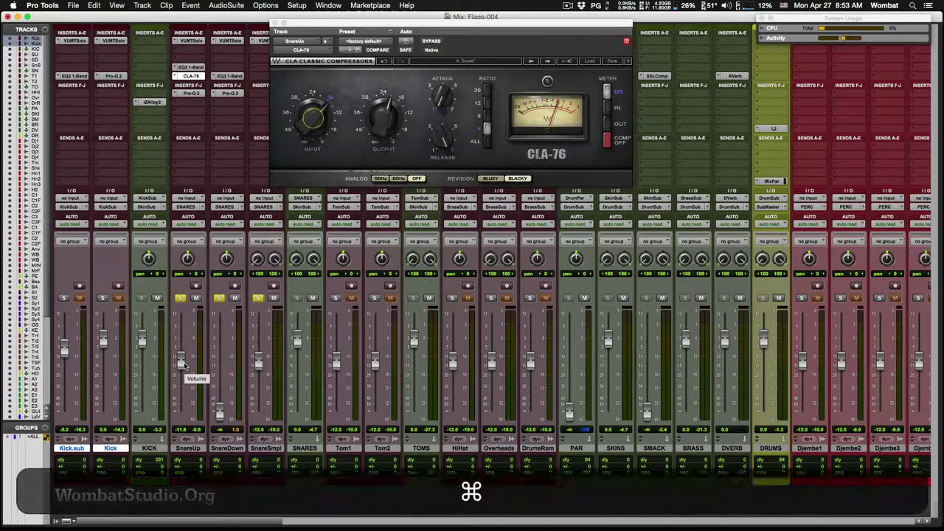
key(space)
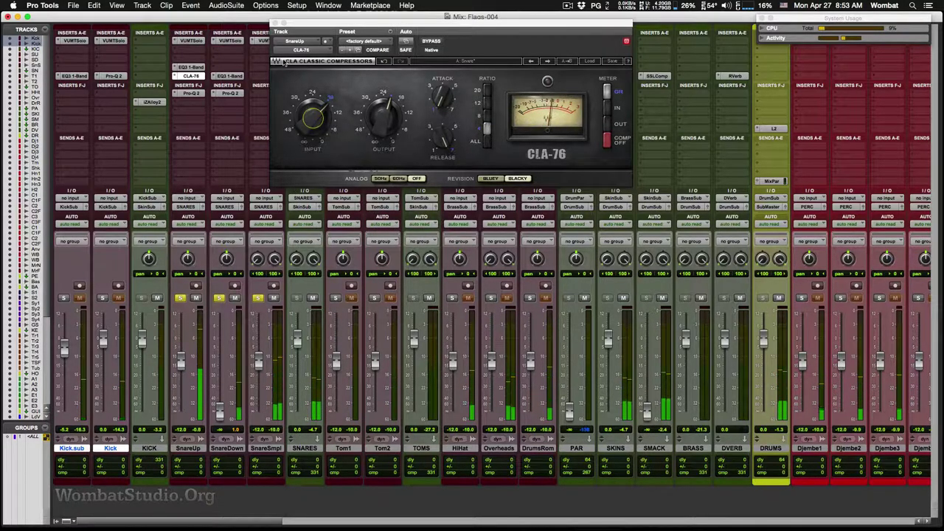
click(274, 23)
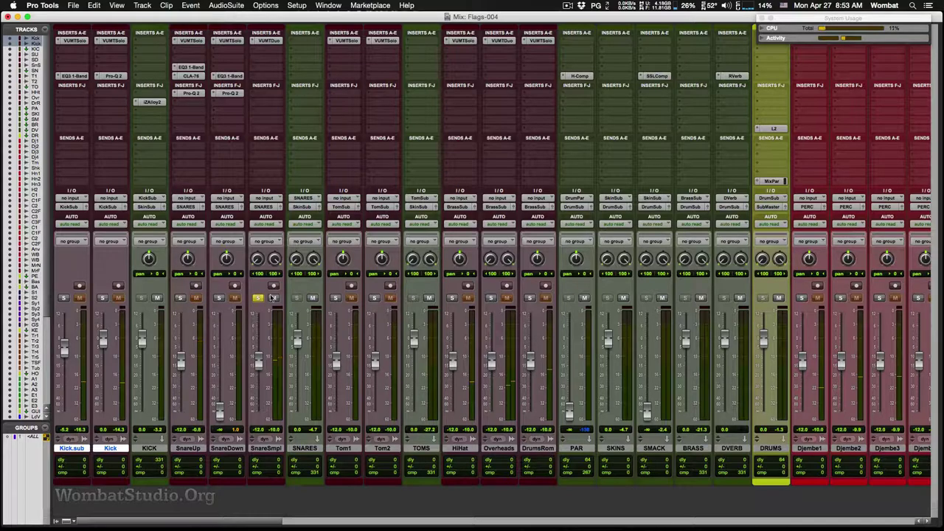
Insert the stereo multichannel API-550B equalizer in the last A-E slot of SnareSmpl during playback.
click(269, 77)
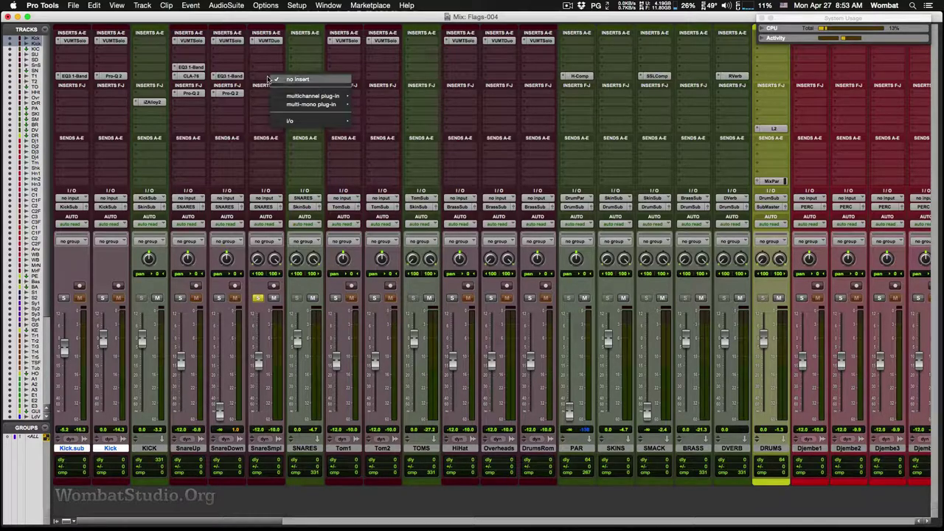
click(257, 65)
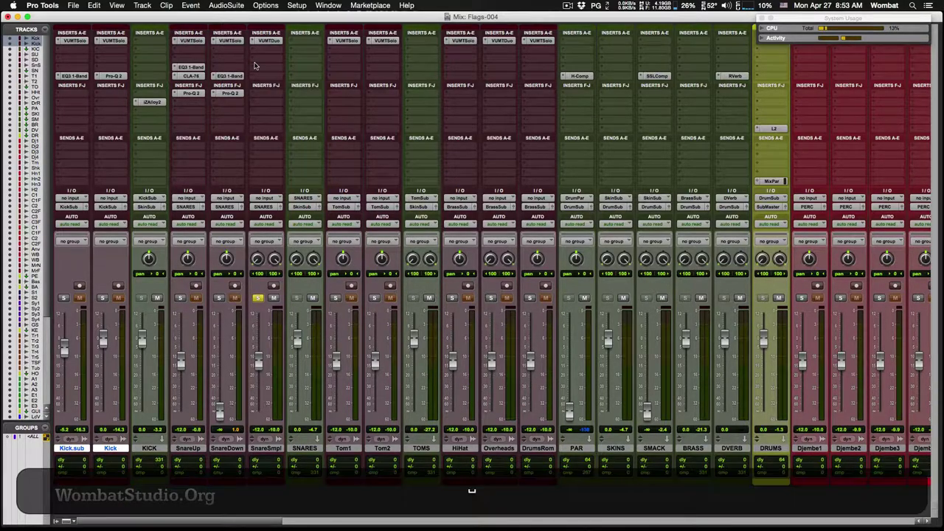
click(275, 83)
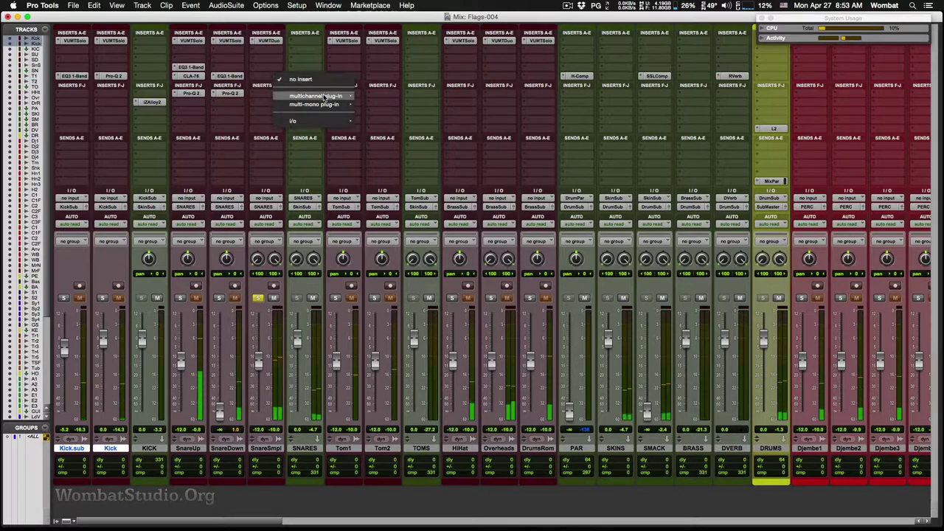
mouse_move(324, 96)
mouse_move(378, 101)
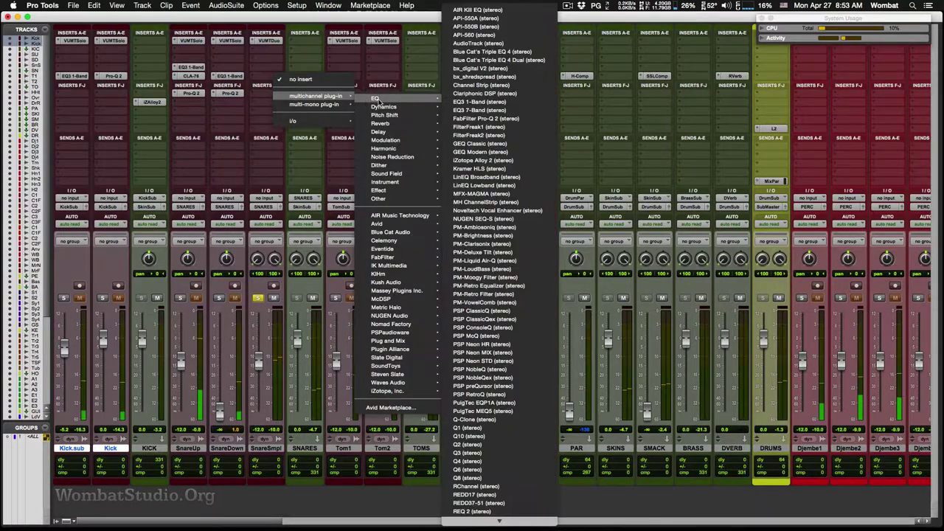
click(501, 35)
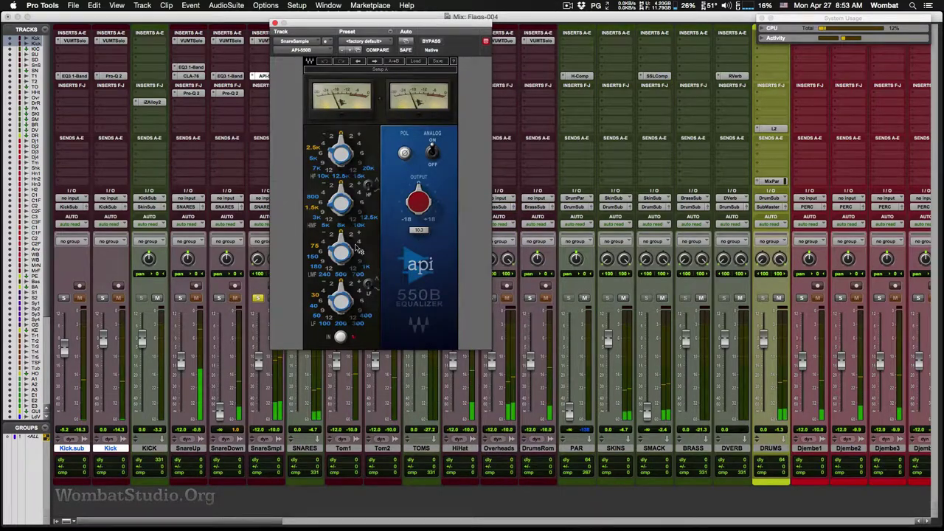
On SnareSmpl's API-550B, boost the LF band by about 4 dB at 200 Hz and the HMF band at 1.5 kHz.
click(341, 325)
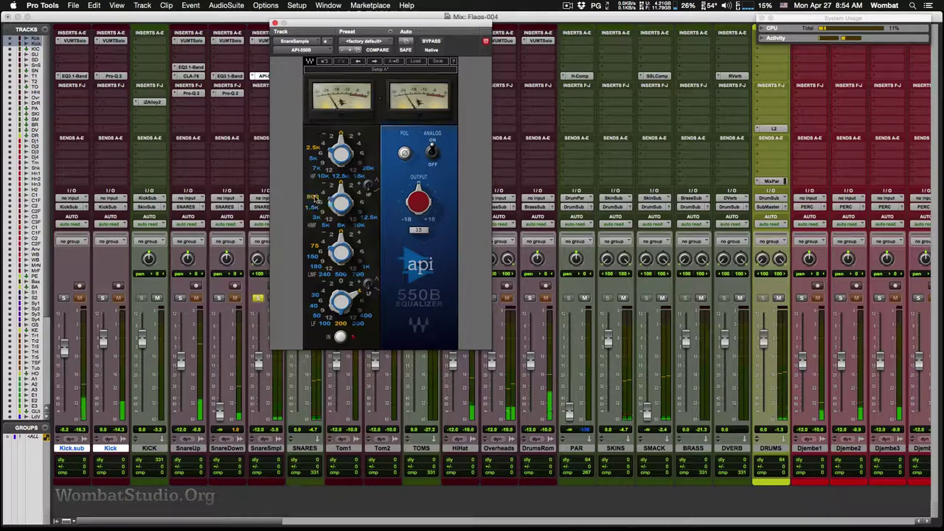
click(360, 213)
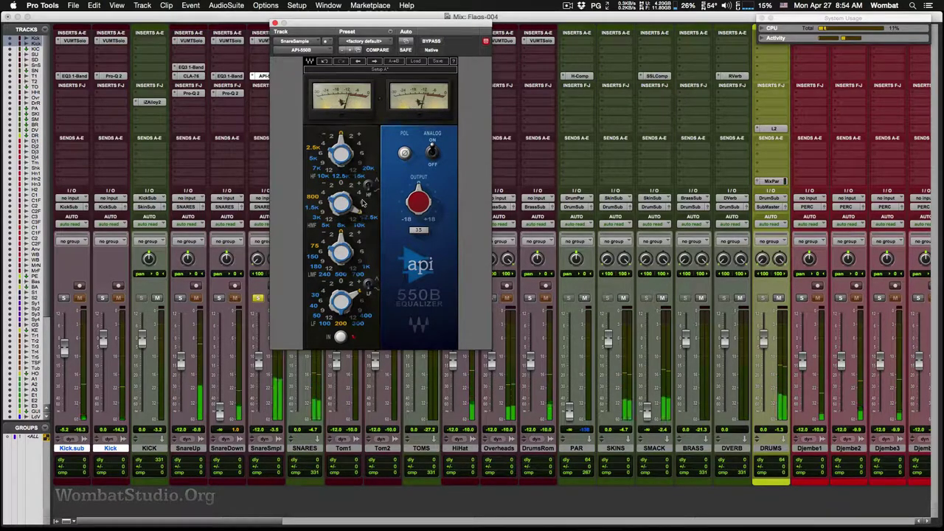
click(314, 208)
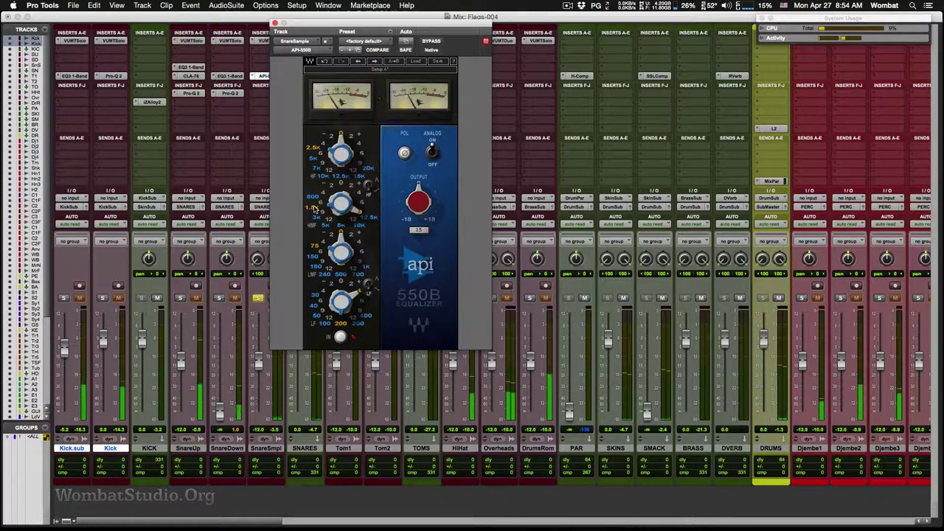
click(317, 219)
click(314, 208)
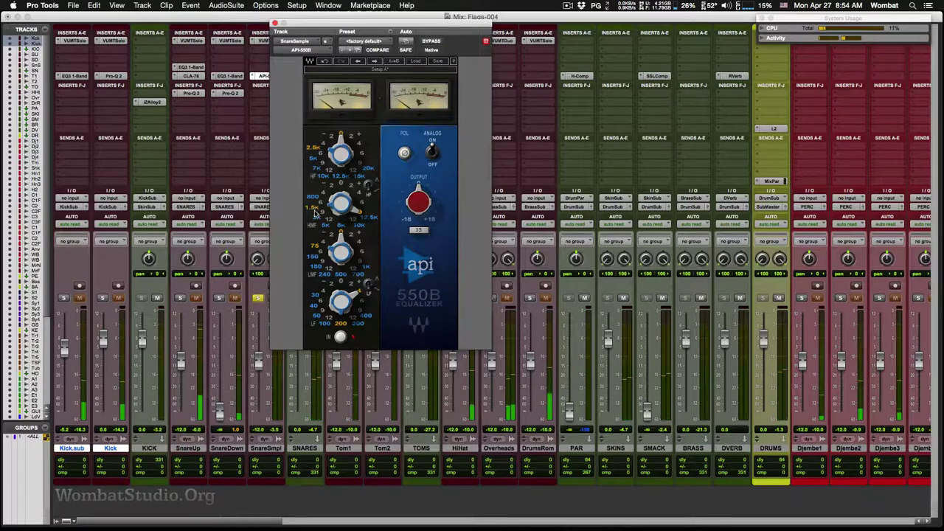
With SnareUp also soloed, set the API-550B to about +4 dB HMF, -6 dB LMF at 500 Hz, and +2 dB HF.
click(360, 195)
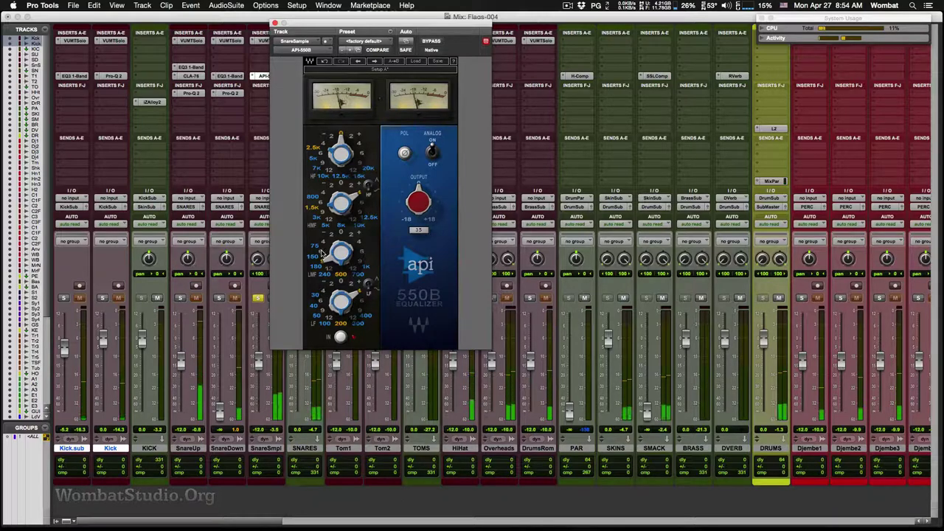
click(180, 298)
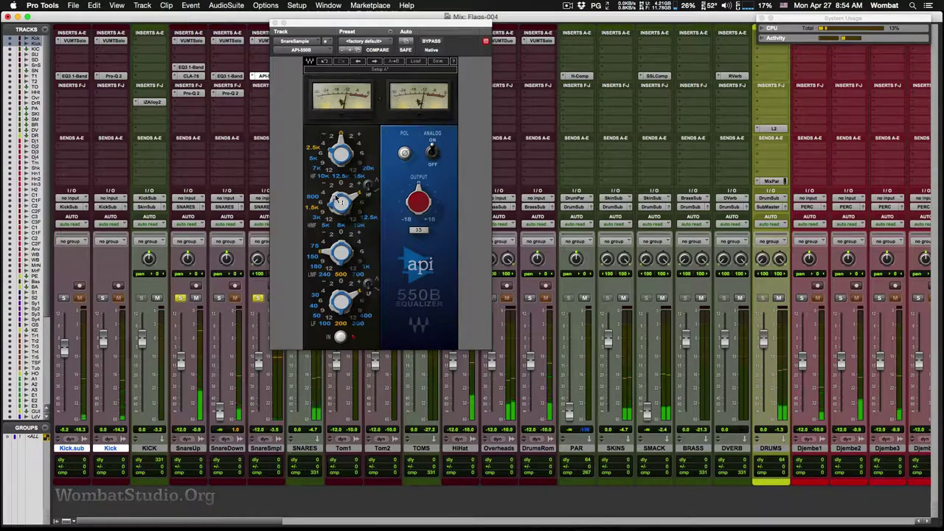
click(350, 138)
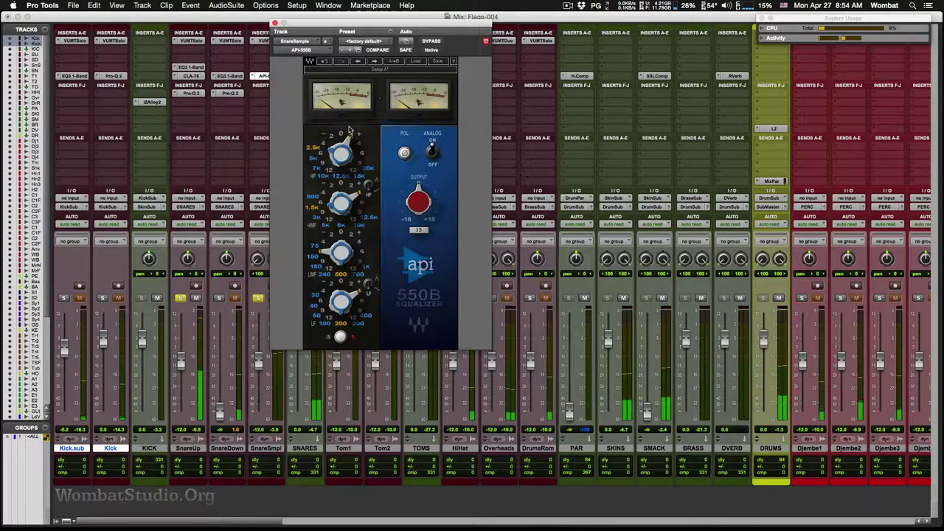
Raise the SnareDown fader to about -14.7 dB and SnareUp to about -5.2 dB, and close the API-550B window.
drag(220, 412, 228, 369)
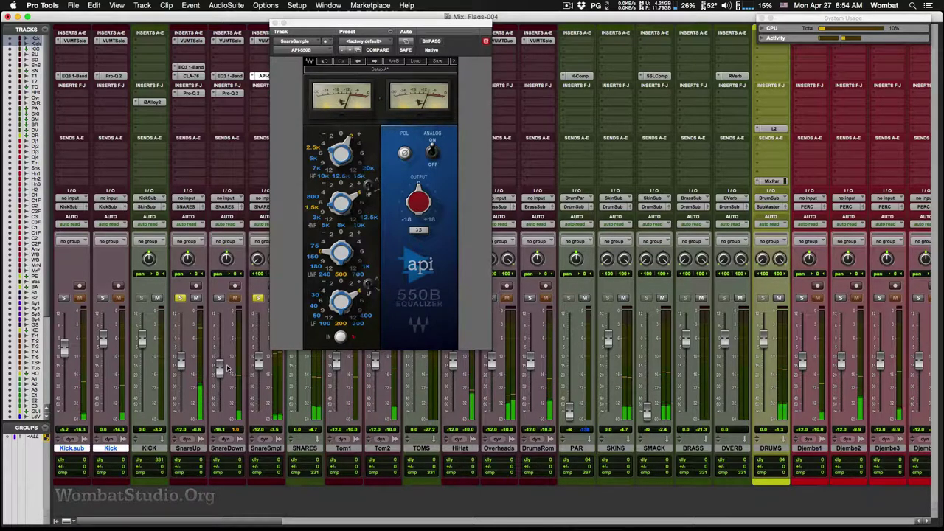
drag(181, 361, 182, 350)
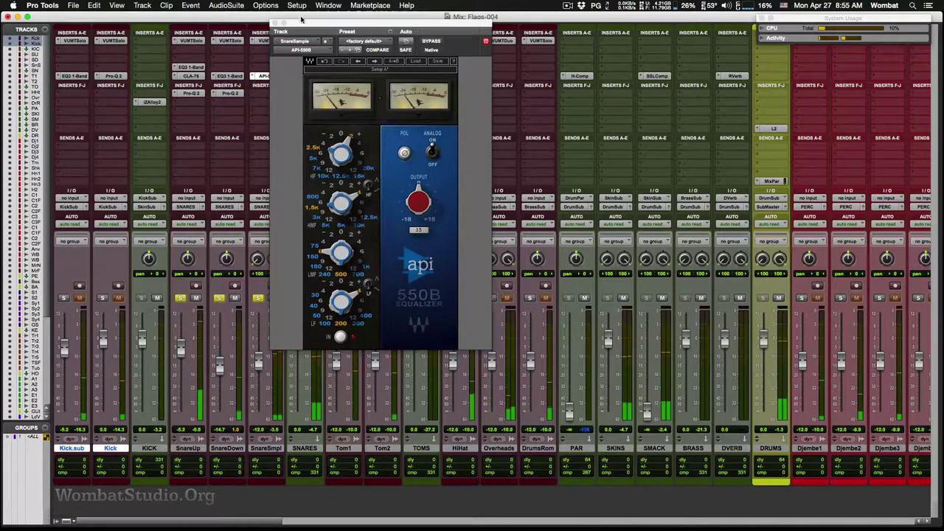
click(274, 23)
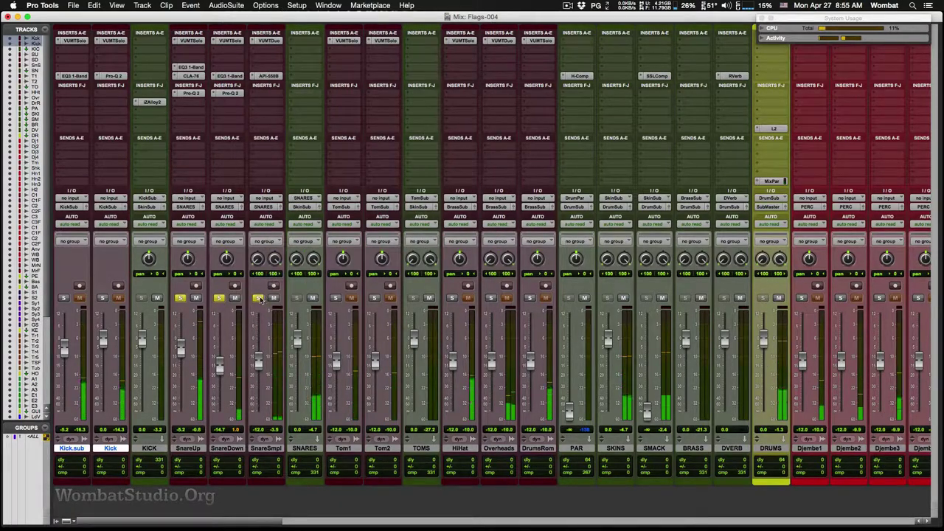
Compare the snares by toggling the SnareUp solo, and raise the SnareDown fader to about -7.8 dB.
click(180, 298)
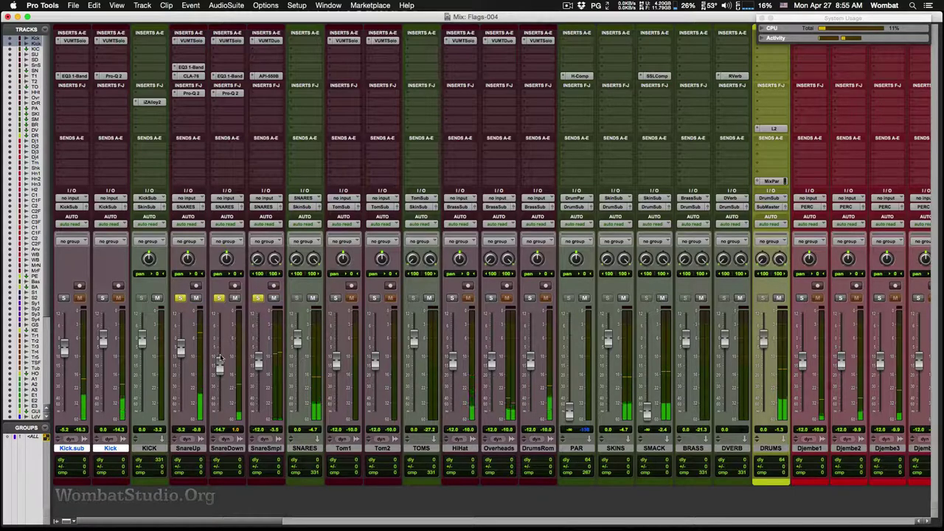
drag(219, 361, 220, 359)
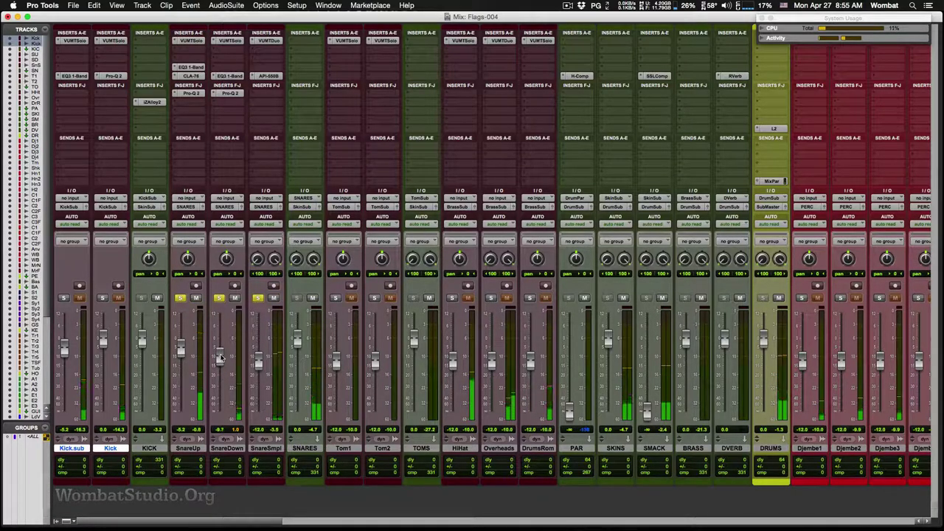
drag(220, 357, 221, 356)
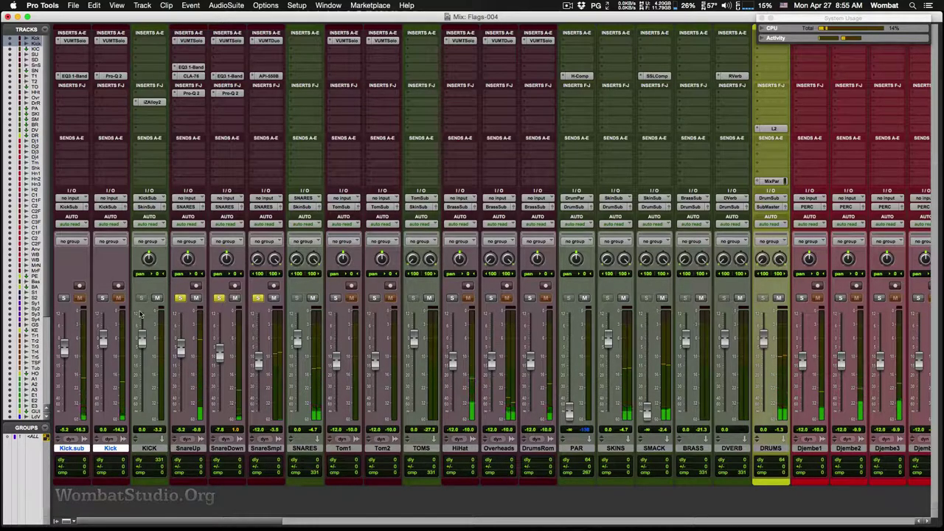
Solo Kick and Kick.sub with the three snare tracks to check the balance, and clear all solos.
click(102, 298)
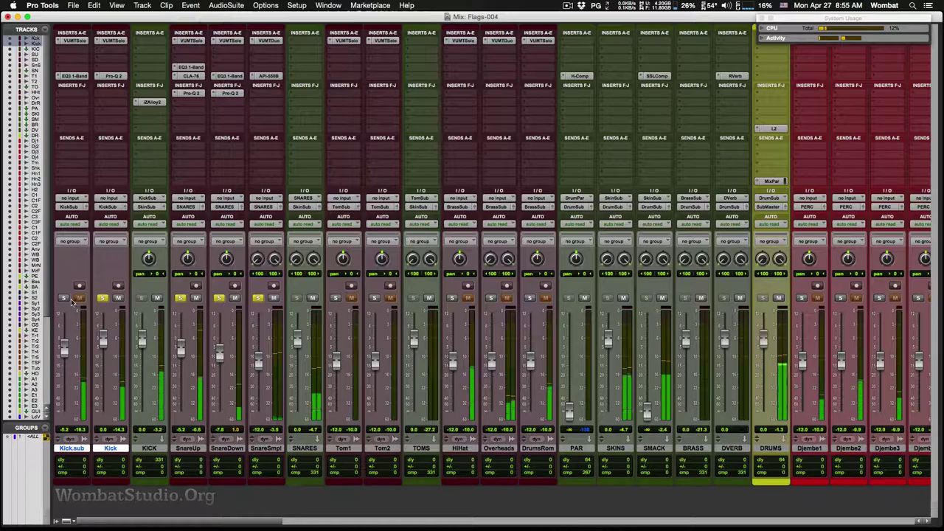
click(64, 298)
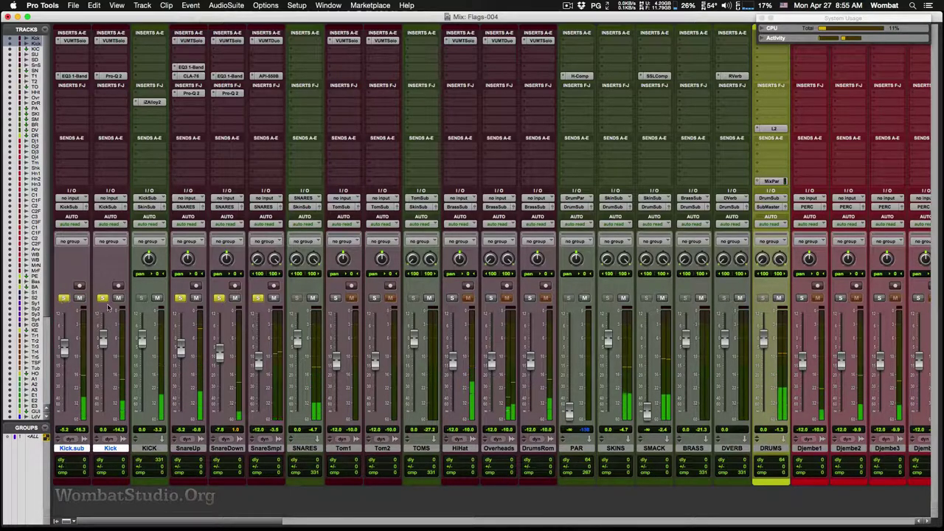
alt+click(219, 298)
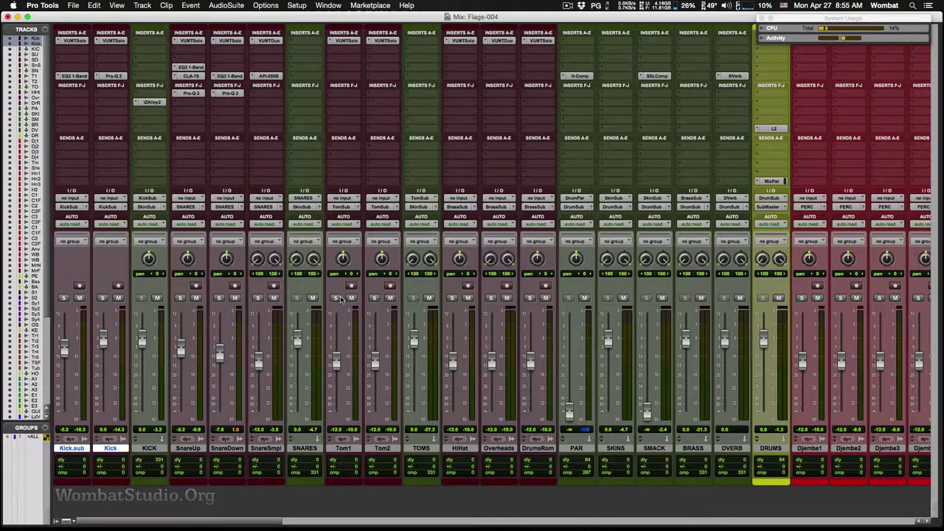
In the Edit window, select the Tom1 and Tom2 audio from 4:15 to 4:47 and play it.
key(super+equal)
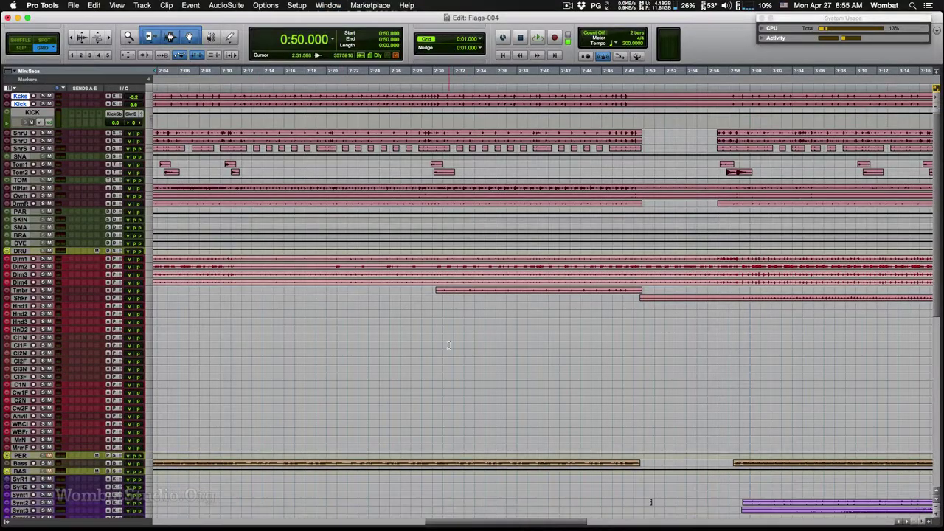
key(alt+a)
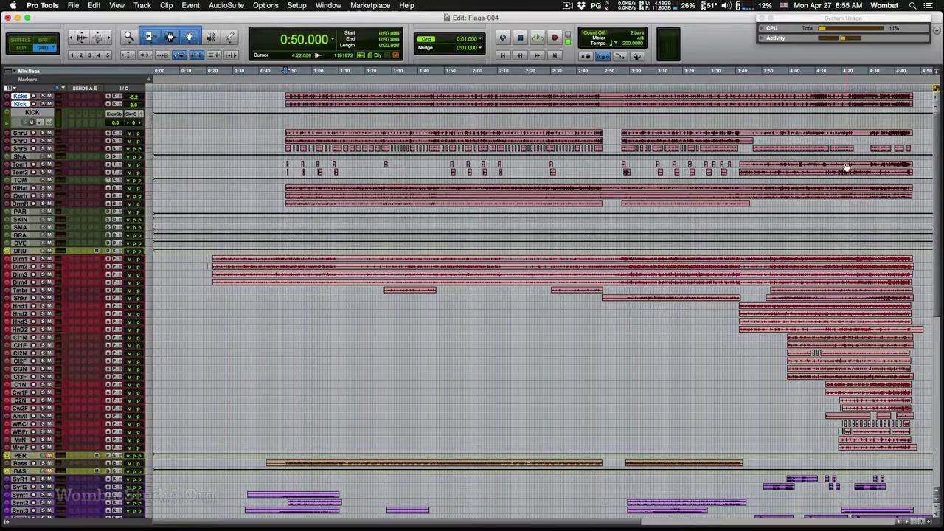
drag(828, 165, 914, 173)
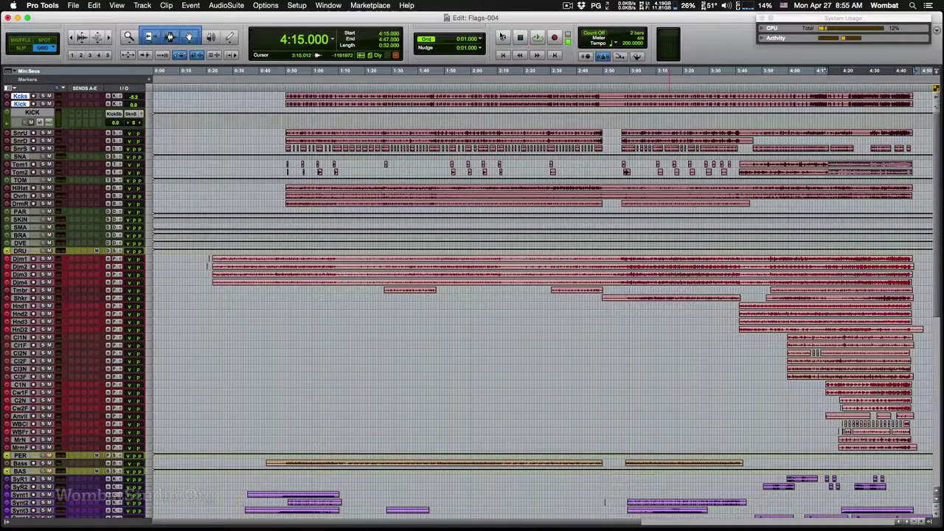
click(540, 38)
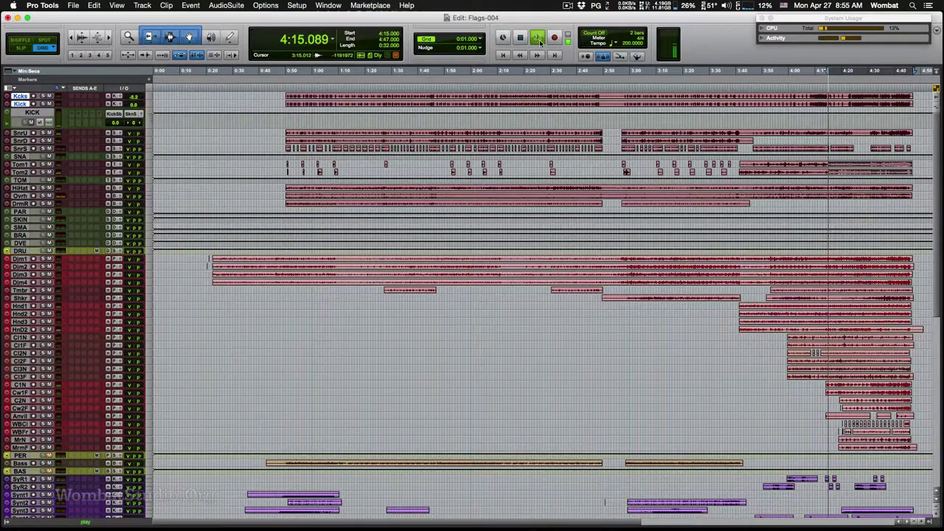
Solo Tom1 and Tom2 in the Mix window, and pan Tom1 25 right and Tom2 30 left.
key(super+equal)
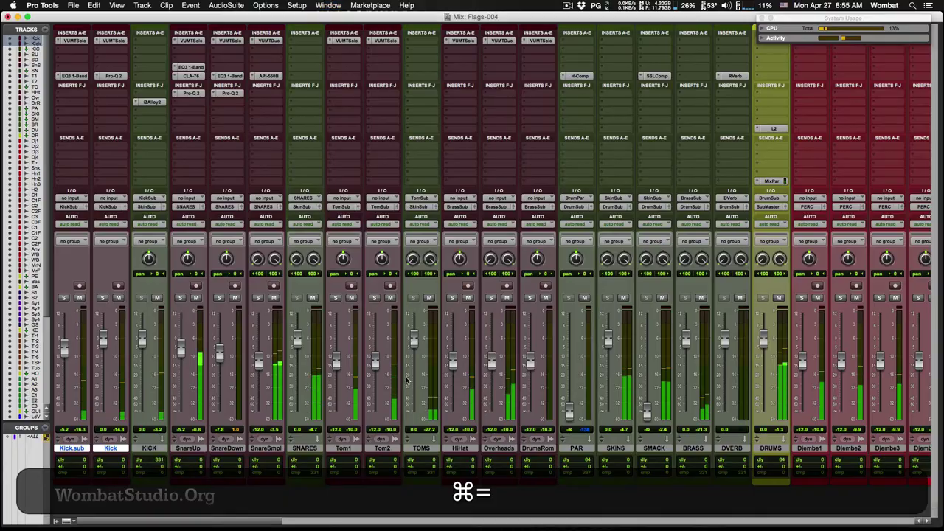
click(336, 298)
click(374, 298)
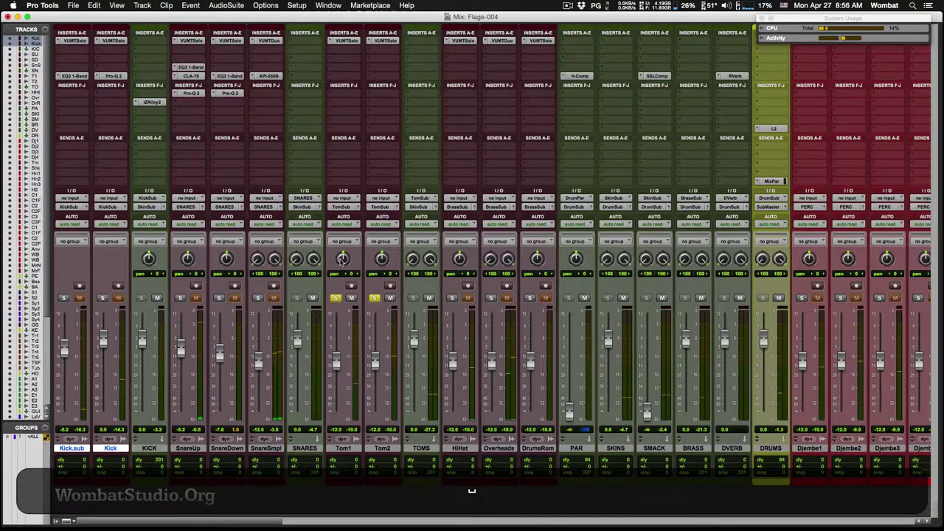
drag(343, 260, 342, 250)
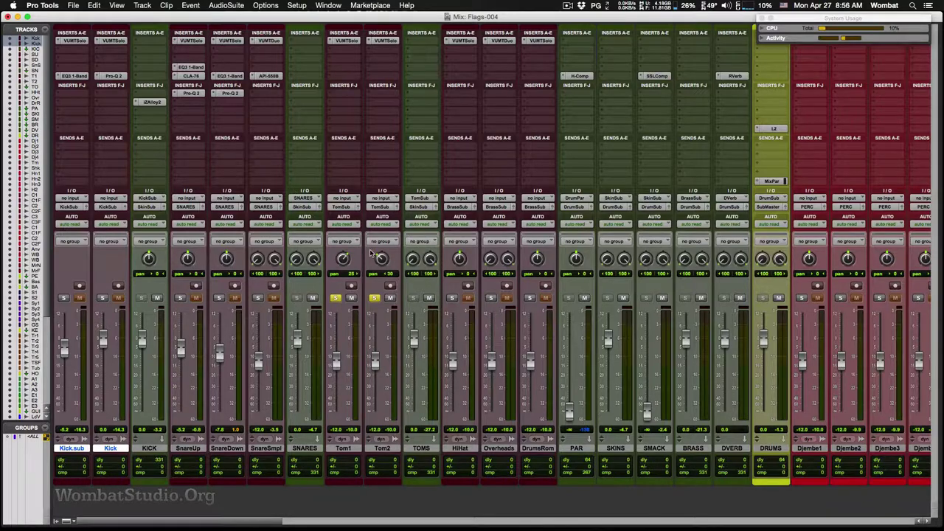
Insert a mono API-550B on Tom1 with LF at about +6 dB at 200 Hz, and move its window below the inserts.
key(space)
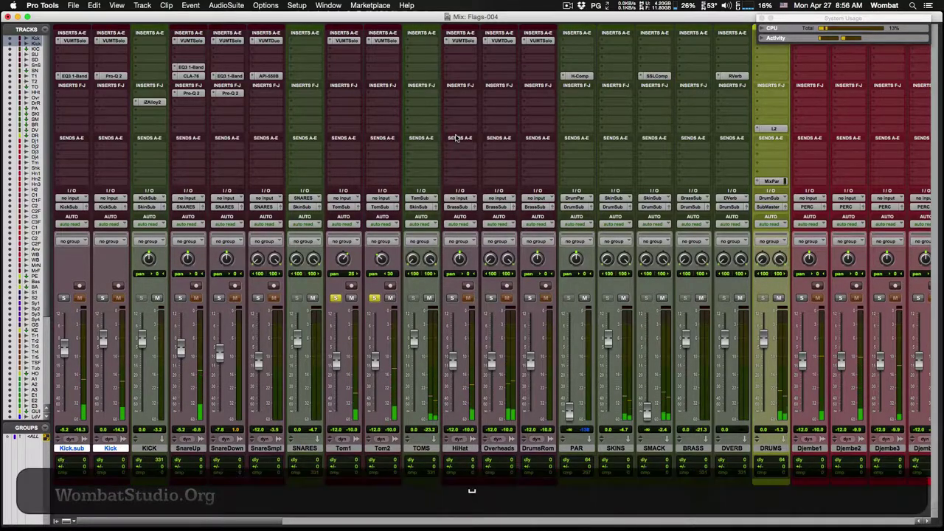
click(346, 71)
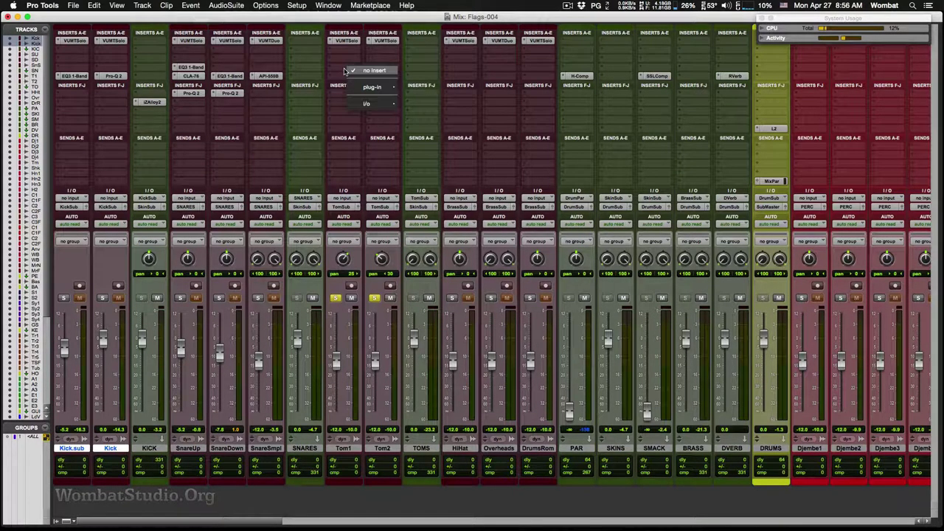
mouse_move(372, 87)
mouse_move(450, 94)
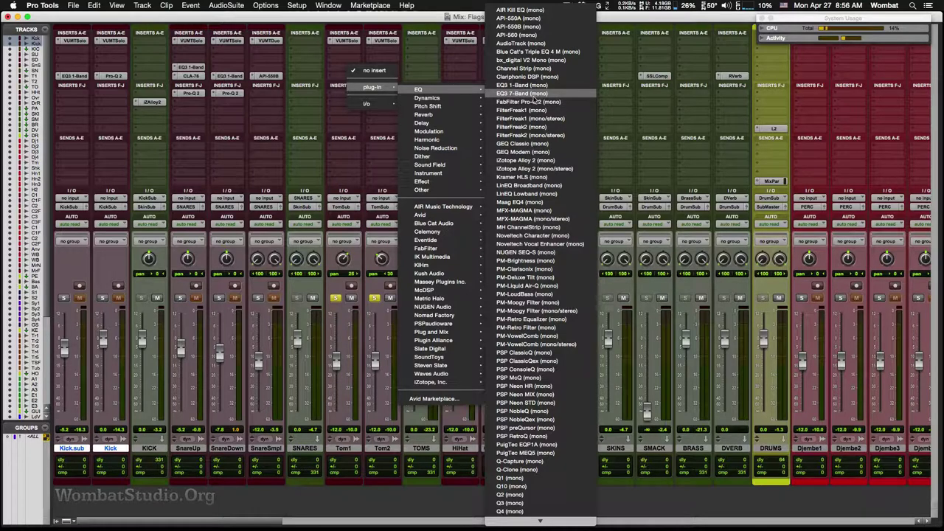
click(548, 30)
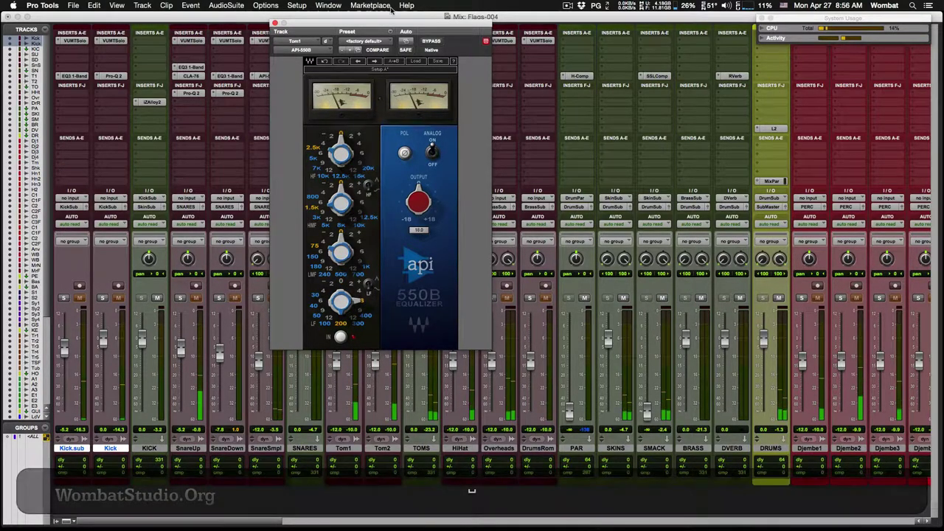
drag(389, 23, 387, 124)
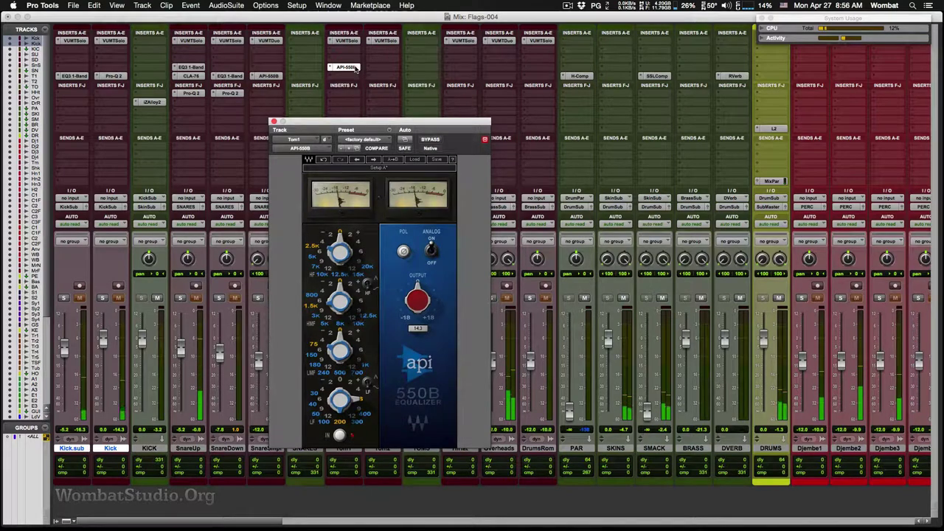
Set the LMF band on Tom1's API-550B to about -6 dB at 700 Hz, and copy the plug-in onto Tom2.
drag(354, 67, 380, 70)
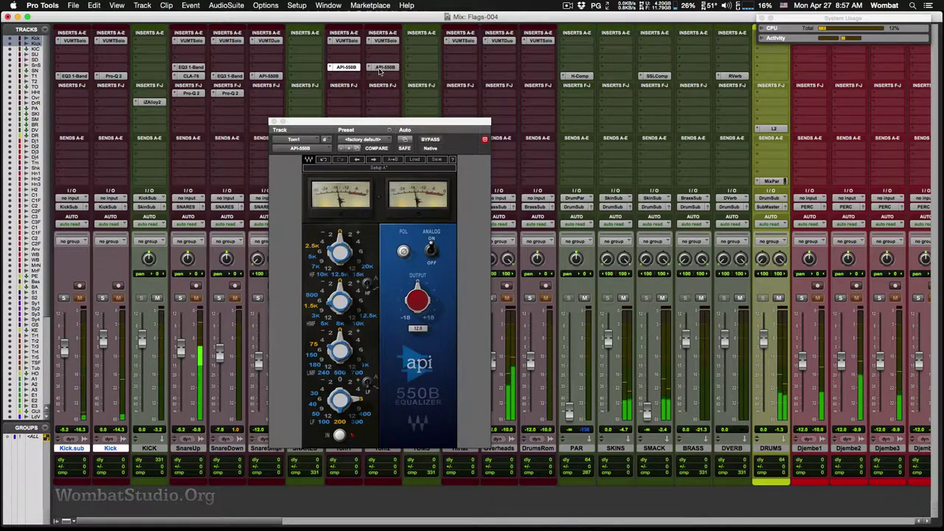
click(356, 375)
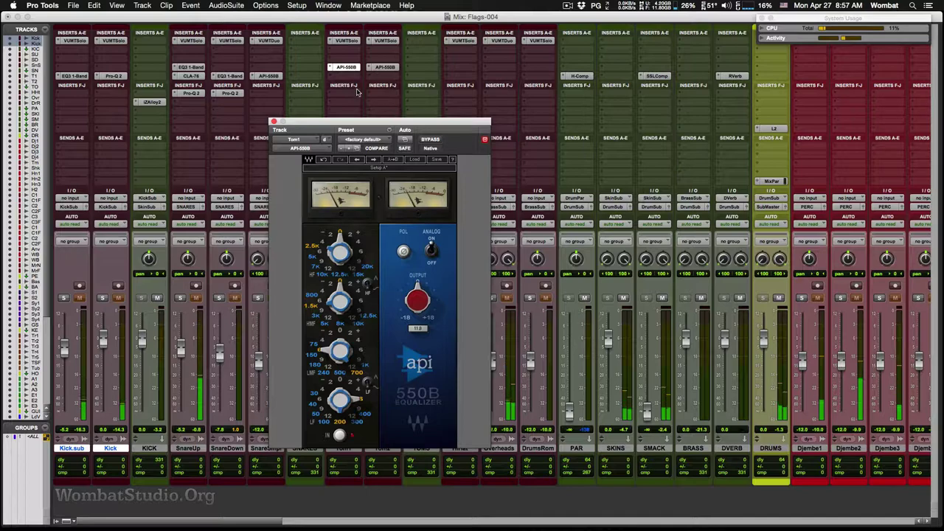
drag(351, 70, 377, 72)
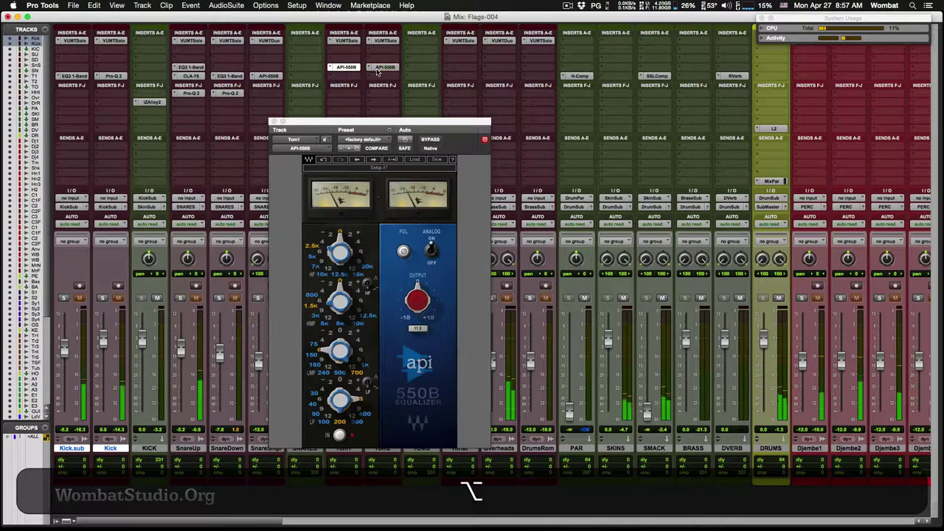
Boost HF to about +4 dB at 7K and LF to about +9 dB at 200 Hz on Tom1, and close the API-550B.
click(318, 269)
click(362, 252)
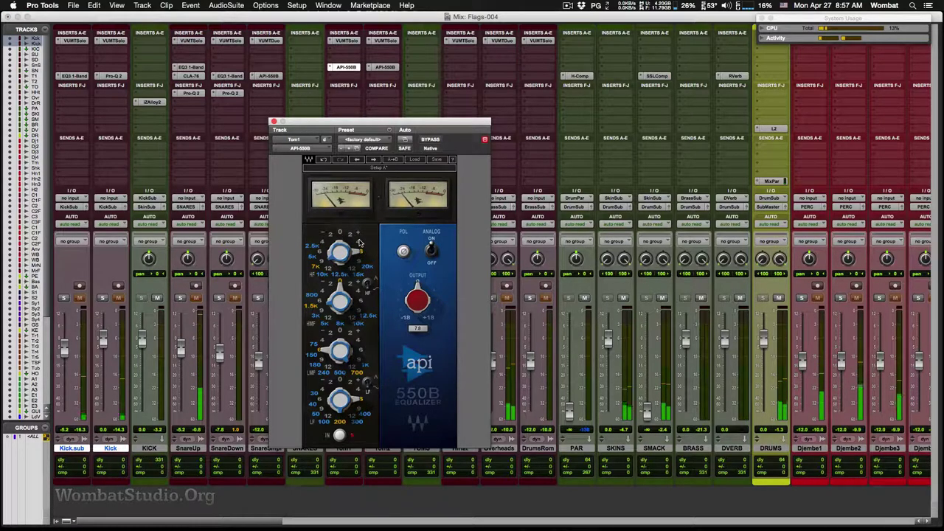
click(359, 245)
click(319, 267)
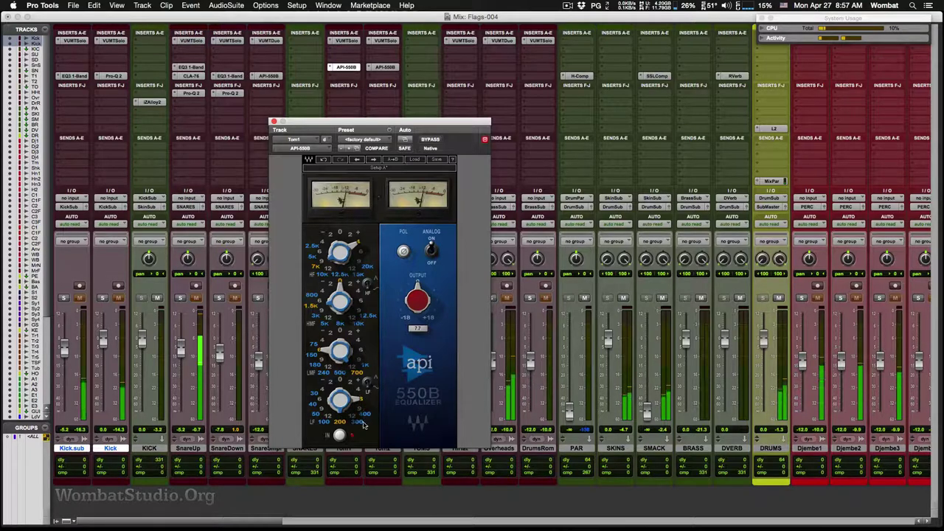
click(327, 423)
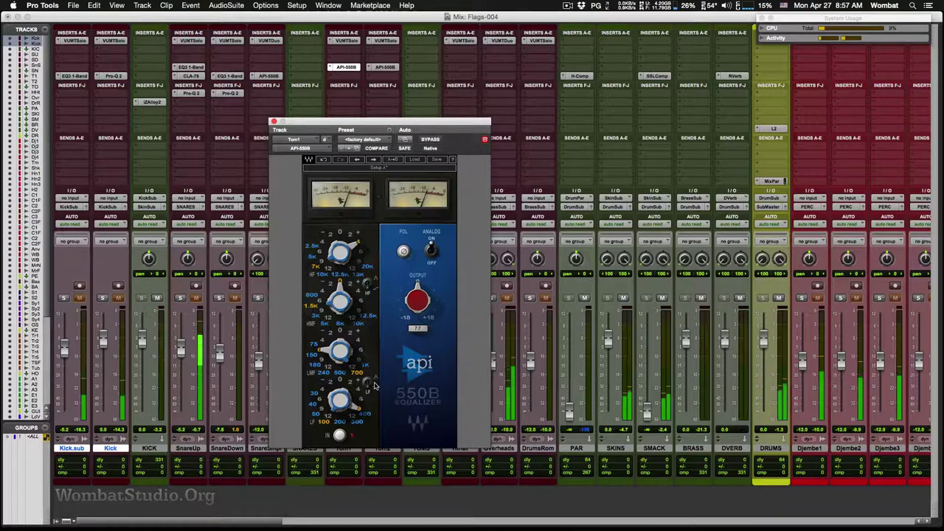
click(338, 423)
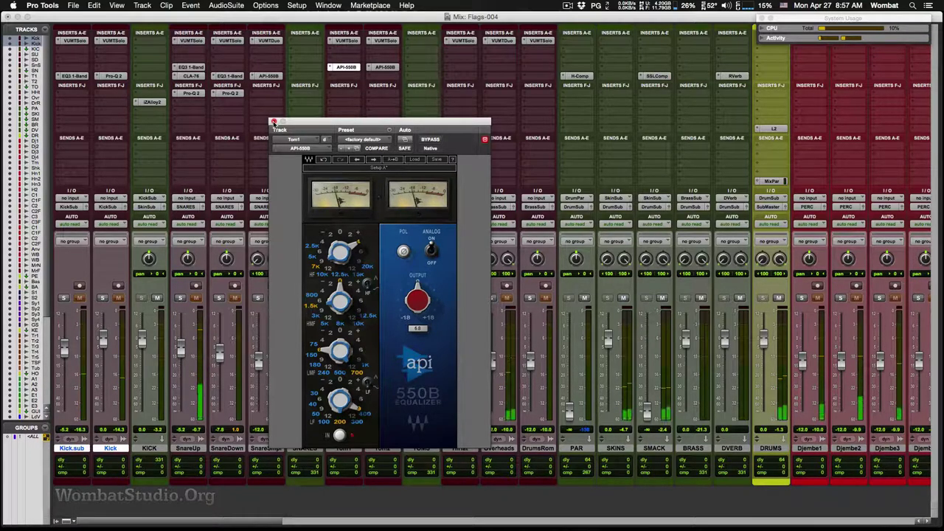
click(273, 121)
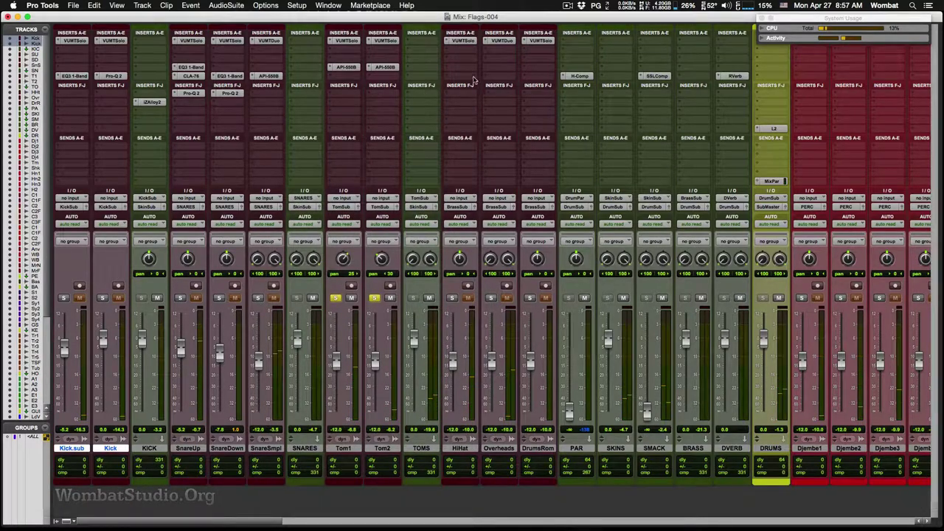
Insert the stereo multichannel RBass plug-in on the TOMS track.
click(422, 80)
mouse_move(453, 98)
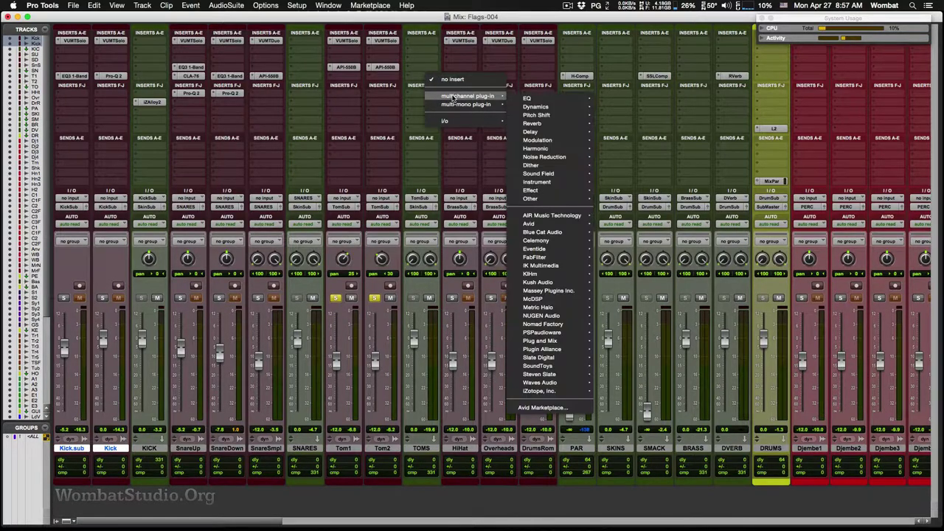
mouse_move(518, 98)
mouse_move(546, 199)
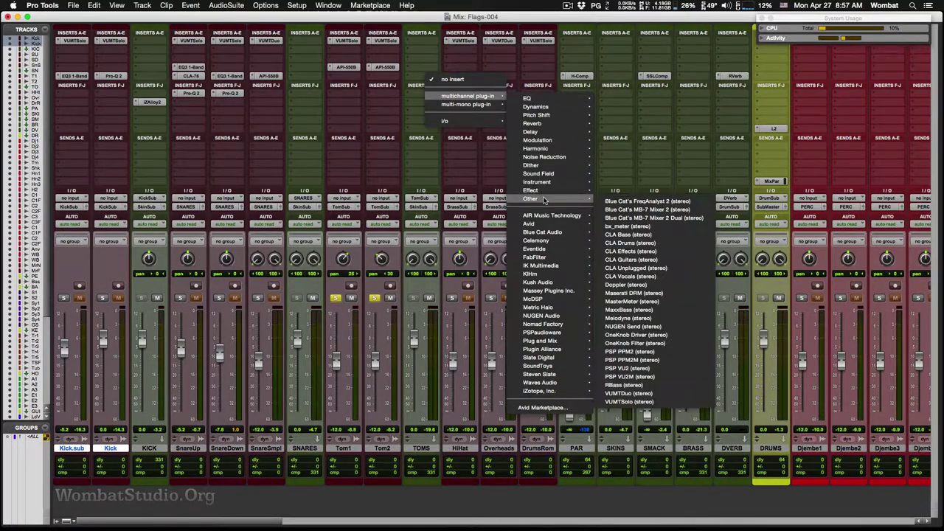
click(623, 386)
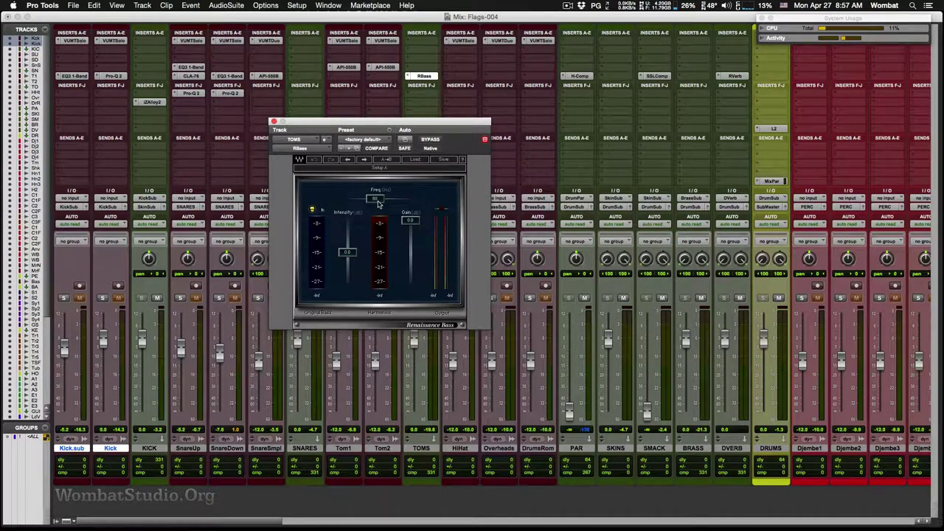
Set the RBass frequency to 90 Hz during playback, close it, and compare the toms with RBass bypassed and active.
key(space)
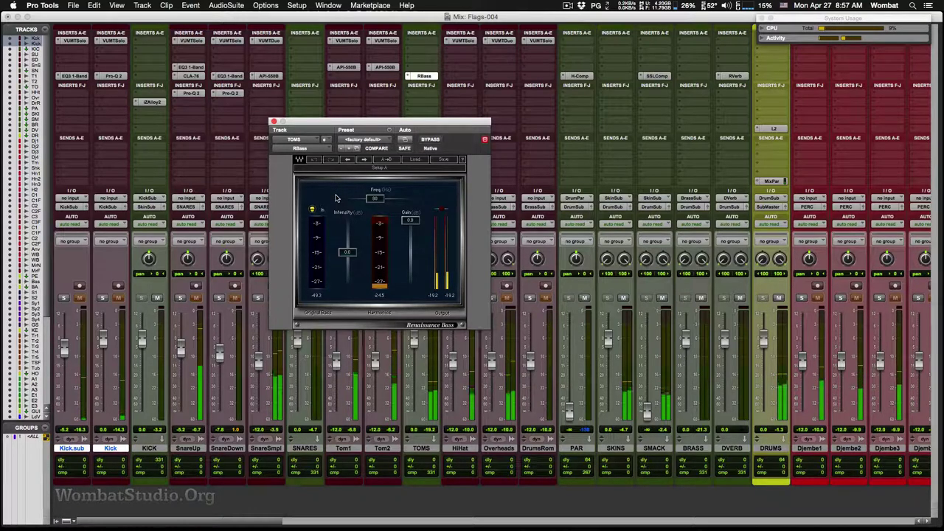
drag(377, 199, 377, 198)
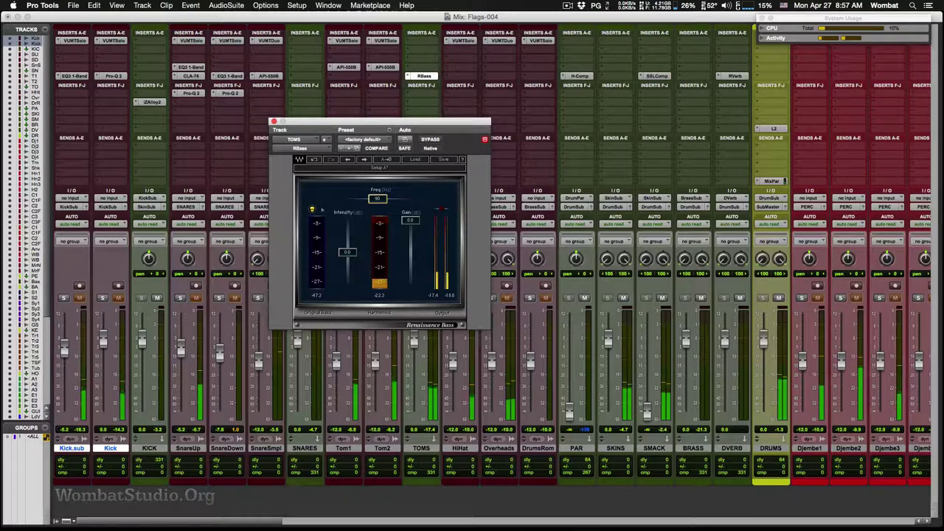
click(273, 122)
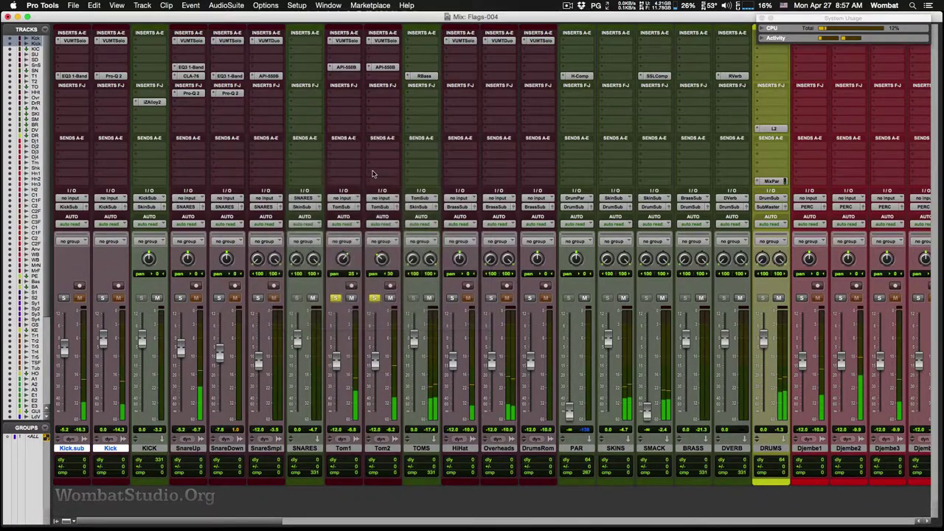
super+click(426, 78)
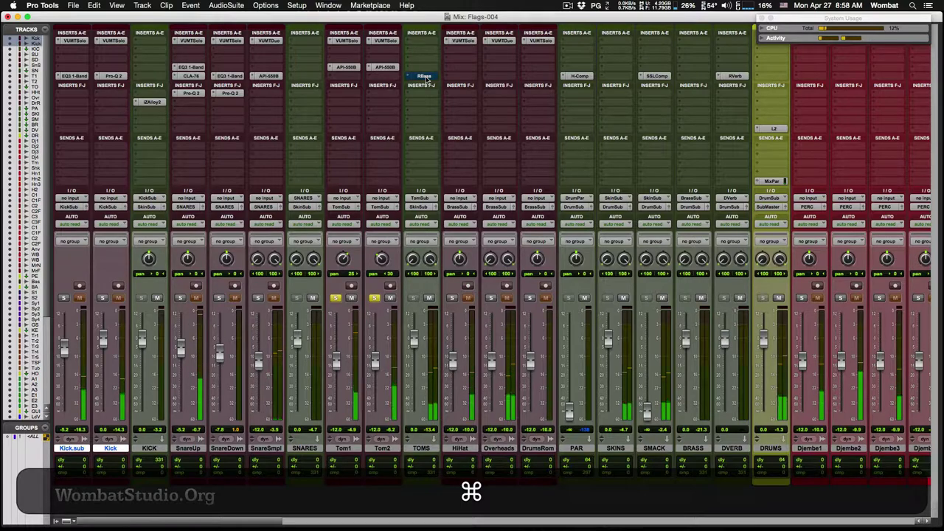
super+click(425, 77)
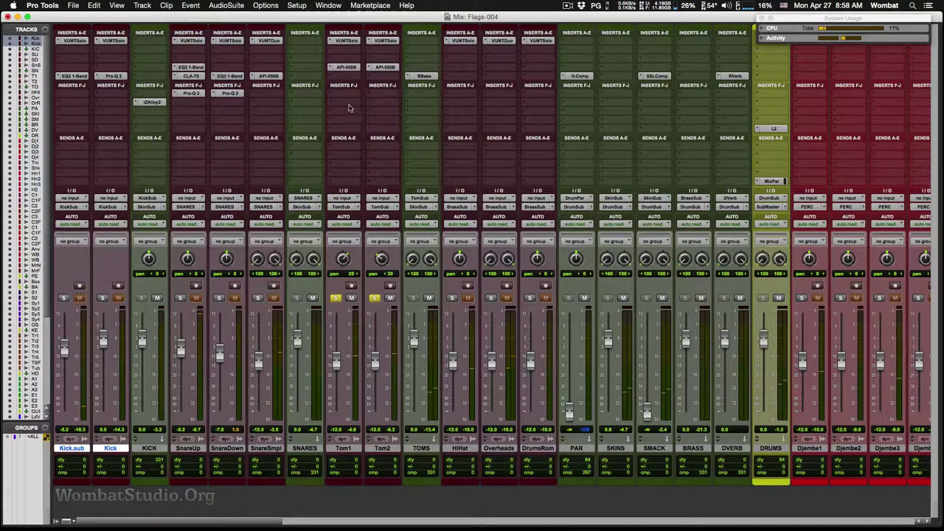
Insert the stereo iZotope Alloy 2 plug-in on TOMS below RBass, and move its window clear of the tom channels.
click(422, 107)
mouse_move(468, 122)
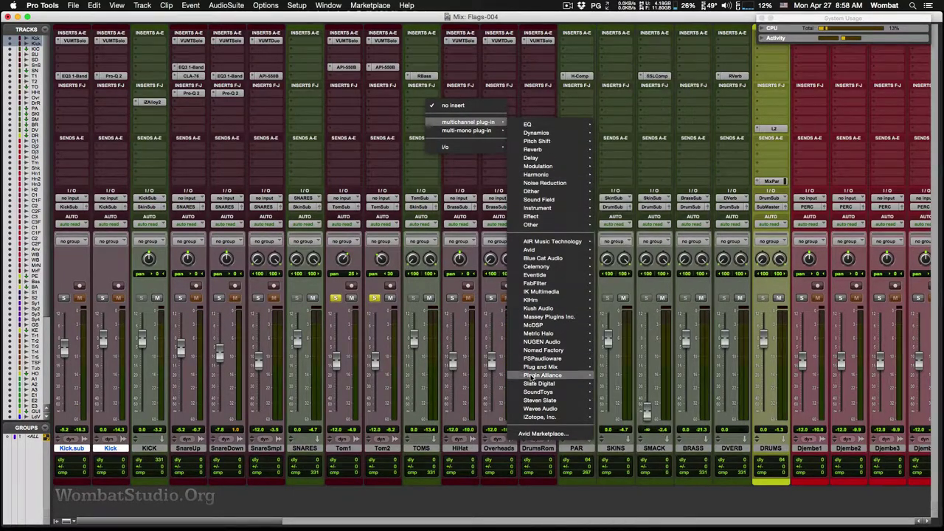
mouse_move(534, 419)
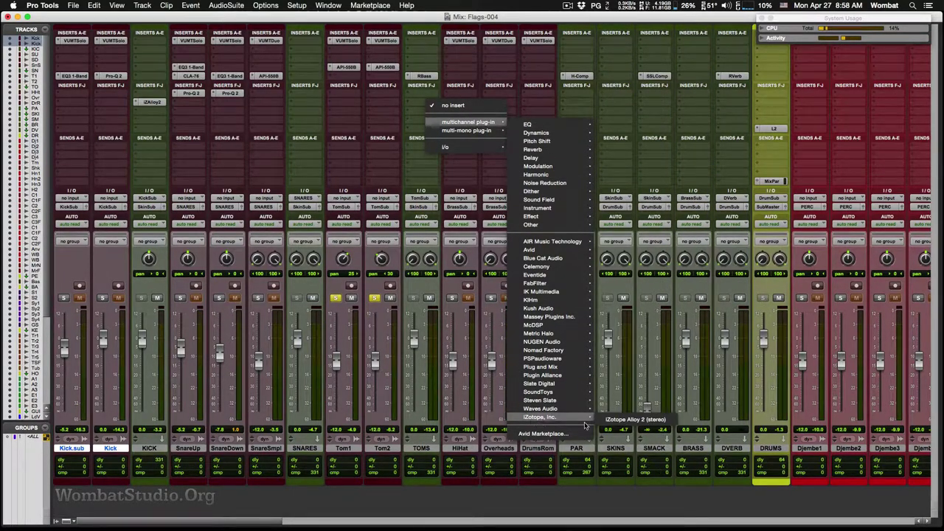
click(650, 420)
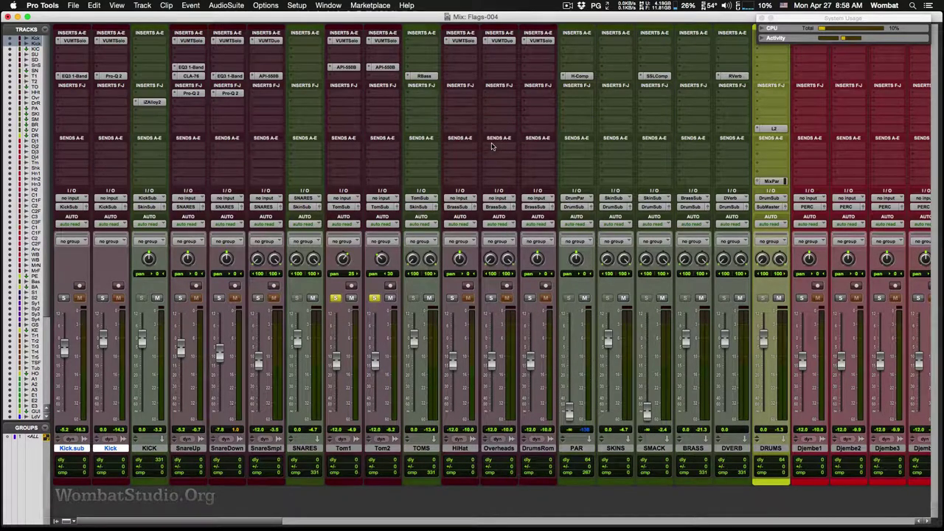
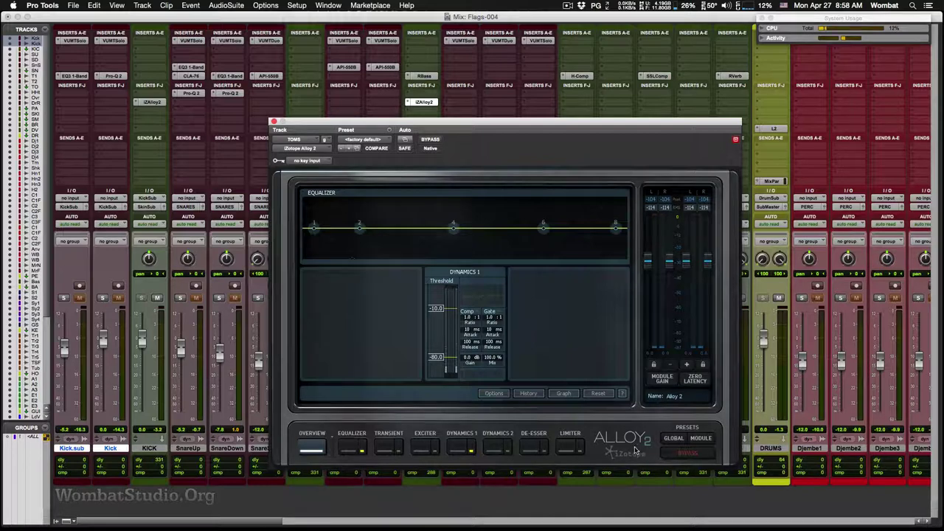
mouse_move(634, 525)
drag(402, 120, 537, 127)
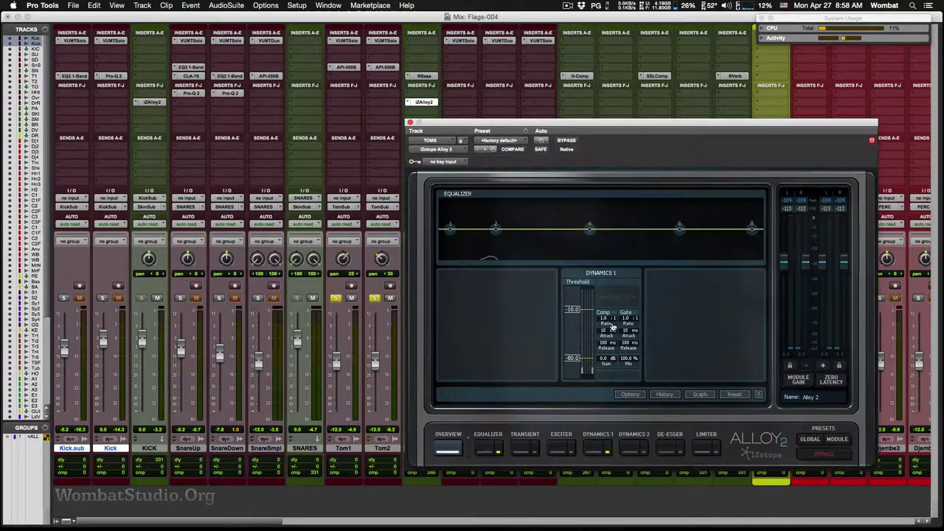
Turn off Alloy 2's Dynamics 1 module and set equalizer band 4 to -4.0 dB at 626 Hz with Q 0.80.
key(space)
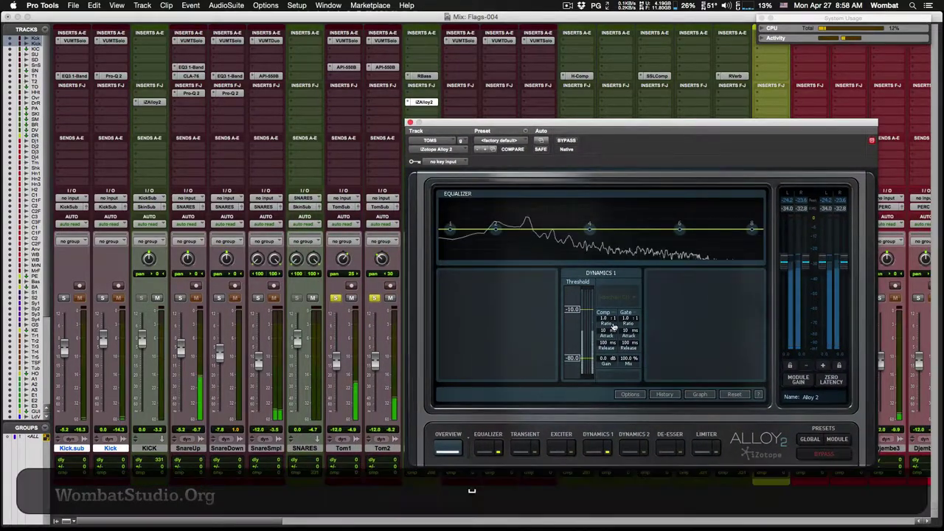
click(608, 453)
click(496, 451)
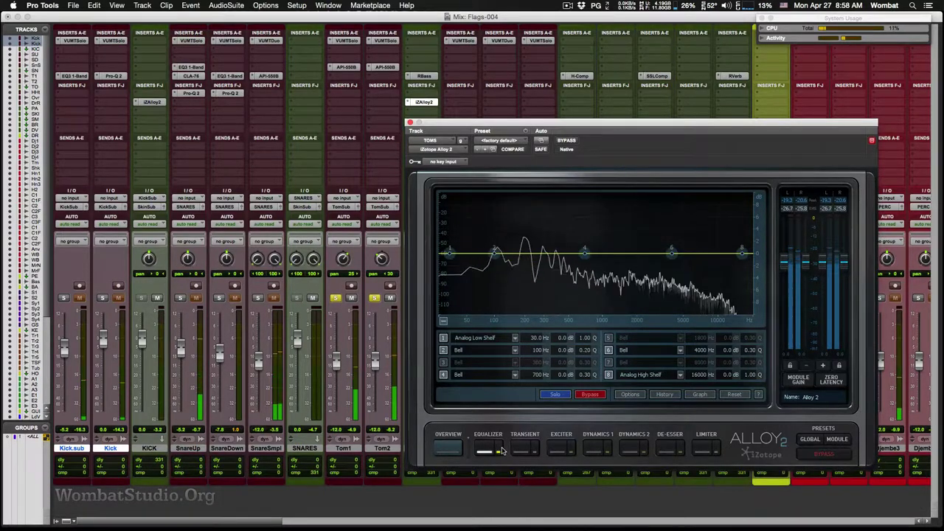
drag(585, 253, 582, 280)
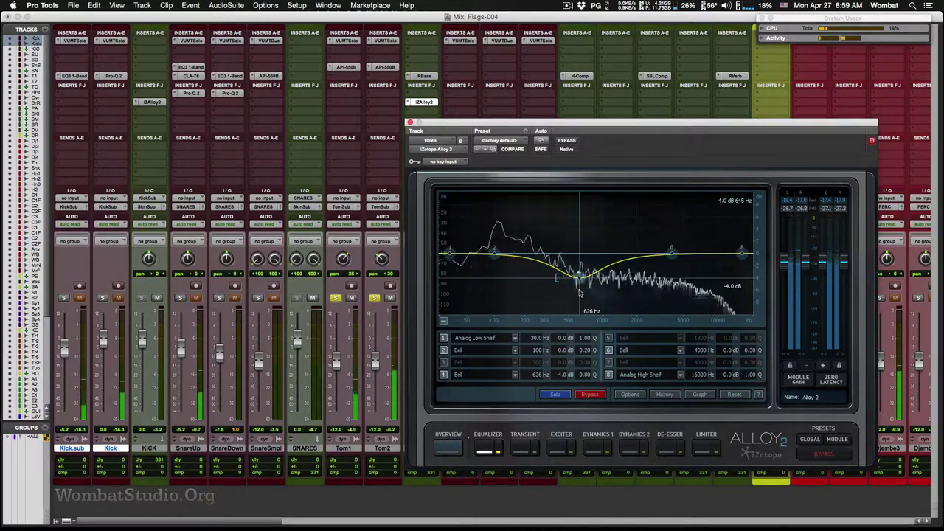
key(space)
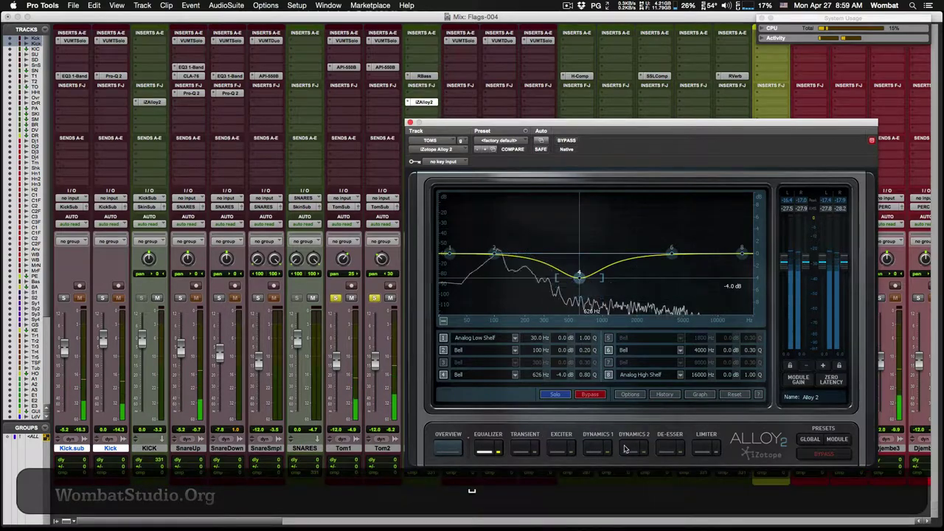
Enable Alloy 2's Transient module and switch its display to the frequency view.
click(524, 449)
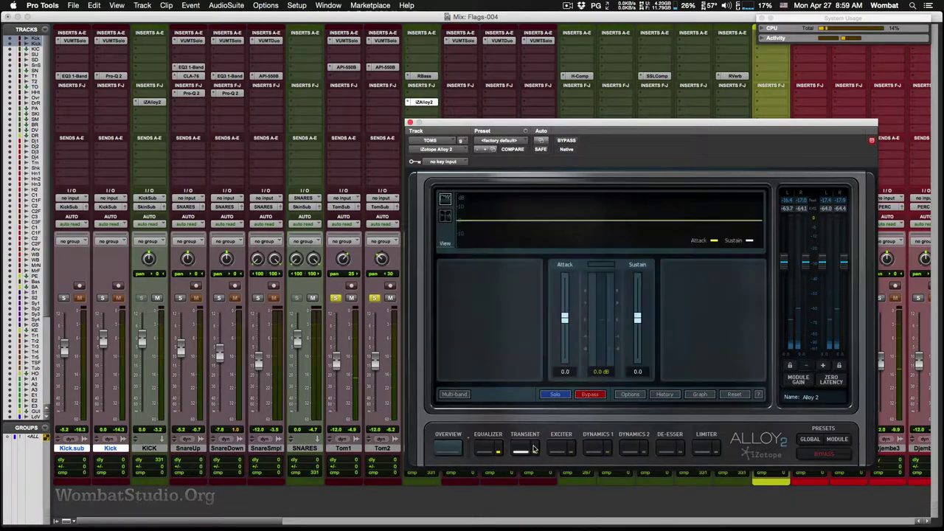
click(452, 219)
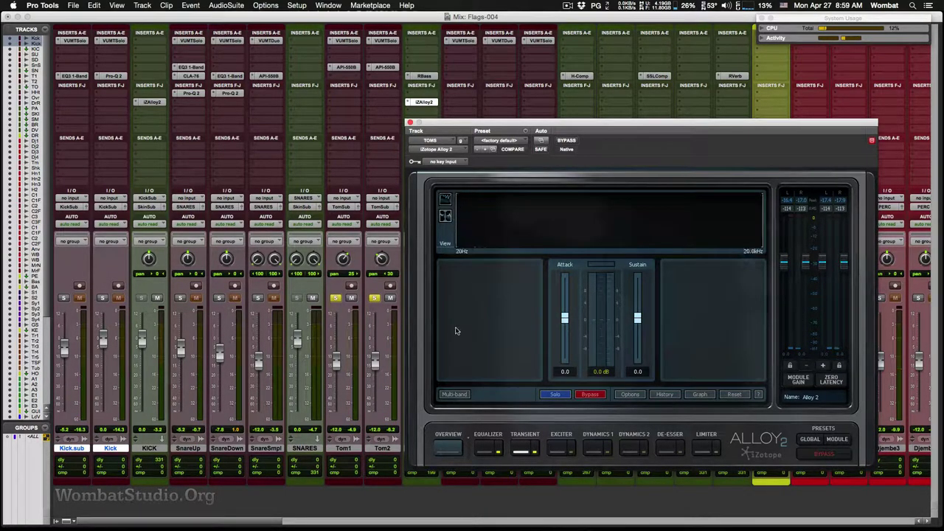
Enable multi-band mode in the Transient module and set the band crossovers to 140 Hz and 2.99 kHz.
click(454, 394)
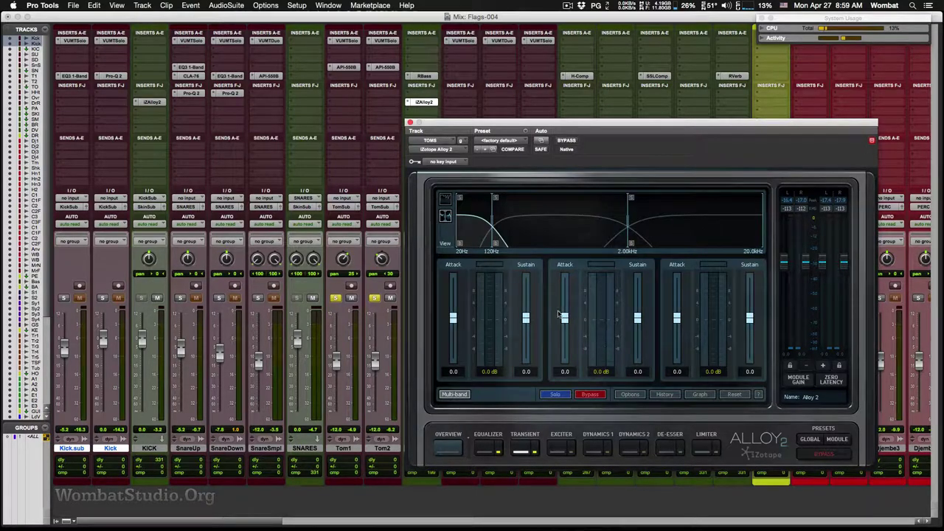
drag(491, 221, 497, 221)
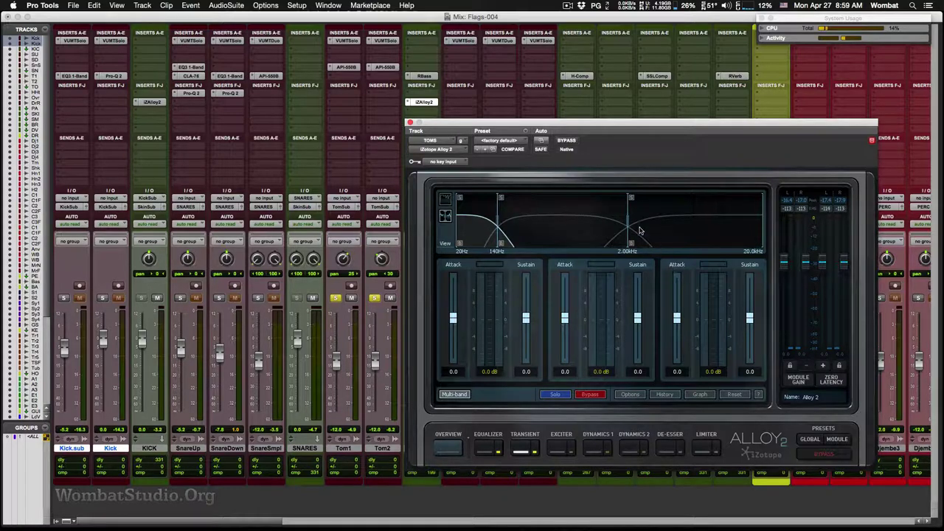
drag(629, 223, 651, 222)
Lower the middle band's sustain to -6.3 while auditioning the toms, and reset the high band's attack to 0.0.
key(space)
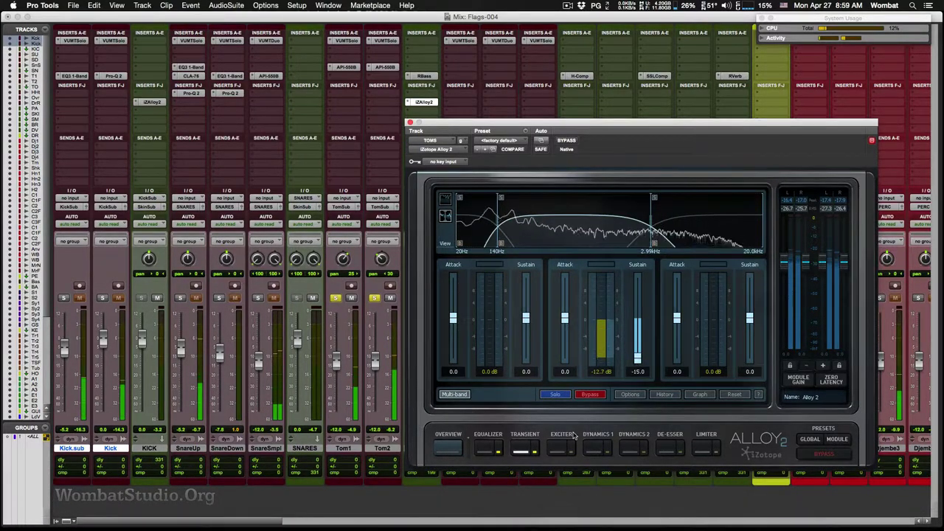
drag(639, 353, 678, 317)
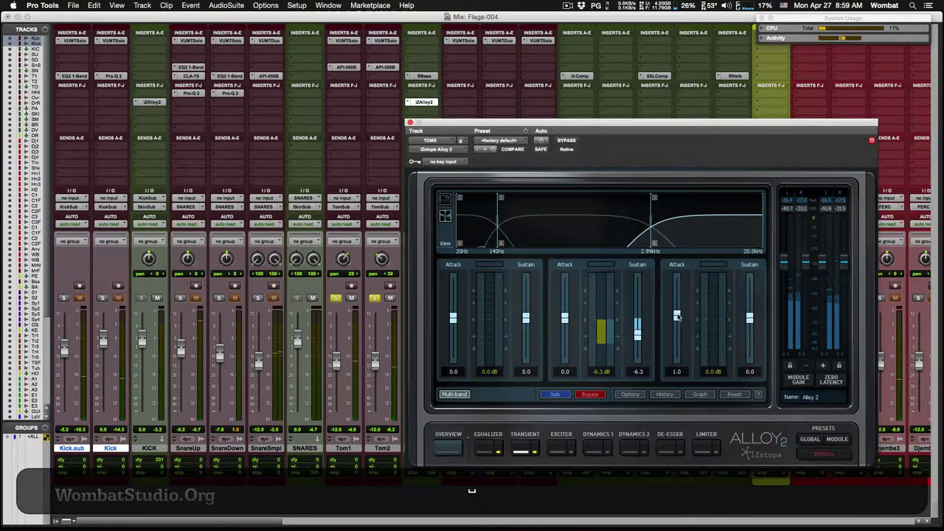
double_click(678, 316)
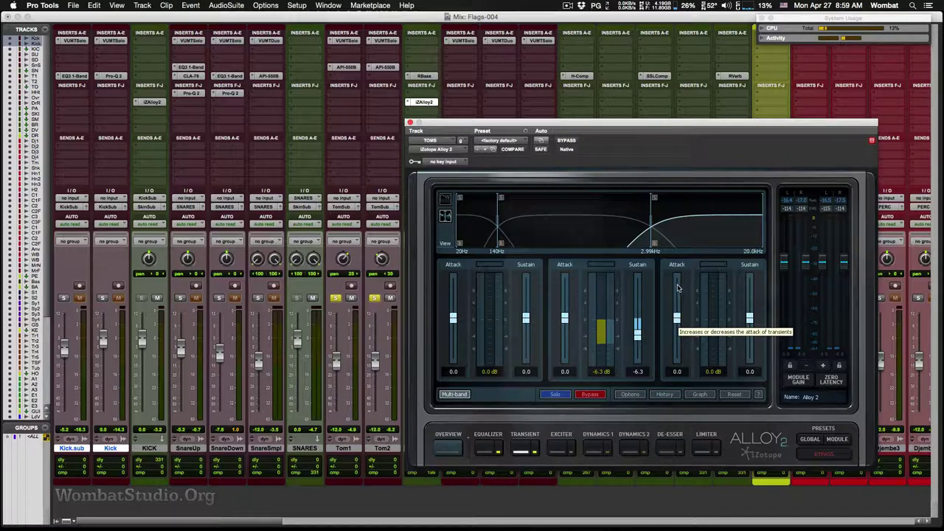
key(space)
mouse_move(680, 320)
mouse_down()
mouse_move(683, 284)
mouse_move(680, 320)
mouse_up()
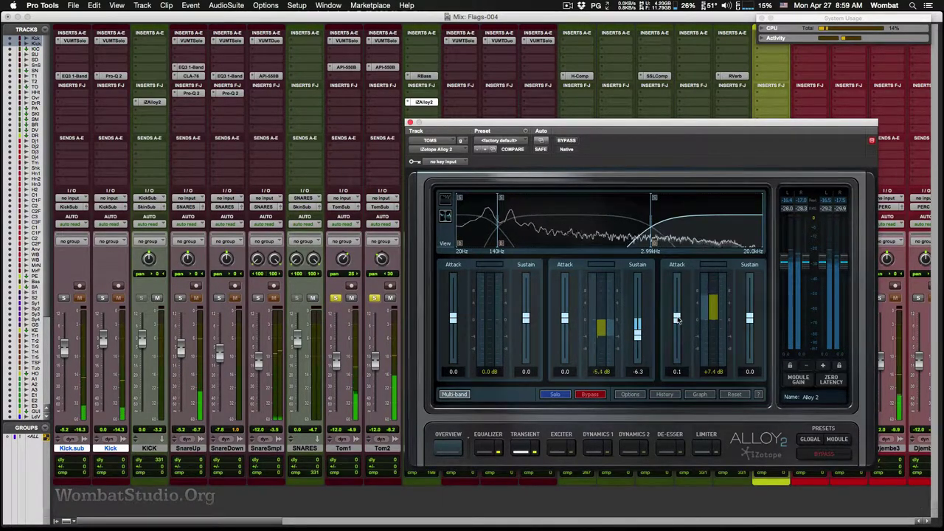
key(space)
Try raising the low band's attack to 1.7 and sustain to about 5.4 during playback, and reset both to 0.0.
mouse_move(453, 318)
mouse_down()
mouse_move(453, 291)
mouse_move(455, 315)
mouse_up()
mouse_move(526, 319)
mouse_down()
mouse_move(526, 280)
mouse_move(527, 308)
mouse_up()
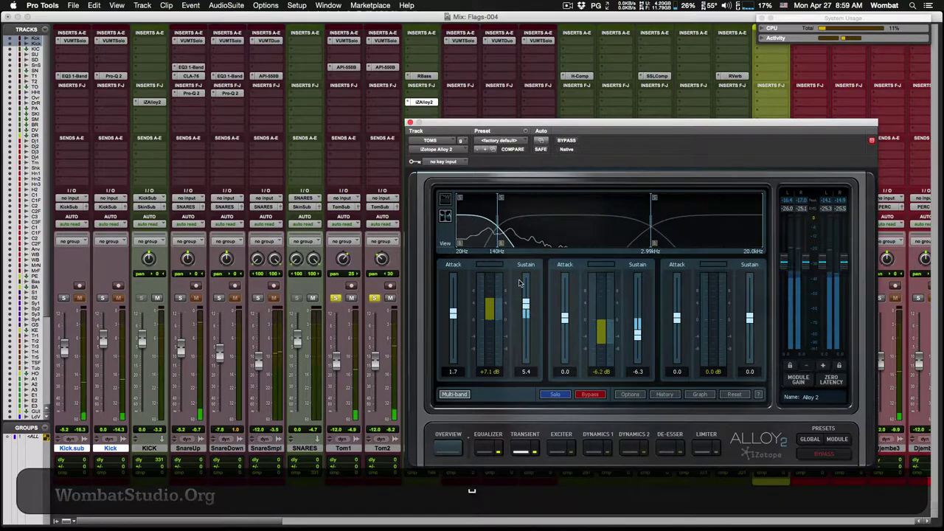
drag(526, 305, 525, 312)
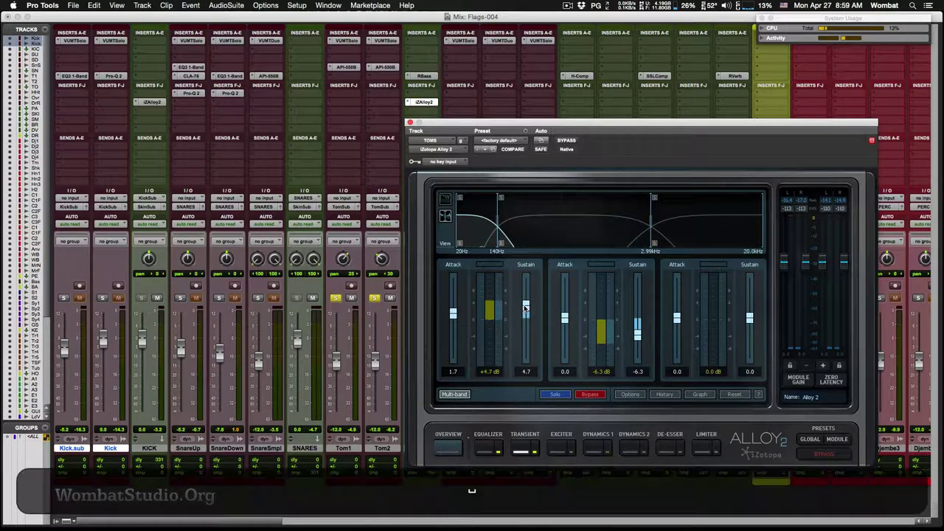
key(space)
mouse_move(528, 307)
mouse_down()
mouse_move(528, 278)
mouse_move(527, 312)
mouse_up()
double_click(527, 311)
double_click(453, 314)
key(space)
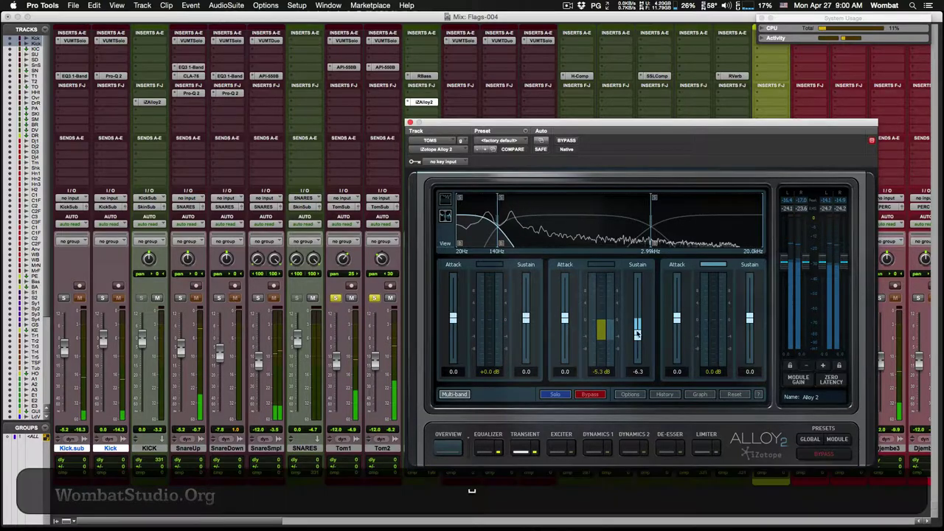
Close the plug-in window, switch to Chrome and load izotope.com.
click(410, 123)
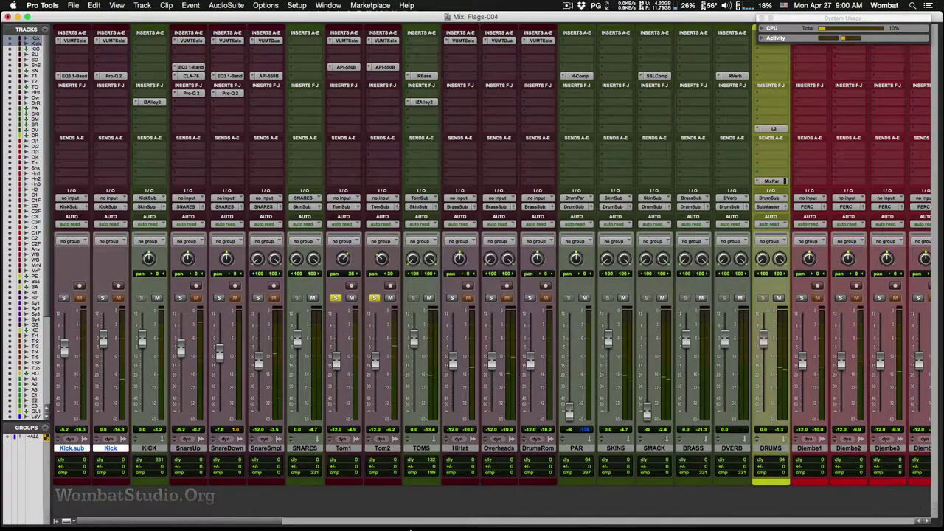
mouse_move(395, 528)
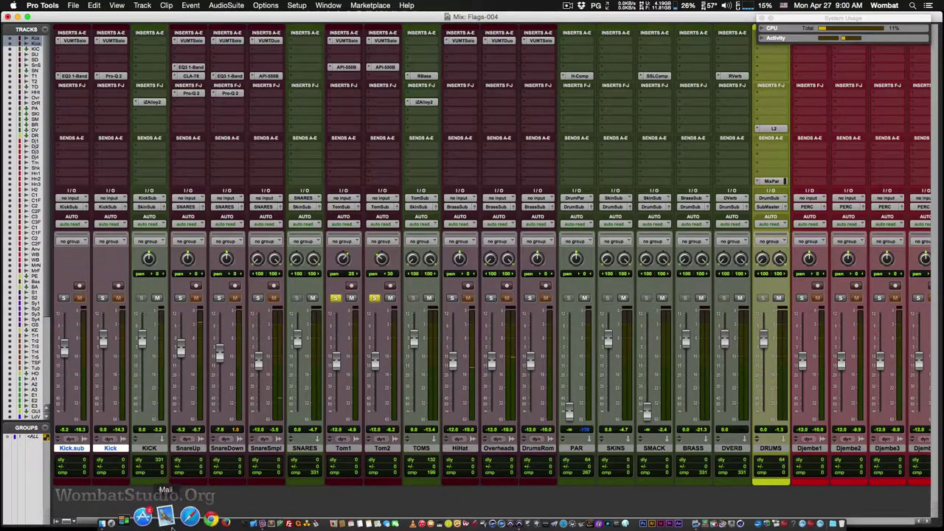
click(184, 517)
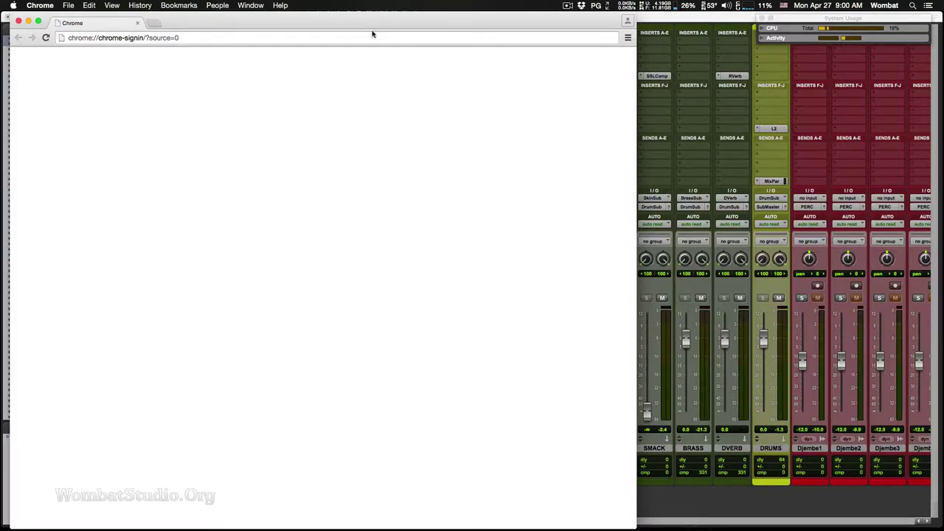
click(369, 37)
text(izotope.com)
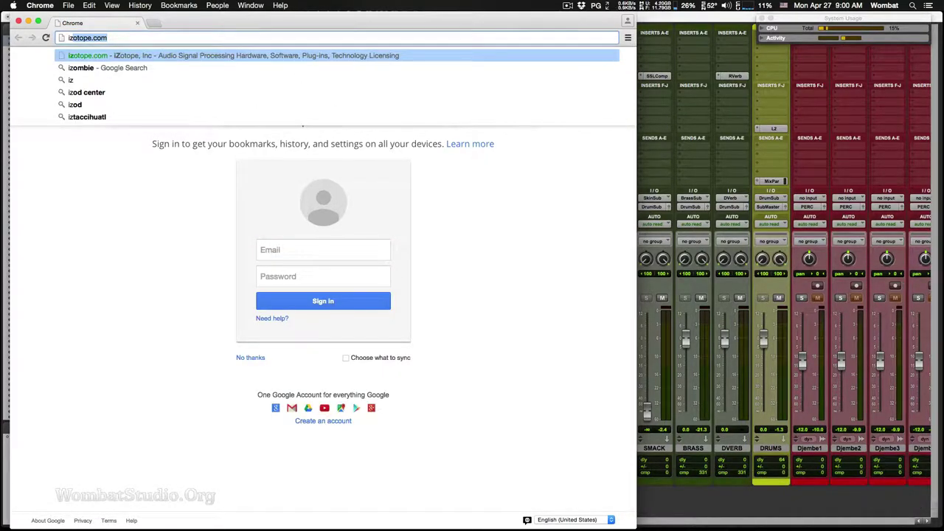
key(Return)
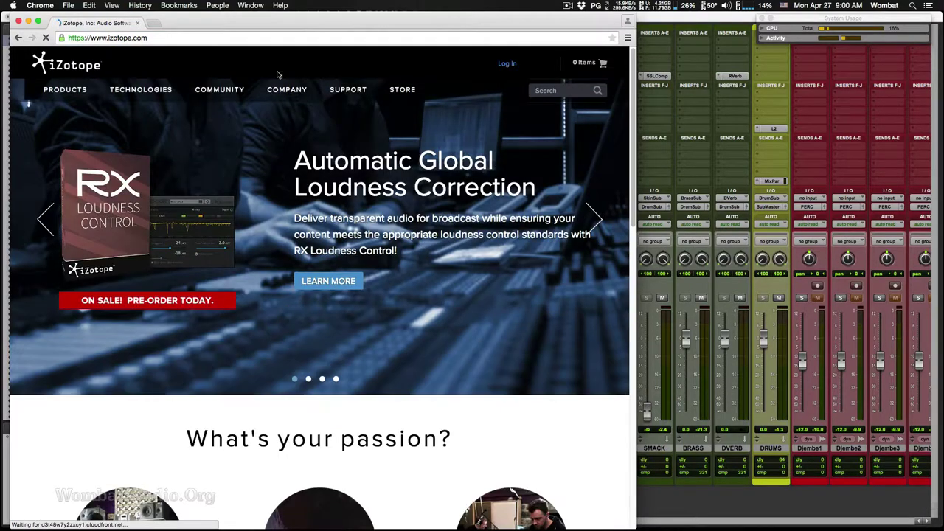
Open the Alloy 2 product page from the mixing and mastering products to check its price.
mouse_move(73, 89)
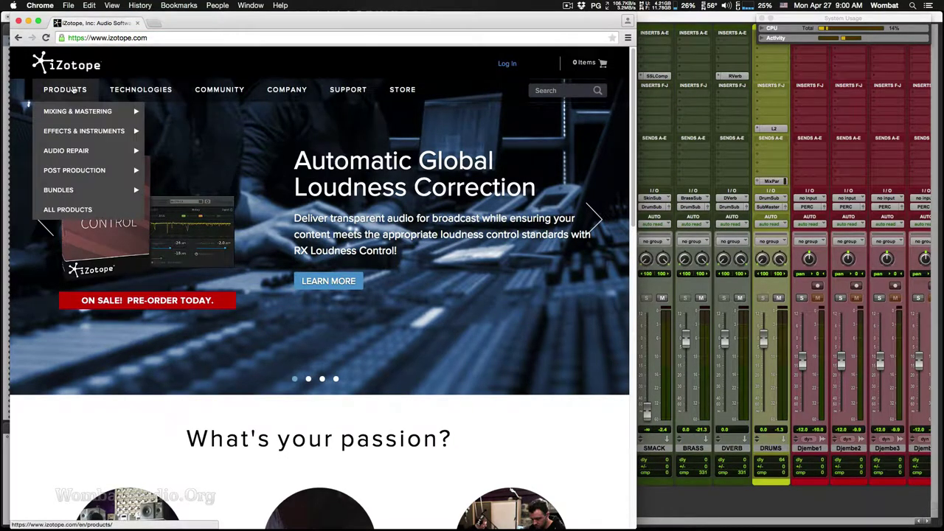
mouse_move(77, 112)
click(192, 112)
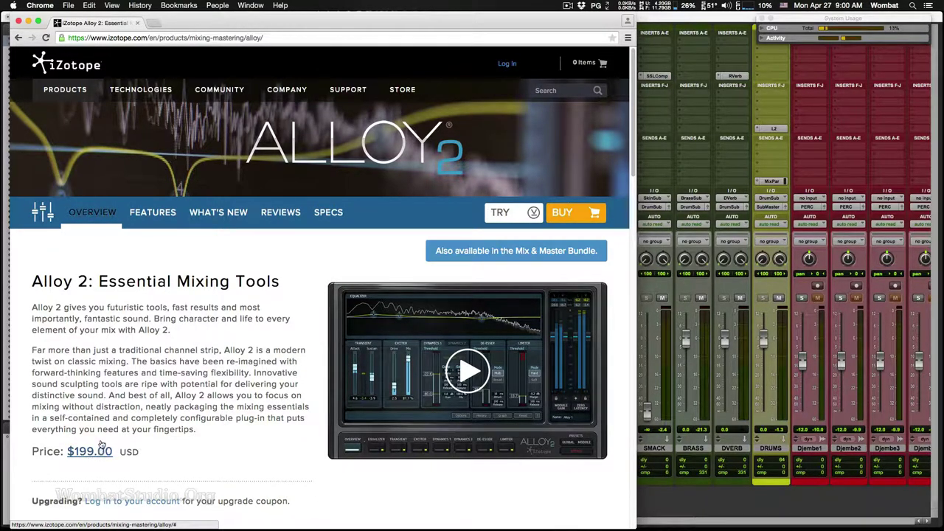
key(super+t)
text(www.sweetwater.com)
key(Return)
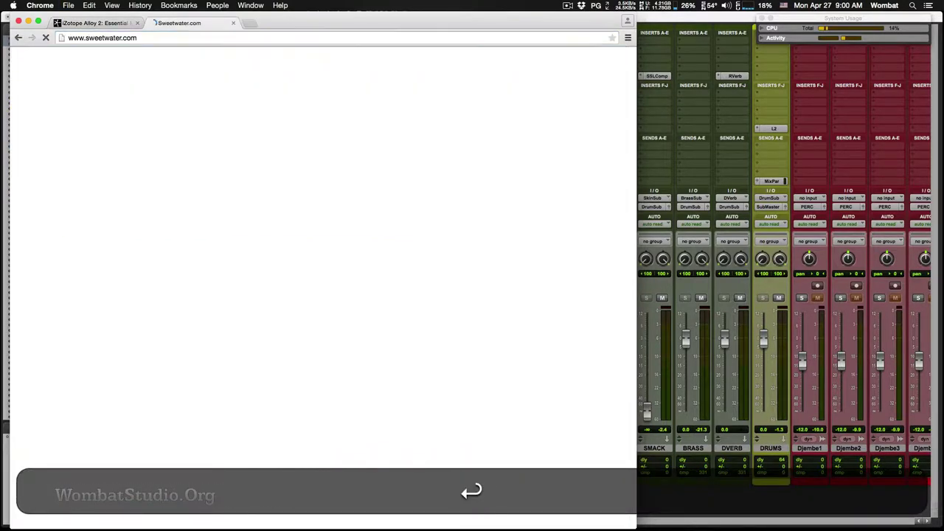
text(allot)
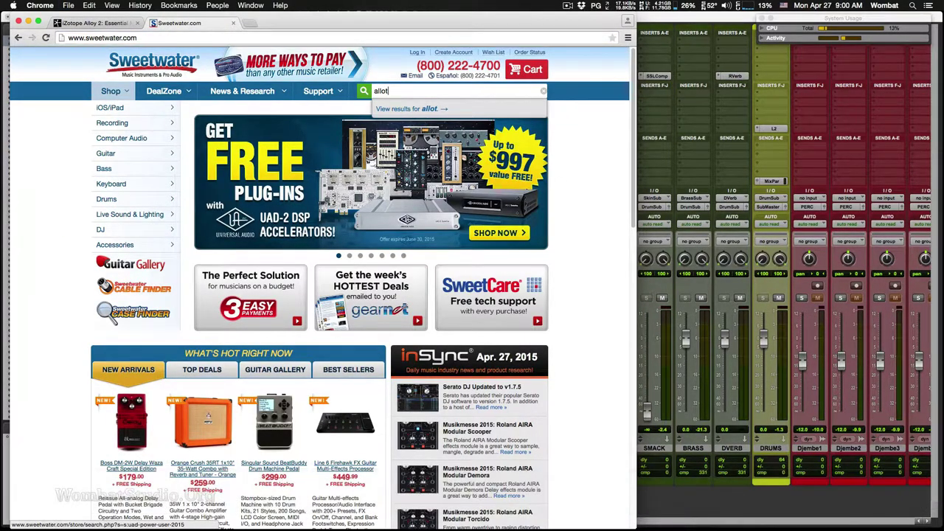
key(BackSpace)
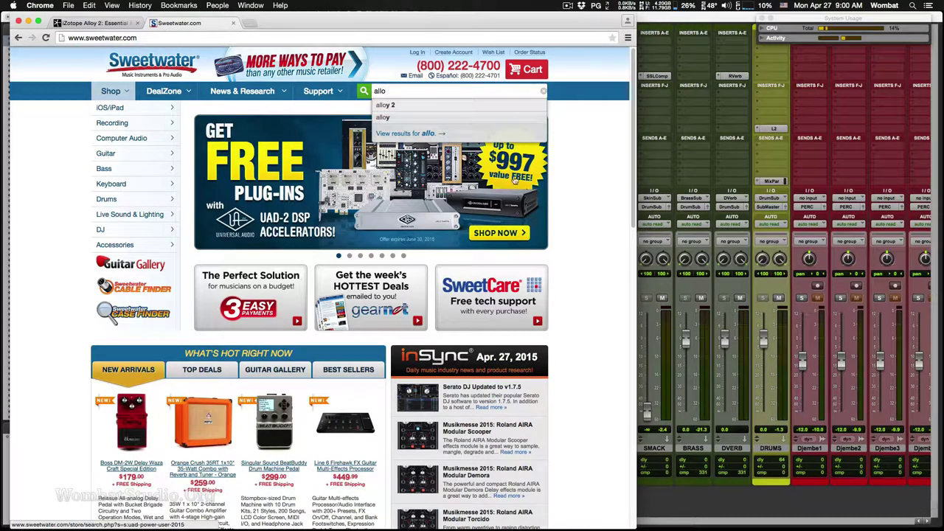
click(393, 111)
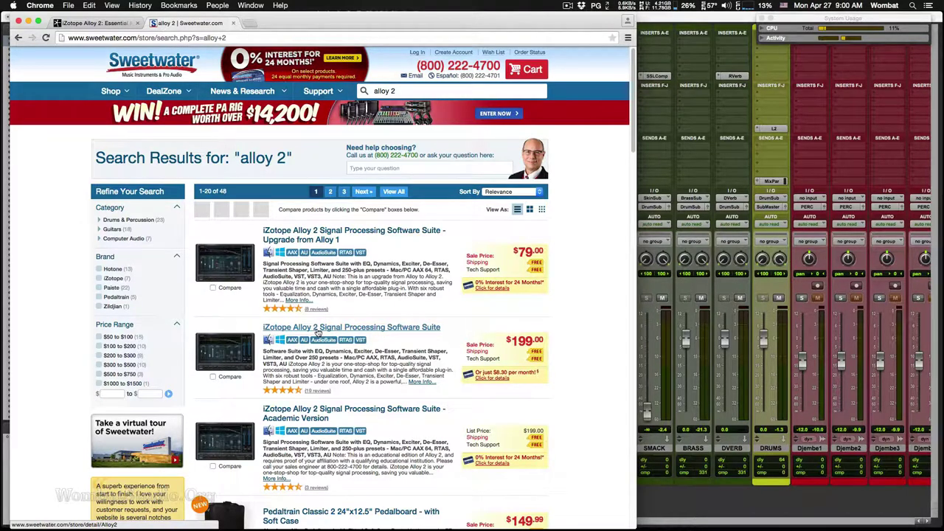
Check the full iZotope Alloy 2 Signal Processing Software Suite listing, return to the search results and look through the other versions.
click(318, 330)
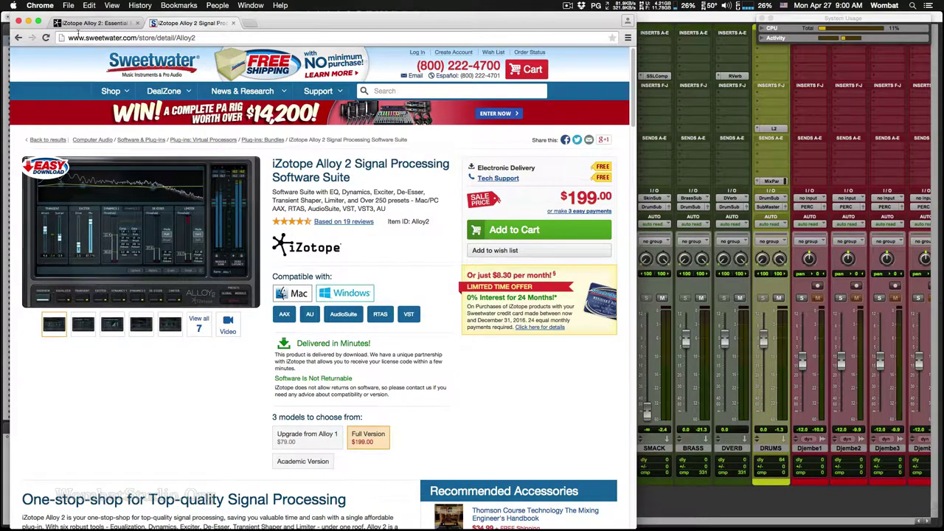
click(18, 37)
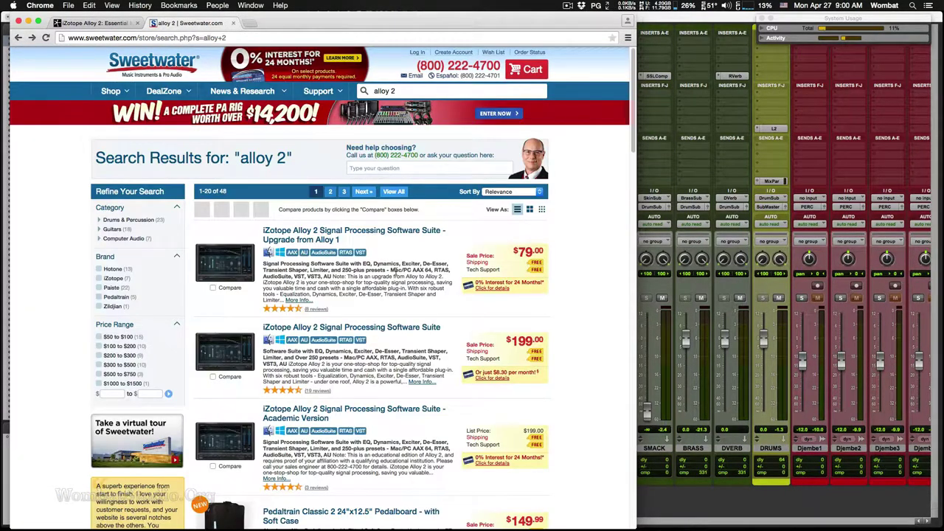
scroll(399, 283, down, 3)
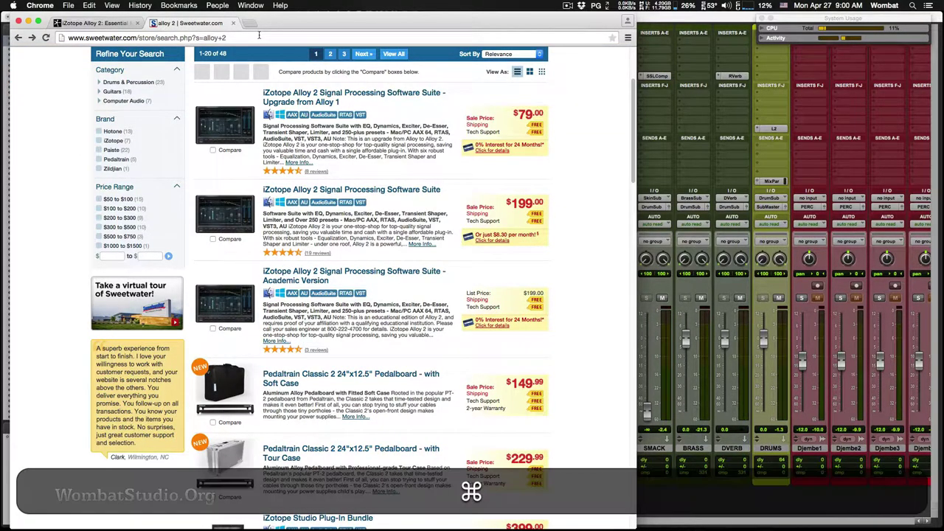
Look up iZotope Alloy 2 on plugindiscounts.com in Firefox and open its product page to compare the price.
key(super+t)
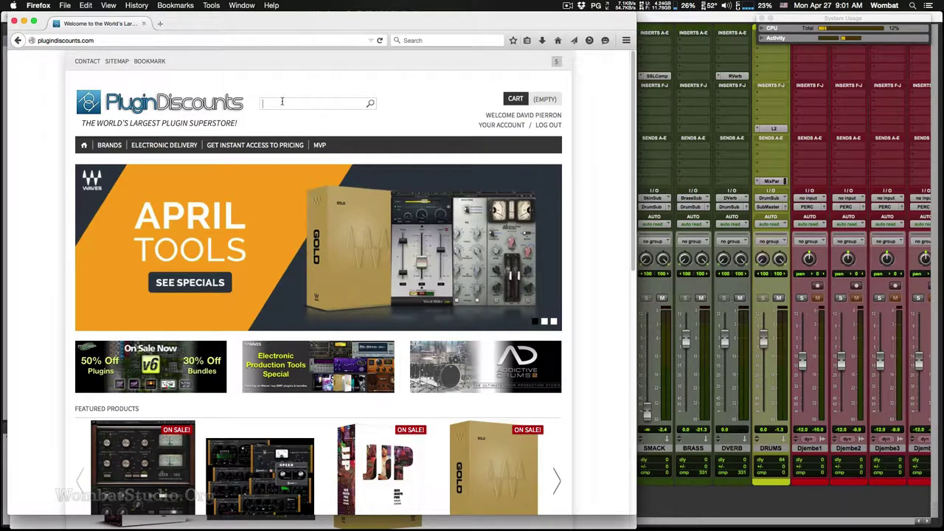
text(alloy)
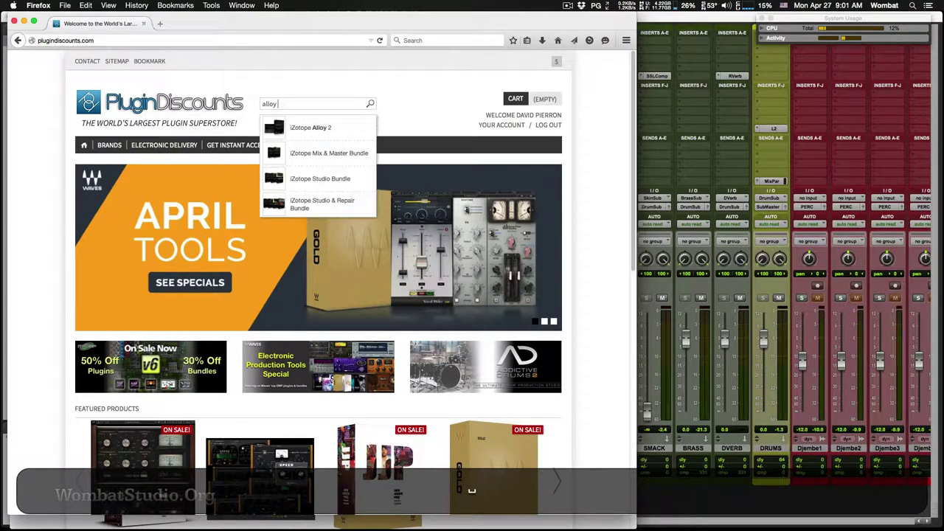
click(295, 128)
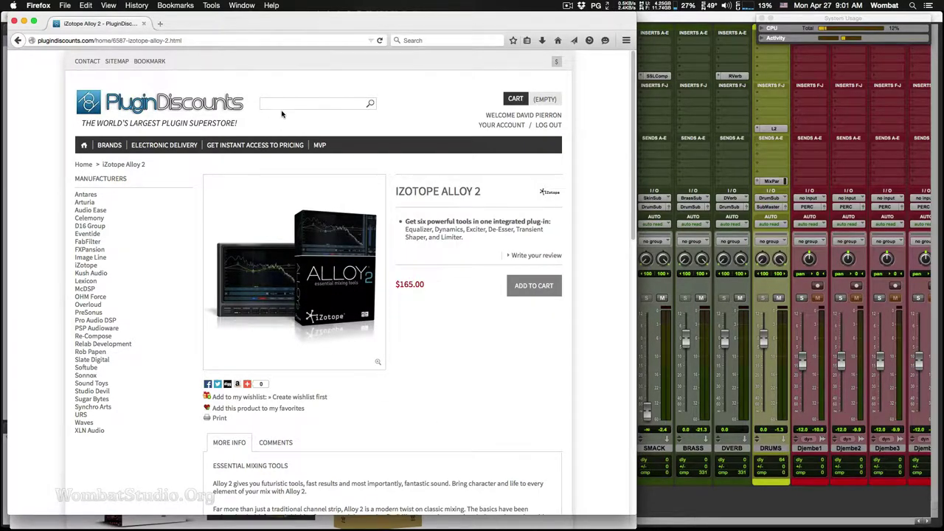
Quit Firefox and Chrome to return to the Pro Tools mix window.
click(38, 5)
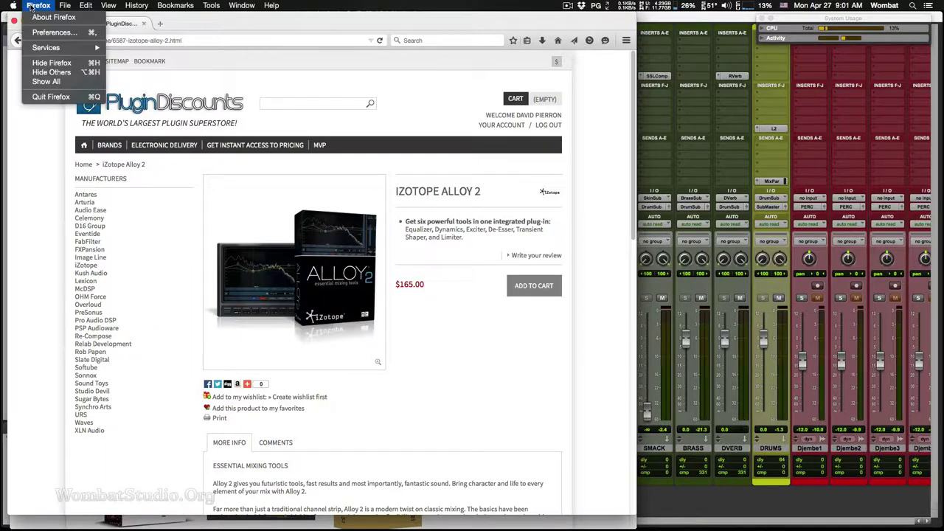
click(36, 97)
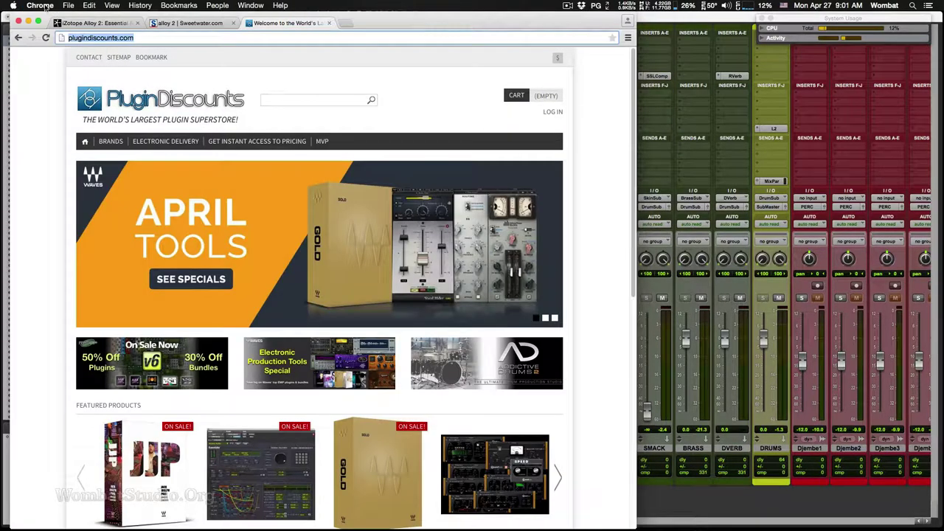
click(47, 6)
click(48, 155)
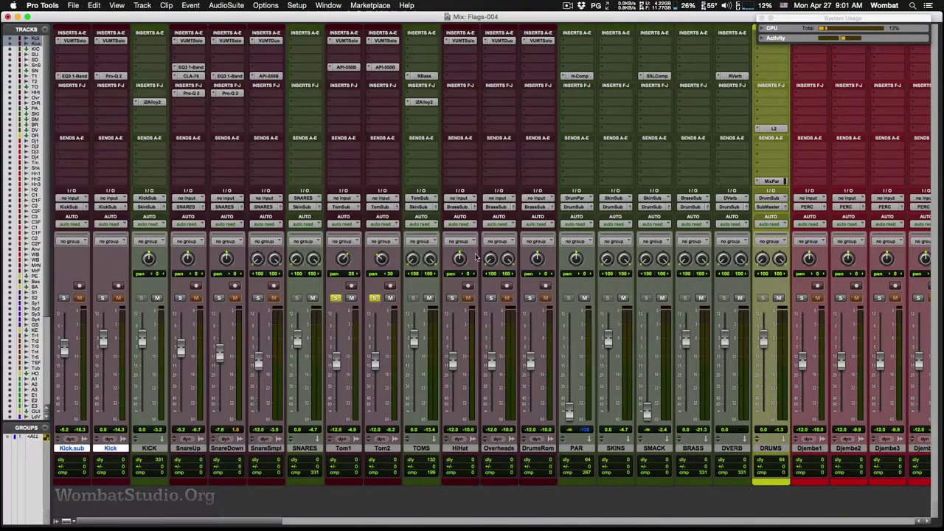
Reopen the Alloy 2 insert on the TOMS track and show its Equalizer module.
click(424, 102)
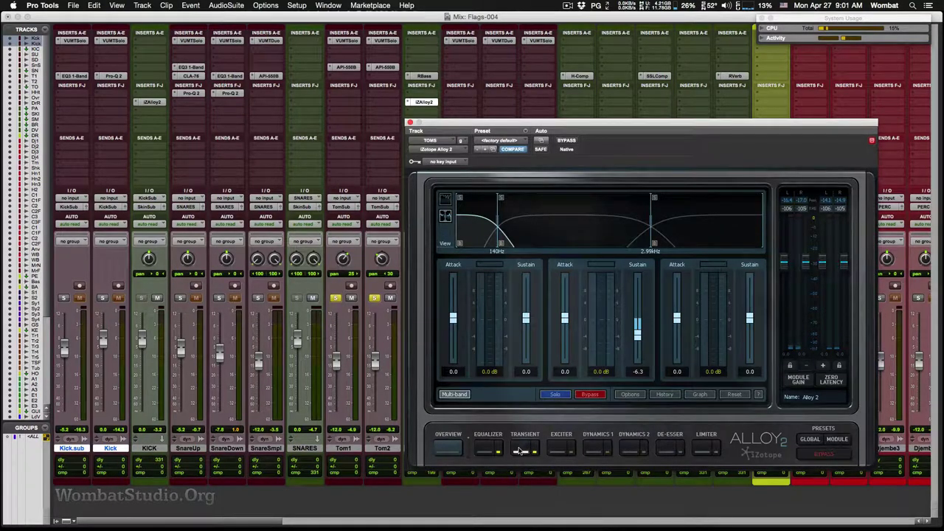
click(488, 451)
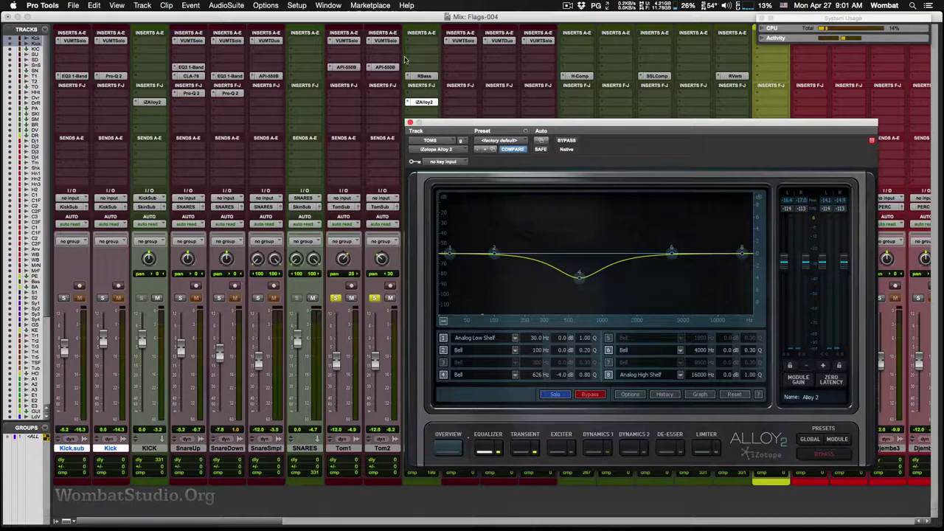
Examine the Exciter module in multi-band and single-band layouts, leaving it bypassed, and show the Dynamics 1 module.
click(559, 449)
click(589, 394)
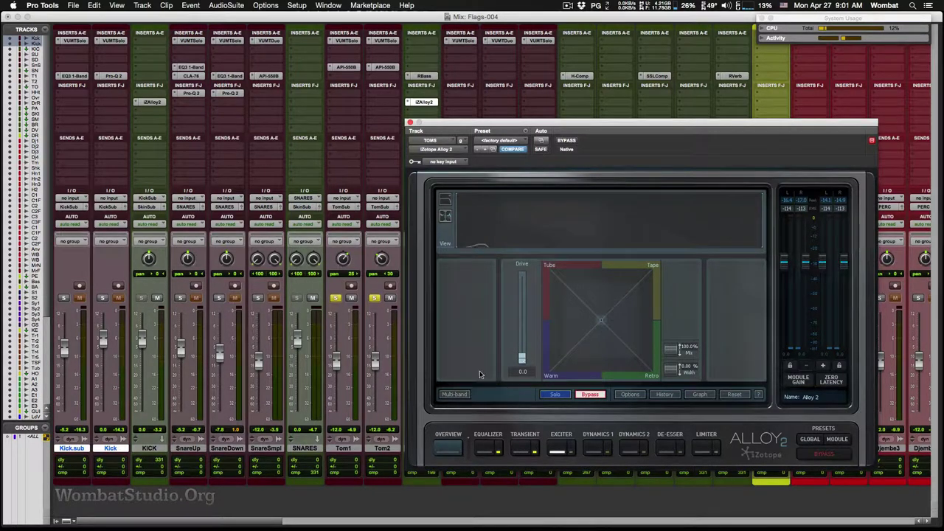
click(454, 395)
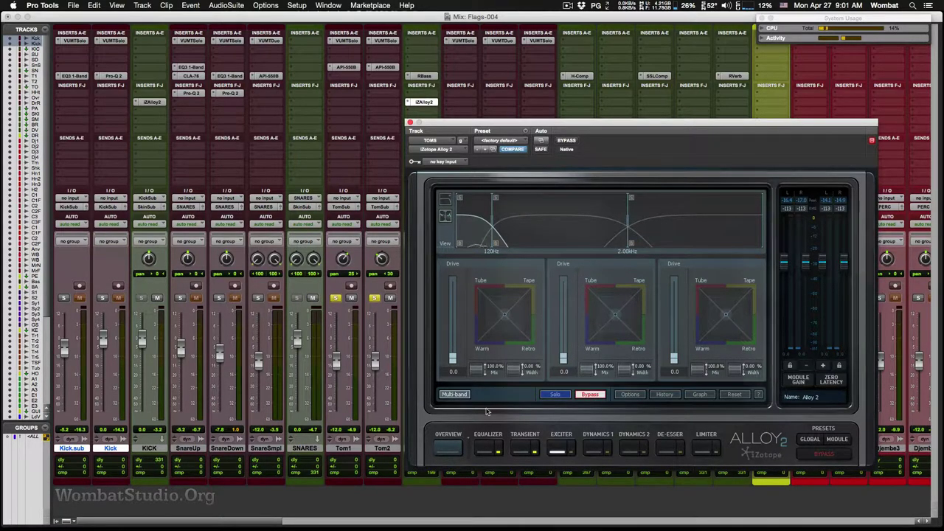
click(454, 394)
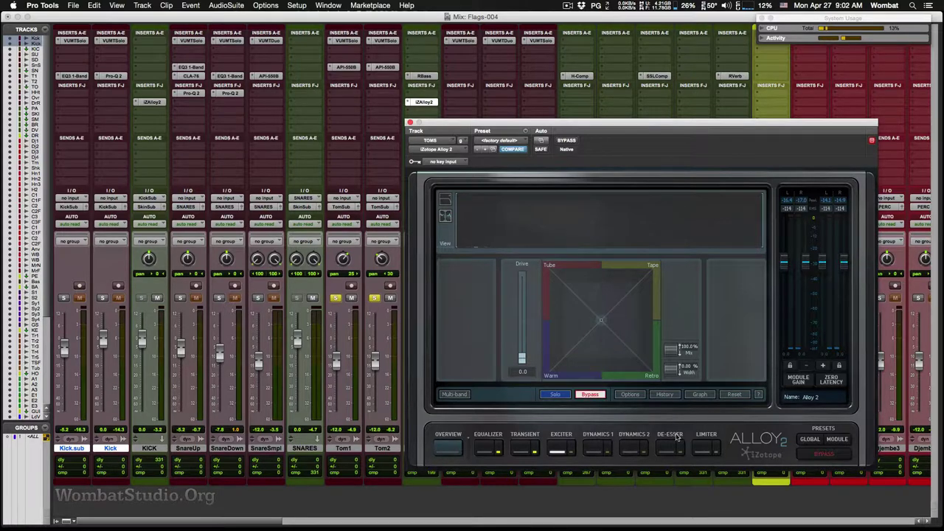
click(598, 448)
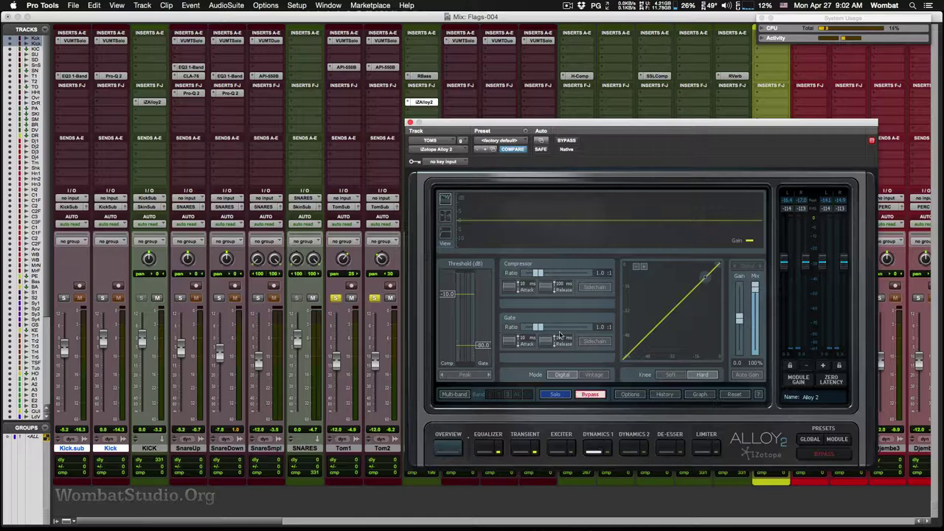
Examine Alloy 2's Dynamics 1, Dynamics 2 and De-Esser modules on the TOMS track.
click(634, 451)
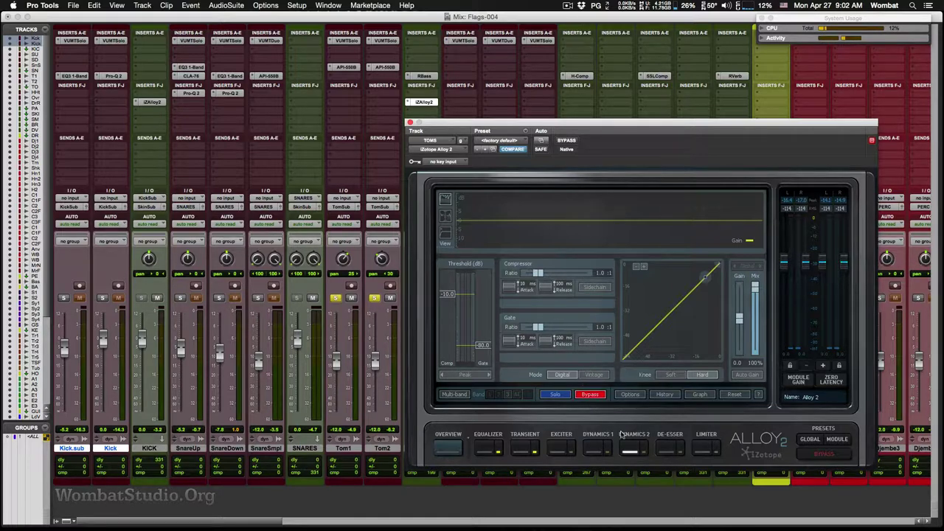
click(591, 450)
click(593, 448)
click(631, 450)
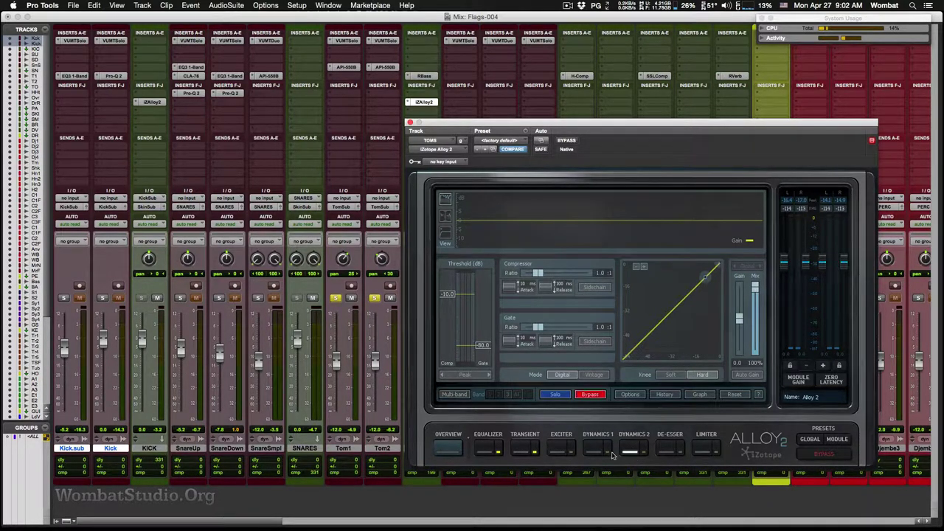
click(668, 452)
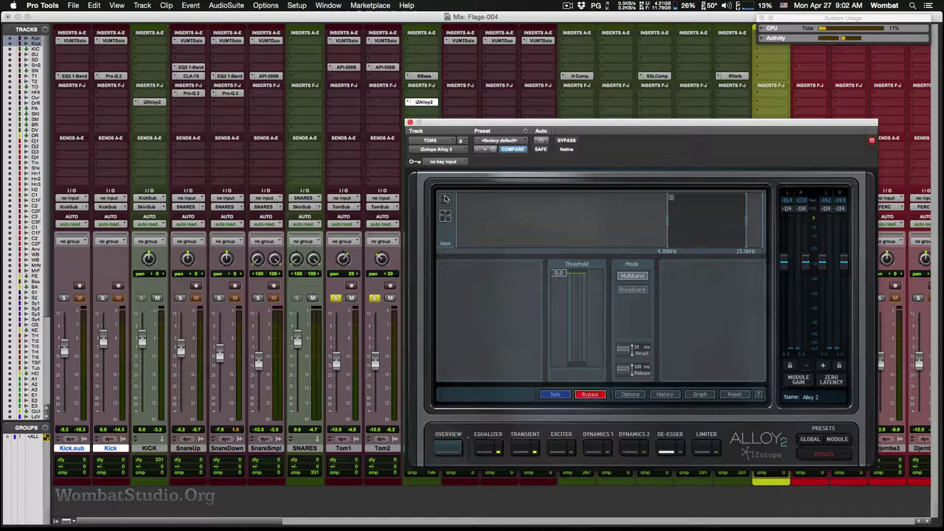
click(444, 202)
View Alloy 2's Limiter module on the TOMS track and on the KICK track, and close the plug-in window.
click(707, 451)
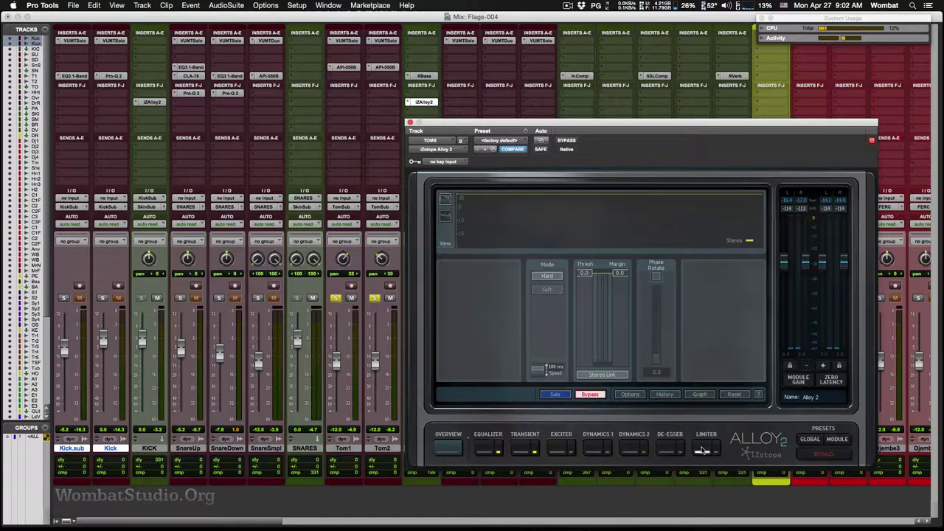
click(152, 103)
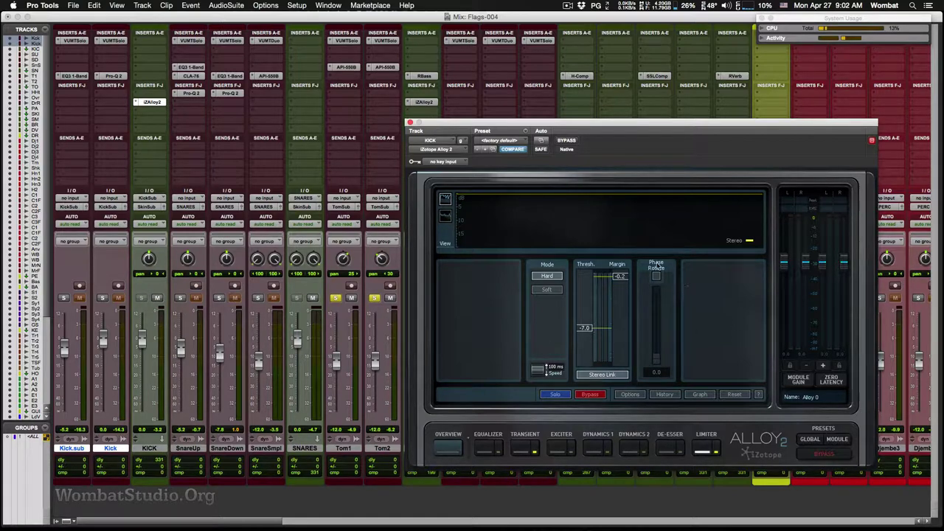
click(410, 123)
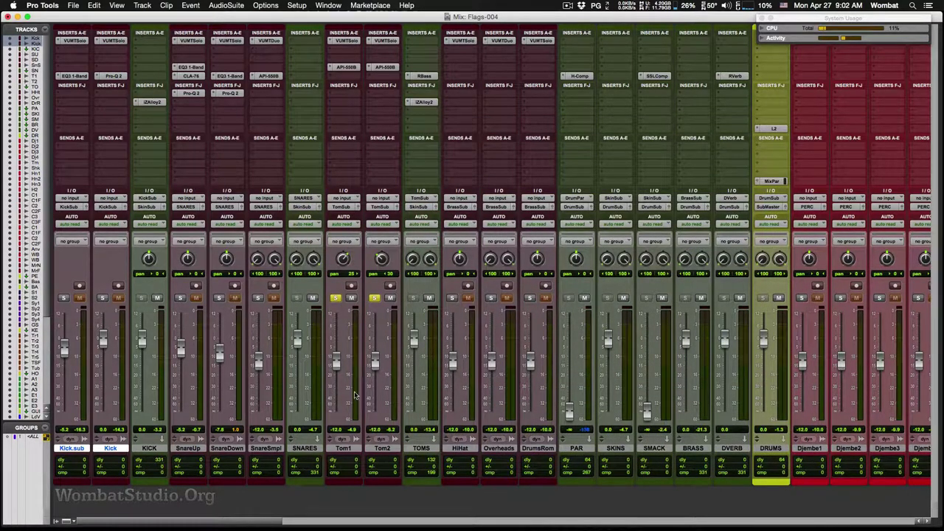
Play the toms briefly, stop playback, unsolo Tom1 and Tom2, and solo the HiHat track.
key(space)
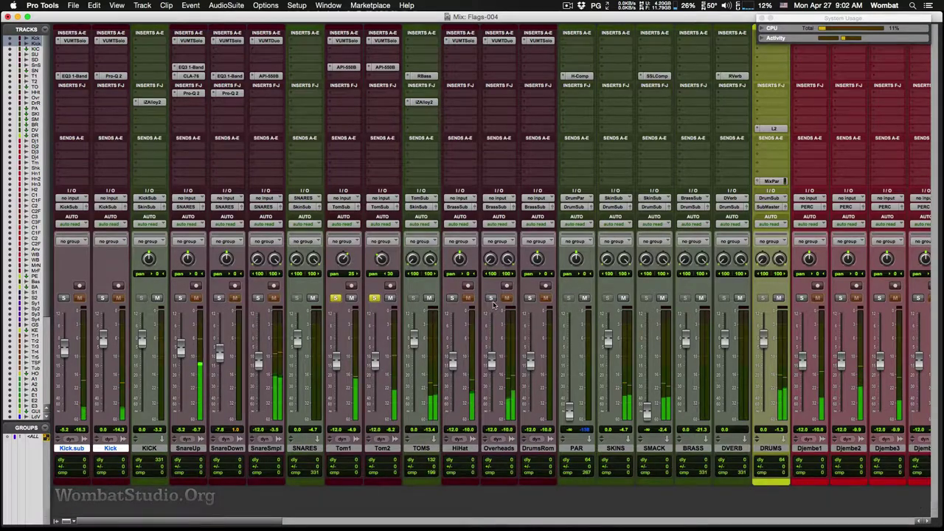
key(space)
click(374, 299)
click(336, 299)
click(452, 298)
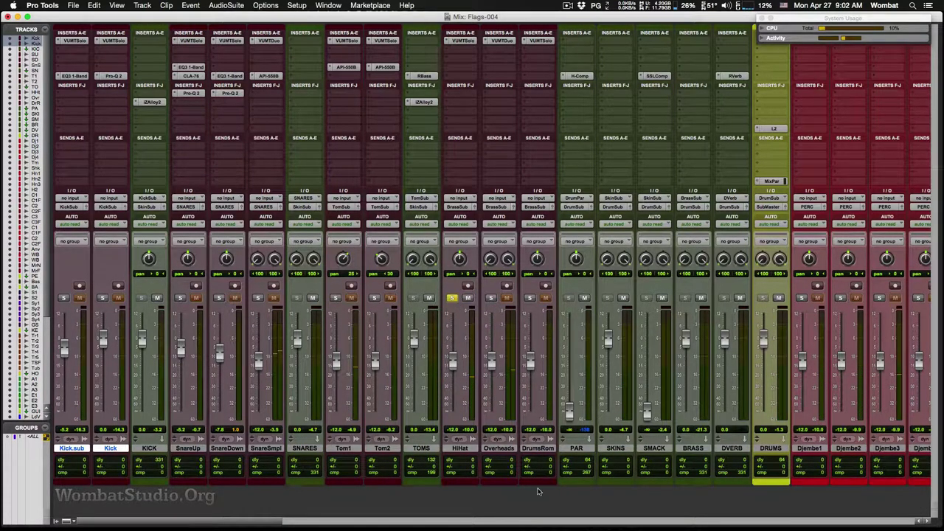
Select the HiHat passage from 2:31 to 2:49 in the Edit window and play it from the Mix window.
key(super+equal)
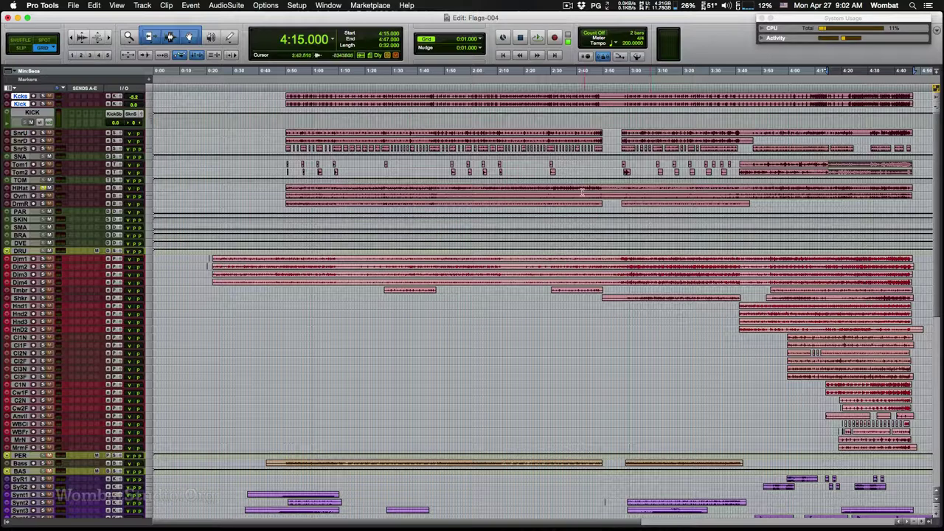
drag(554, 189, 599, 190)
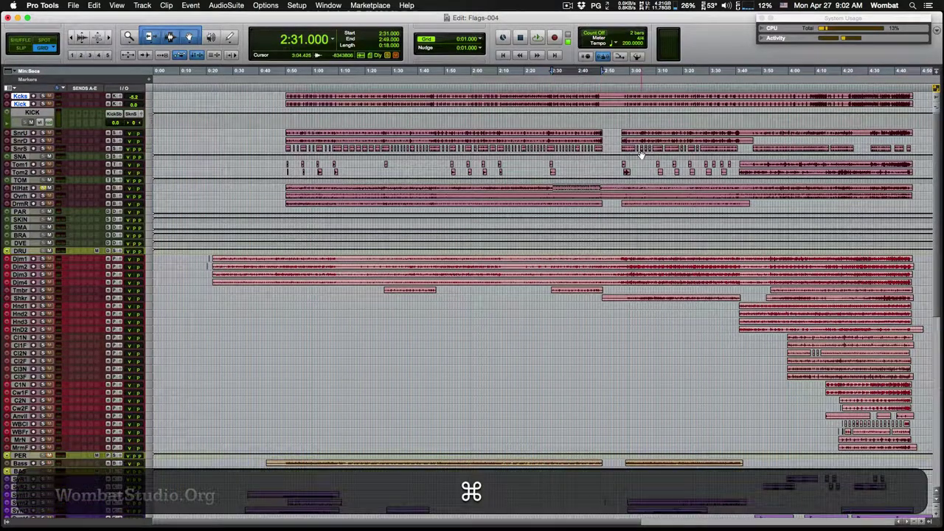
key(super+equal)
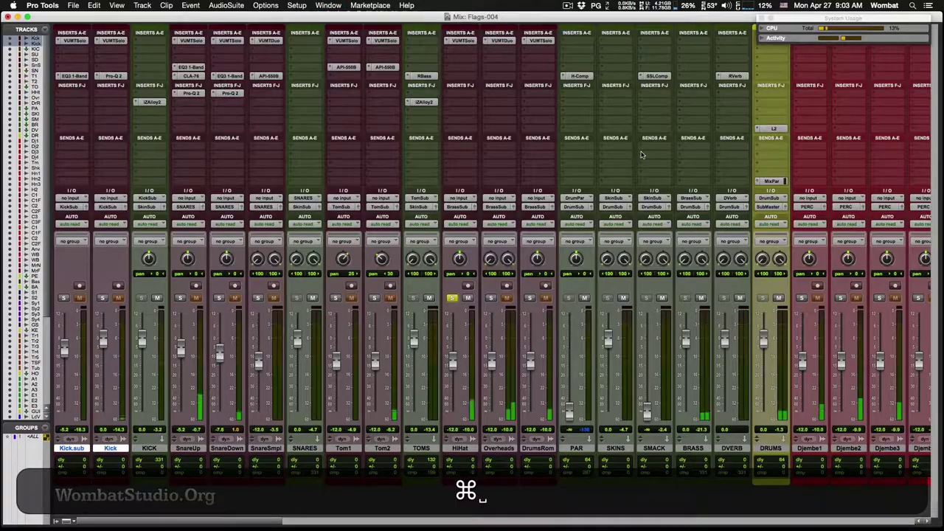
Insert FabFilter Pro-Q 2 (mono) in the HiHat track's fifth insert slot and add a low cut at about 745 Hz.
click(462, 76)
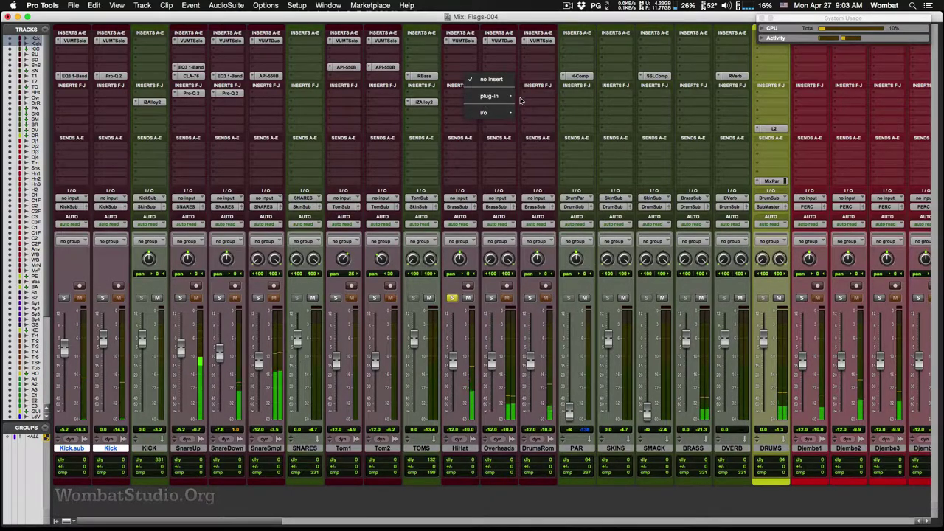
mouse_move(536, 98)
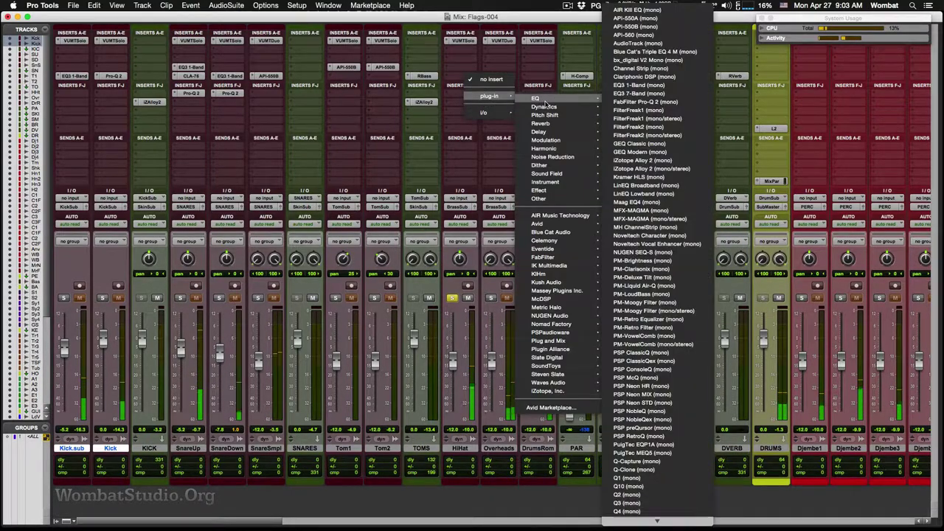
click(643, 102)
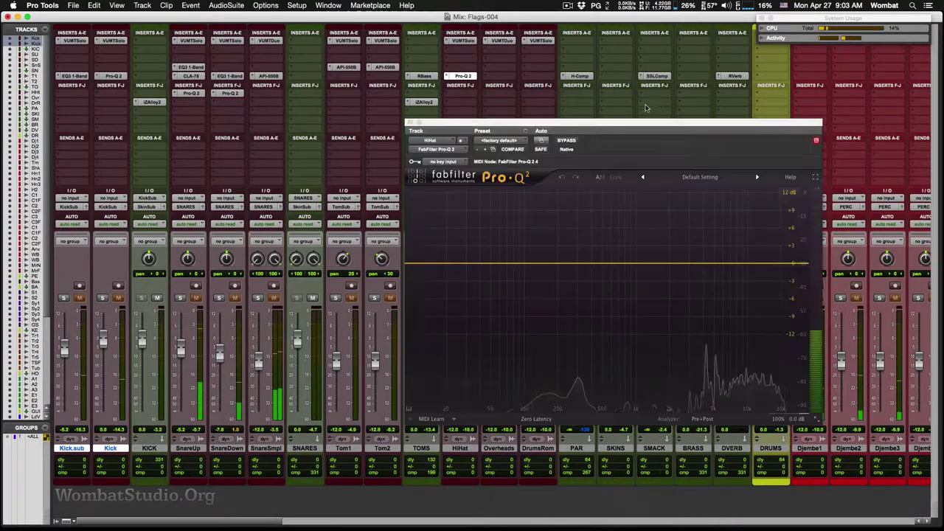
click(413, 264)
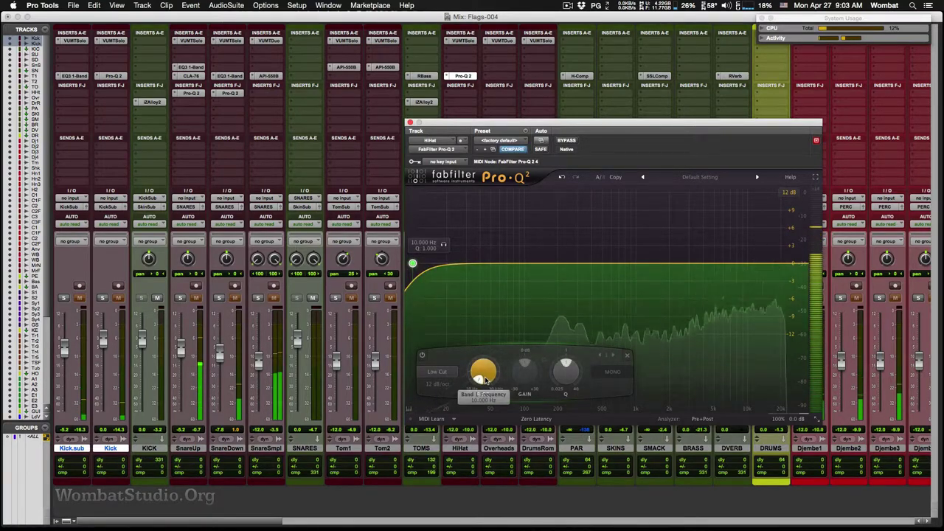
drag(485, 379, 467, 362)
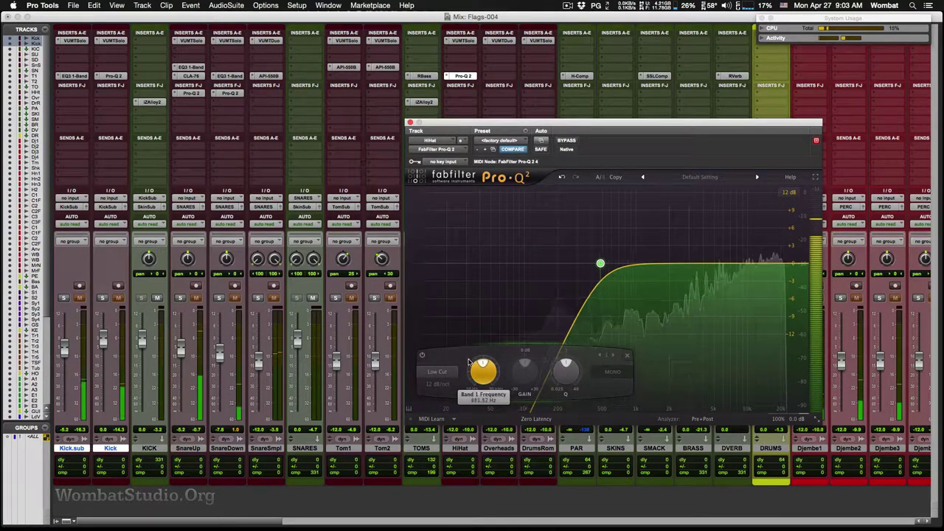
drag(467, 362, 469, 355)
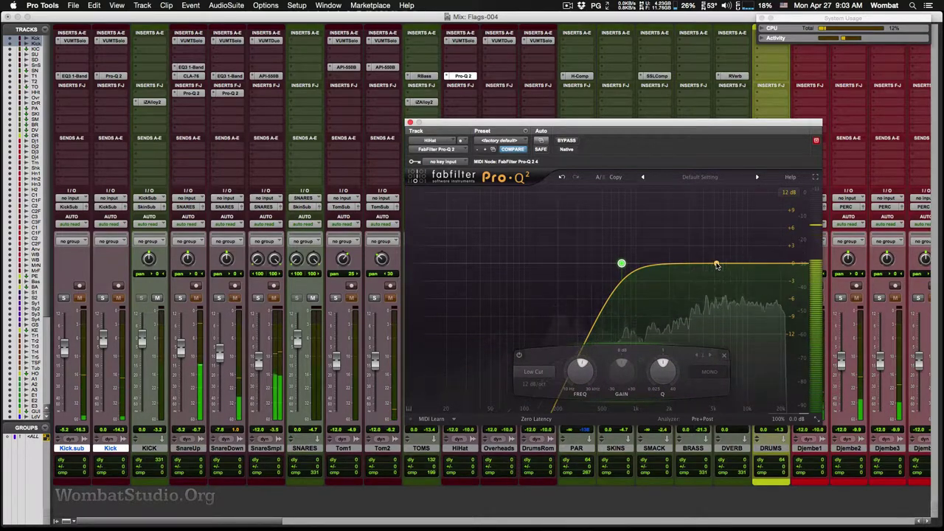
Try Pro-Q 2's FL-Brass preset from the V1 Preset Folder on the HiHat, and undo loading it.
click(502, 140)
click(503, 140)
click(704, 177)
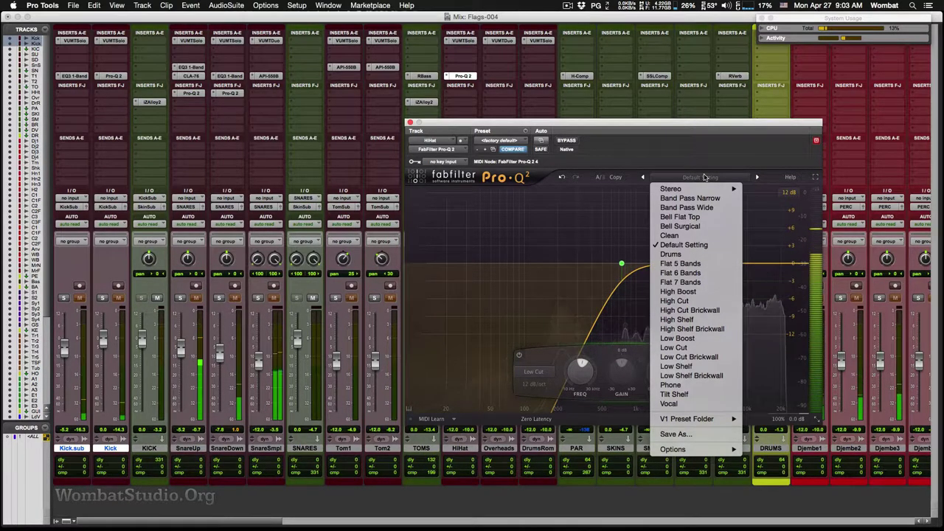
mouse_move(698, 420)
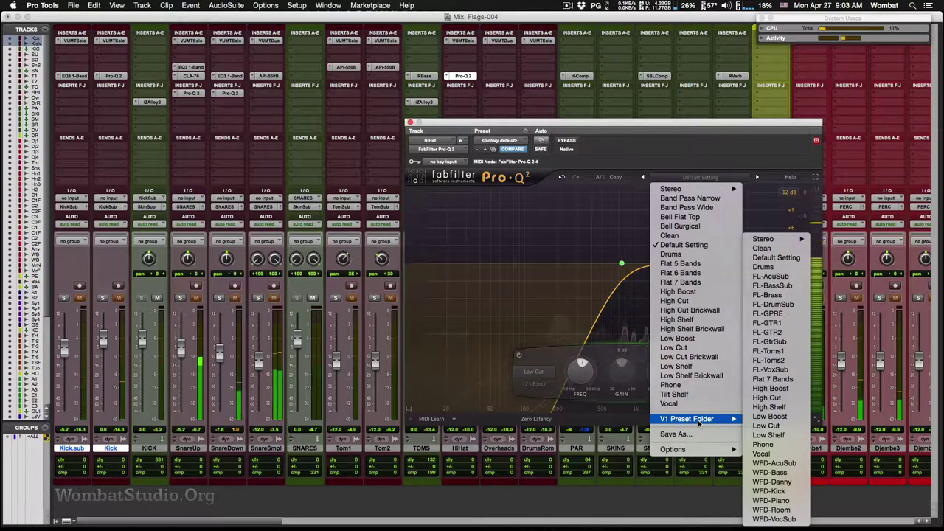
click(768, 295)
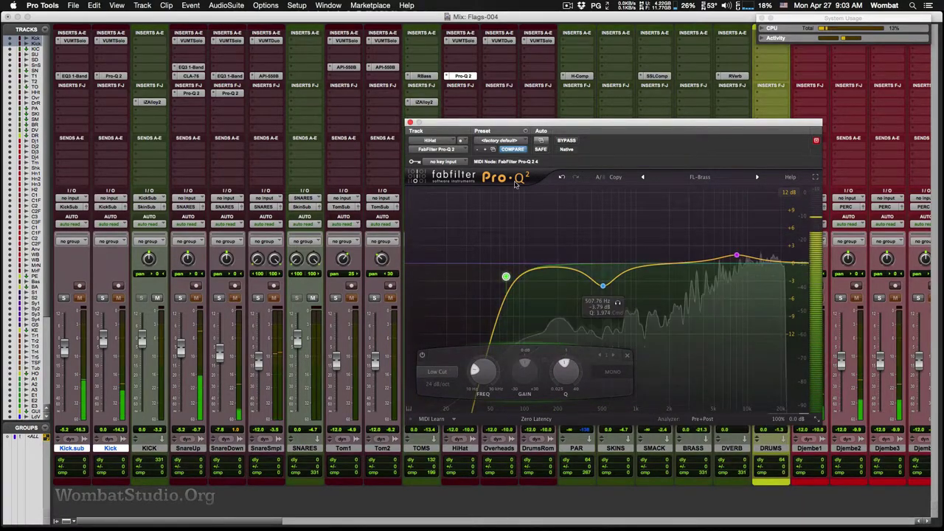
click(562, 177)
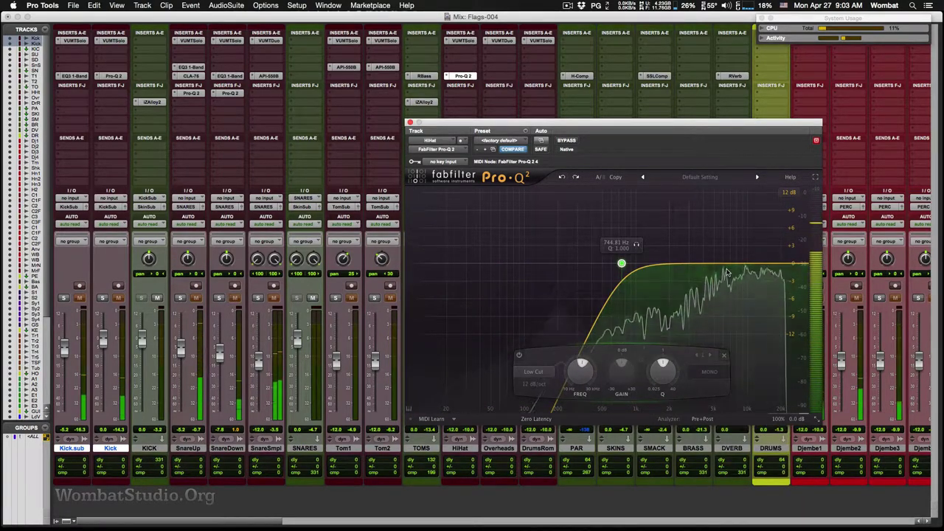
Add a high shelf boosting the HiHat's highs by about 3 dB in Pro-Q 2, stop playback and close the plug-in.
click(803, 265)
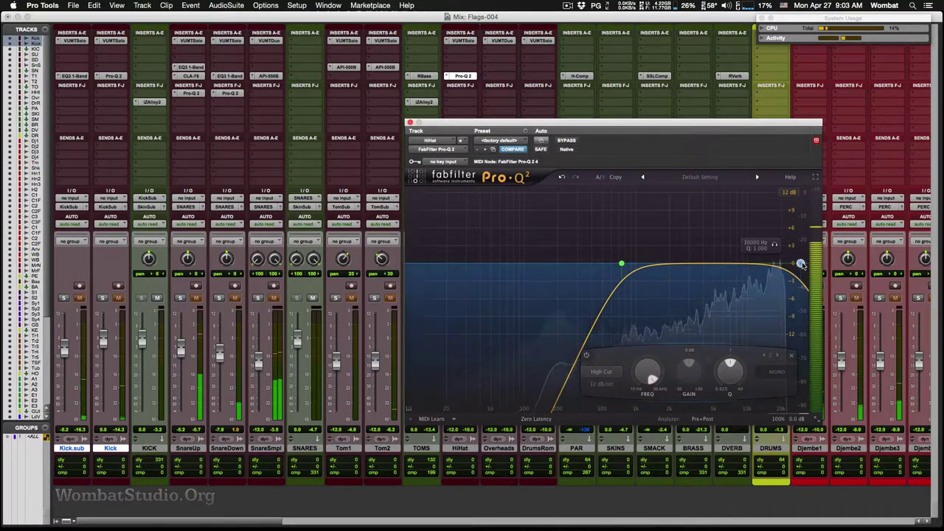
click(601, 373)
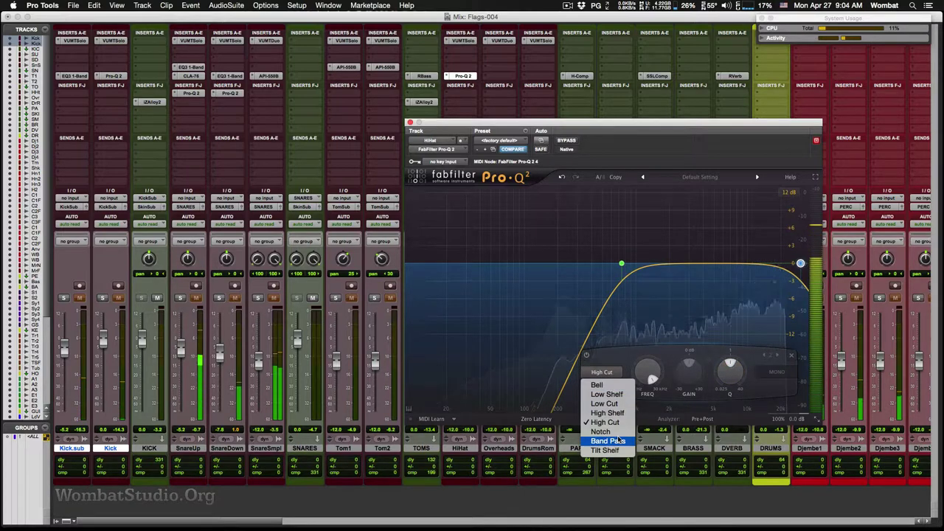
click(620, 413)
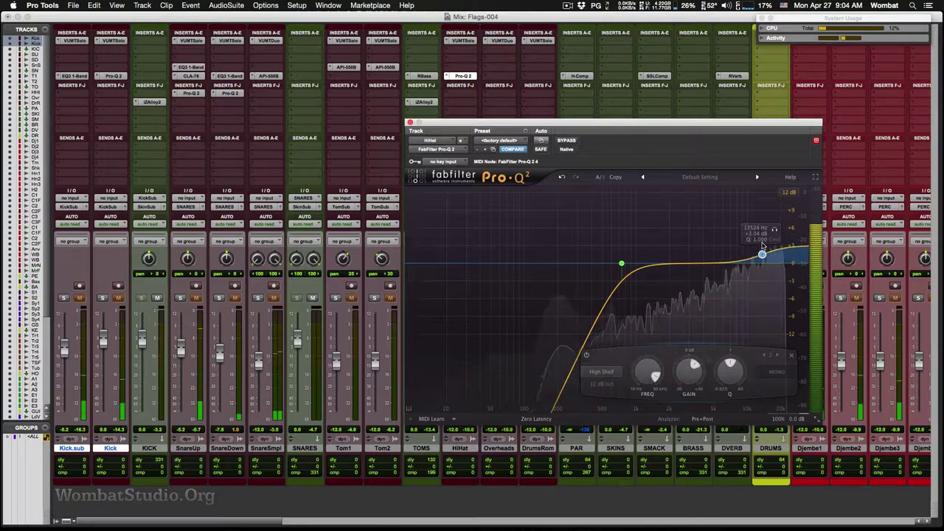
mouse_move(724, 245)
mouse_down()
mouse_move(708, 249)
mouse_move(734, 245)
mouse_up()
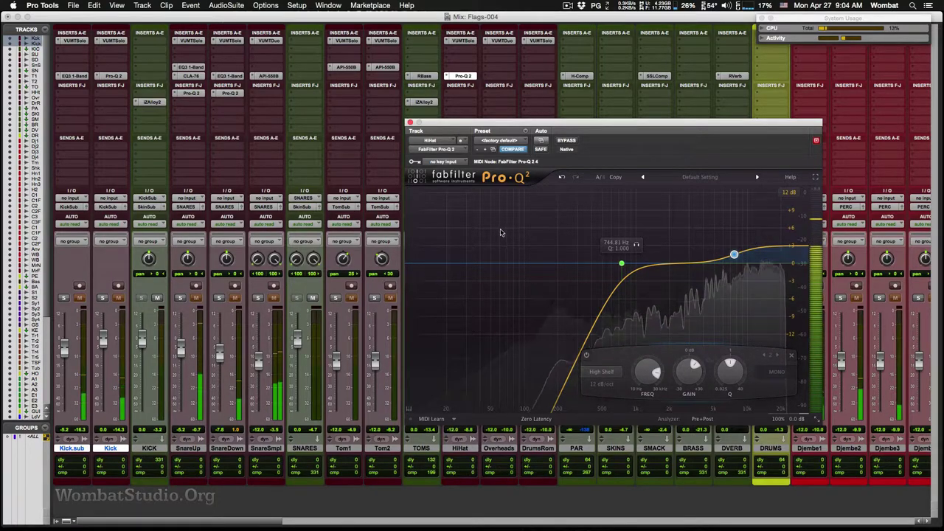
key(space)
click(410, 123)
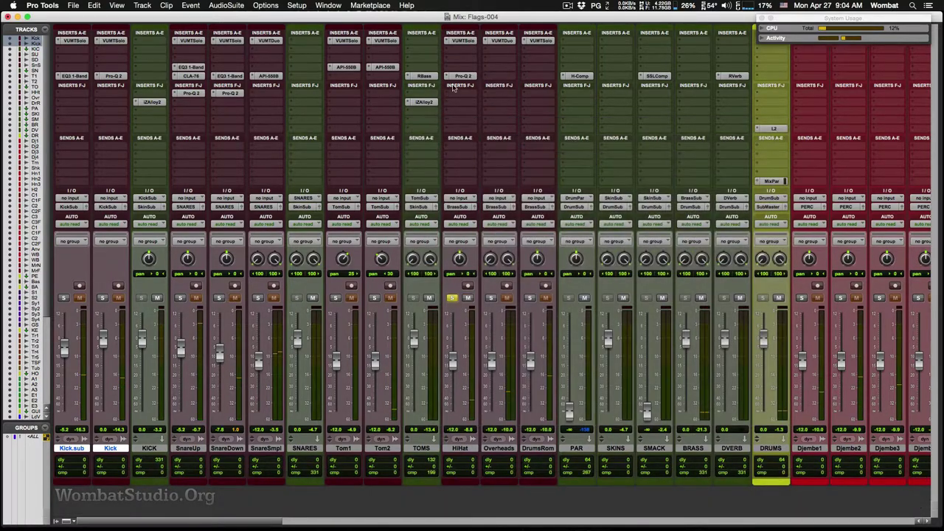
Replace Pro-Q 2 on the HiHat track with the Maag EQ4 (mono) equalizer.
click(464, 76)
click(441, 150)
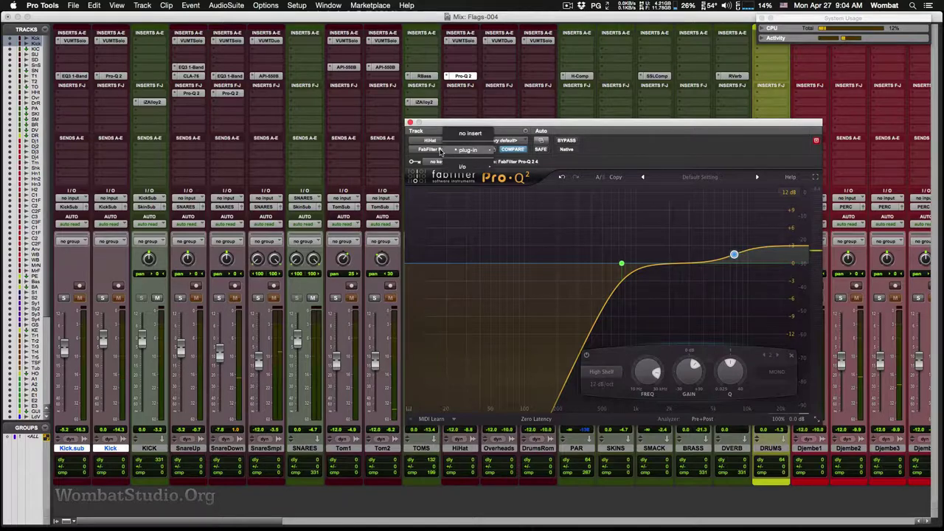
mouse_move(489, 153)
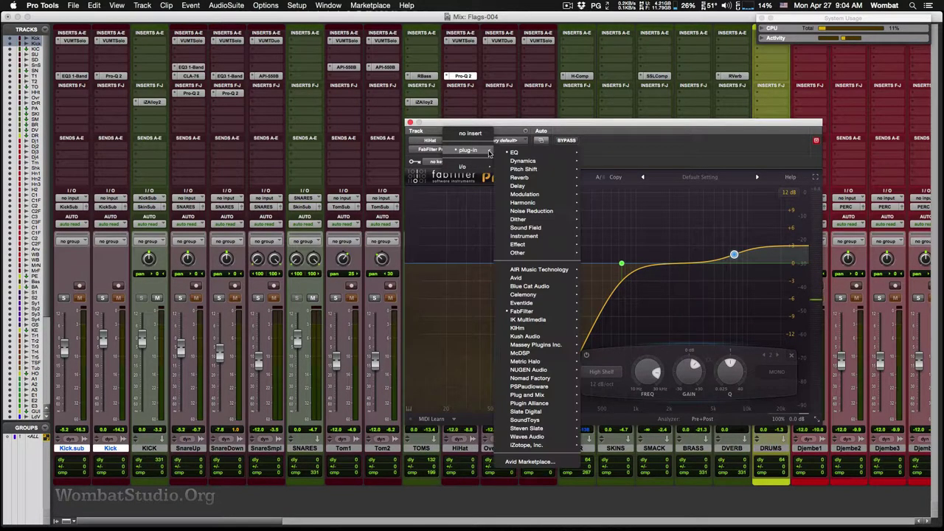
mouse_move(531, 152)
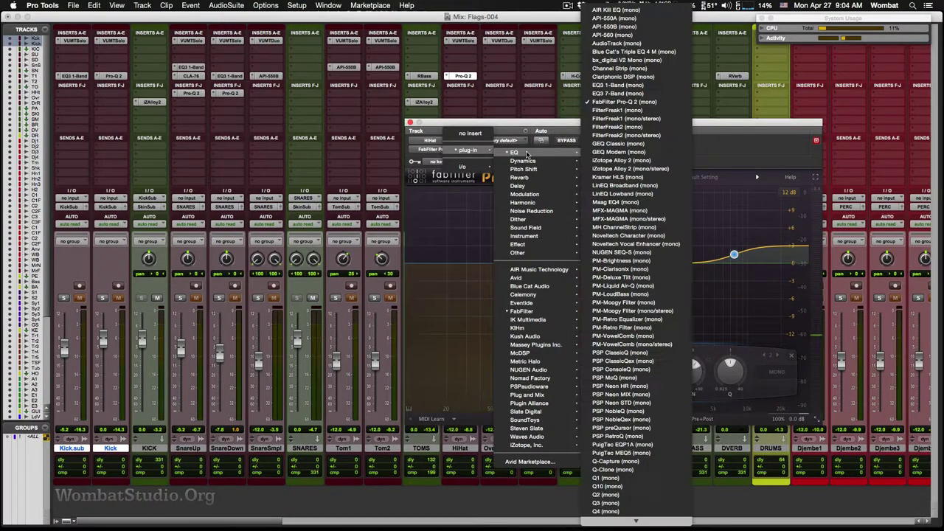
click(639, 202)
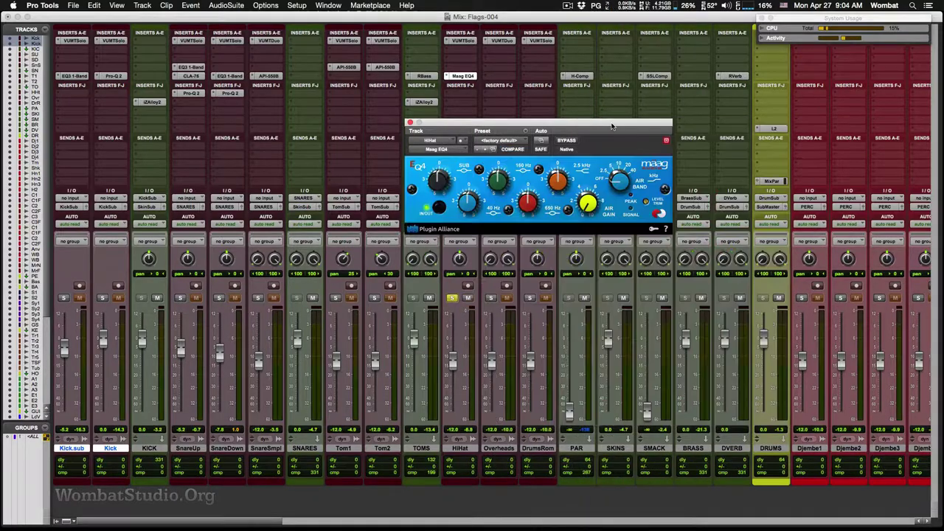
Switch on the EQ4's Air Band by raising its frequency setting, and play the soloed HiHat.
drag(611, 126, 513, 196)
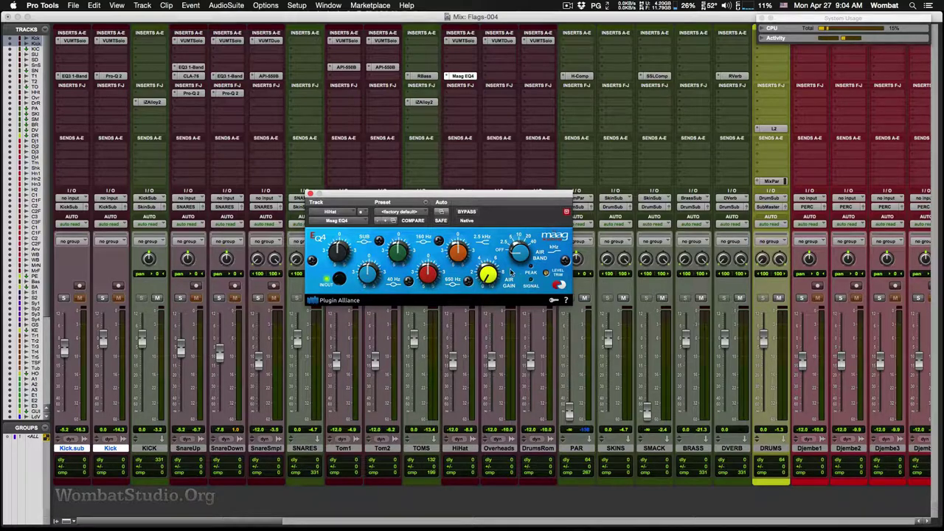
drag(520, 251, 519, 216)
key(space)
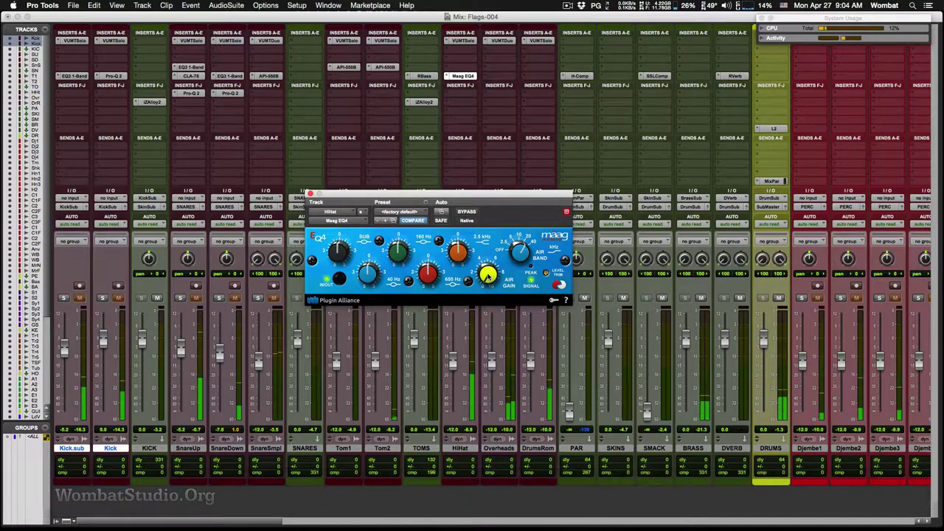
Try a +0.5 boost on the EQ4's 2.5 kHz band, and reset that band to its default.
drag(489, 196, 718, 255)
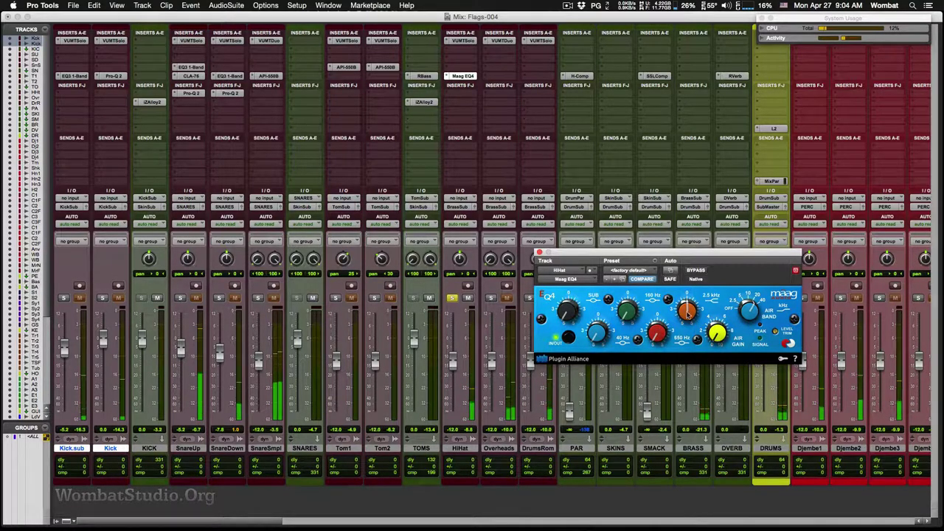
drag(685, 312, 685, 306)
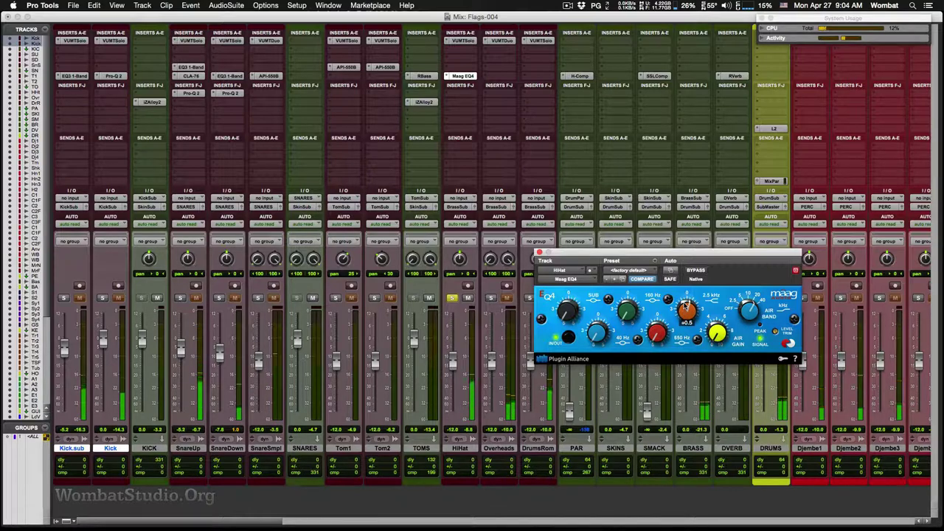
alt+click(687, 314)
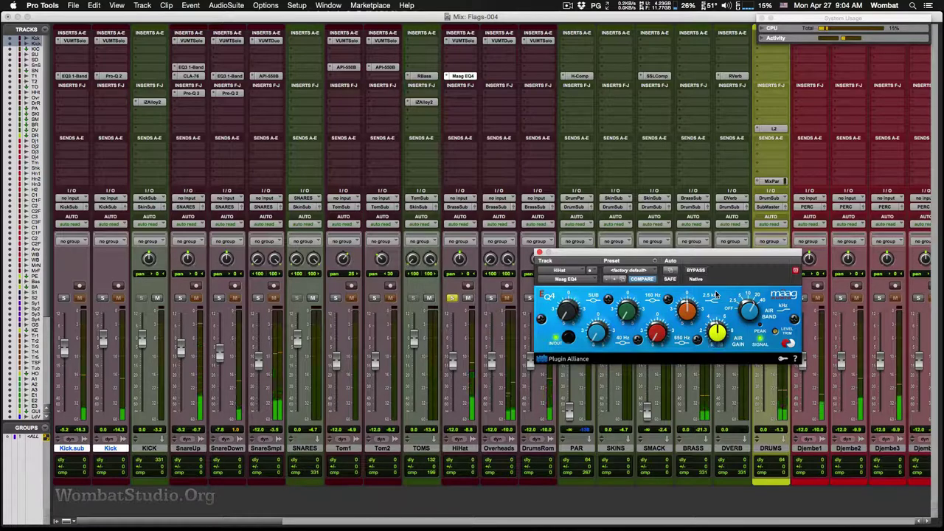
Finish adjusting the EQ4's Air Band on the HiHat, close the plug-in and unsolo the track.
drag(750, 310, 718, 340)
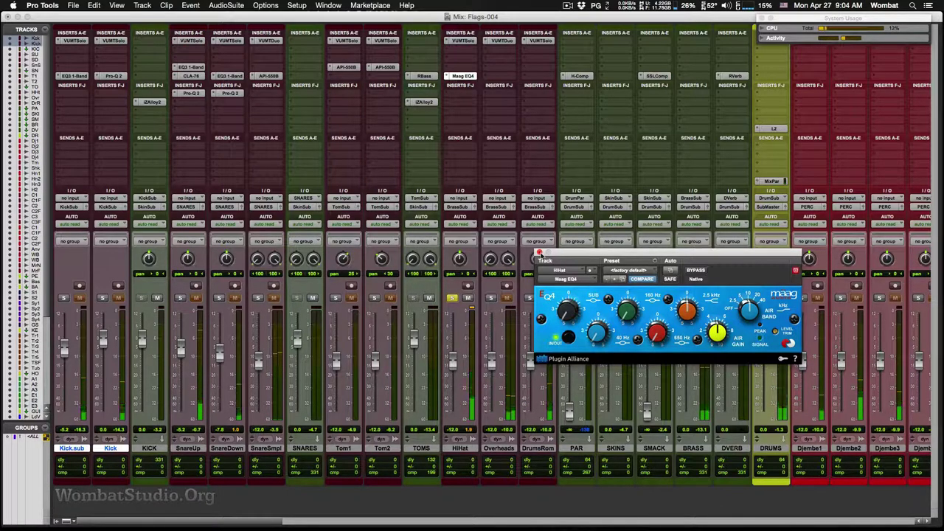
click(539, 253)
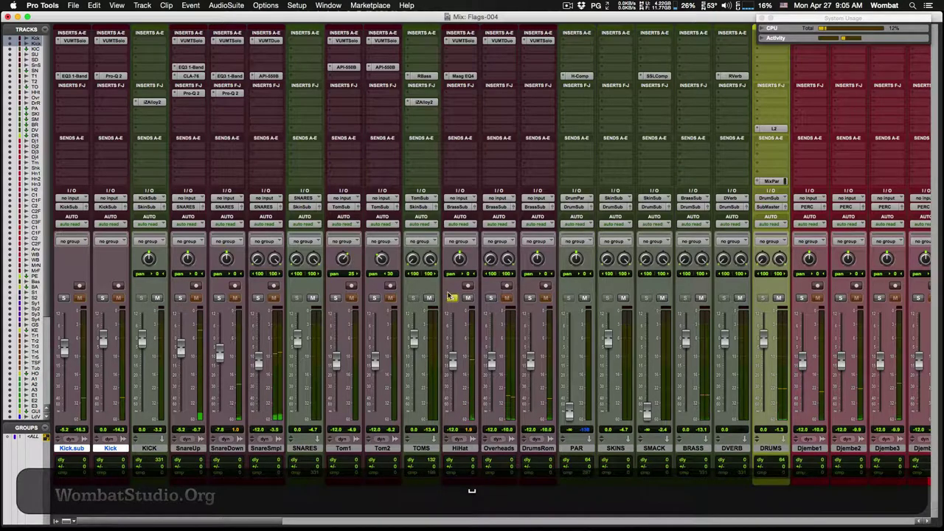
click(453, 298)
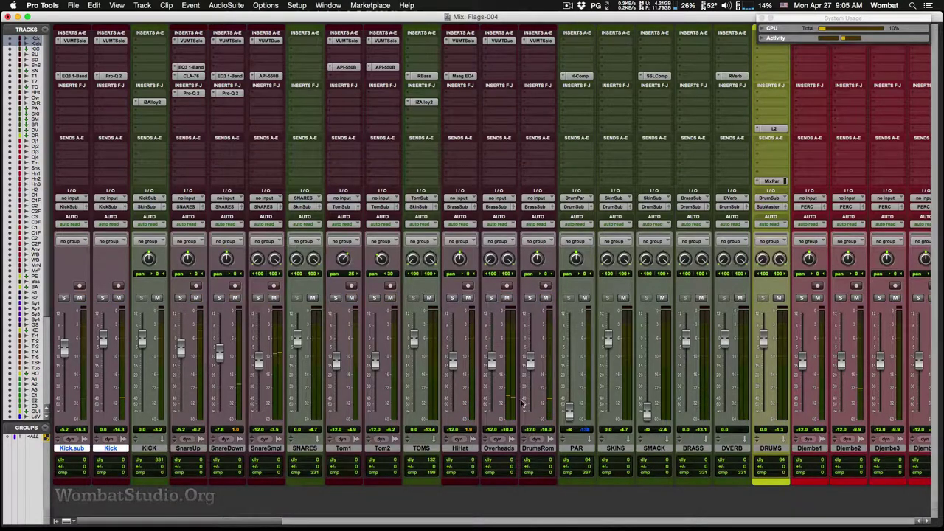
Solo the Overheads track and play it from 4:24 on the timeline.
click(490, 297)
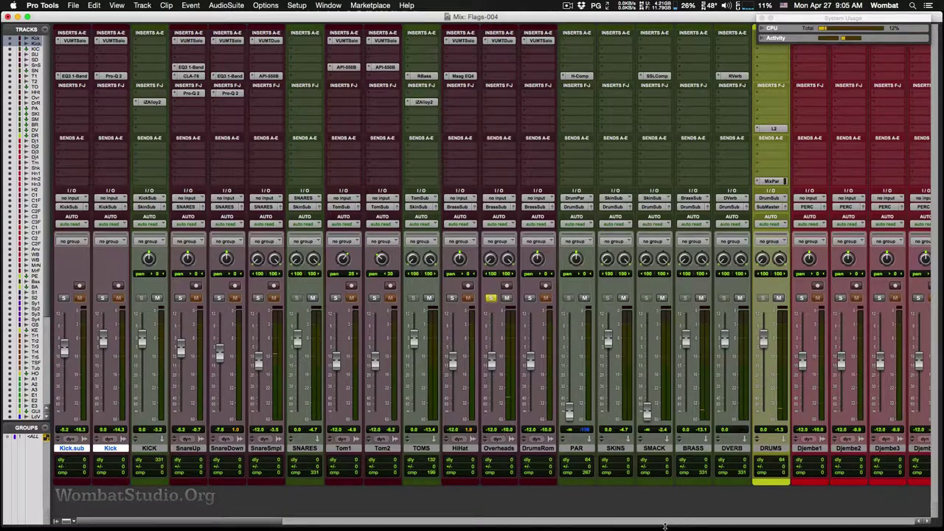
key(super+equal)
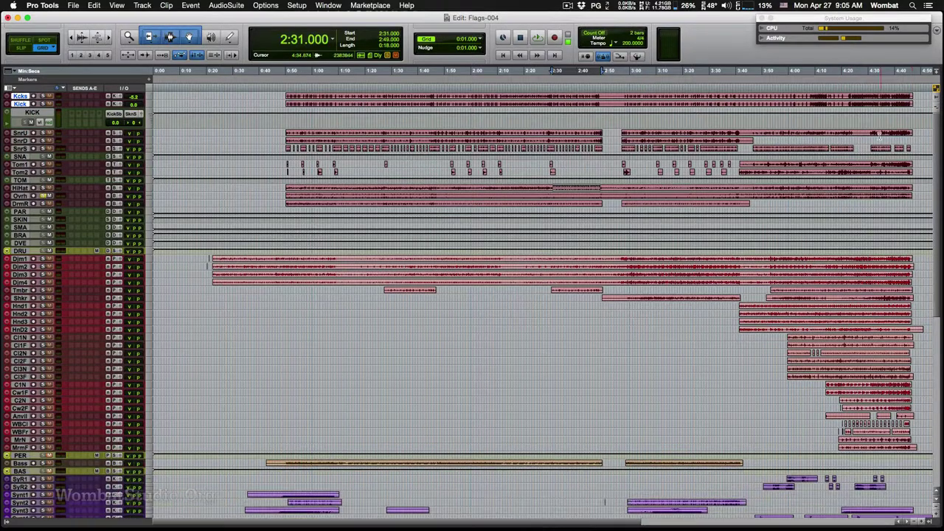
click(853, 84)
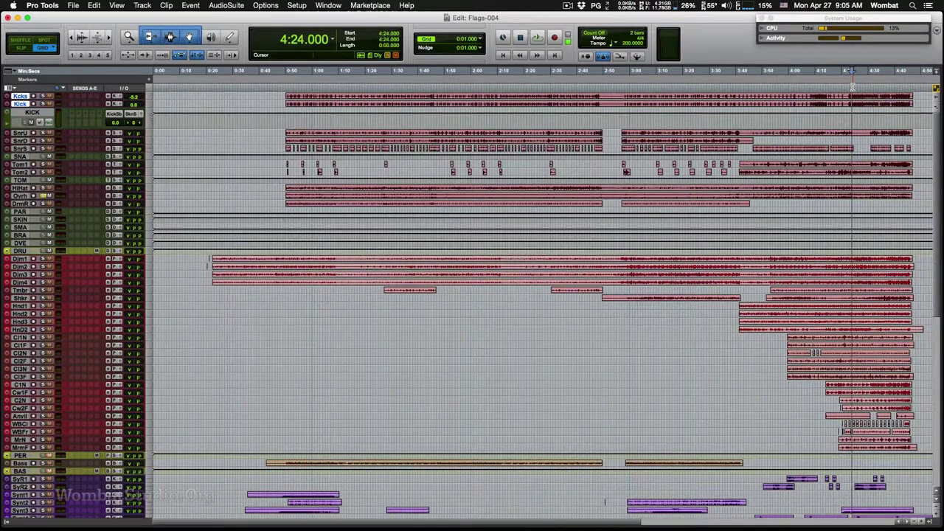
key(space)
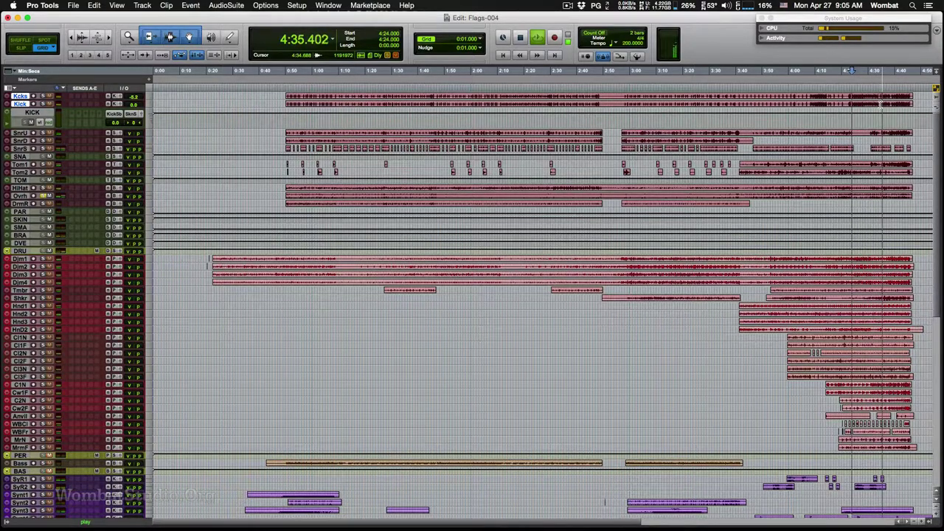
key(space)
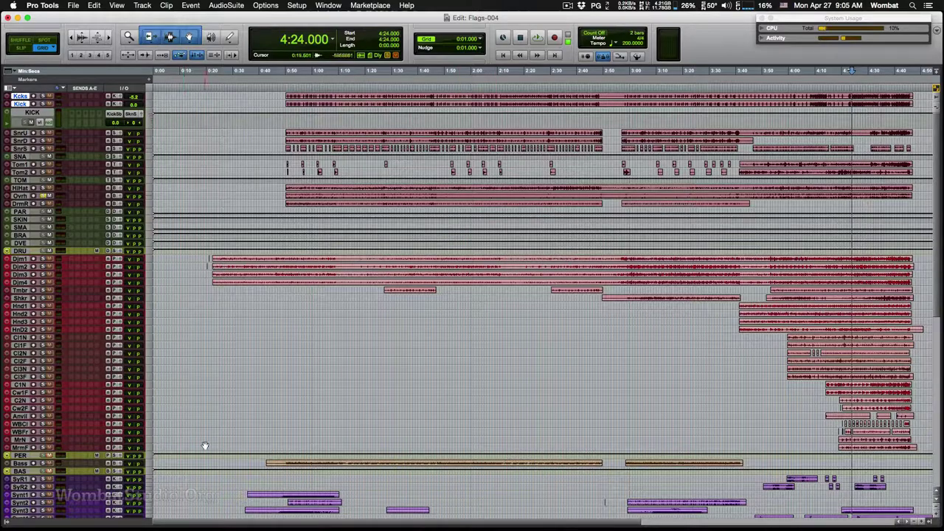
Move the solo from Overheads to the DrumsRoom track and listen to it.
key(super+equal)
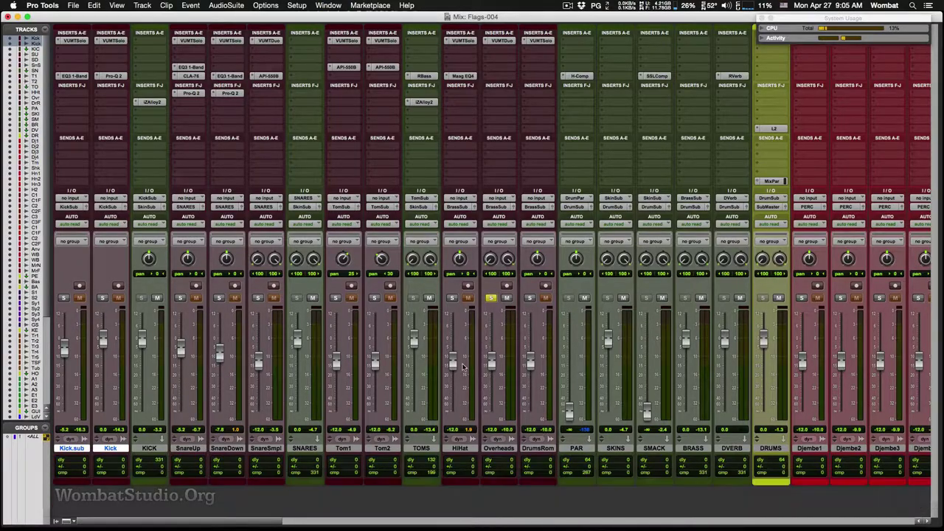
click(490, 298)
click(529, 298)
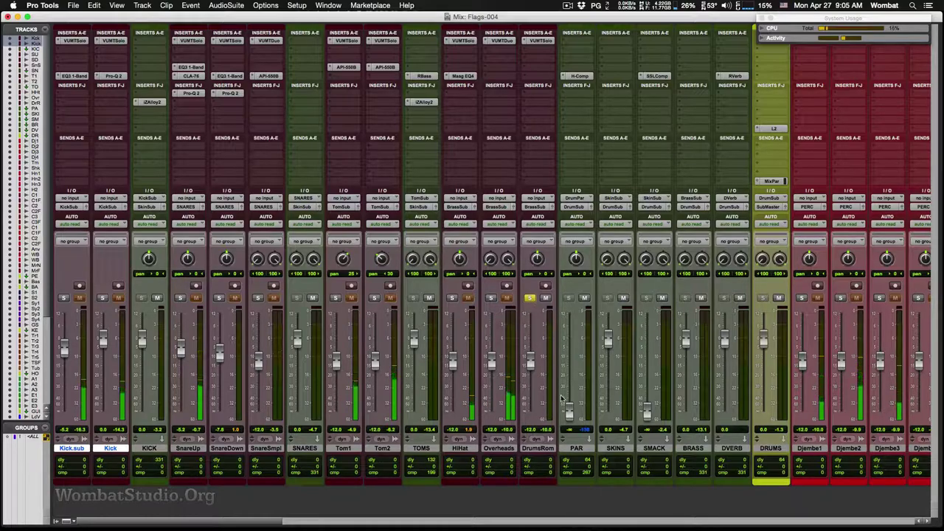
Extend the end of the DrumsRoom track's last clip to 4:48.
key(super+equal)
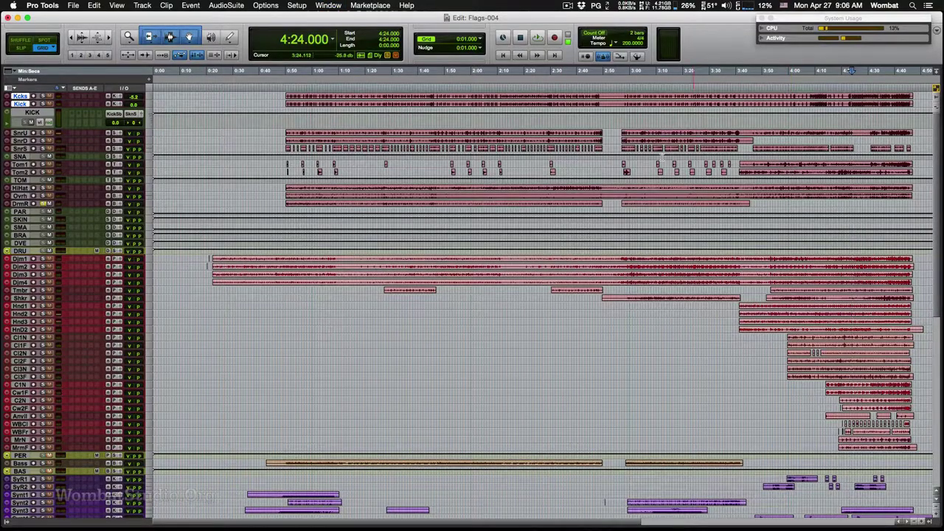
click(21, 204)
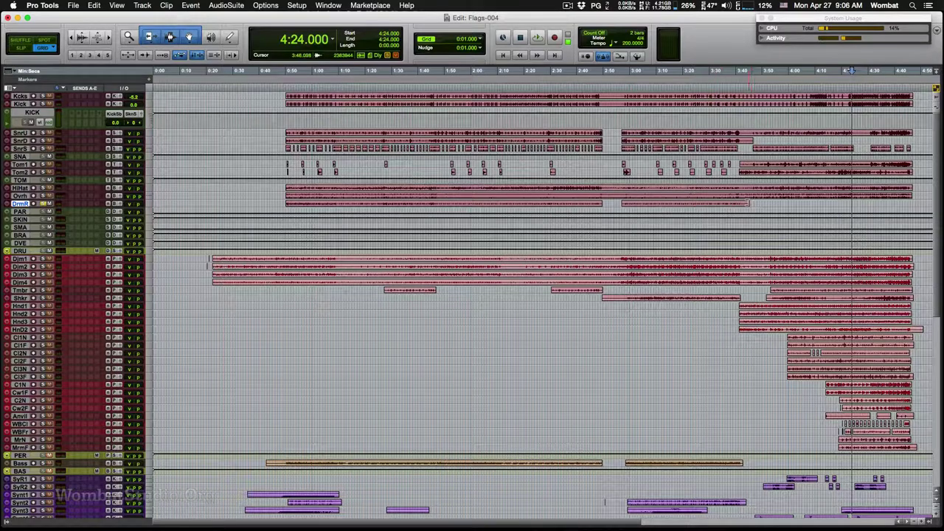
drag(747, 203, 788, 209)
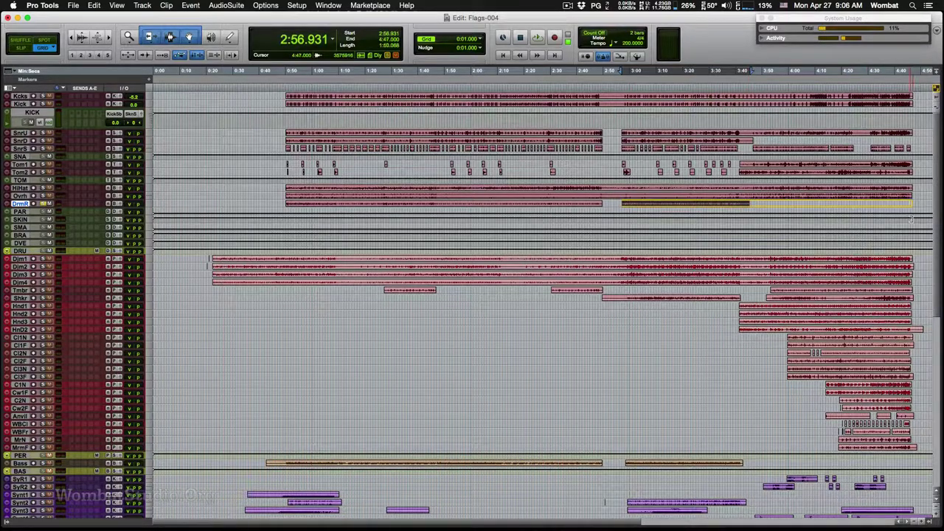
drag(912, 219, 915, 217)
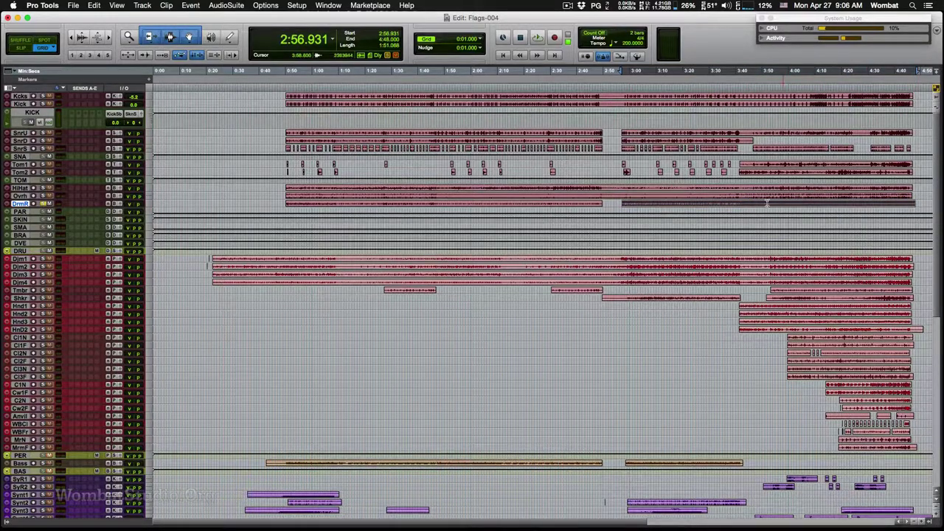
Play the extended DrumsRoom clip from 3:39 and undo the extension.
click(734, 201)
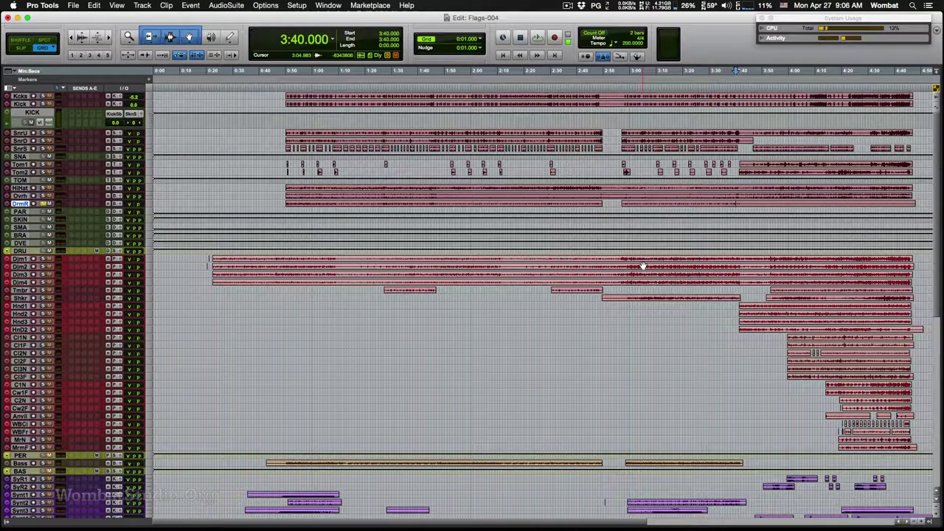
key(space)
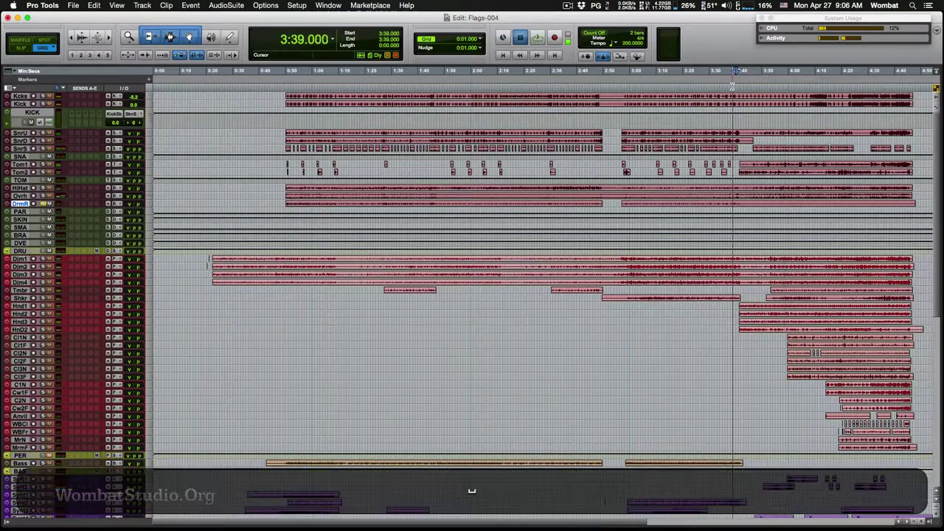
key(space)
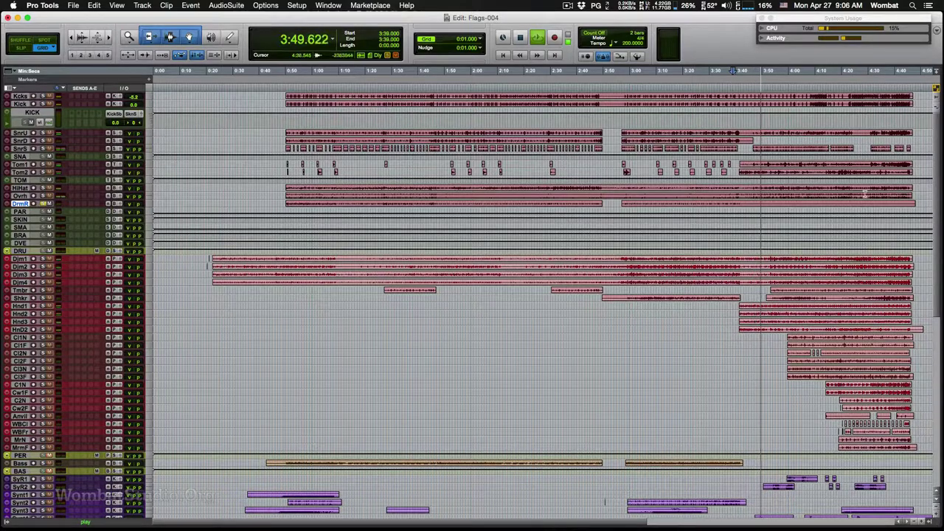
key(space)
key(super+z)
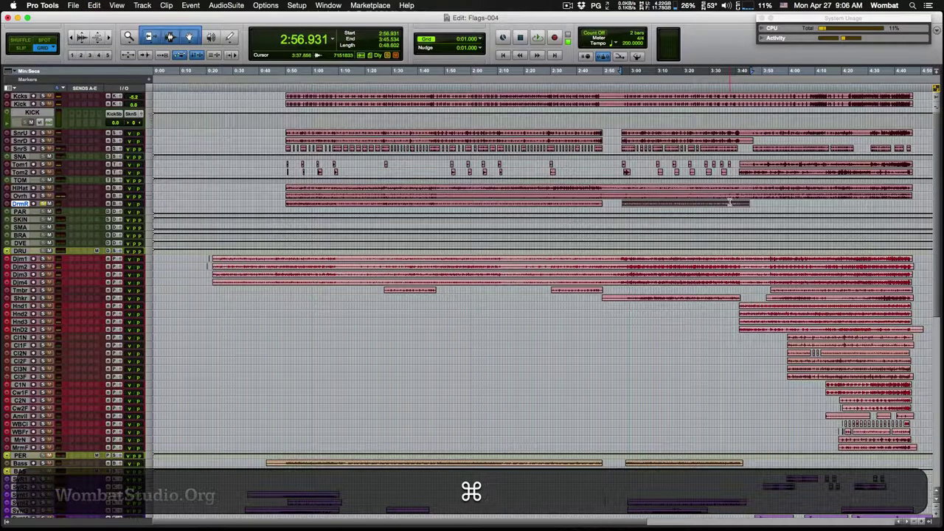
Play the soloed DrumsRoom track from 1:04, then stop playback.
click(729, 201)
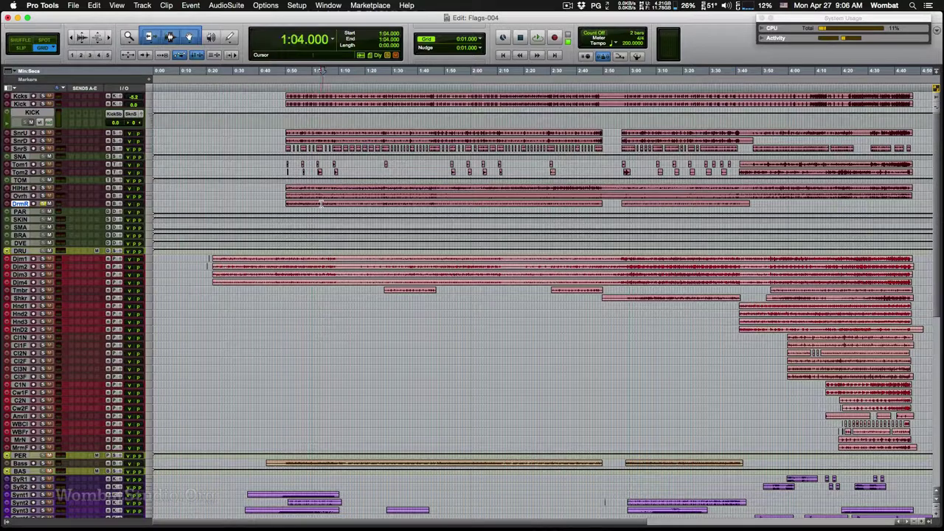
key(space)
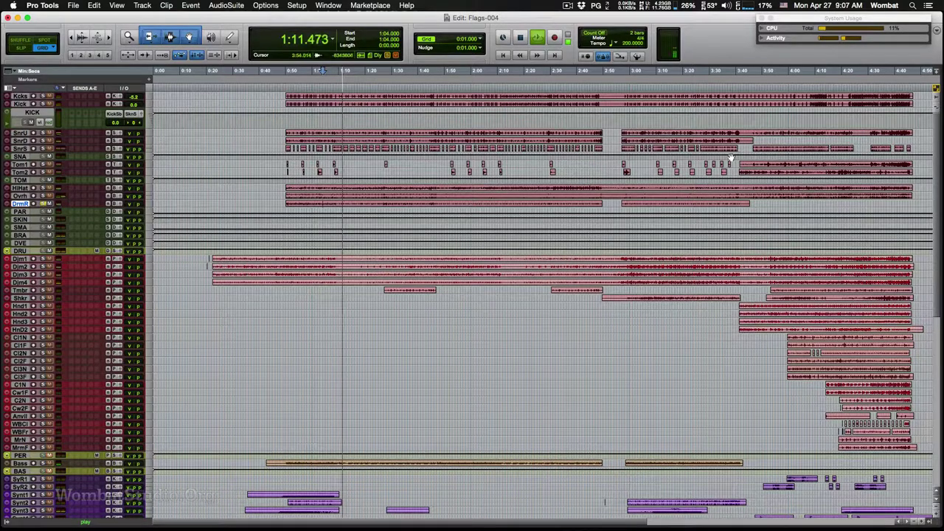
key(space)
Move the solo from DrumsRoom to Overheads and play a passage from 1:32.
click(397, 194)
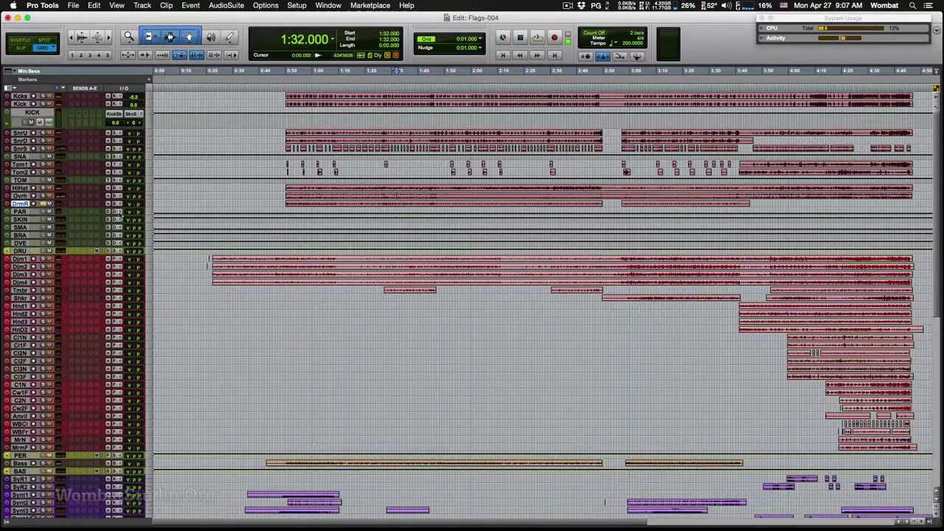
key(super+equal)
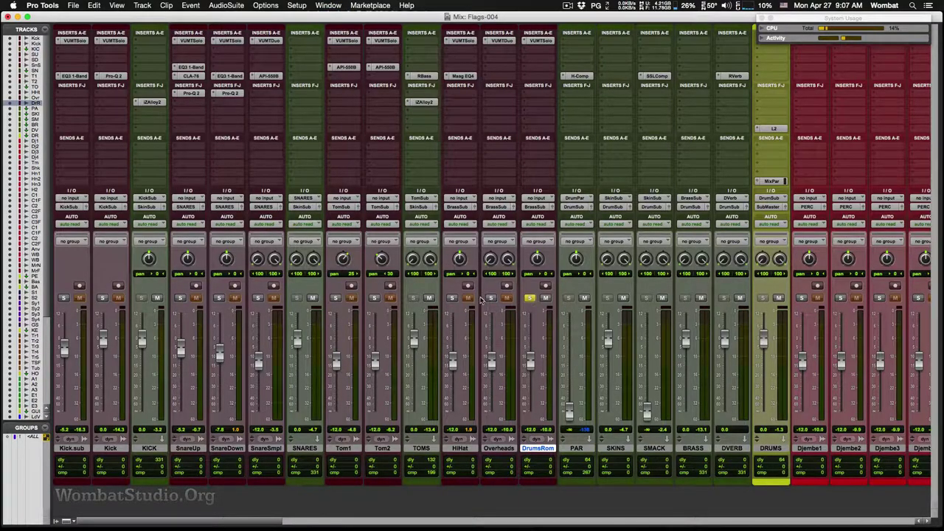
click(528, 298)
click(491, 298)
key(space)
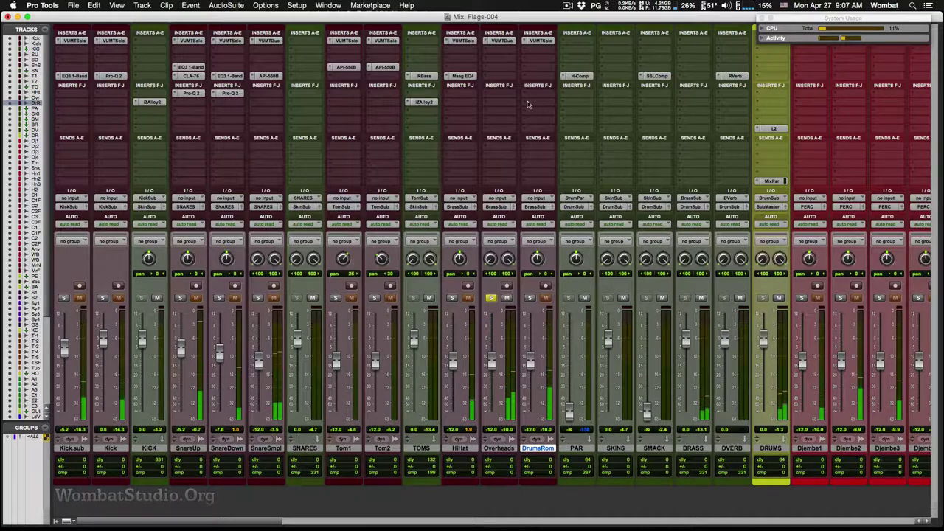
key(space)
Insert FabFilter Pro-Q 2 (stereo) on the Overheads track and move its window clear of the channel's solo and mute controls.
click(525, 77)
mouse_move(520, 97)
mouse_move(619, 99)
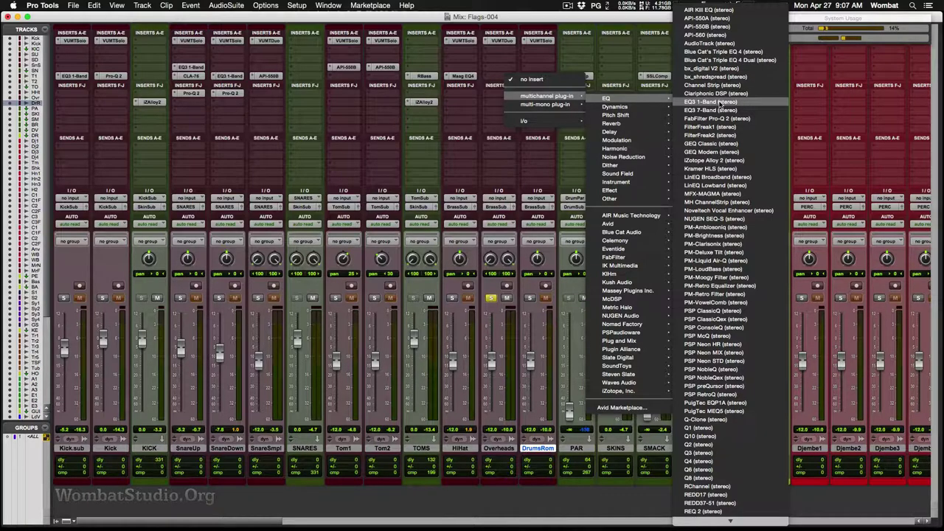
click(717, 119)
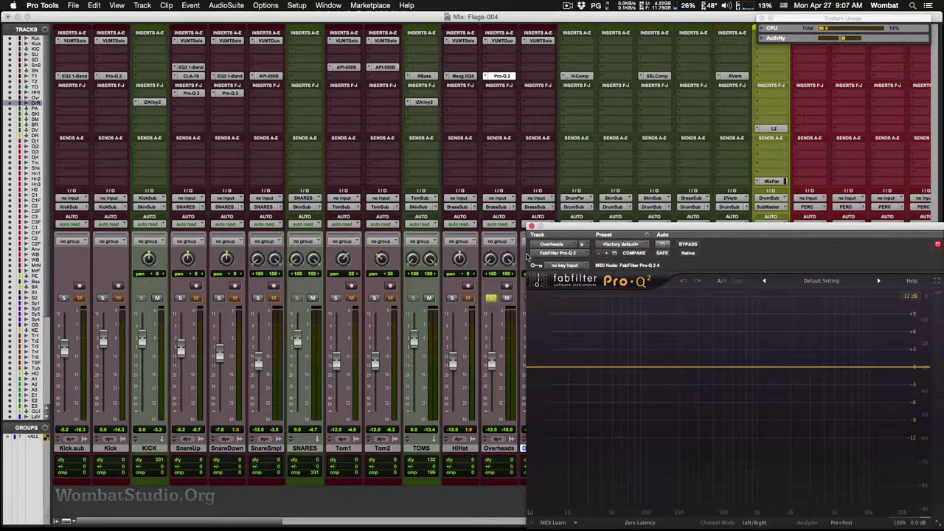
drag(577, 229, 537, 128)
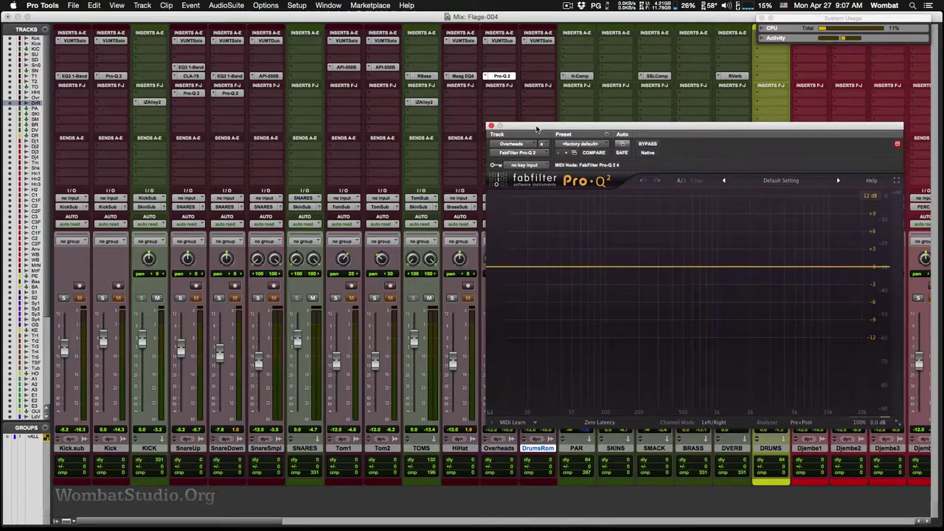
Add a low cut at around 200 Hz to the Overheads in Pro-Q 2 during playback, and close the plug-in.
key(space)
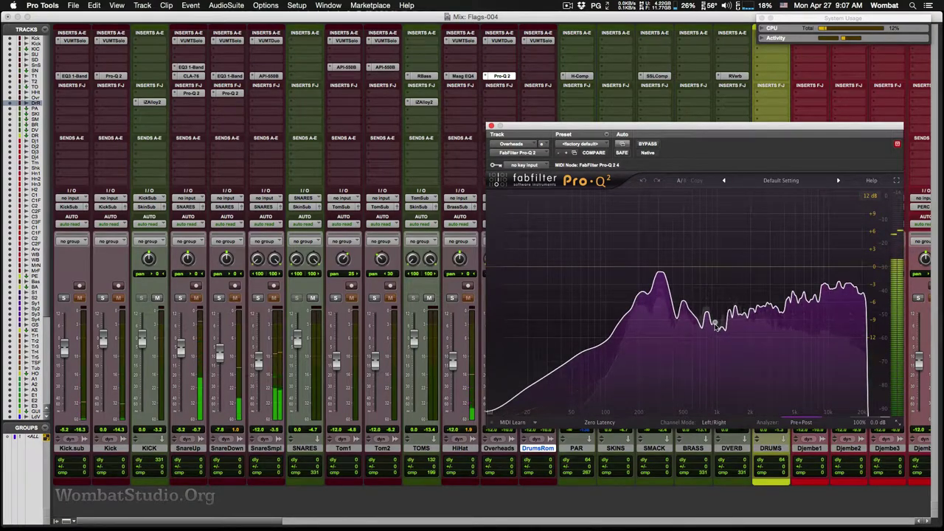
click(493, 267)
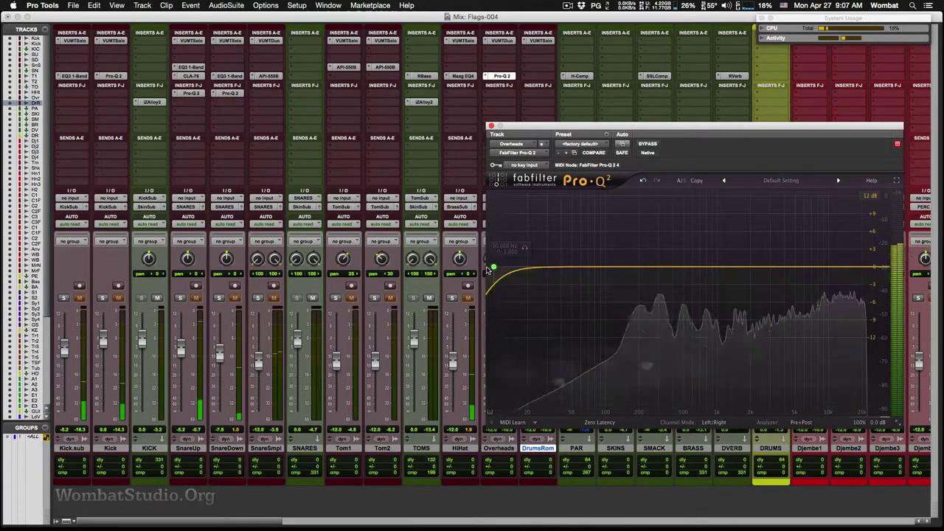
drag(568, 378, 542, 360)
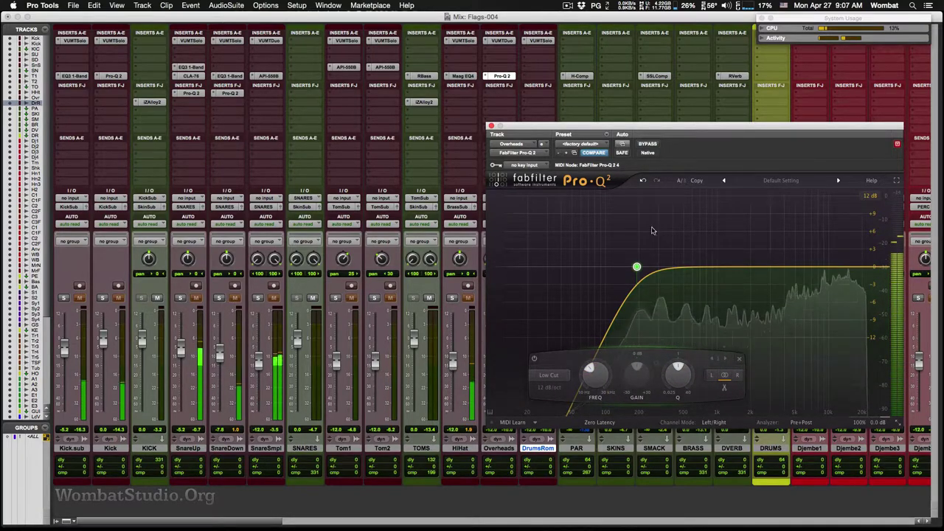
click(492, 126)
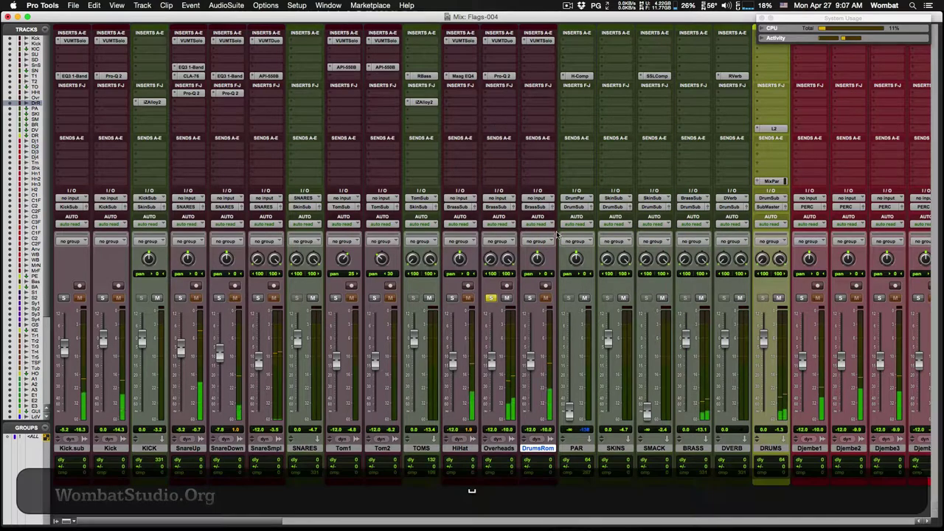
Solo DrumsRoom instead of Overheads and insert the Kramer PIE (mono) compressor on the DrumsRoom track.
click(530, 298)
click(492, 298)
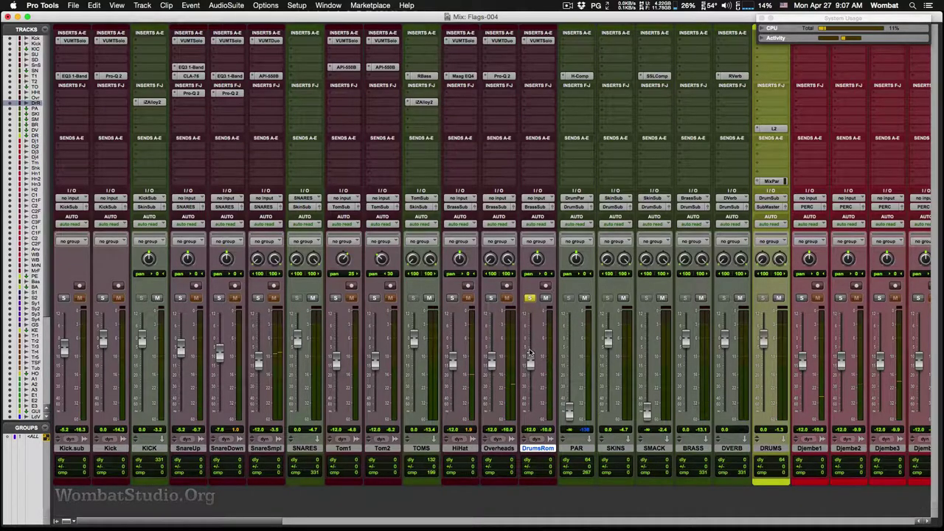
click(551, 79)
mouse_move(571, 96)
mouse_move(626, 107)
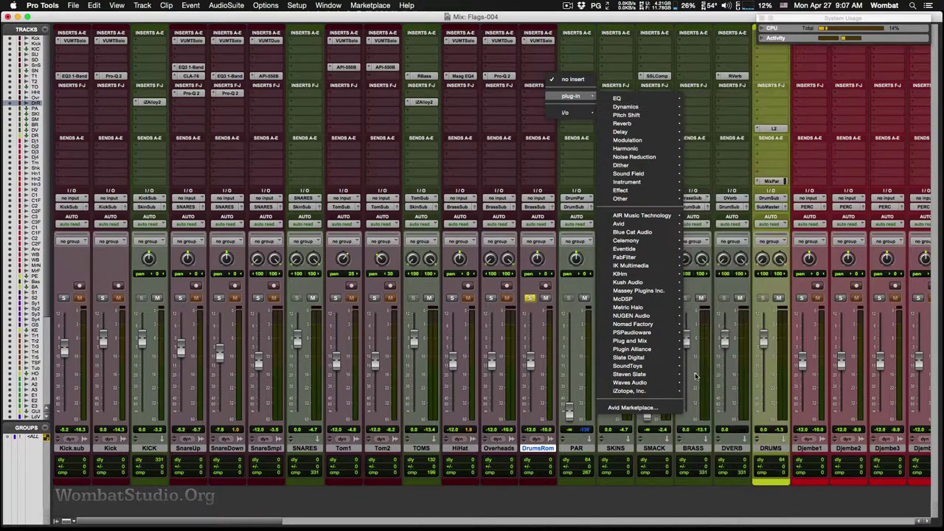
mouse_move(664, 107)
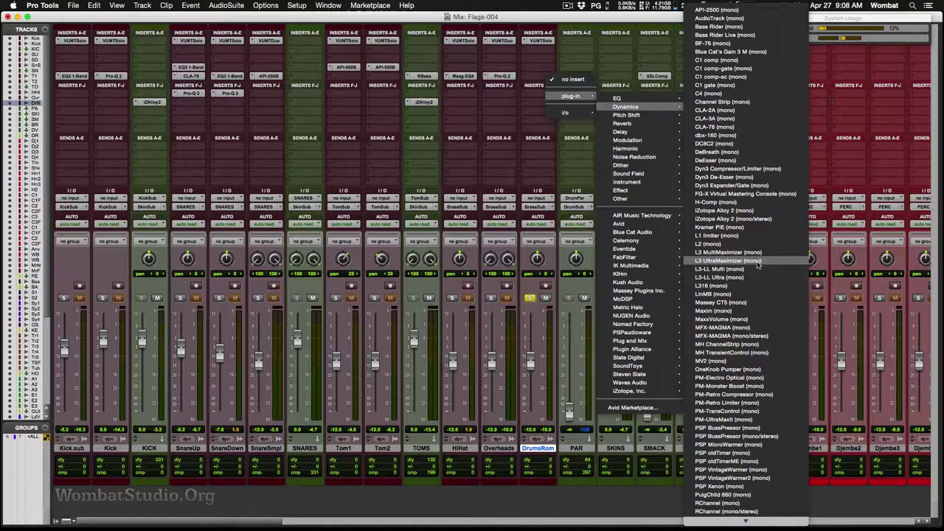
click(758, 228)
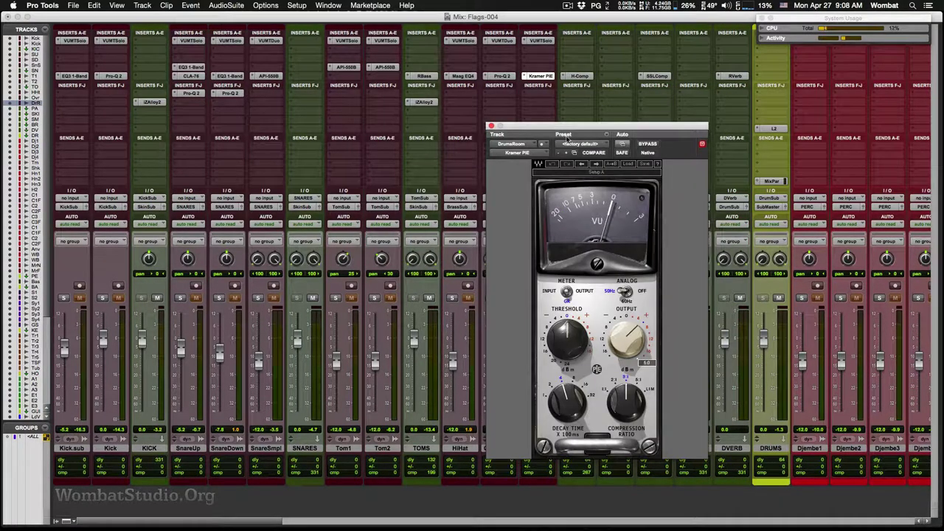
Load the Super Smash Room factory preset in the Kramer PIE on DrumsRoom, audition it, and close the plug-in.
click(575, 146)
click(591, 131)
click(629, 163)
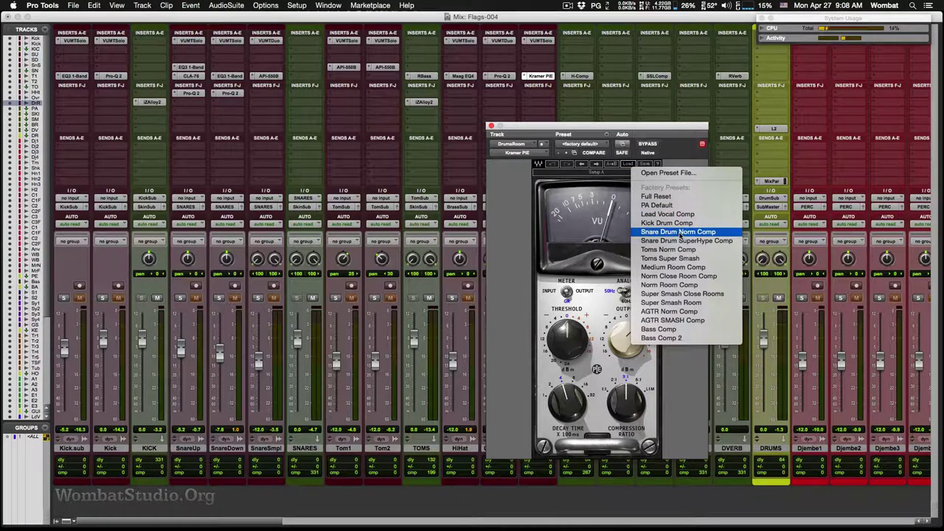
click(695, 303)
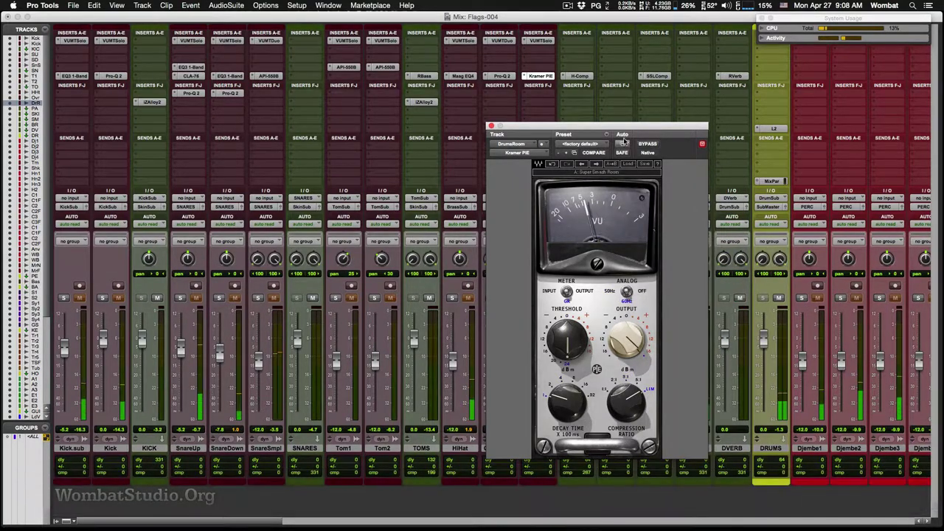
drag(600, 128, 687, 55)
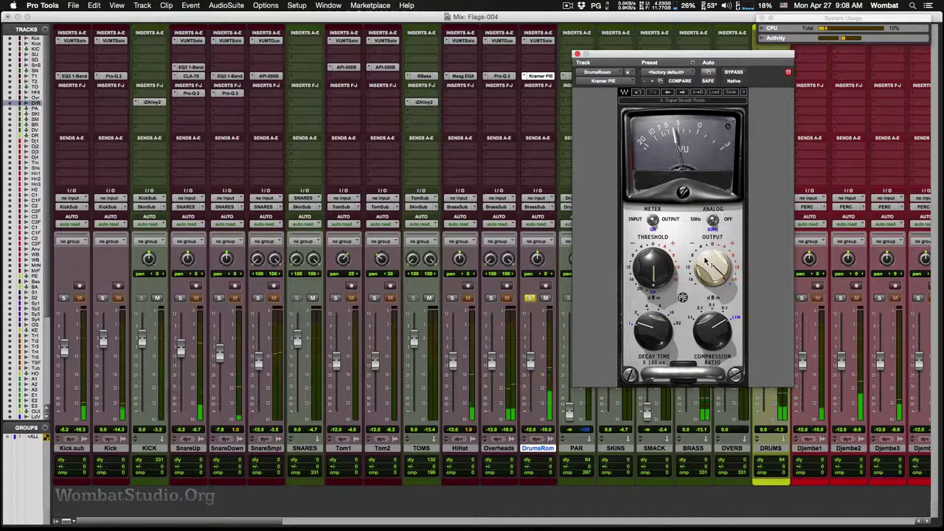
mouse_move(712, 256)
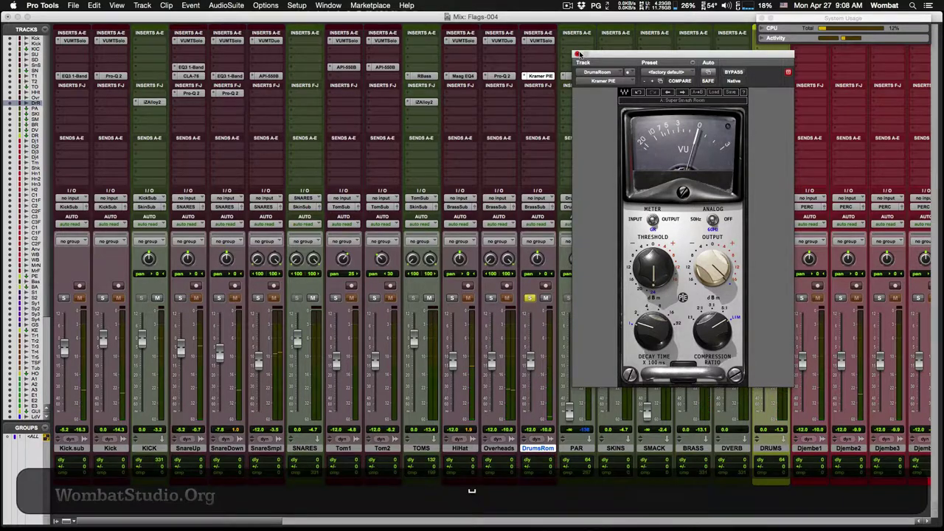
click(578, 54)
Insert FabFilter Pro-Q 2 (mono) below the compressor on DrumsRoom and add a low cut at about 124 Hz.
click(530, 94)
mouse_move(559, 113)
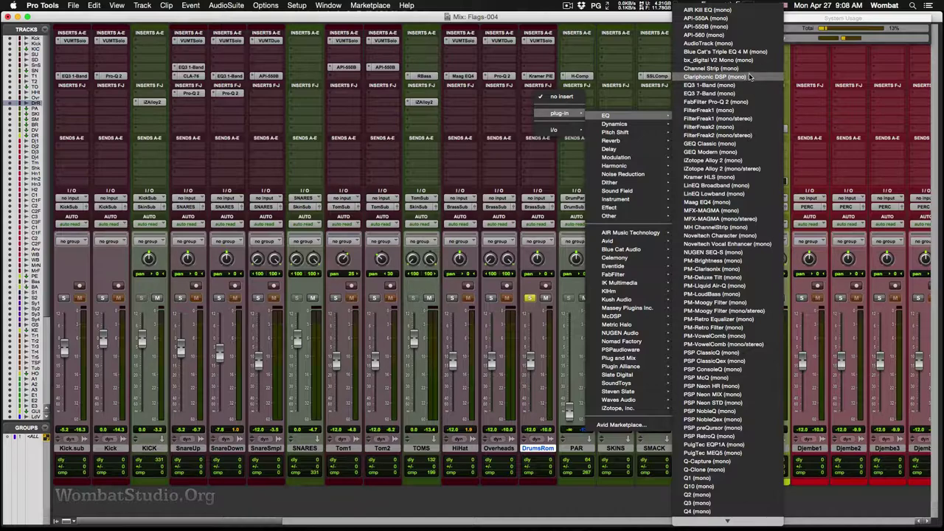
click(750, 102)
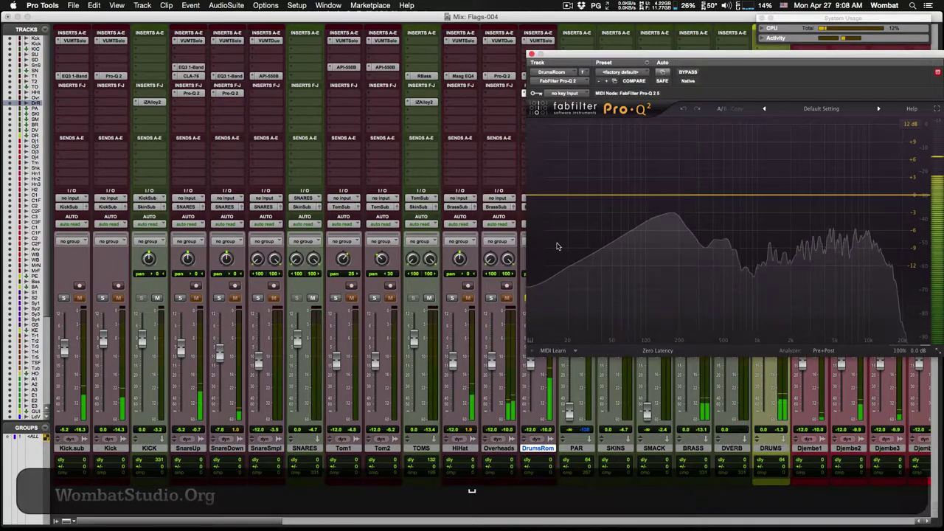
click(532, 198)
drag(606, 313, 585, 300)
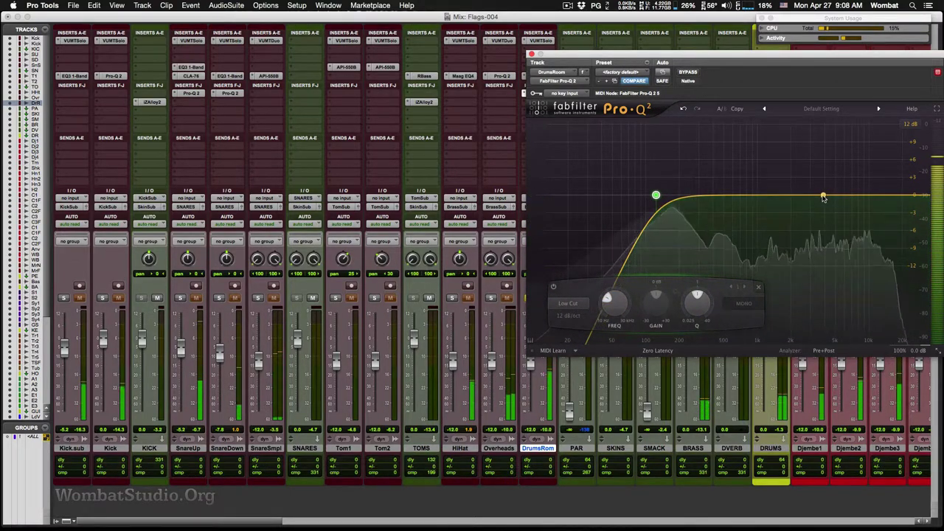
Add a wide bell cut of about -9 dB around 5.4 kHz with a Q of about 0.18, and close Pro-Q 2.
drag(825, 198, 828, 221)
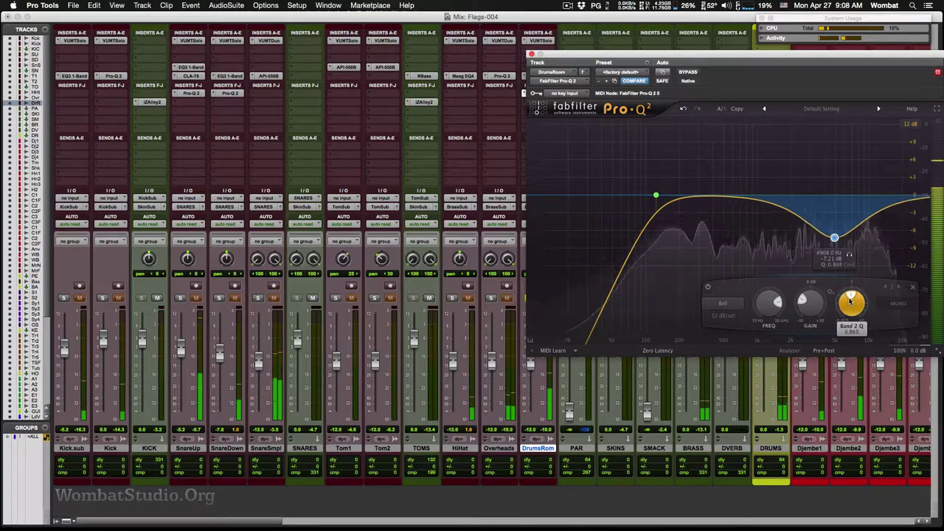
drag(850, 299, 848, 316)
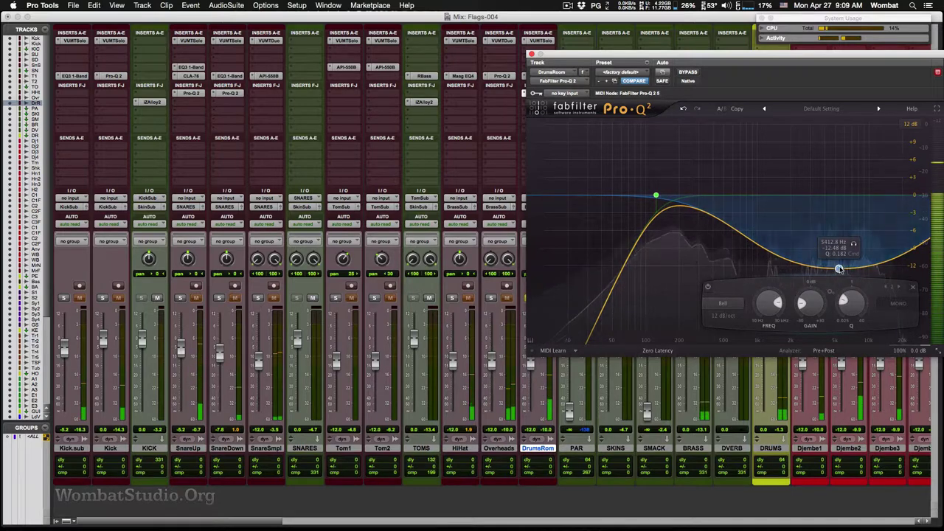
drag(841, 264, 838, 248)
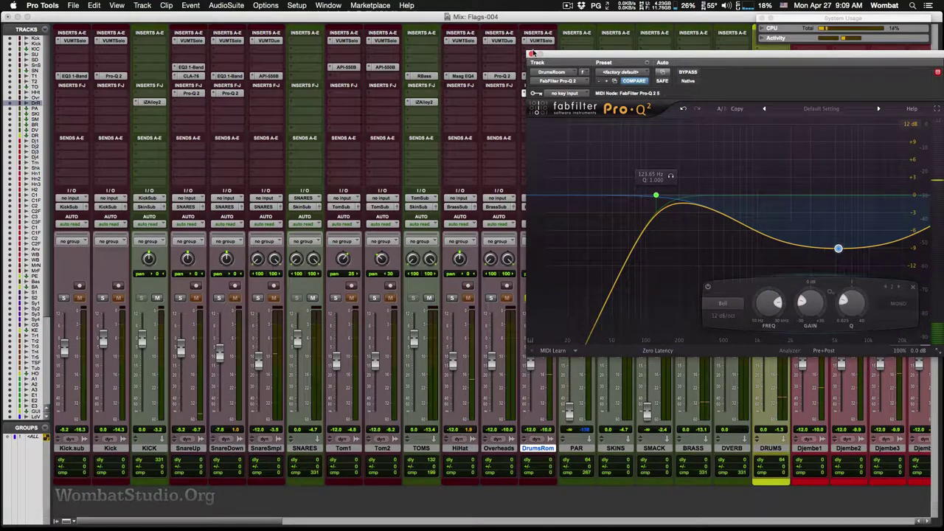
click(531, 55)
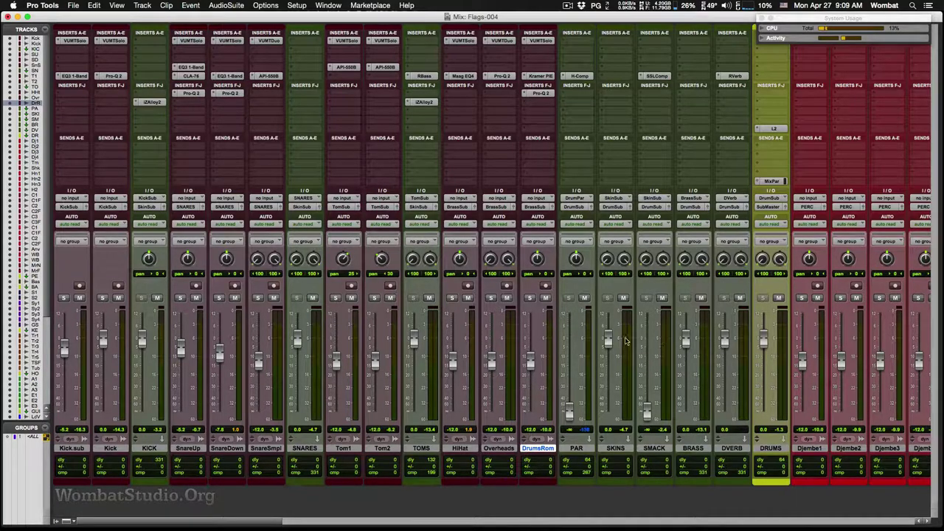
Play the song from 0:49 in the Edit window and return to the Mix window.
key(super+equal)
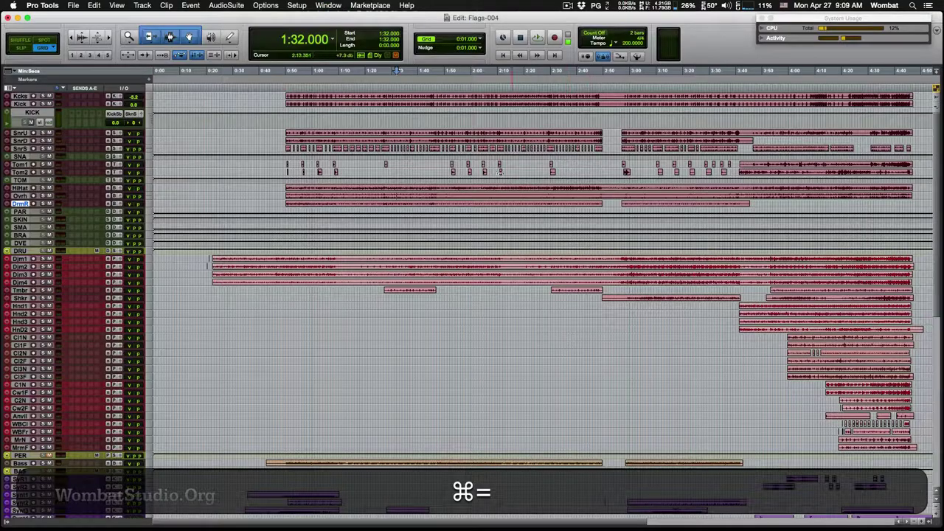
click(282, 87)
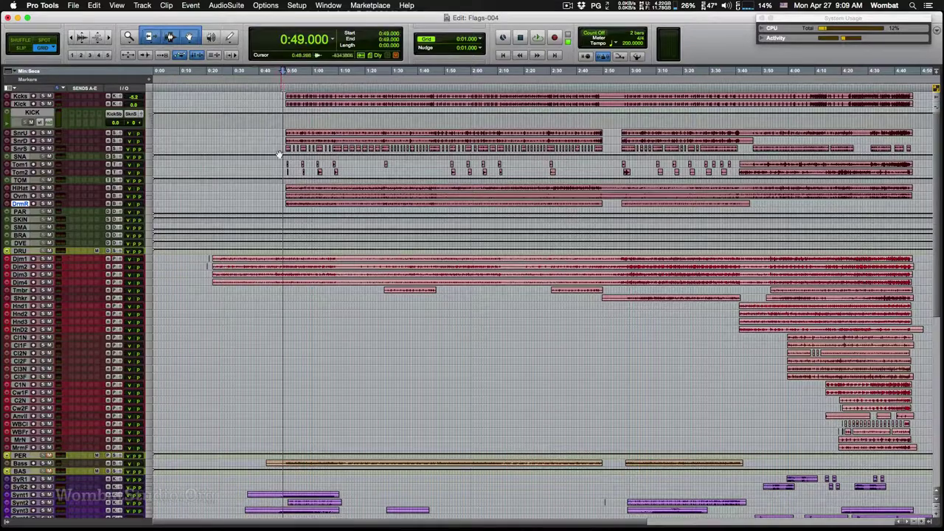
key(space)
key(super+equal)
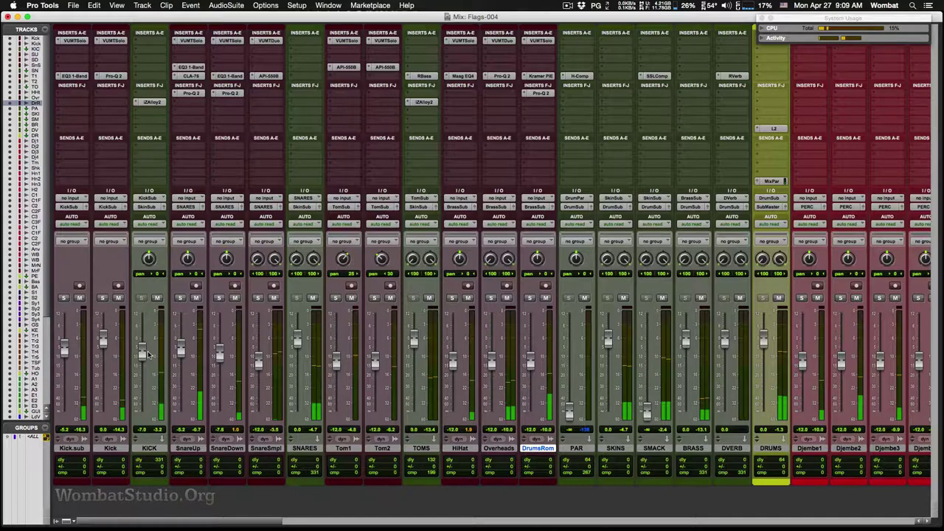
Set the Alloy 2 limiter threshold on the KICK bus to -3.0, reset the KICK fader to 0.0 dB, and close the plug-in.
click(150, 101)
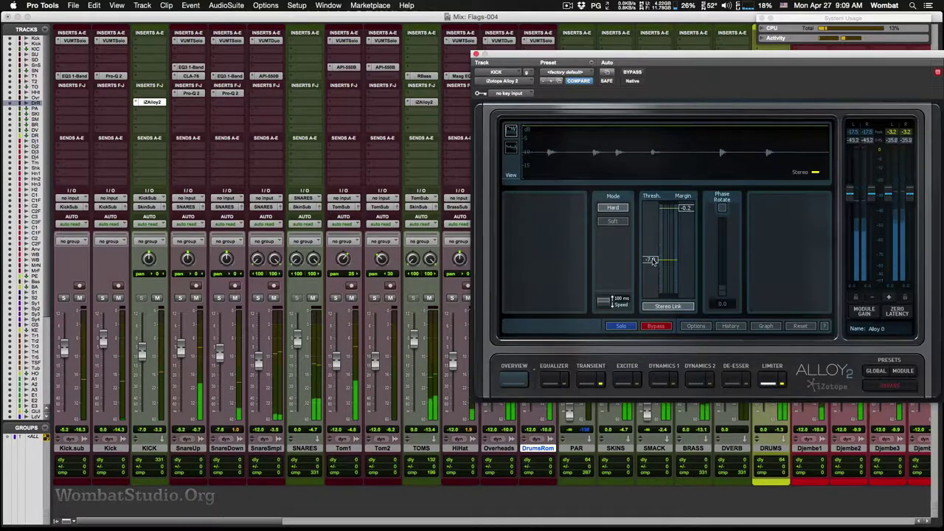
drag(651, 260, 652, 240)
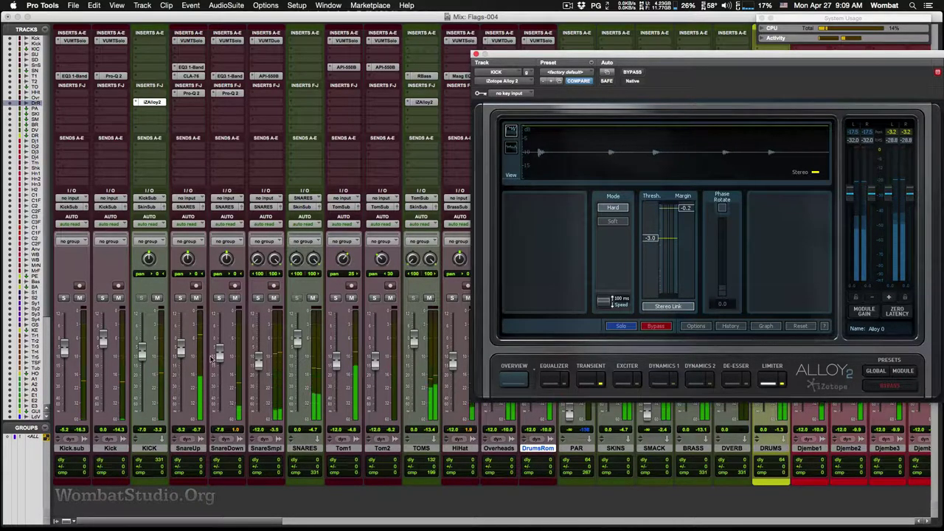
alt+click(142, 355)
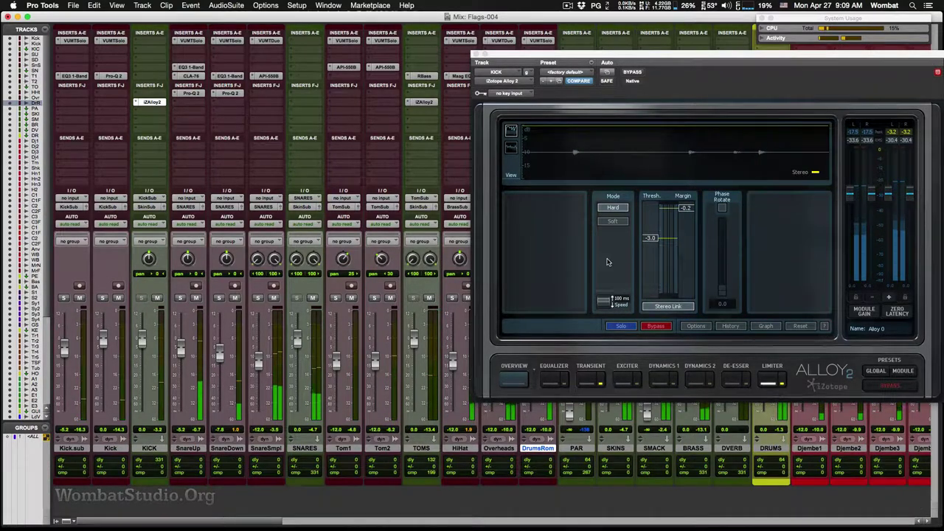
click(476, 55)
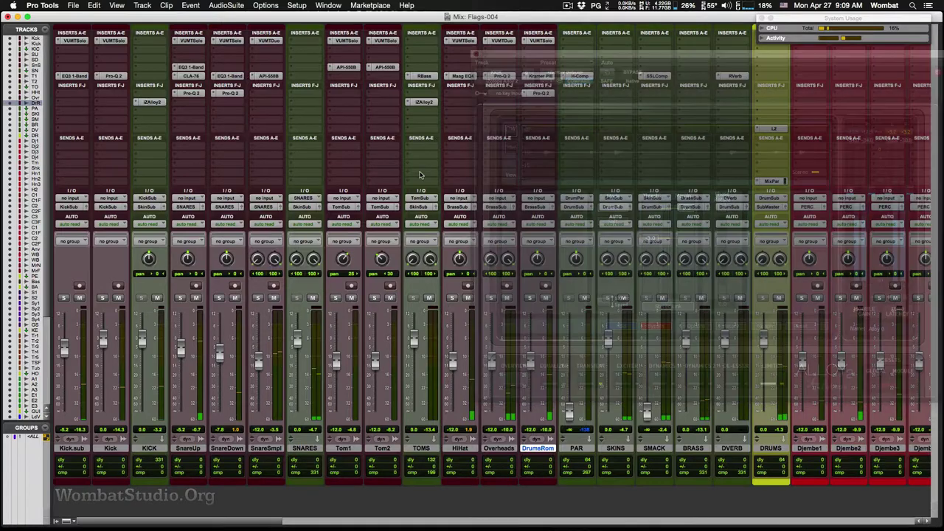
Lower the SNARES fader to -4.6 dB, the TOMS fader to -9.0 dB, and the DrumsRoom fader all the way down.
drag(297, 340, 297, 349)
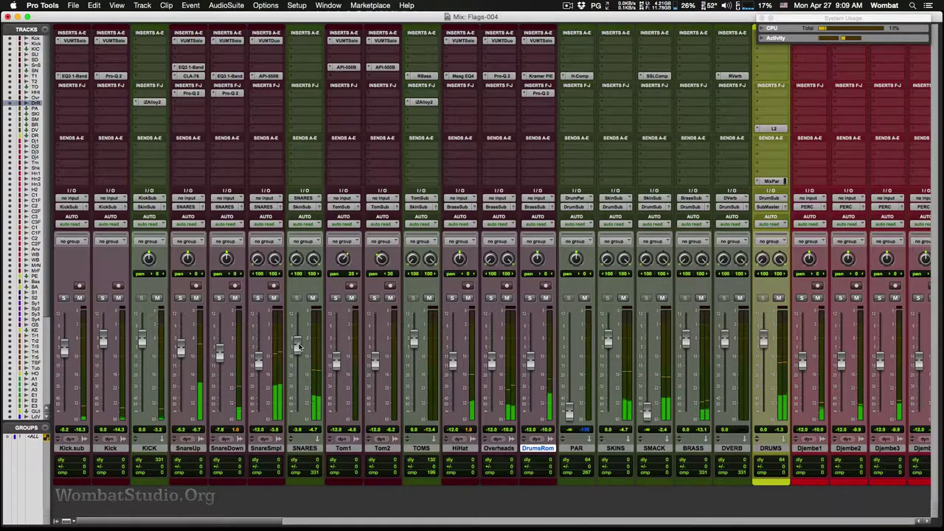
drag(299, 343, 299, 346)
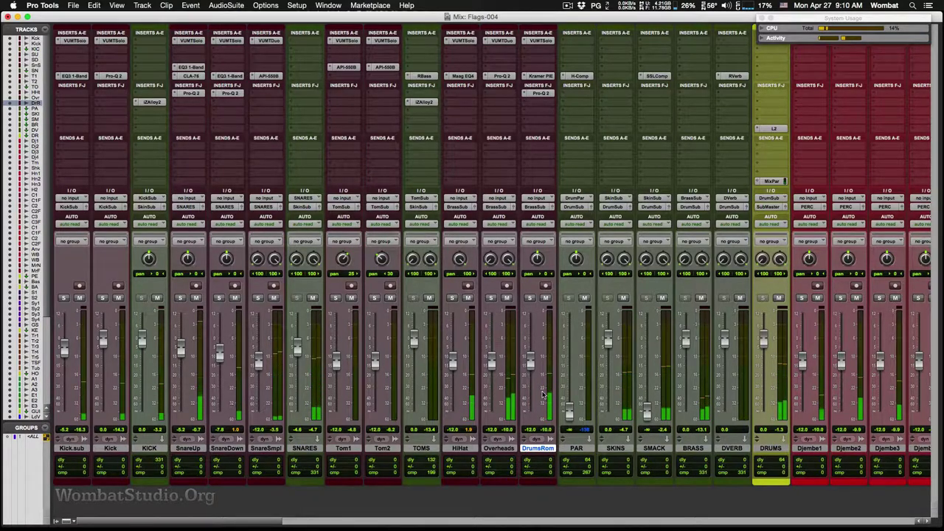
drag(531, 362, 530, 414)
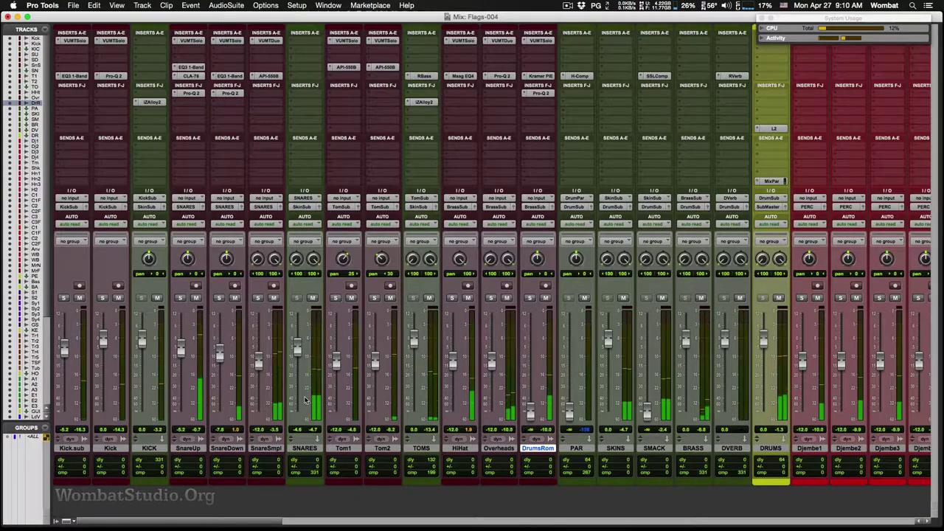
drag(414, 341, 413, 357)
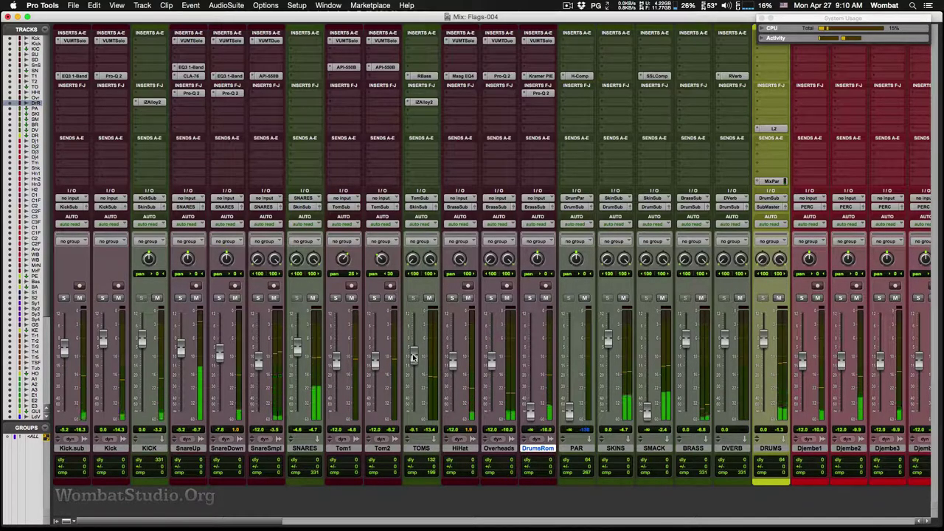
key(super)
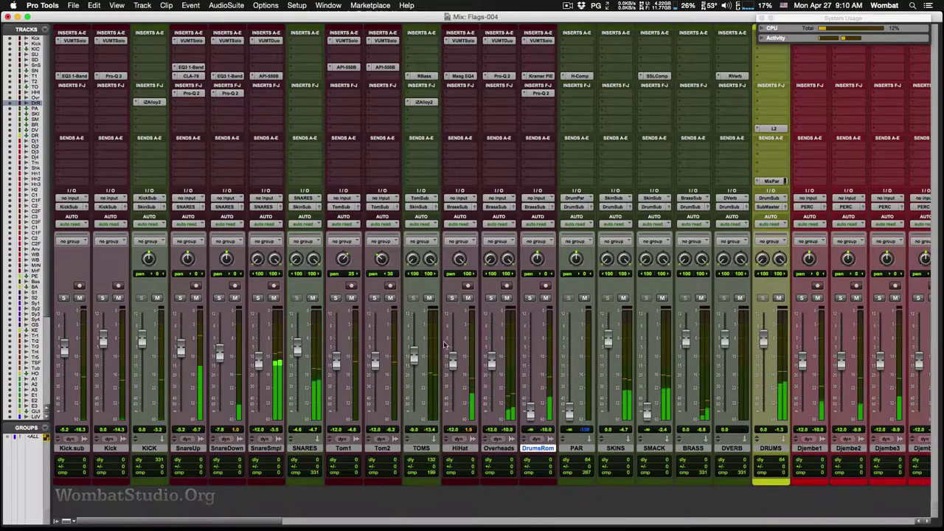
Reduce the TOMS sustain in Alloy 2's Transient module to -3.2 in the low band and -9.3 in the mid band, and close it.
click(424, 102)
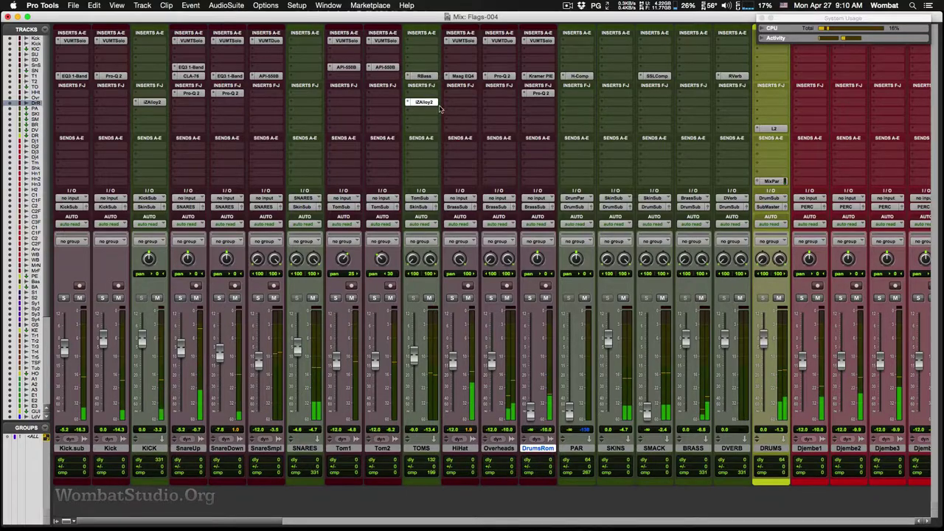
click(588, 381)
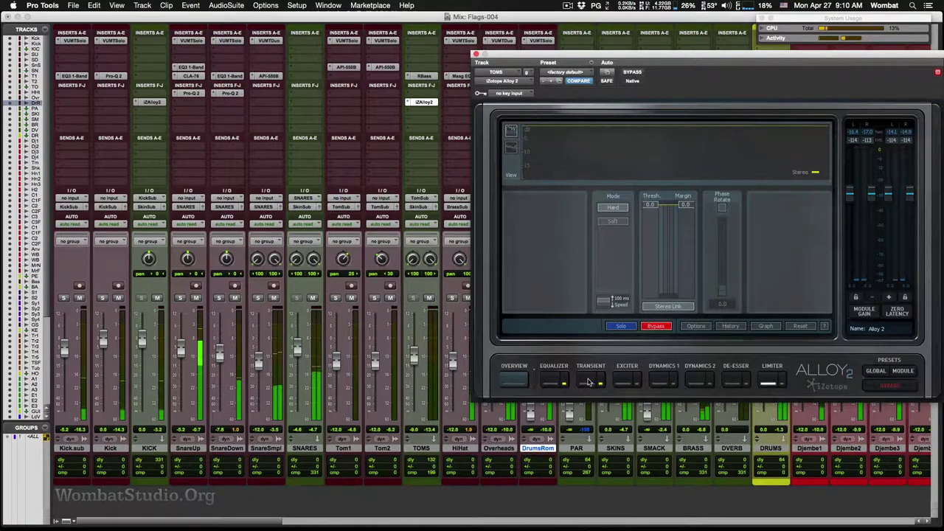
drag(592, 252, 593, 260)
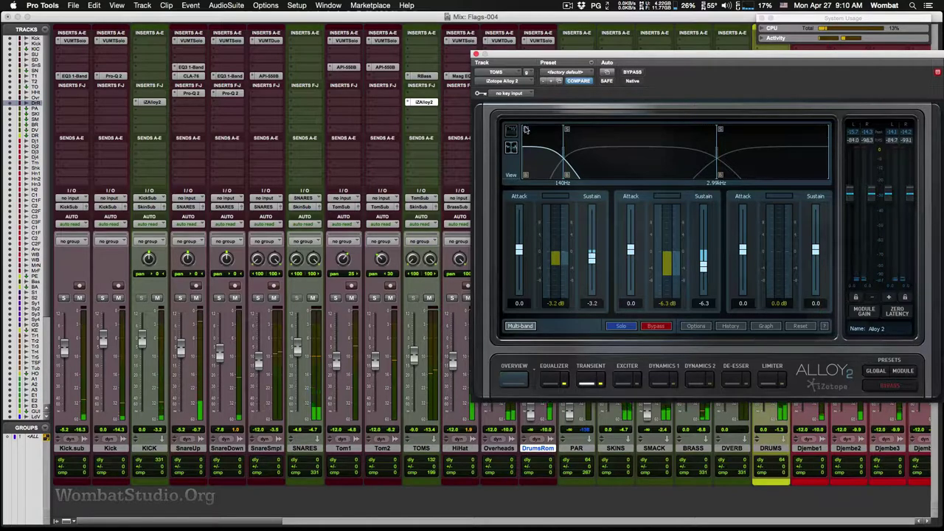
drag(703, 259, 706, 275)
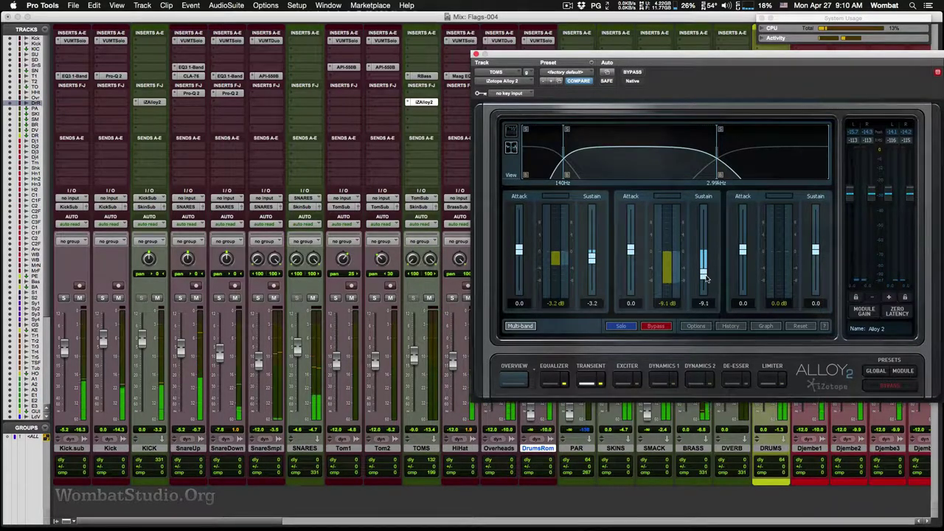
click(476, 54)
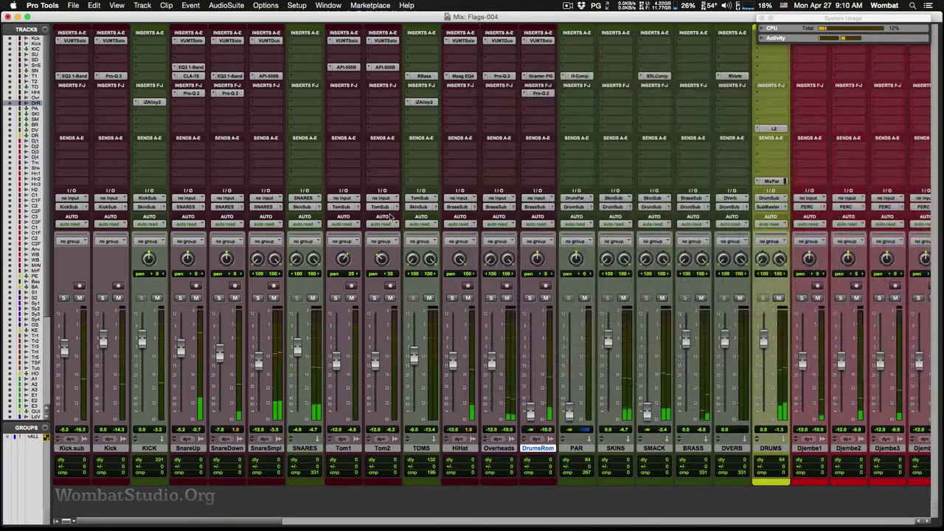
Compare the drums with SnareUp muted and unmuted, and lower the SnareUp fader to -9.1 dB.
click(195, 298)
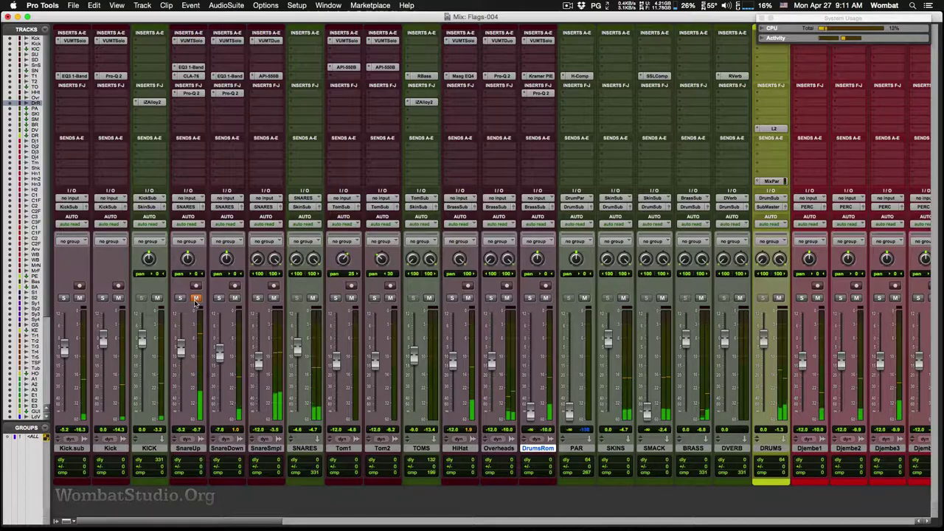
click(195, 299)
drag(181, 348, 179, 354)
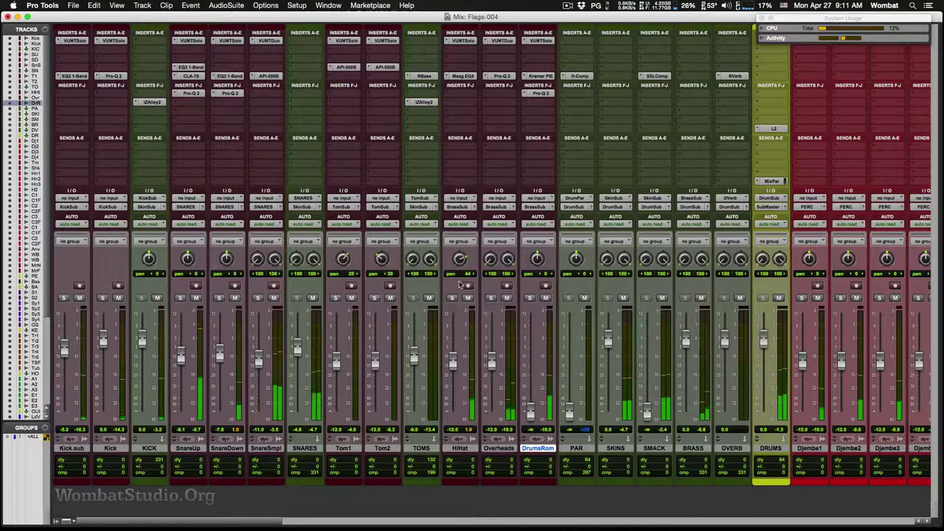
Lower the HiHat fader to -19.0 dB and pan the HiHat to 47 right.
drag(453, 360, 451, 378)
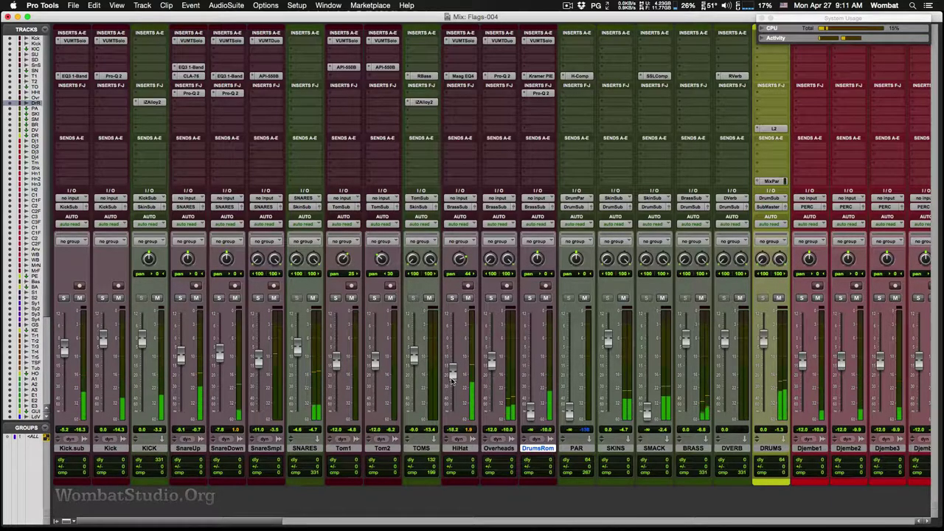
drag(461, 263, 462, 261)
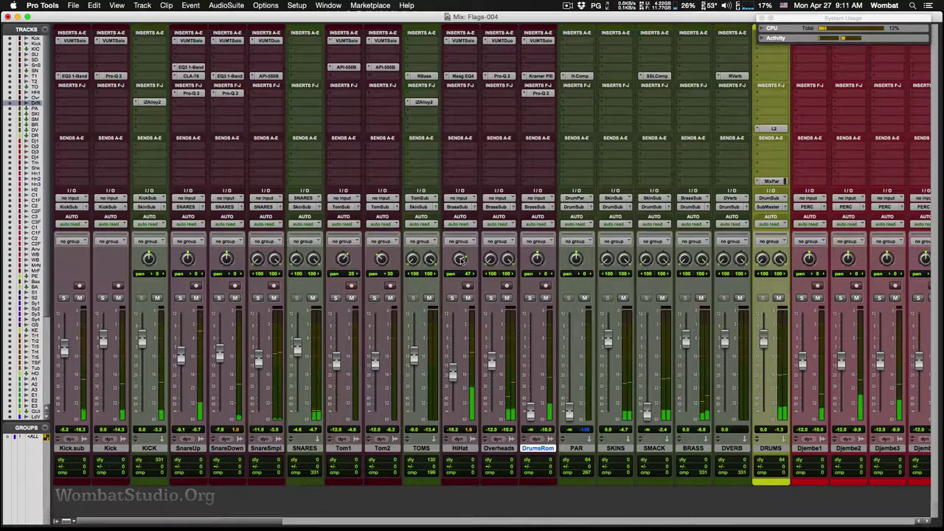
drag(453, 376, 453, 378)
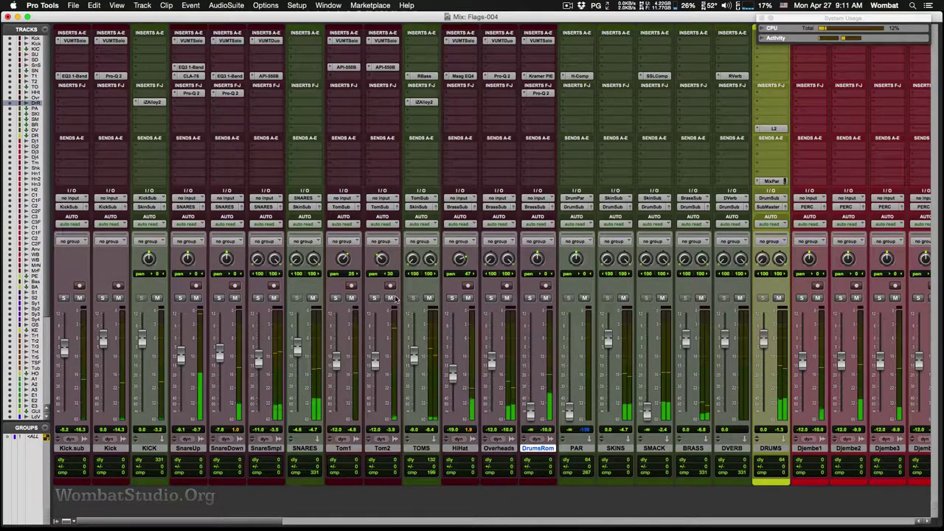
Reduce the TOMS sustain in Alloy 2 to -5.4 in the low band and -11.1 in the mid band, and raise the TOMS fader to -8.1 dB.
click(423, 103)
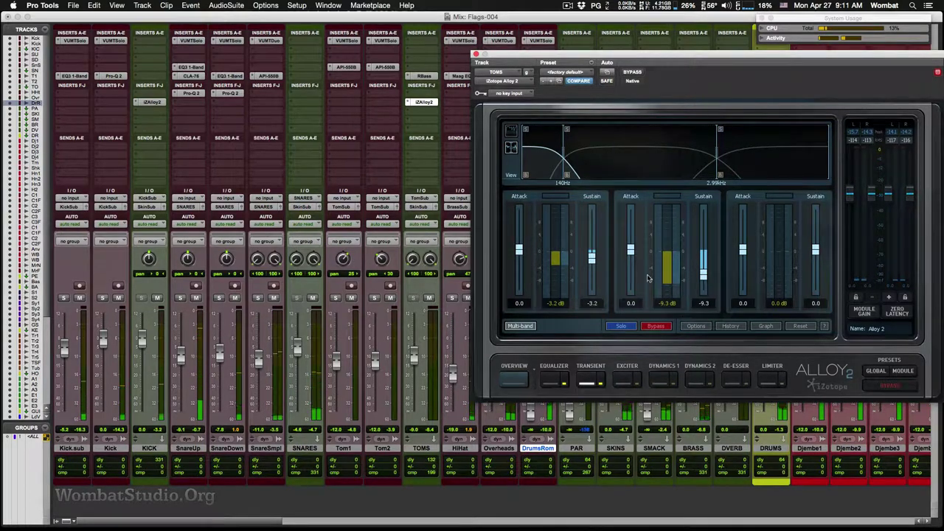
drag(591, 259, 591, 266)
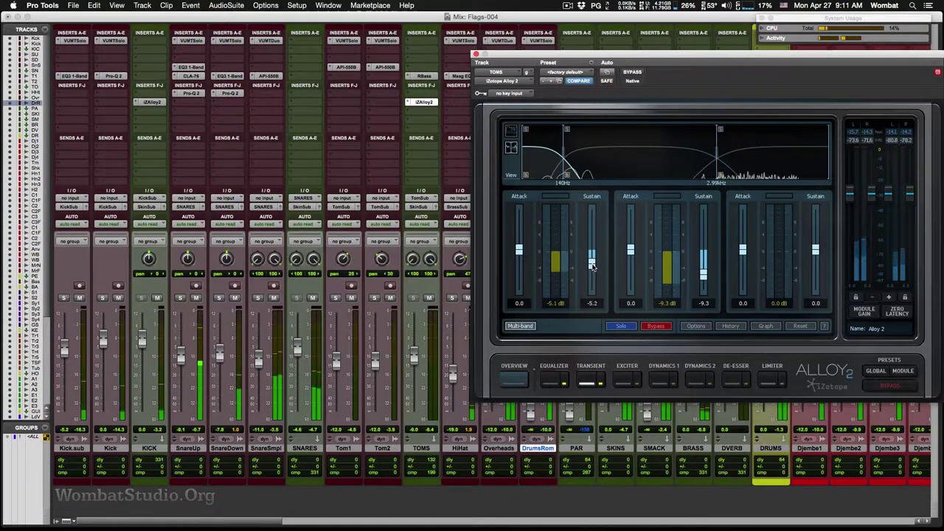
drag(703, 276, 705, 280)
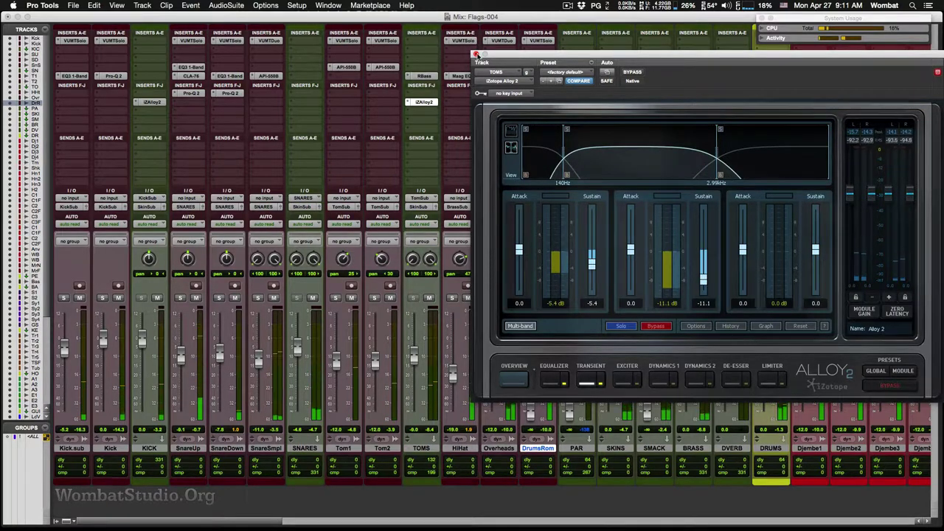
click(476, 54)
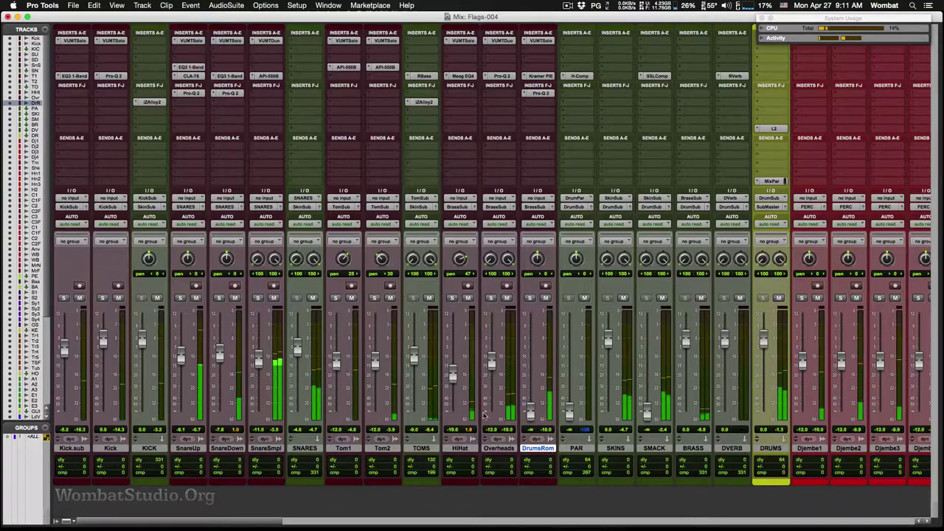
drag(417, 357, 416, 355)
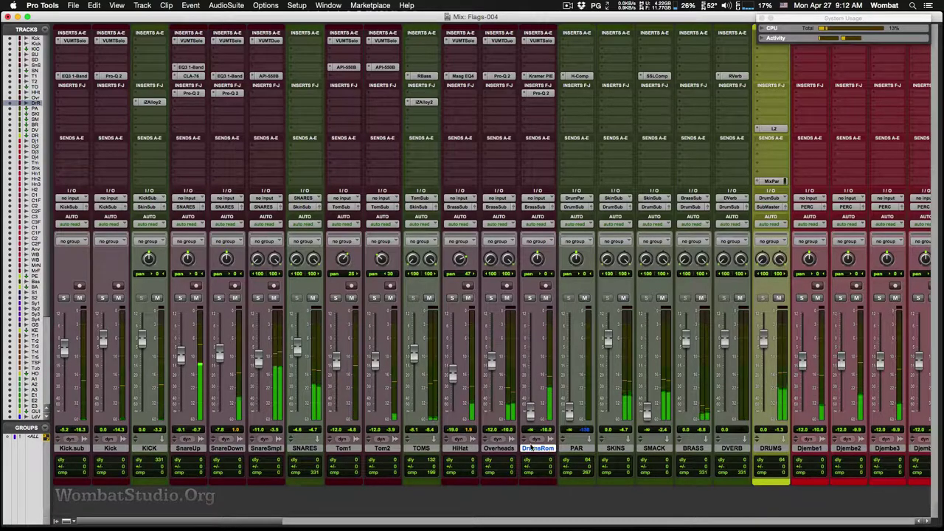
key(space)
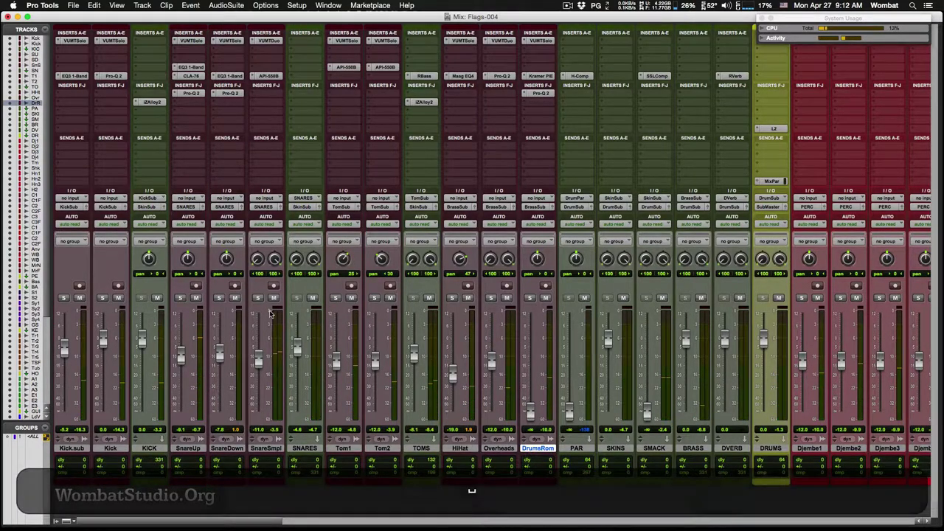
Add a send from KICK to the DrumPar bus at 0.0 dB, and raise the PAR fader to -7.0 dB.
click(156, 150)
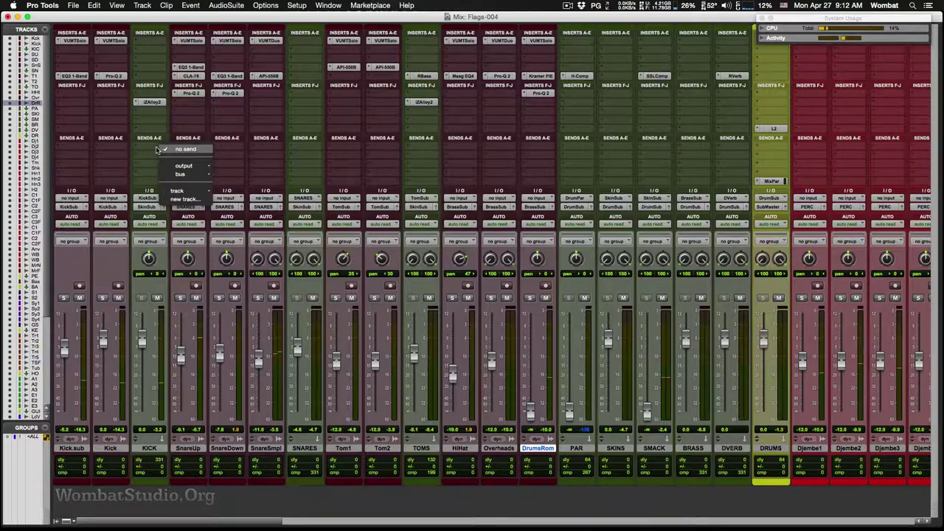
mouse_move(191, 179)
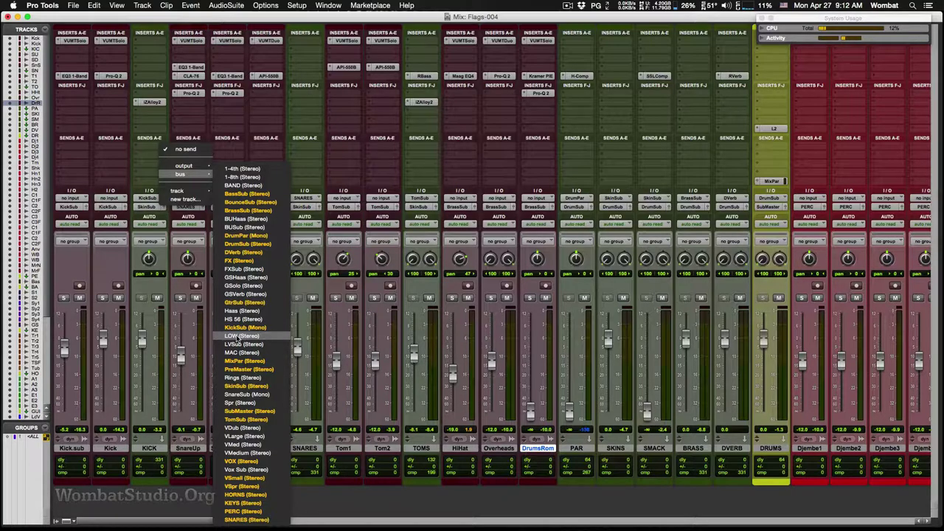
click(246, 236)
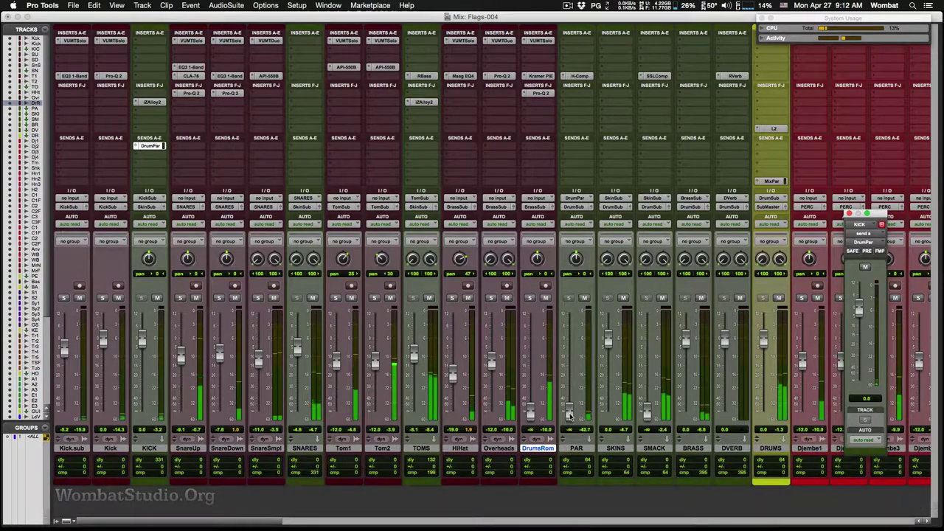
drag(570, 413, 576, 355)
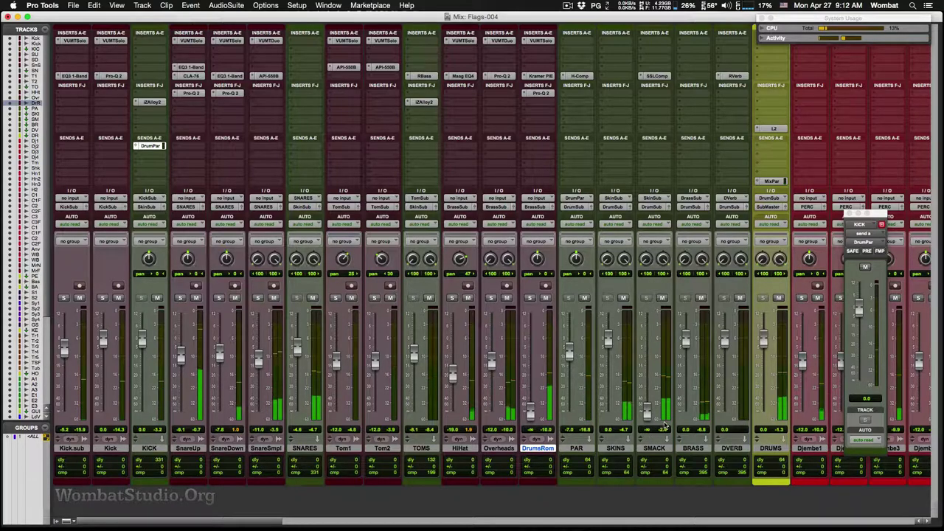
Reset the SKINS fader to 0.0 dB after a trial reduction, and raise the SMACK fader to 0.0 dB during playback.
drag(610, 341, 609, 347)
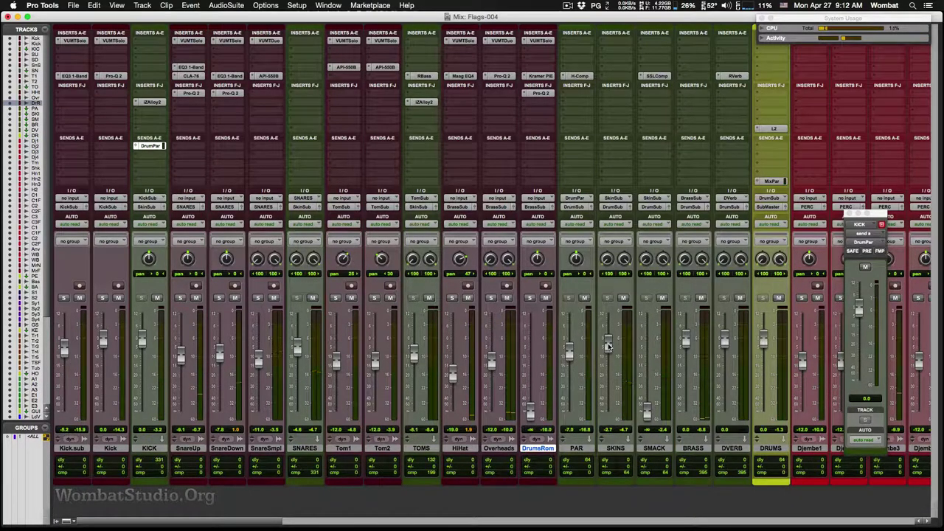
alt+click(608, 344)
key(space)
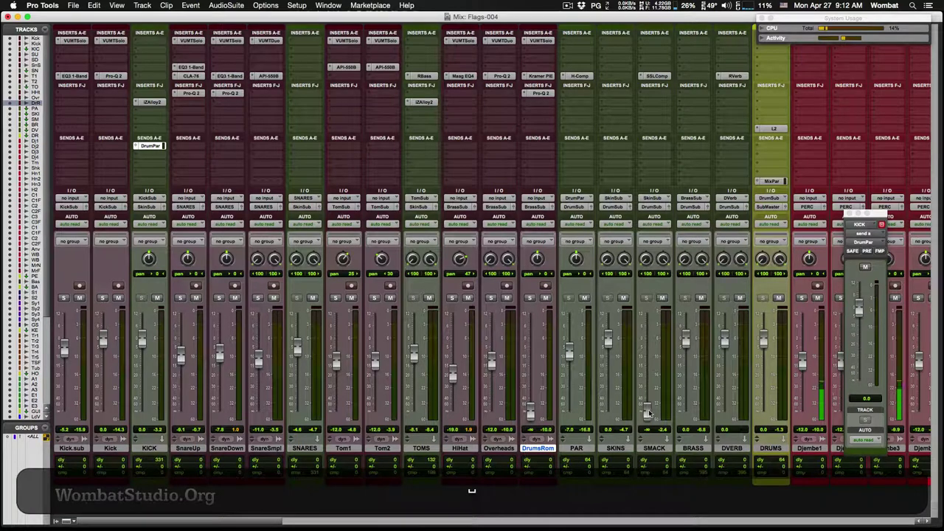
drag(649, 412, 650, 341)
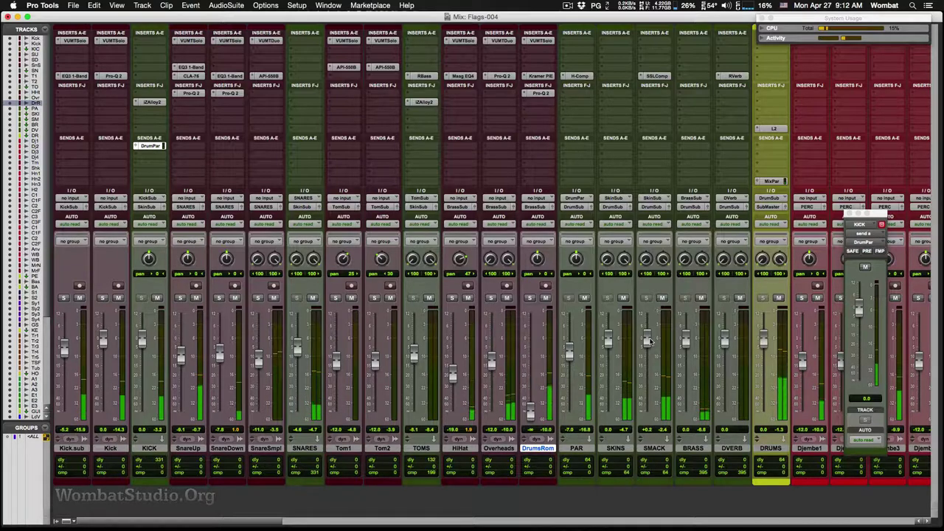
key(alt)
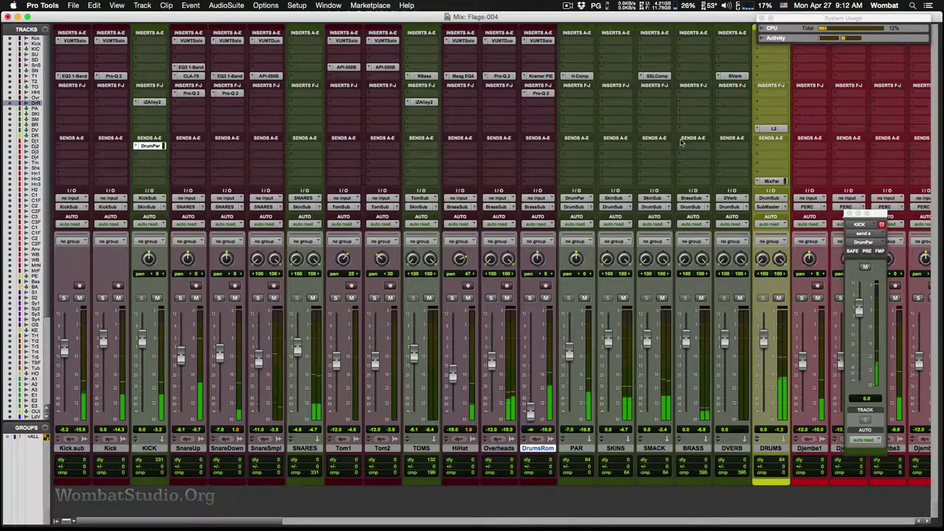
Adjust the threshold and make-up gain of the SSLComp compressor on the SMACK bus during playback.
click(655, 76)
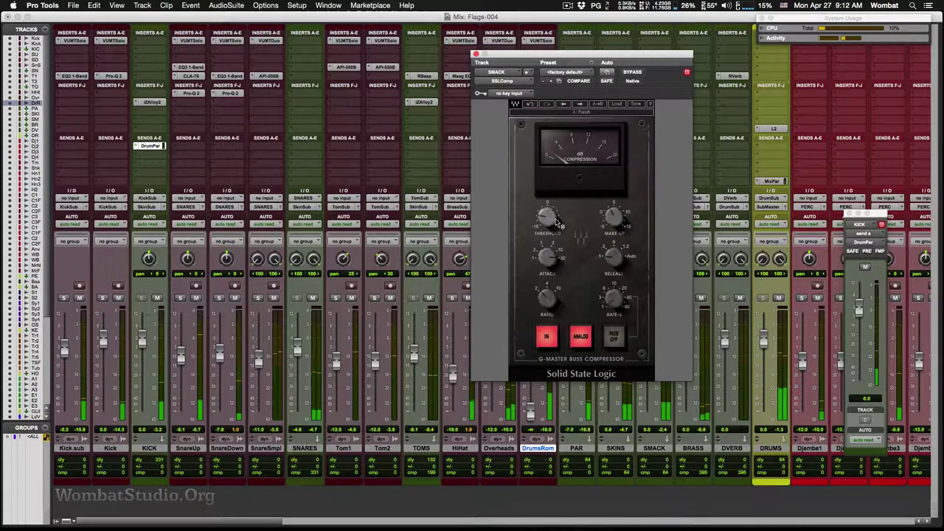
mouse_move(559, 224)
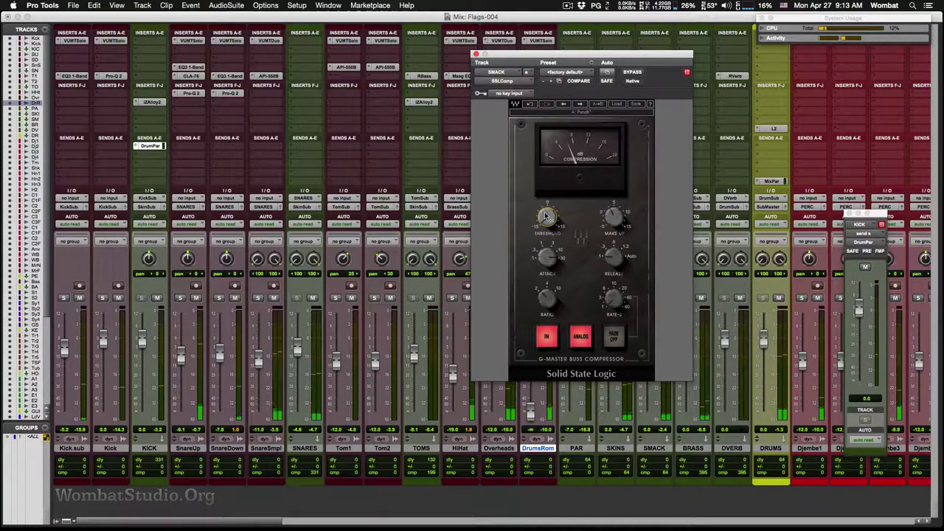
click(615, 218)
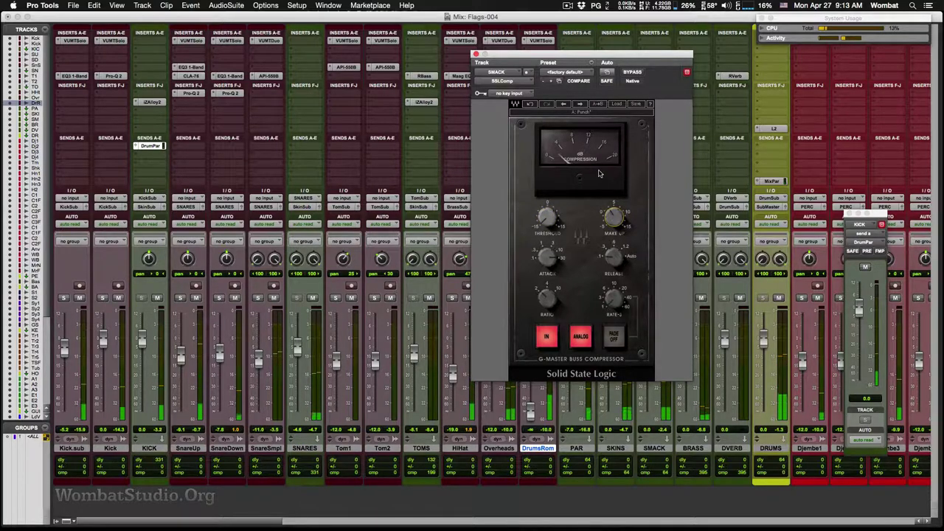
Lower the SKINS fader to -4.0 dB against the compressed SMACK bus, and close SSLComp.
drag(616, 54, 447, 61)
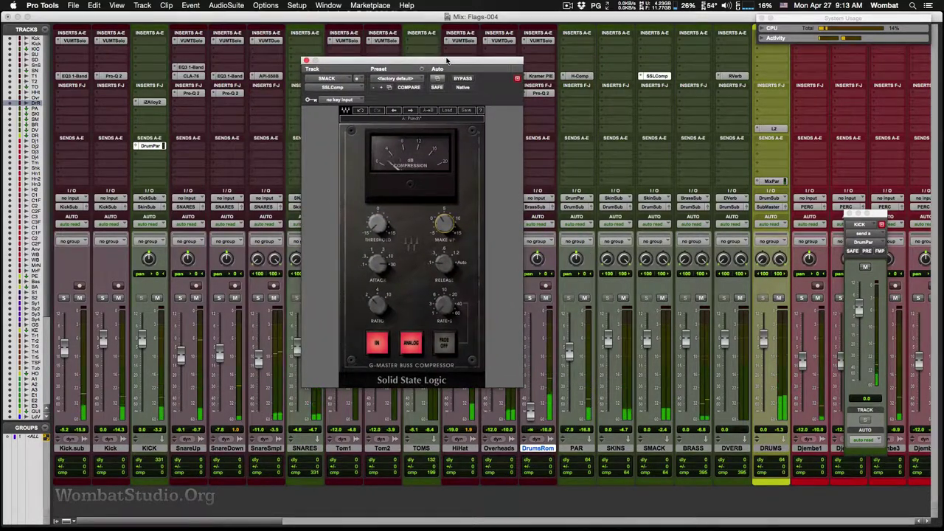
drag(608, 341, 608, 353)
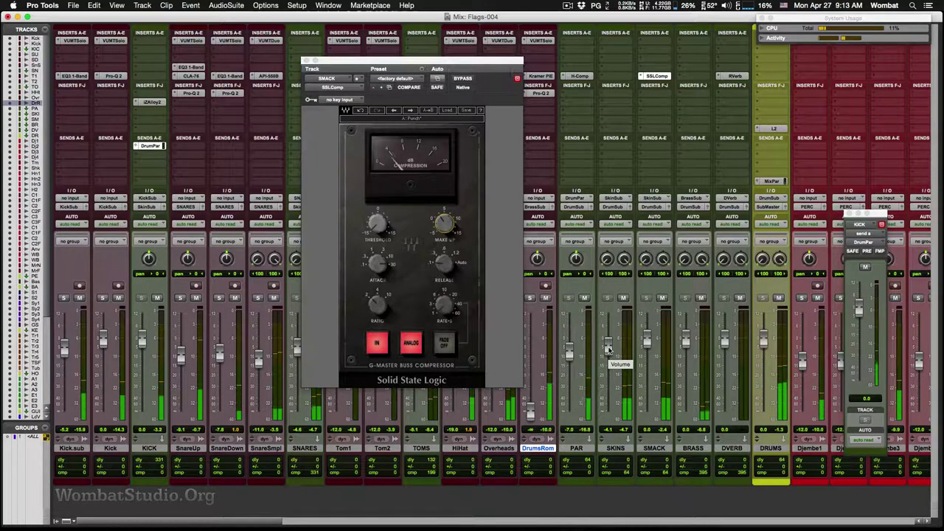
key(super)
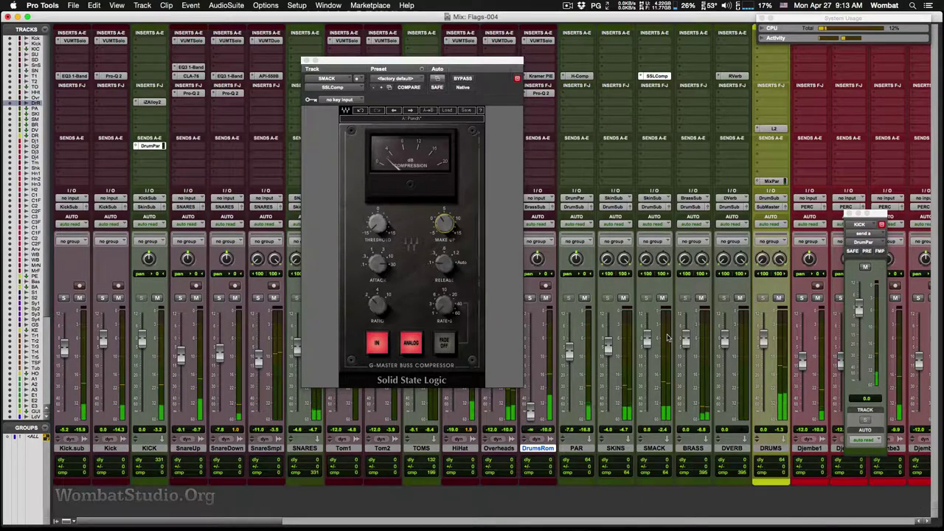
click(306, 60)
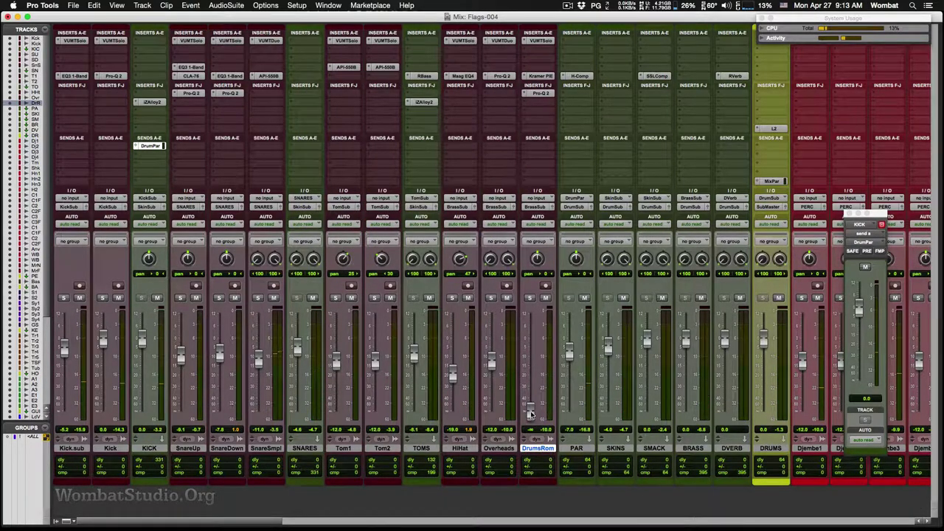
Raise the DrumsRom fader to -28.5 dB during playback, and close the KICK send window.
key(space)
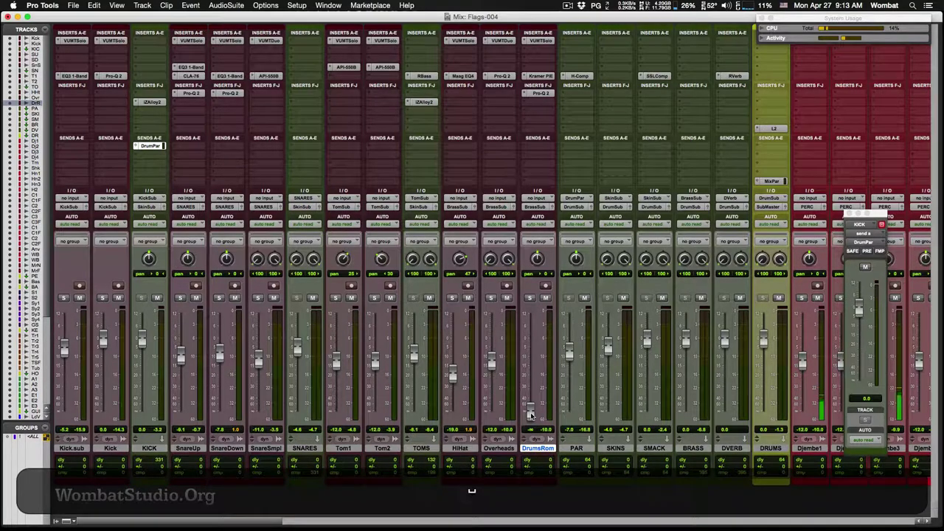
drag(530, 414, 538, 388)
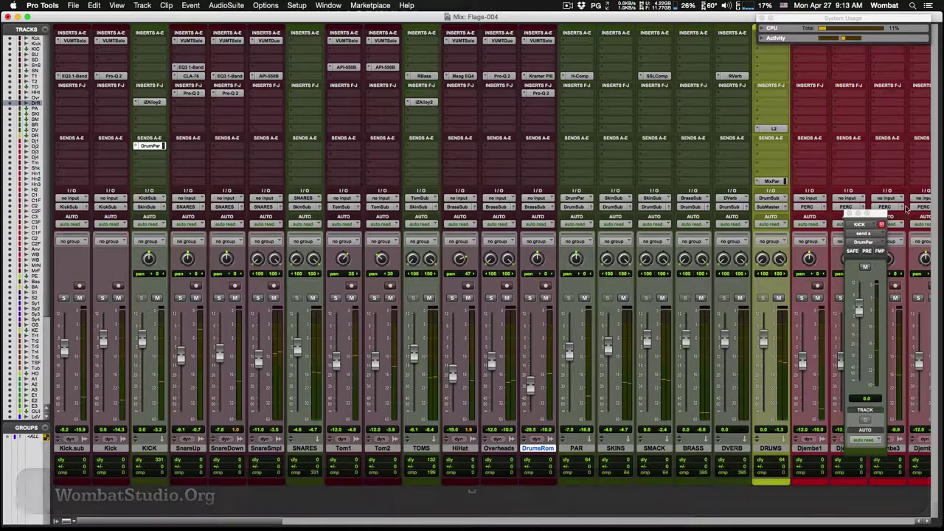
click(849, 214)
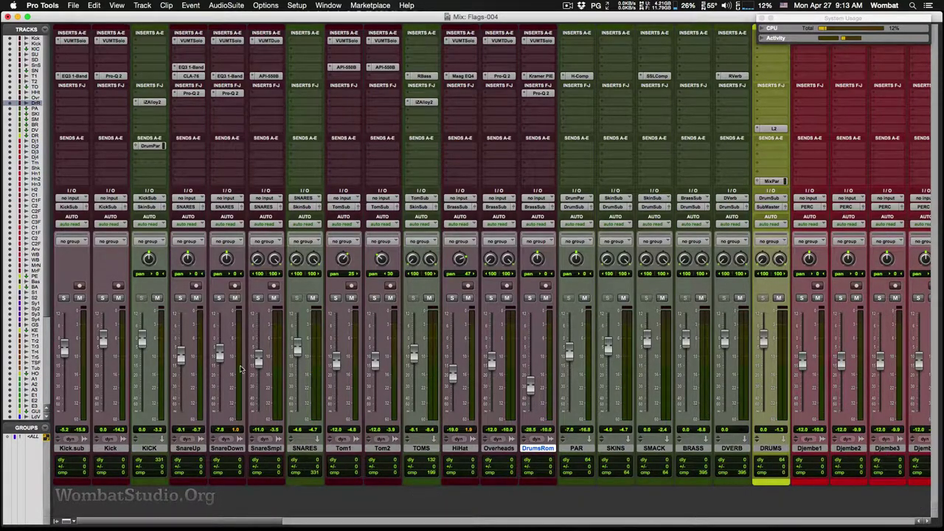
Add a send from SNARES to the DVerb bus and set its level to -14.0 dB during playback.
click(307, 150)
mouse_move(339, 176)
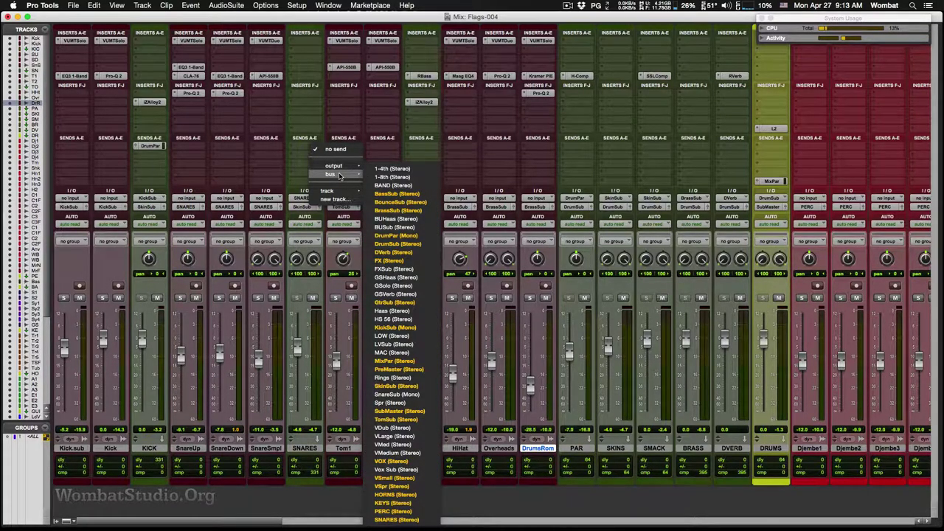
click(394, 252)
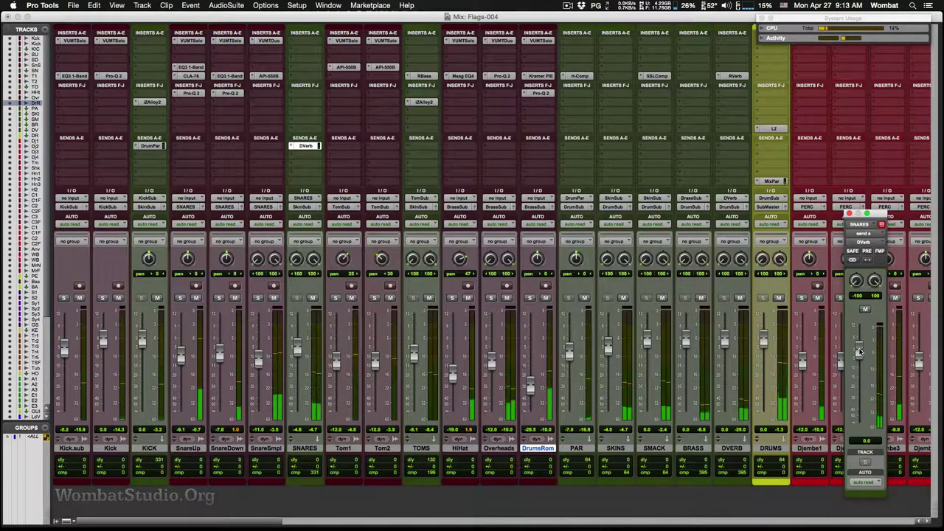
drag(860, 353, 859, 393)
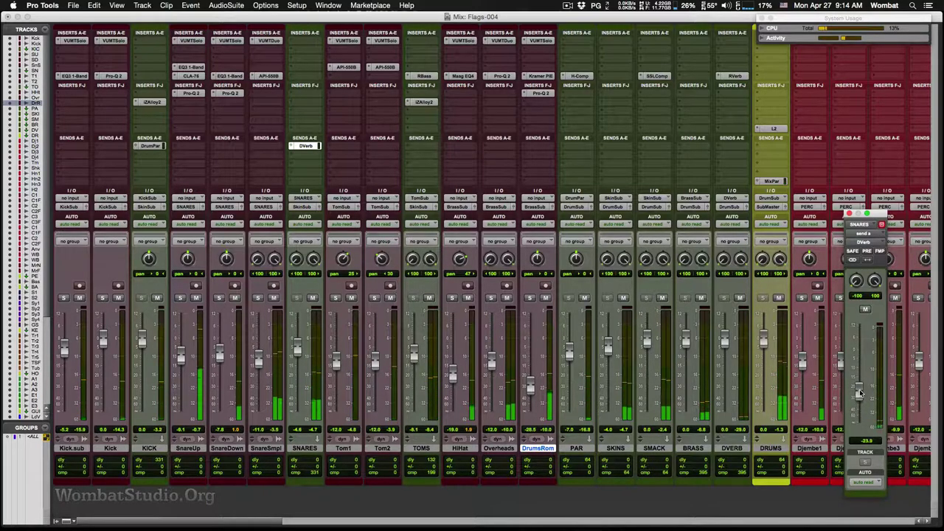
drag(859, 393, 868, 375)
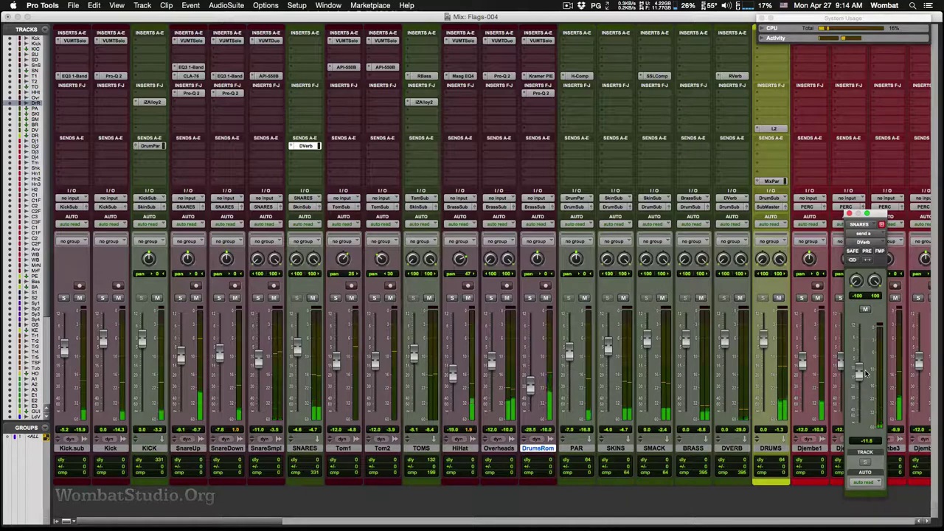
drag(867, 374, 865, 378)
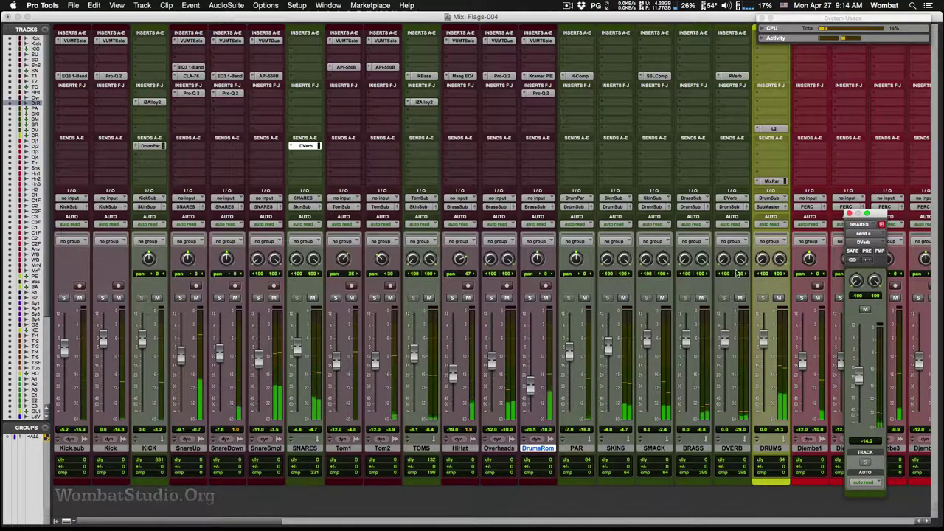
Add a send from TOMS to the DVerb bus with its left and right panning swapped, and set its level to -9.9 dB.
click(432, 148)
mouse_move(461, 175)
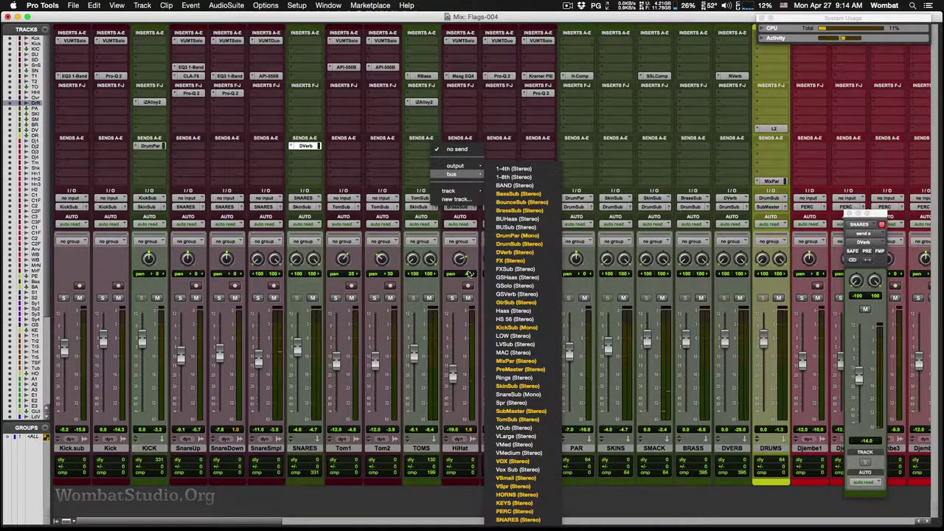
click(516, 252)
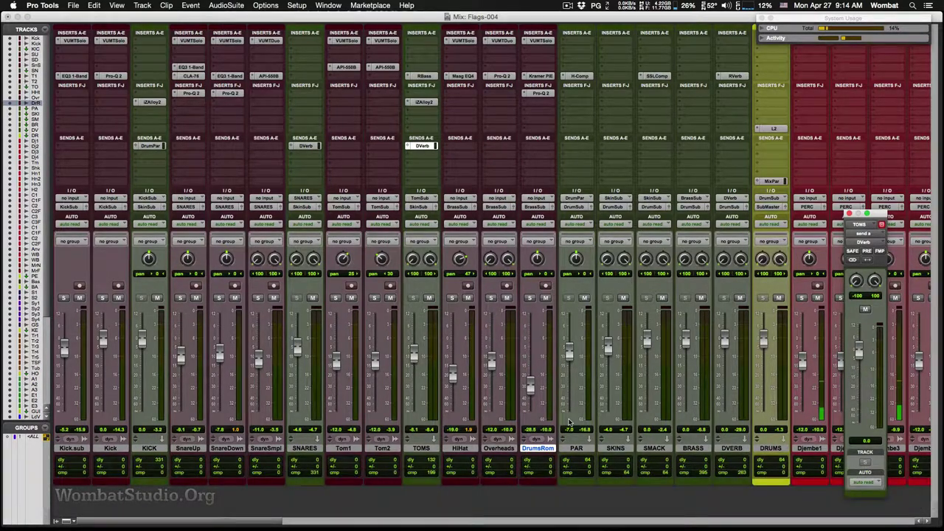
alt+click(543, 450)
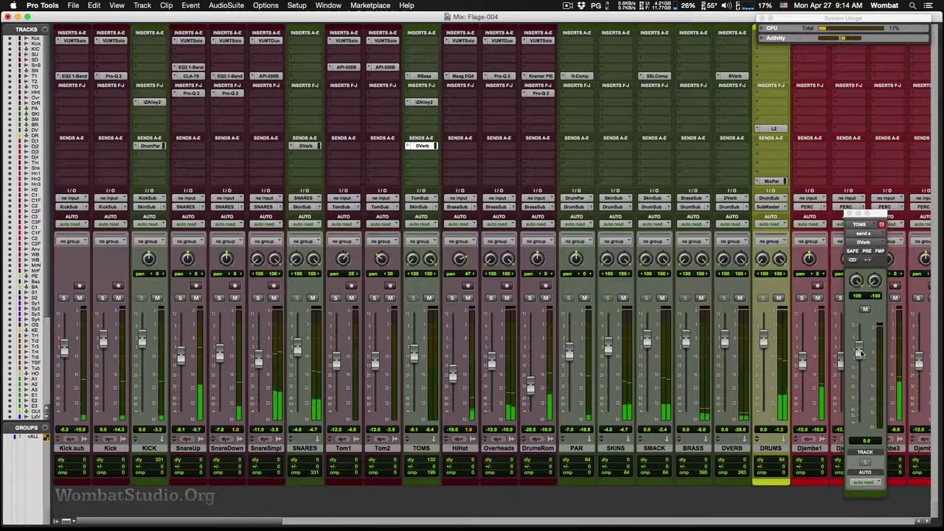
drag(861, 353, 859, 373)
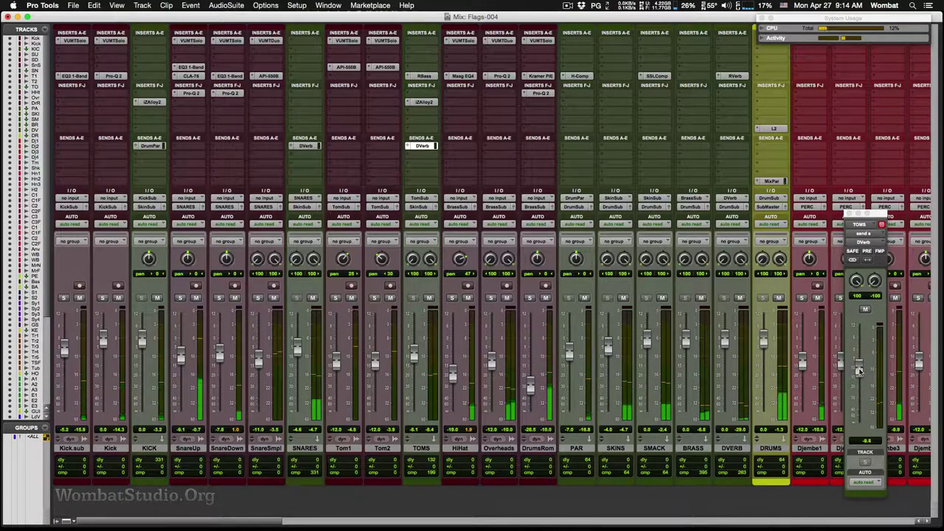
key(space)
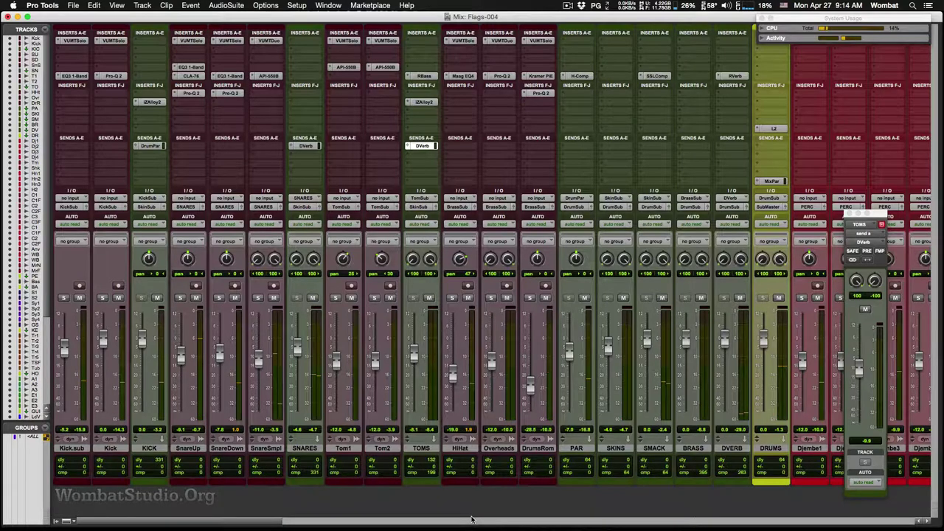
key(space)
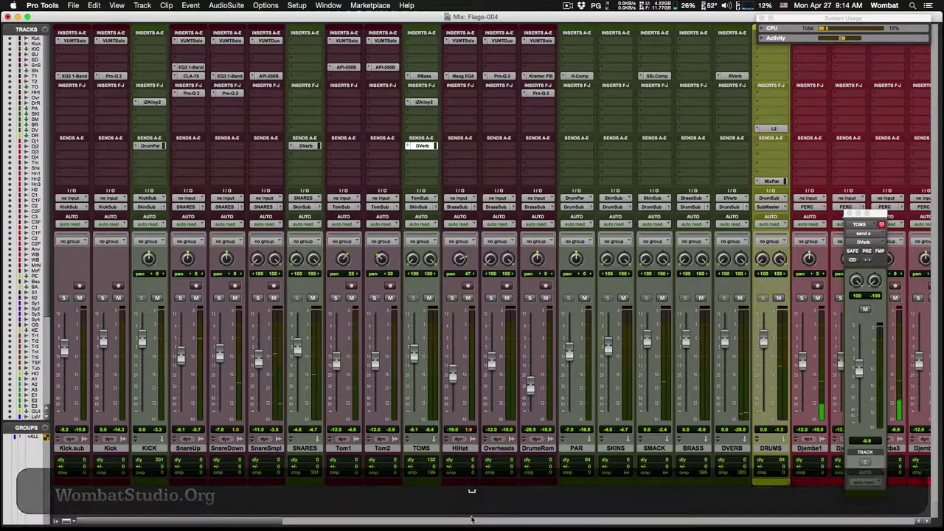
Stop playback, lower the DVerb send level to about -16 dB on SNARES and -12.0 dB on TOMS, and close the send window.
key(space)
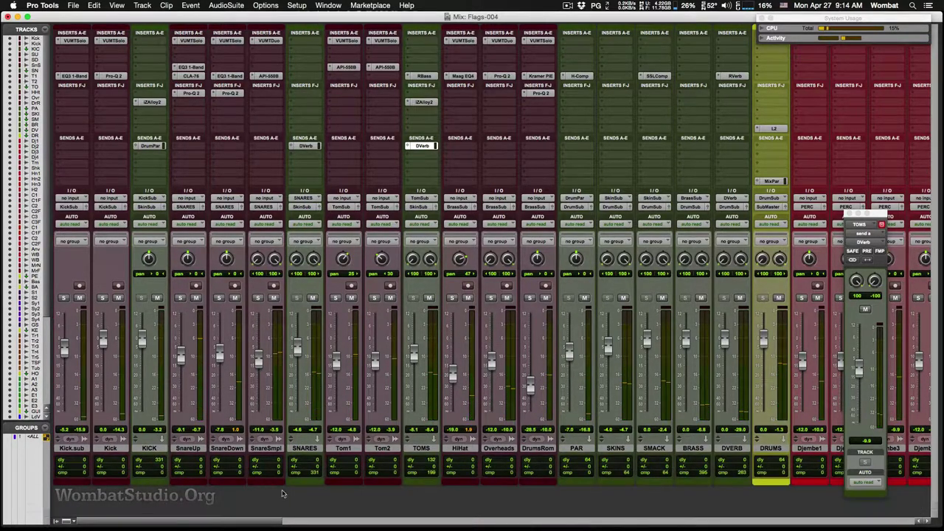
click(308, 146)
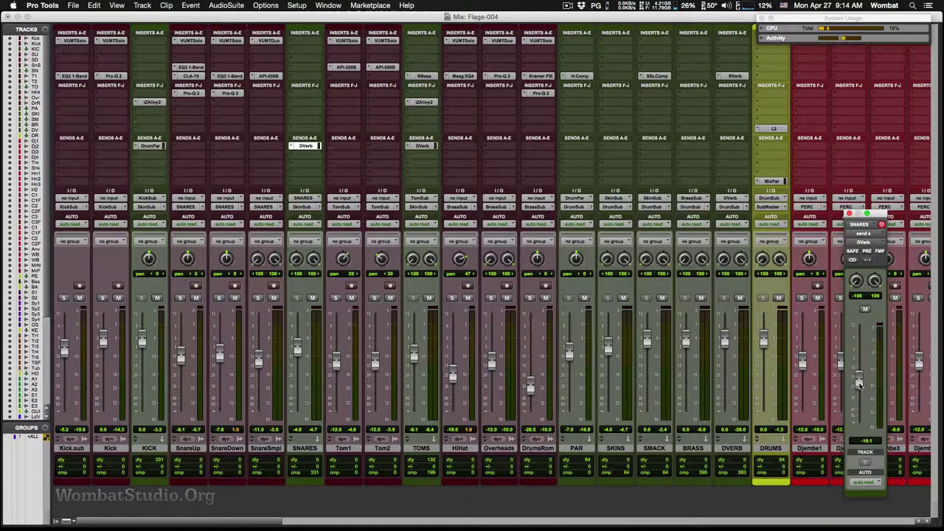
drag(859, 385, 859, 383)
click(422, 152)
click(424, 147)
click(424, 147)
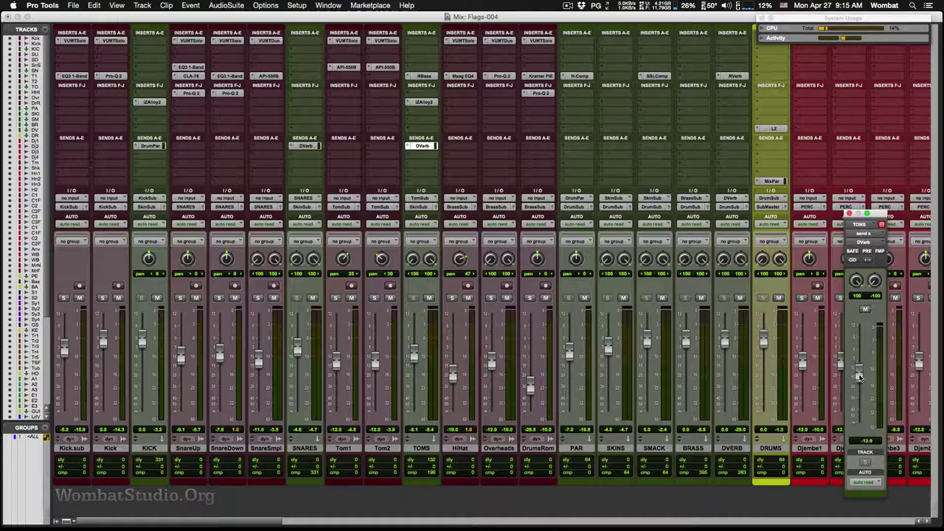
key(super)
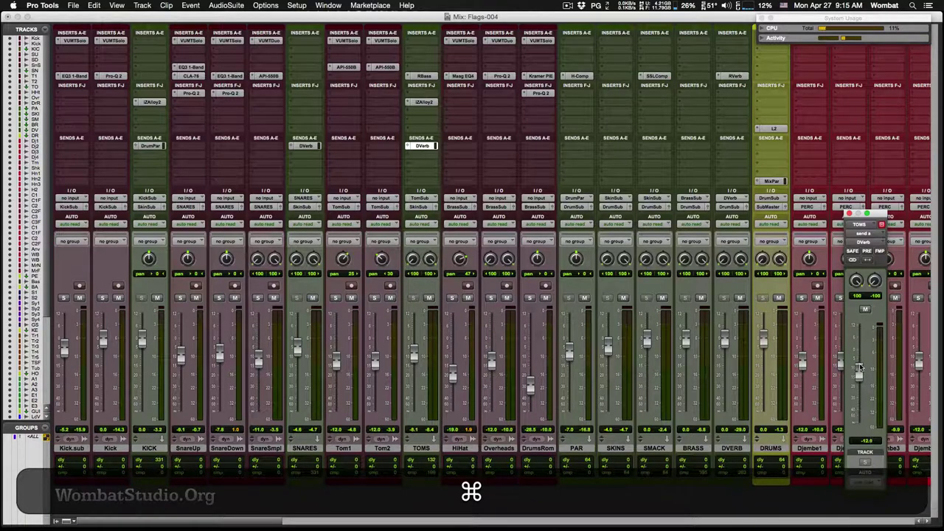
click(850, 214)
Select Tom1 and Tom2 from 1:51 to 2:13 in the Edit window, solo both tracks and audition the passage.
key(super+equal)
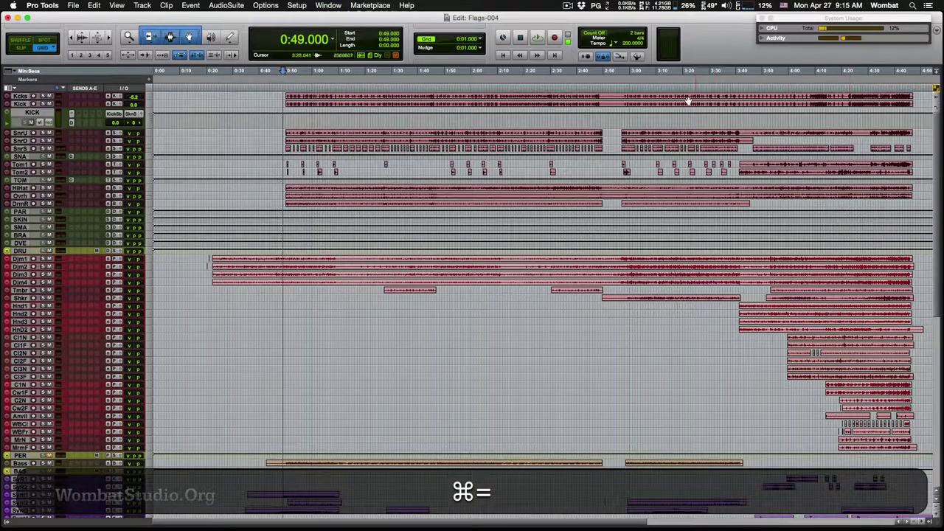
drag(450, 160, 503, 174)
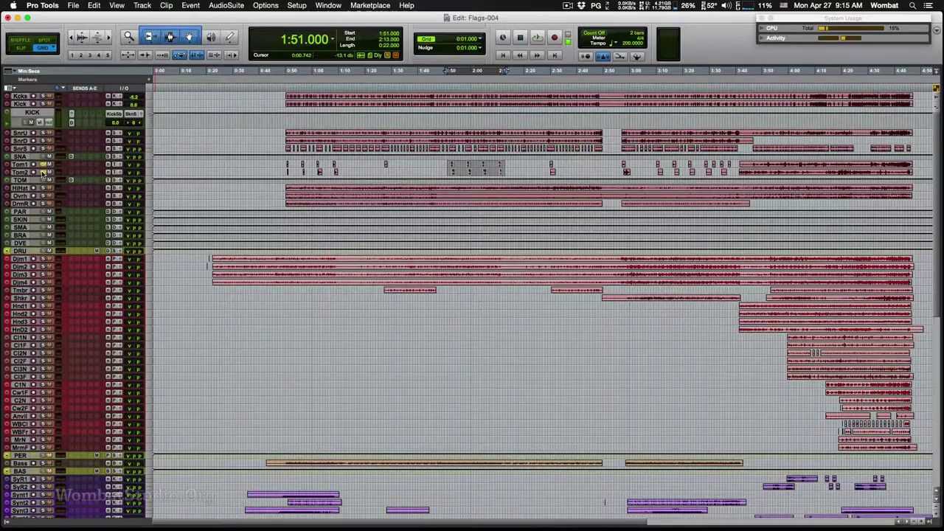
key(super+equal)
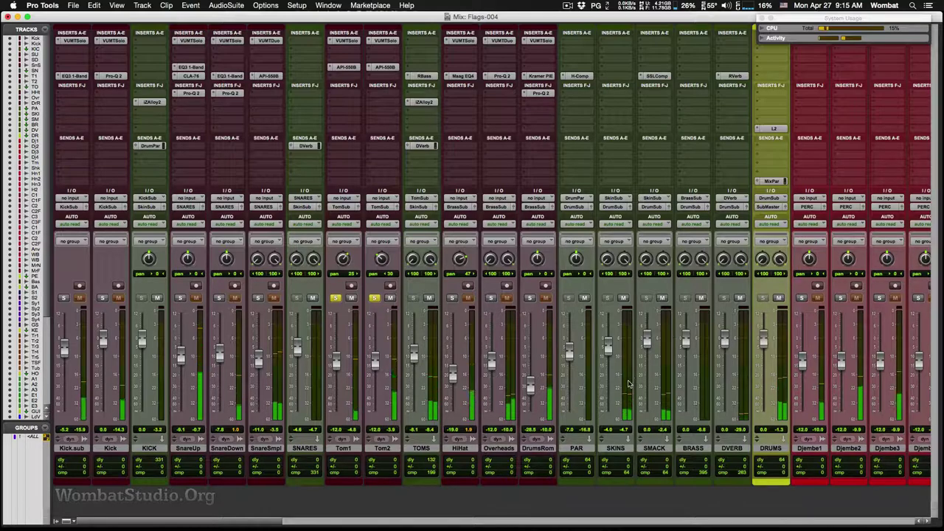
key(super+equal)
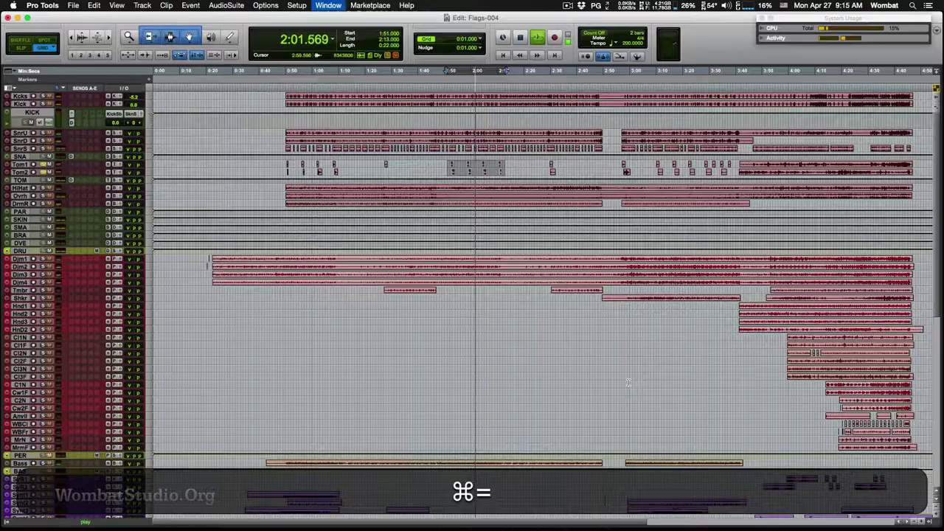
key(space)
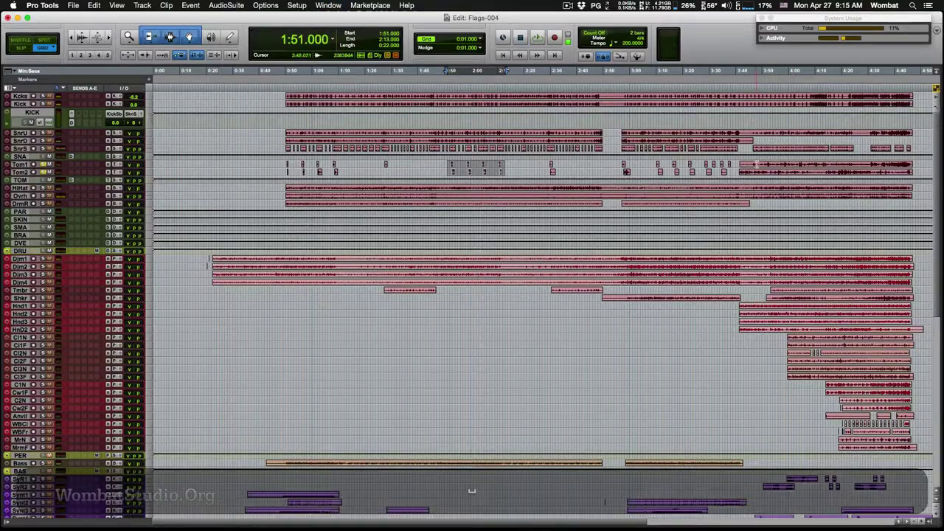
Play the soloed toms from 3:46, where their parts become continuous, and show the mixer.
click(750, 163)
key(space)
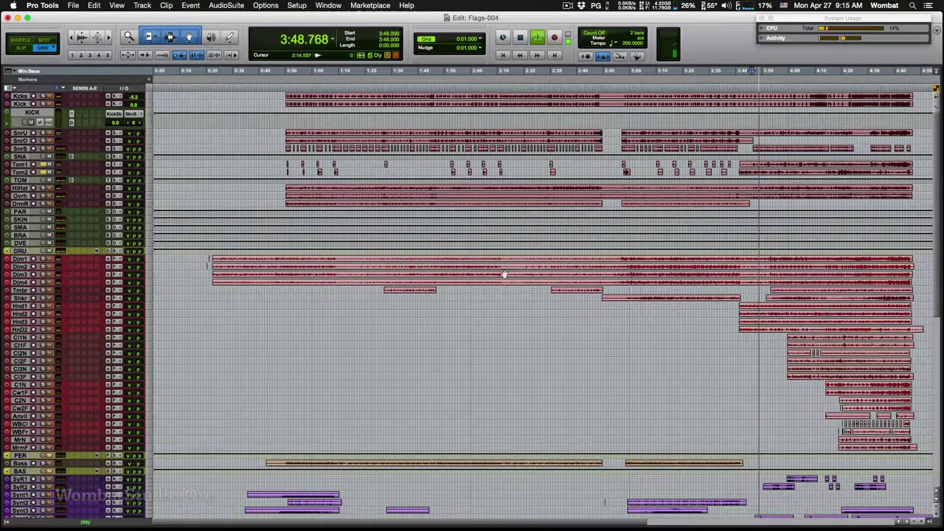
mouse_move(443, 522)
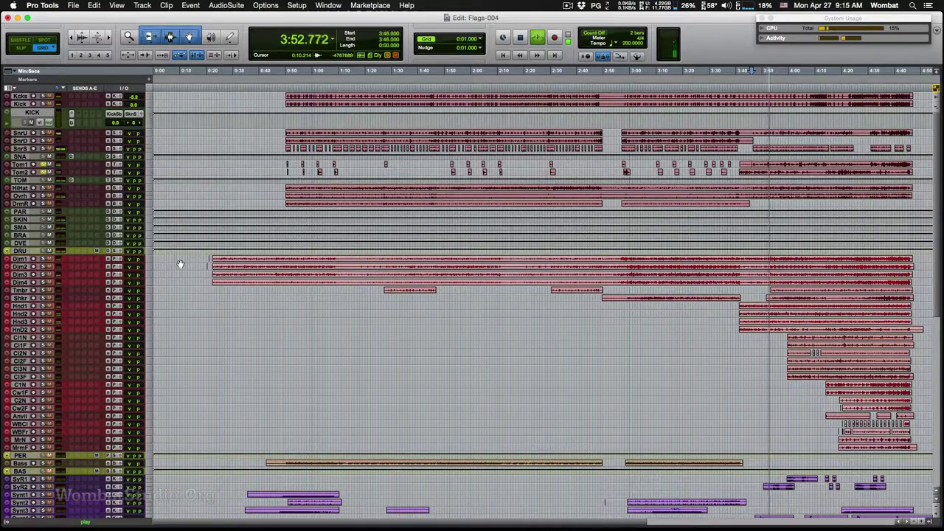
key(super+equal)
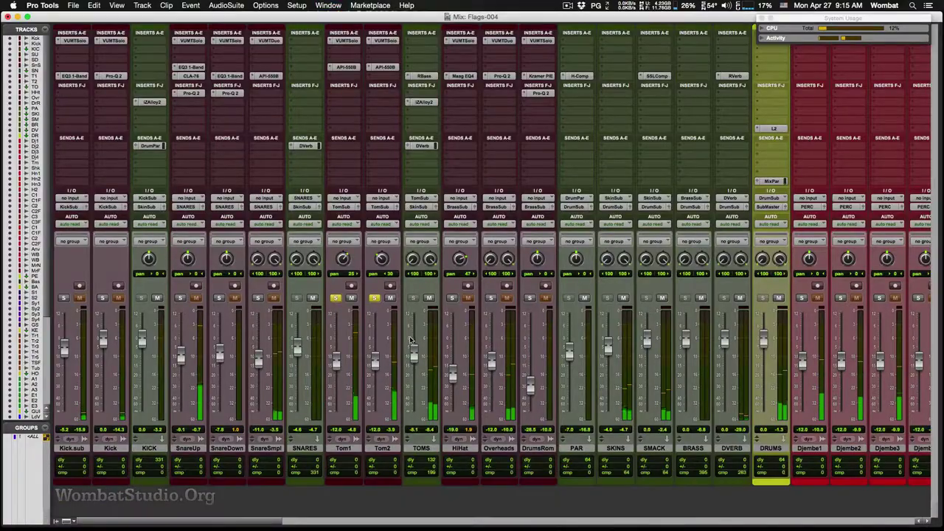
Raise the TOMS send to DVerb to -8.0 dB against playback, close its window and unsolo Tom1 and Tom2.
click(421, 145)
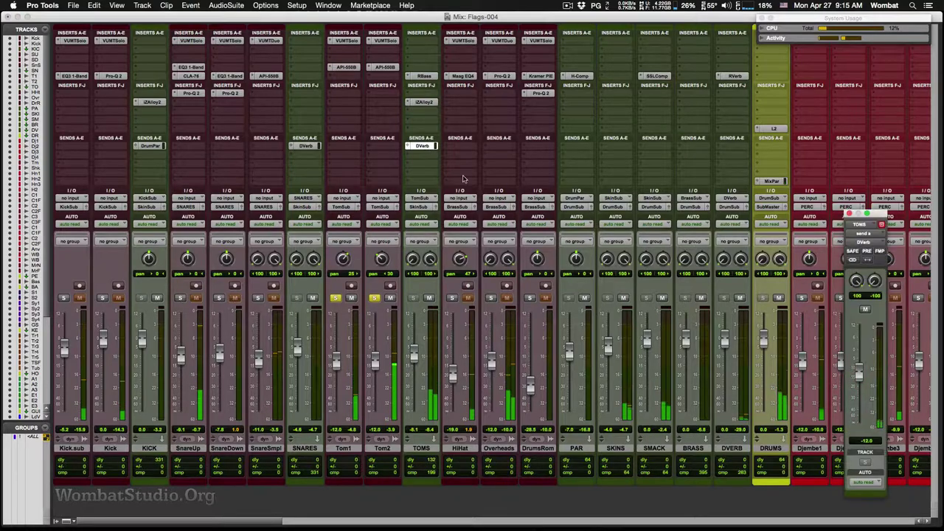
mouse_move(859, 375)
mouse_down()
mouse_move(861, 345)
mouse_move(864, 362)
mouse_up()
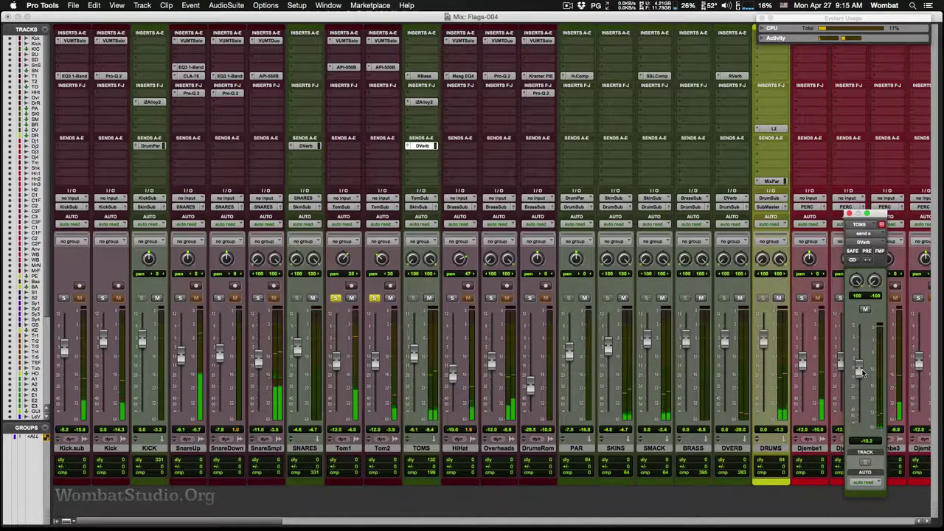
key(alt)
drag(861, 371, 864, 367)
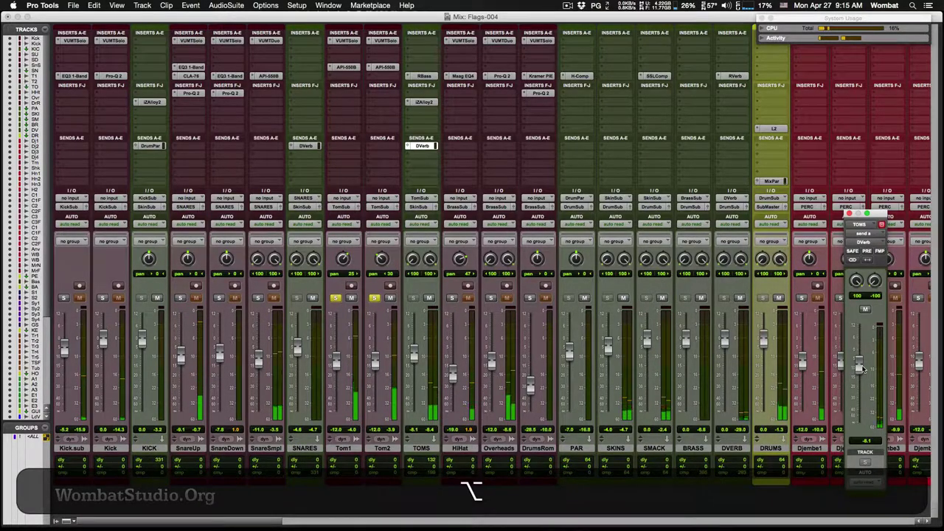
drag(863, 369, 864, 368)
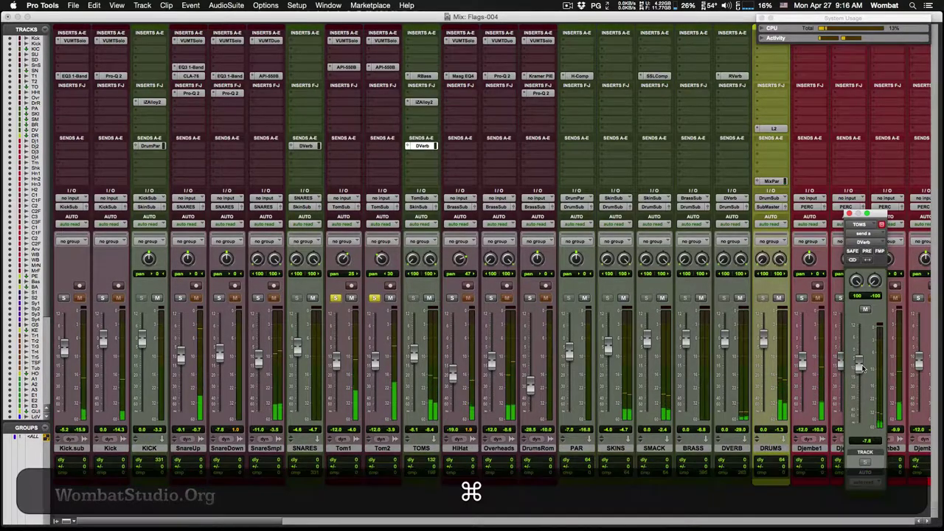
drag(863, 368, 864, 372)
key(space)
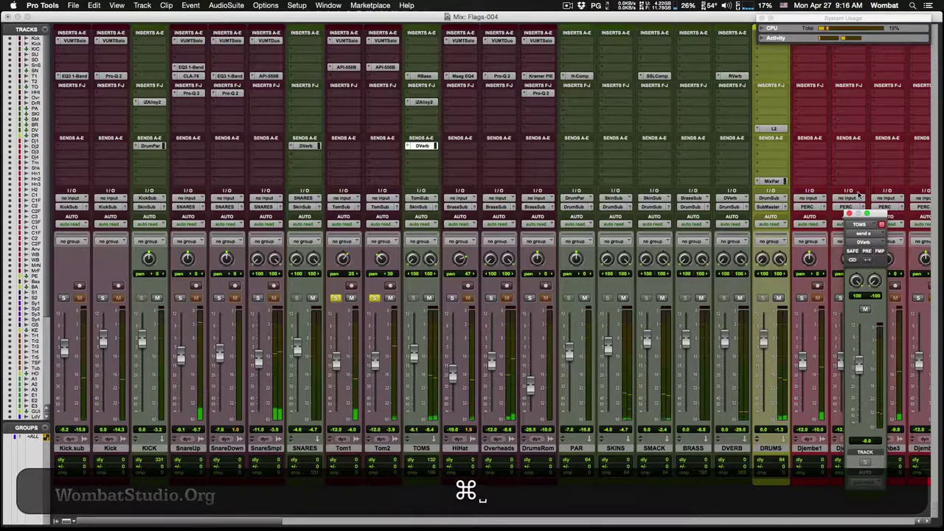
click(850, 214)
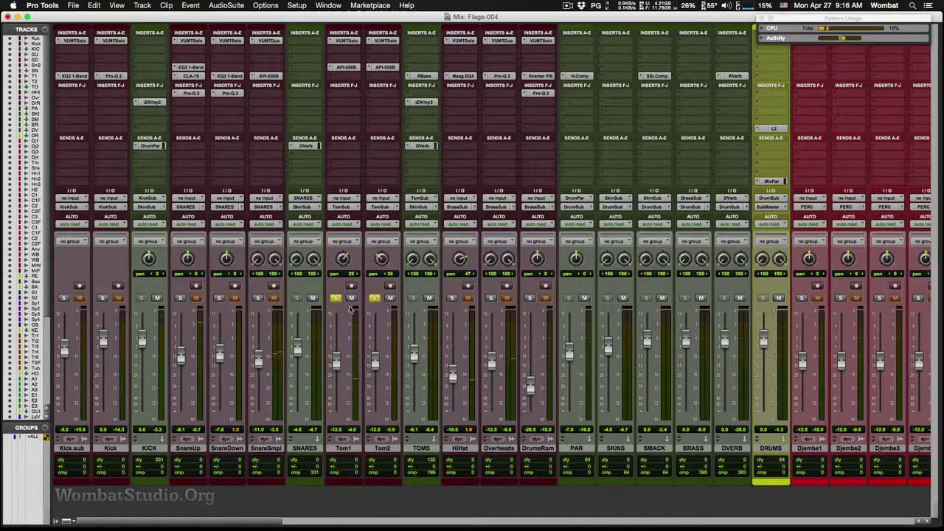
click(375, 299)
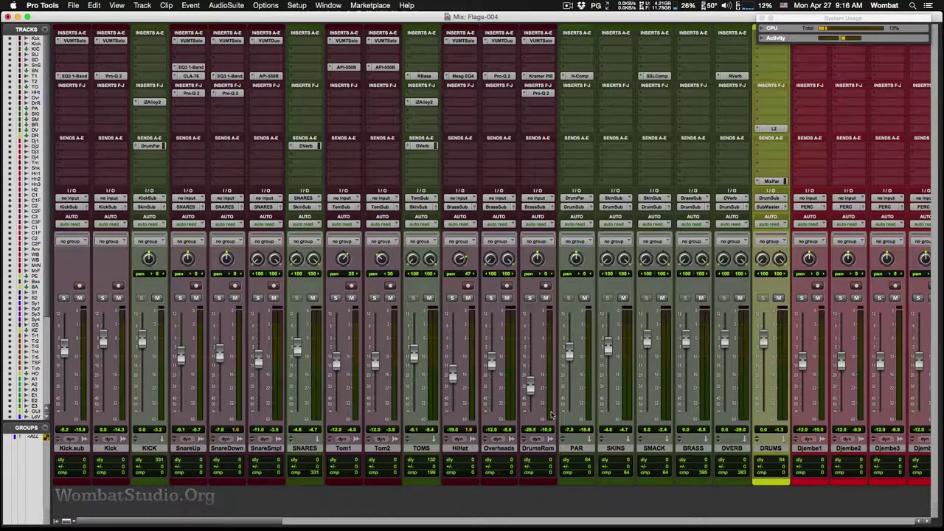
Play the session from 0:49 and reduce the KICK track's height to match the other tracks.
key(super+equal)
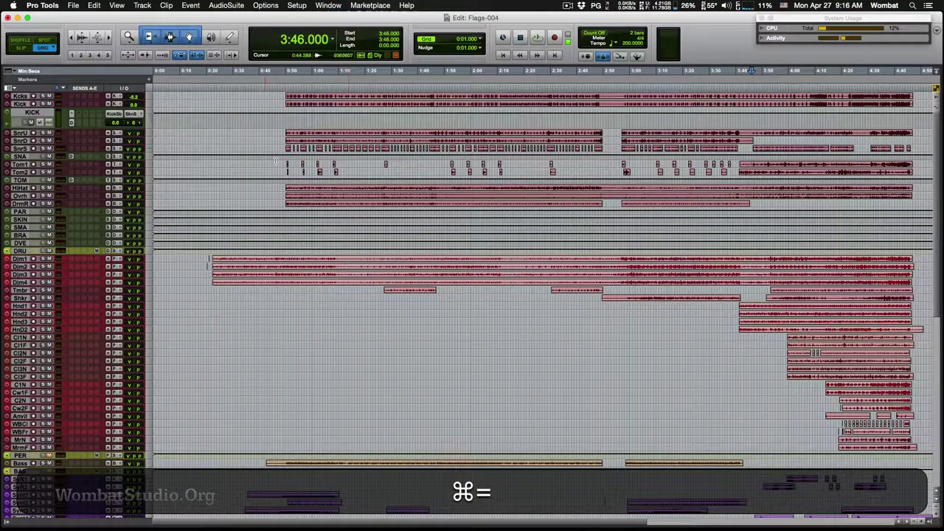
click(283, 87)
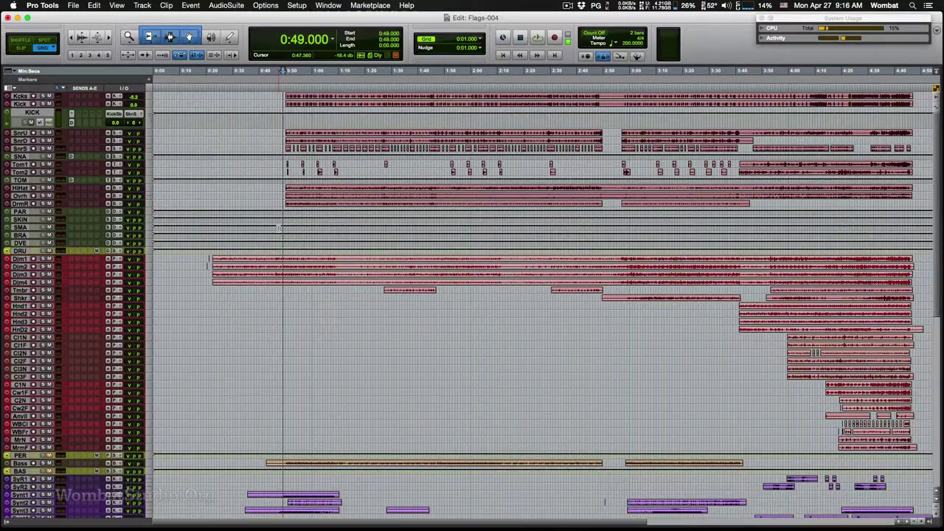
key(space)
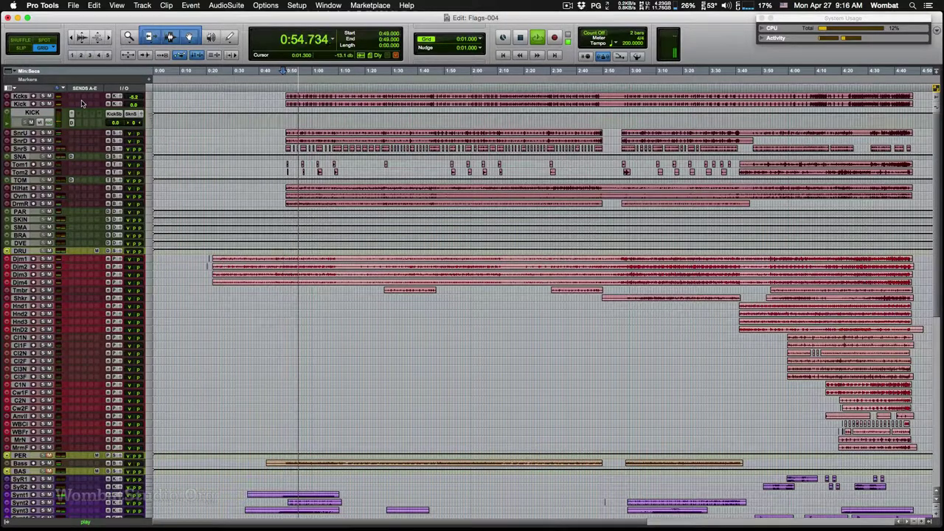
key(ctrl+alt+super+Up)
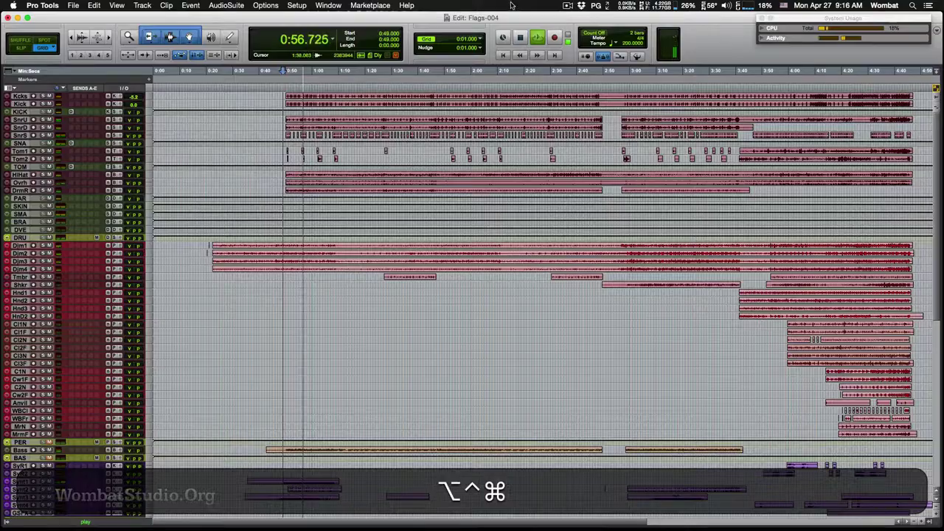
Lower the PAR fader to -12.0 dB and the SNARES fader to about -7.8 dB in the mixer during playback.
key(super+equal)
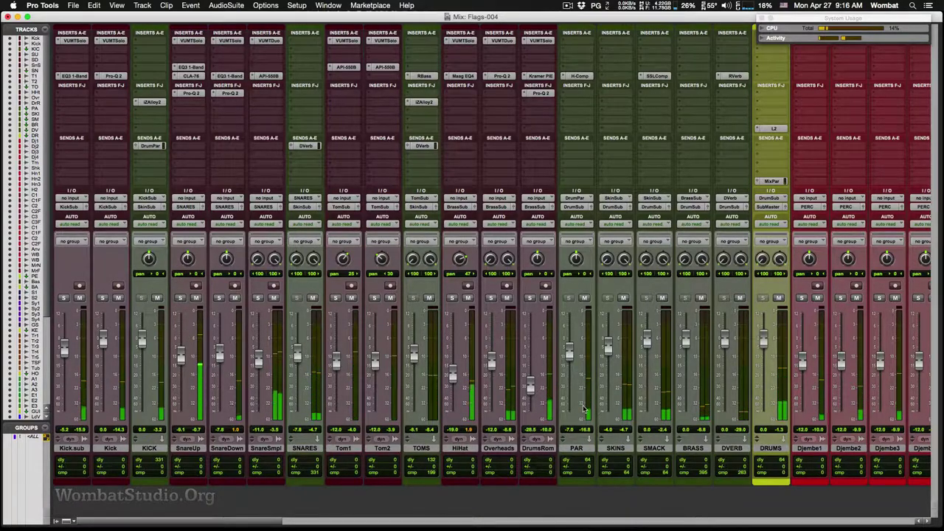
drag(572, 355, 571, 360)
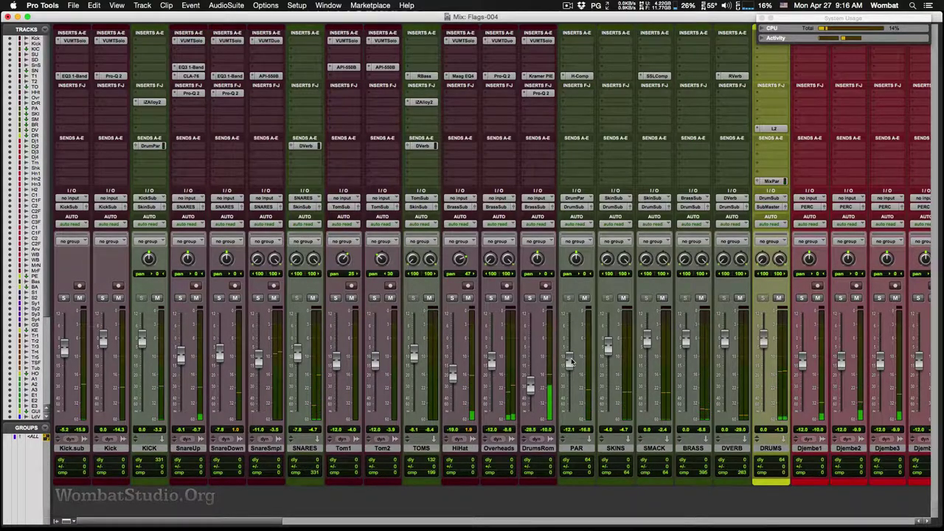
key(super)
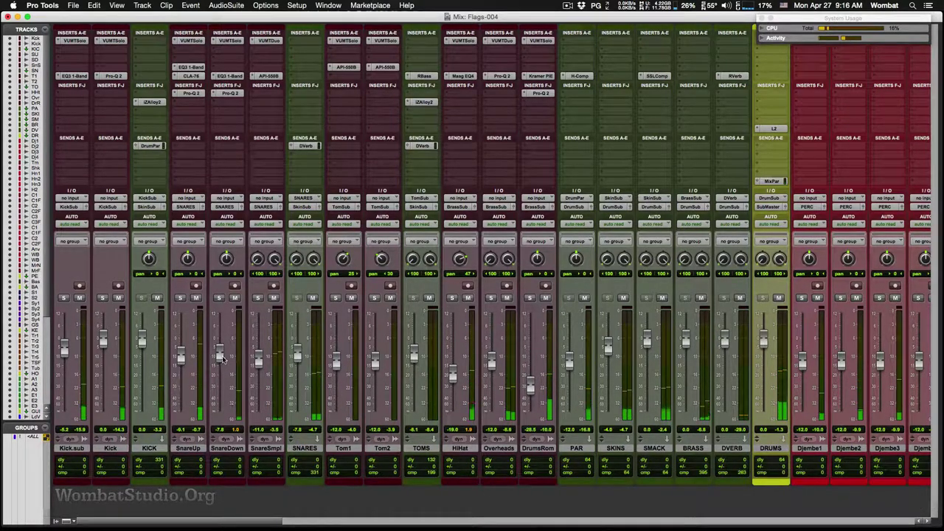
Solo SnareUp, SnareDown and SnareSmpl in turn to compare the snare sources, and clear the solos.
click(180, 298)
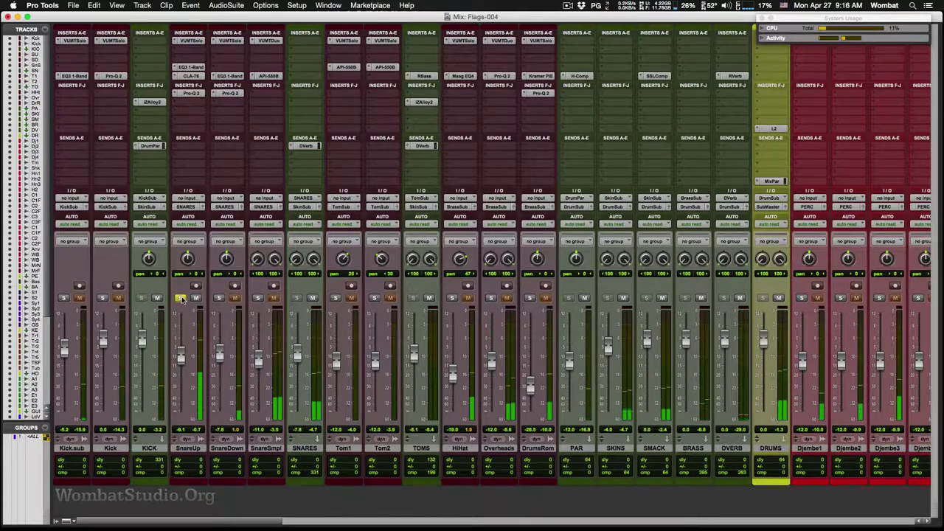
click(181, 298)
click(220, 298)
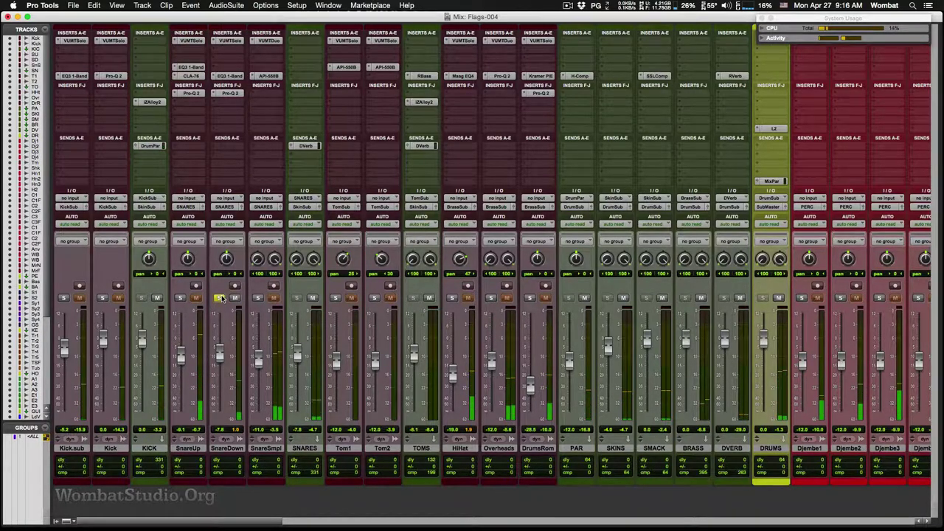
click(220, 298)
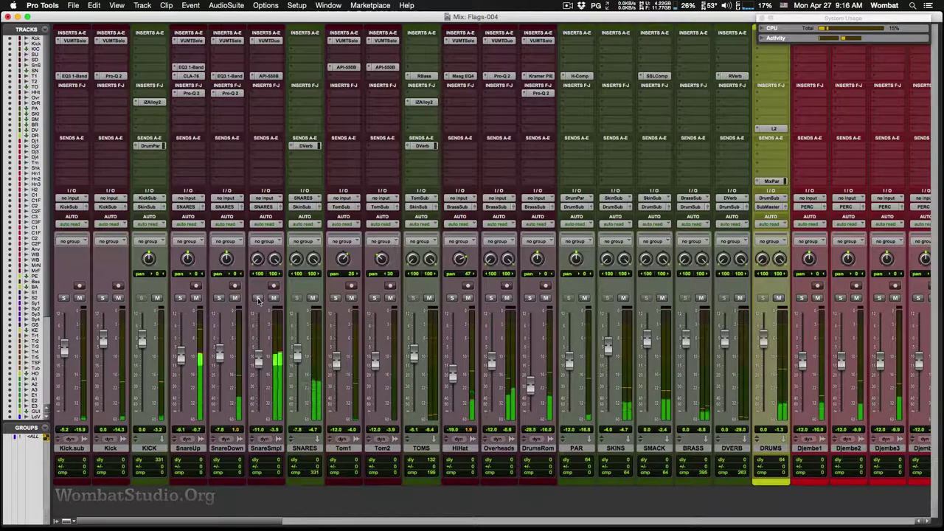
click(259, 298)
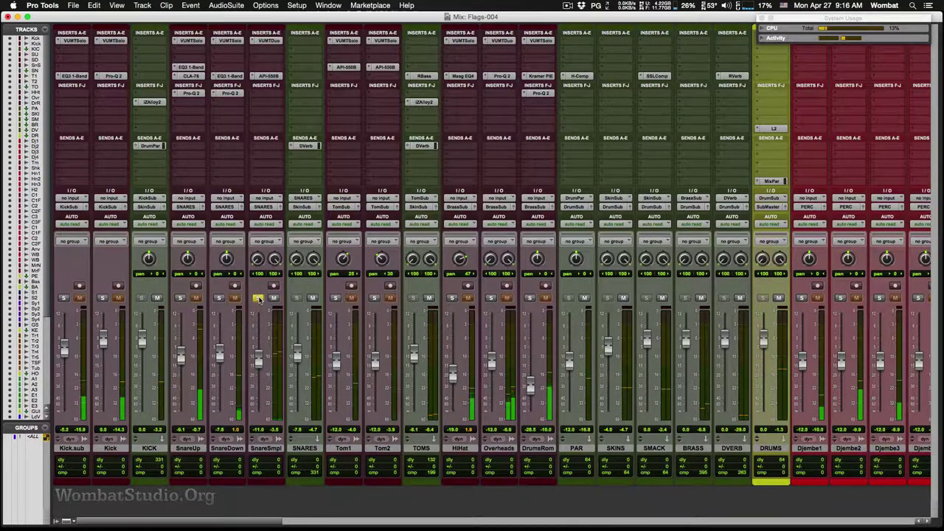
click(182, 298)
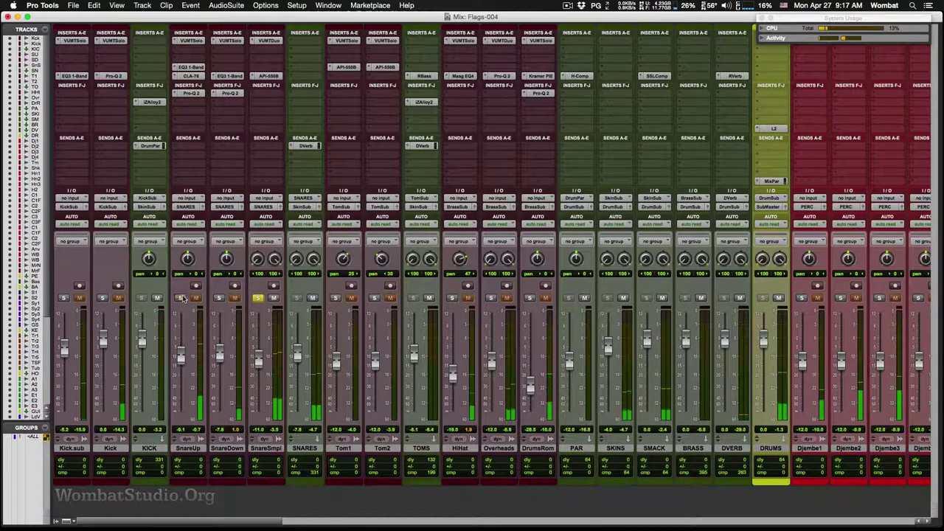
click(259, 298)
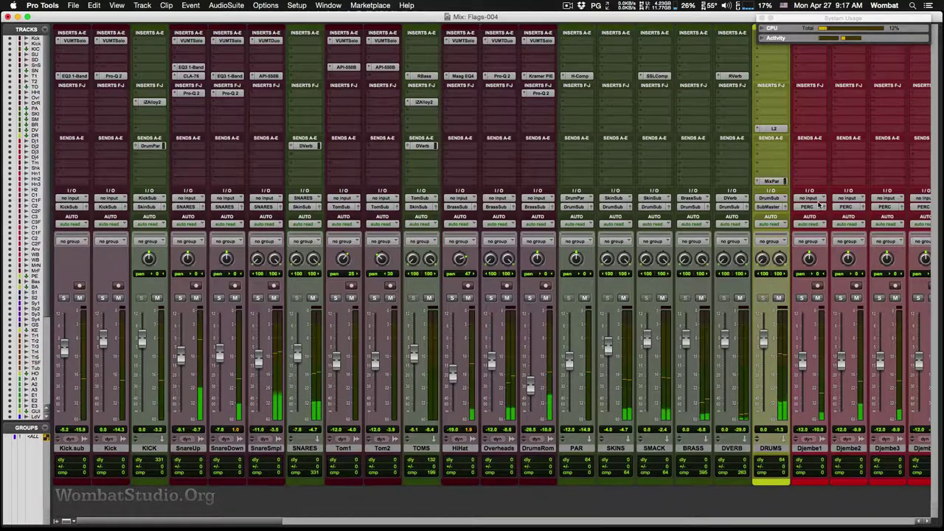
Check the L2 limiter on the DRUMS bus during playback, close it and return to the Edit window.
click(782, 129)
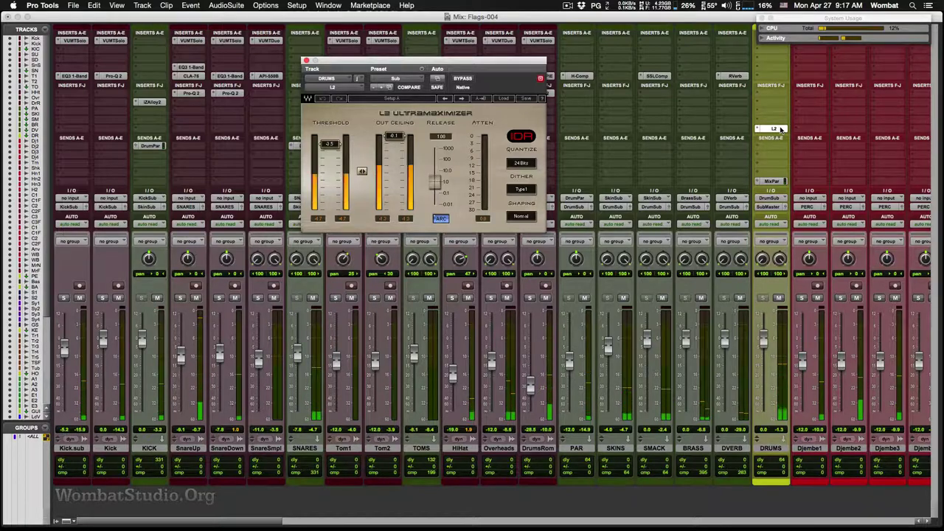
click(782, 129)
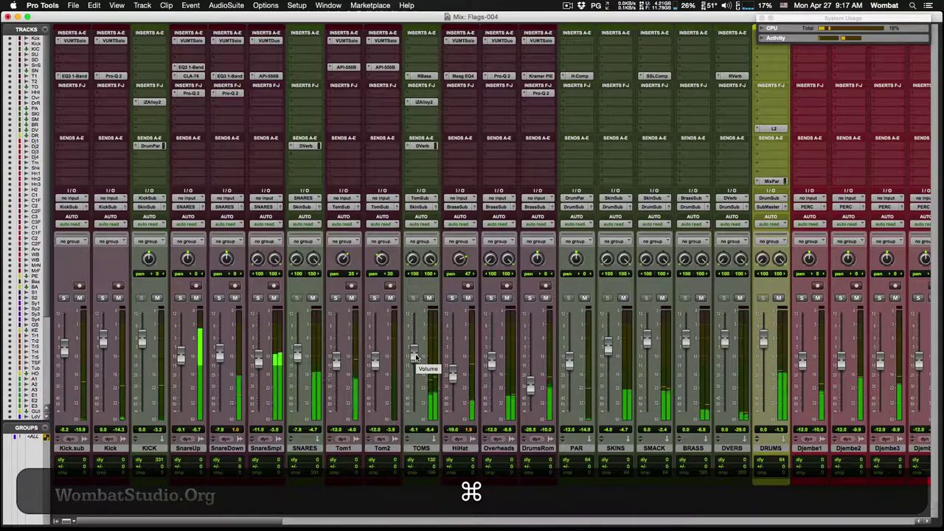
key(super+equal)
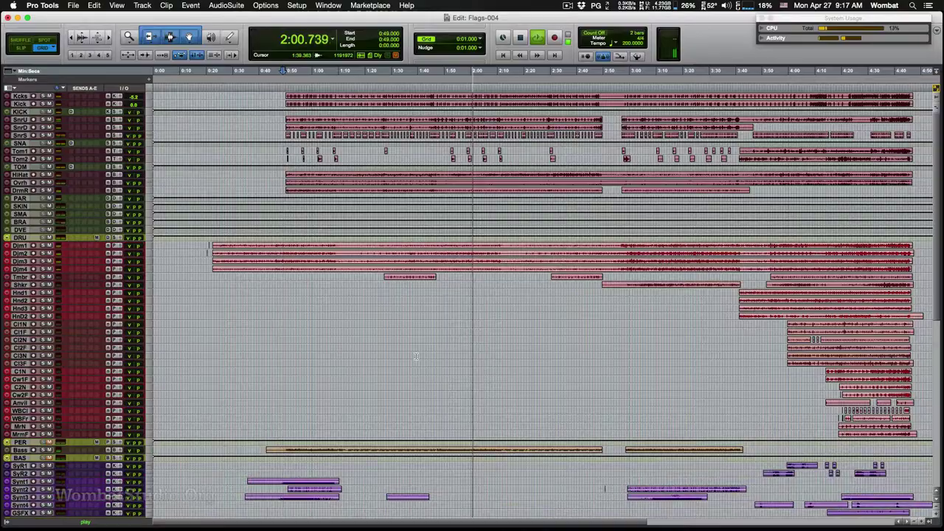
Solo the Overheads and DrumsRom tracks in turn in the mixer during playback, and clear the solos.
key(super+equal)
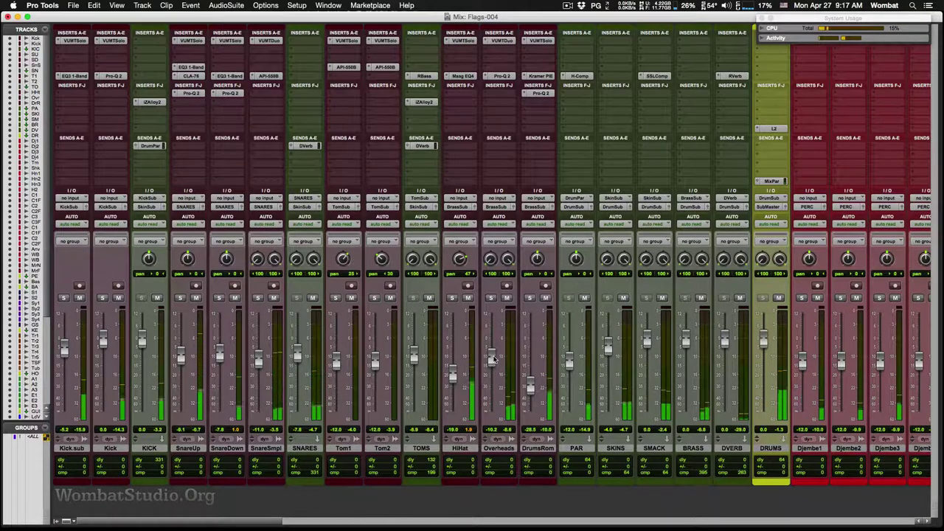
click(491, 298)
click(492, 298)
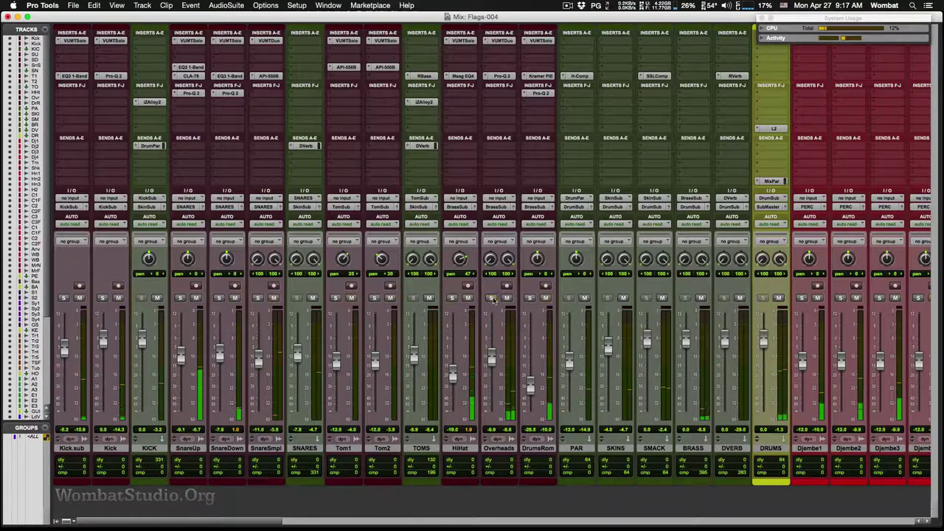
click(528, 298)
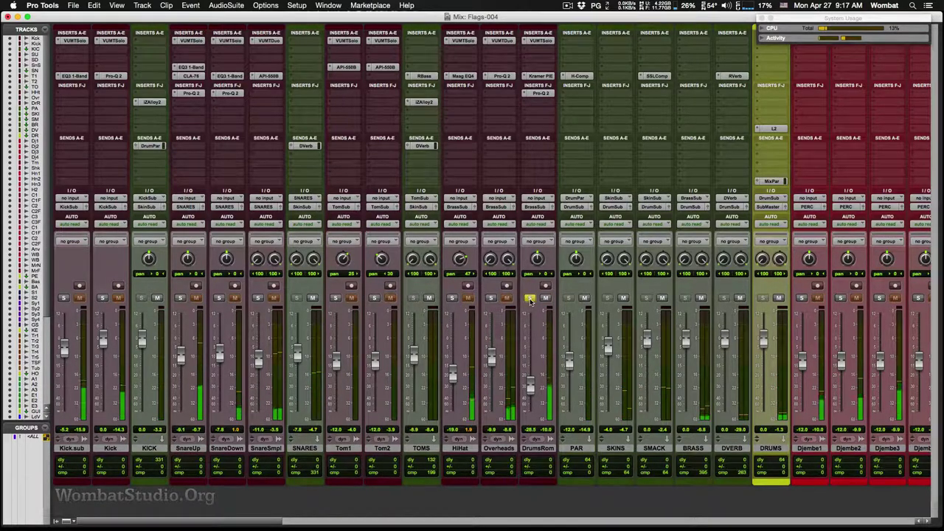
click(529, 298)
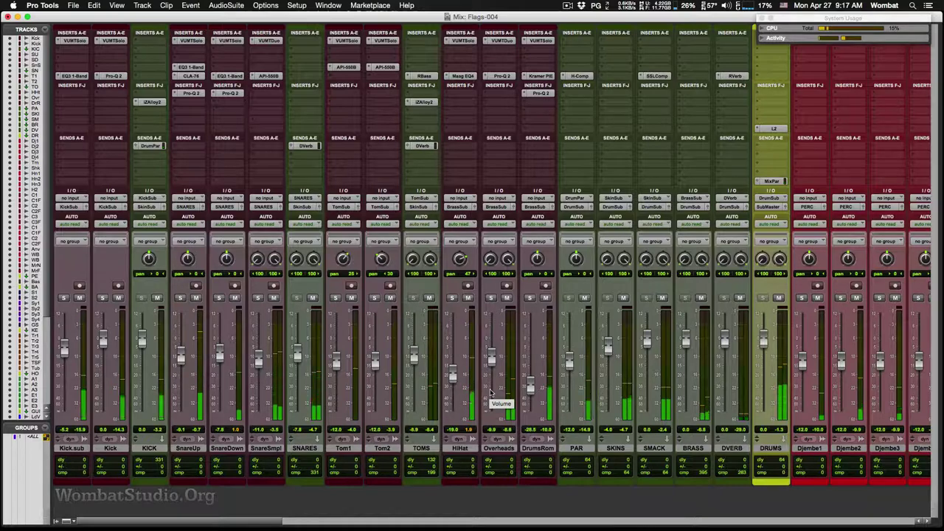
Lower the high-band attack to 1.6 in the Alloy 2 Transient module on the KICK track, and close the plug-in.
click(151, 101)
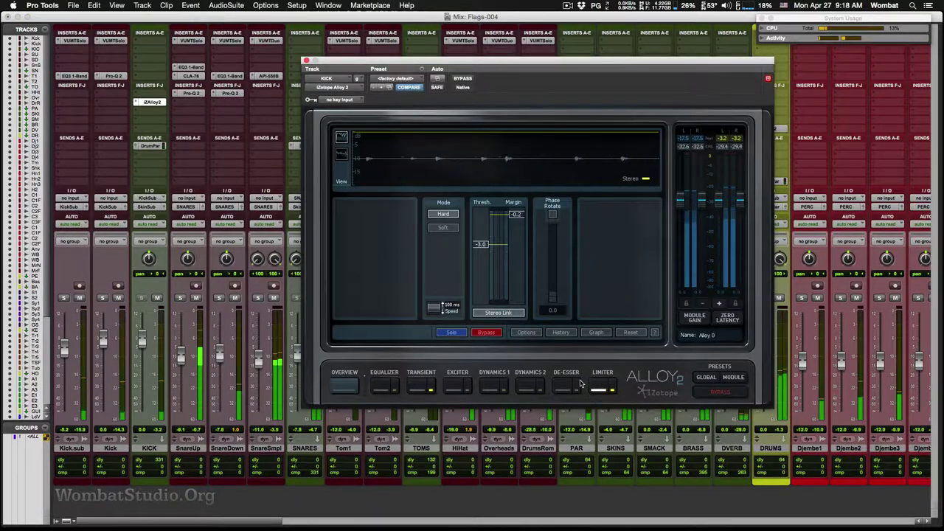
click(418, 387)
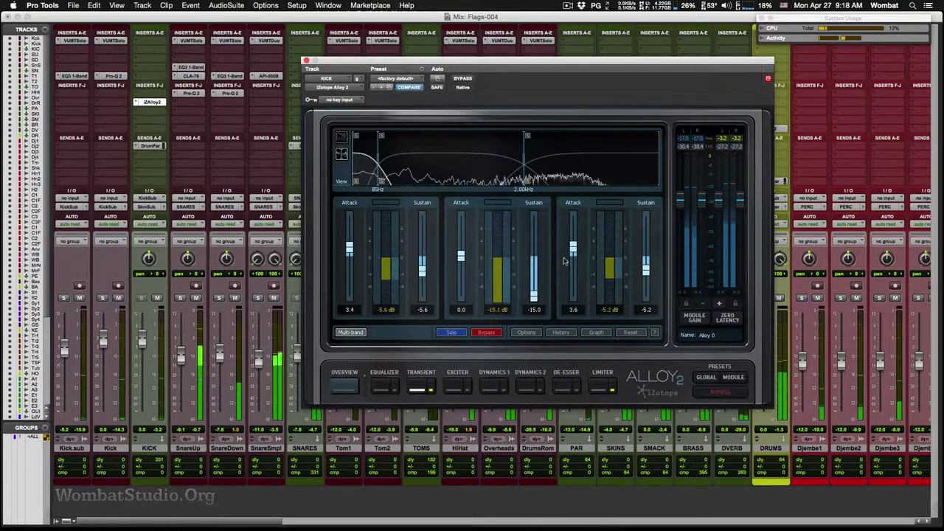
drag(573, 251, 573, 256)
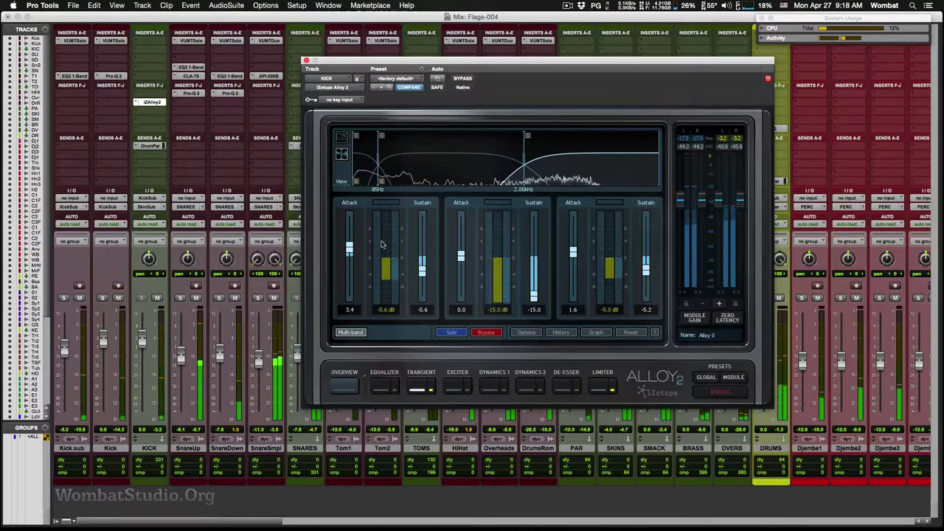
click(307, 61)
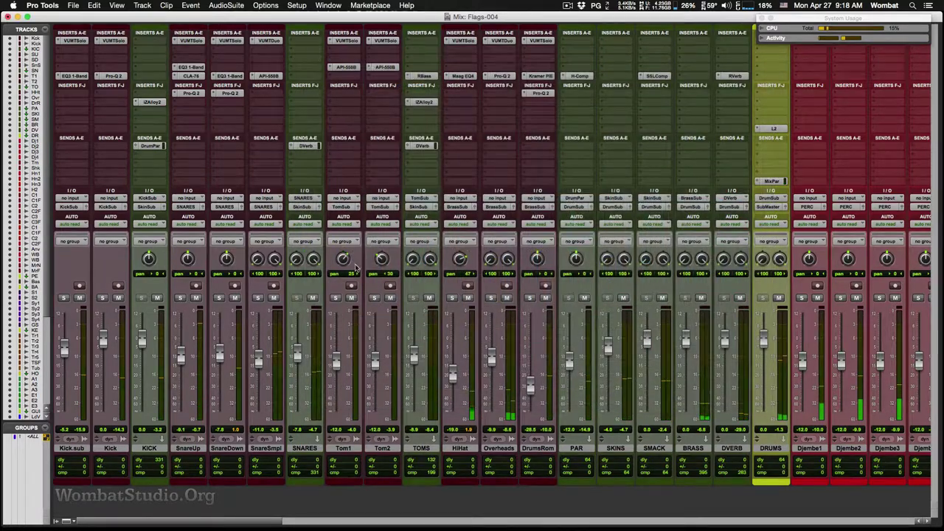
Stop playback, zoom the Edit window in around 2:49, and audition the break from 2:47.
key(super+equal)
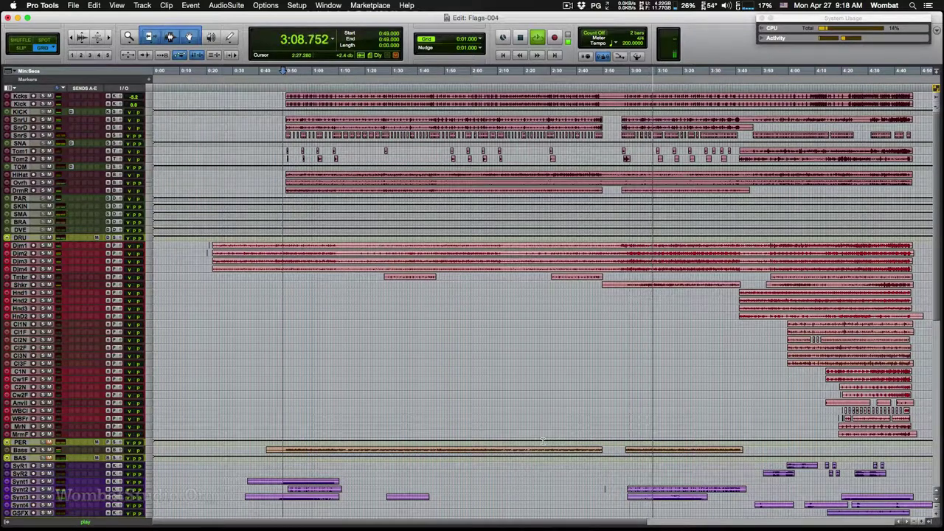
key(space)
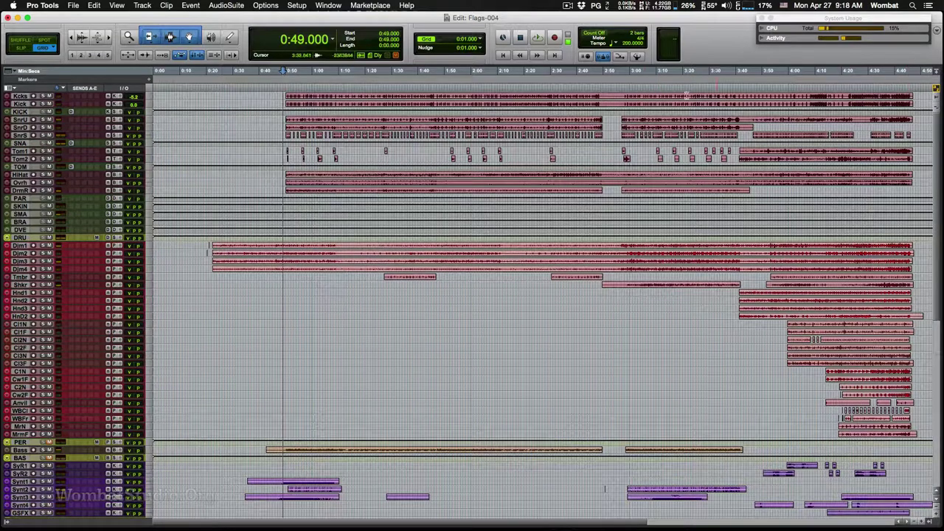
click(600, 84)
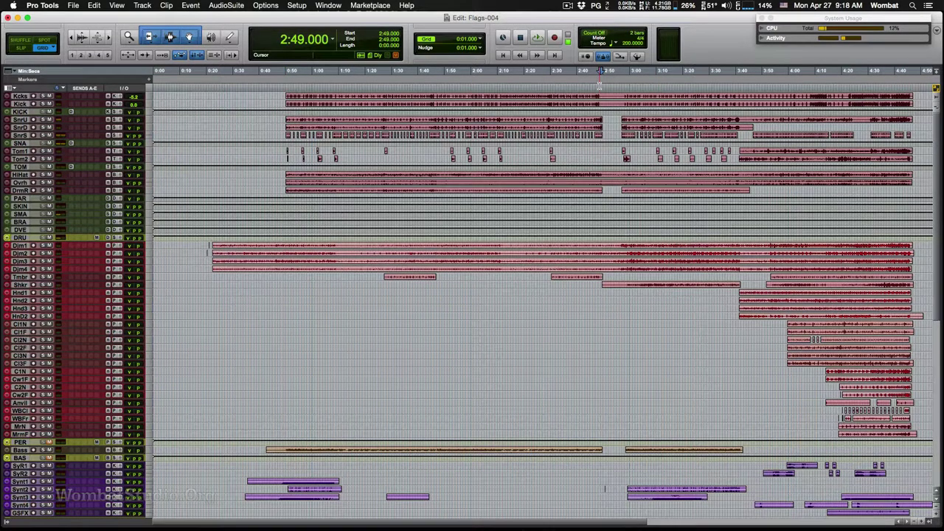
key(t)
key(t)
key(t)
key(t)
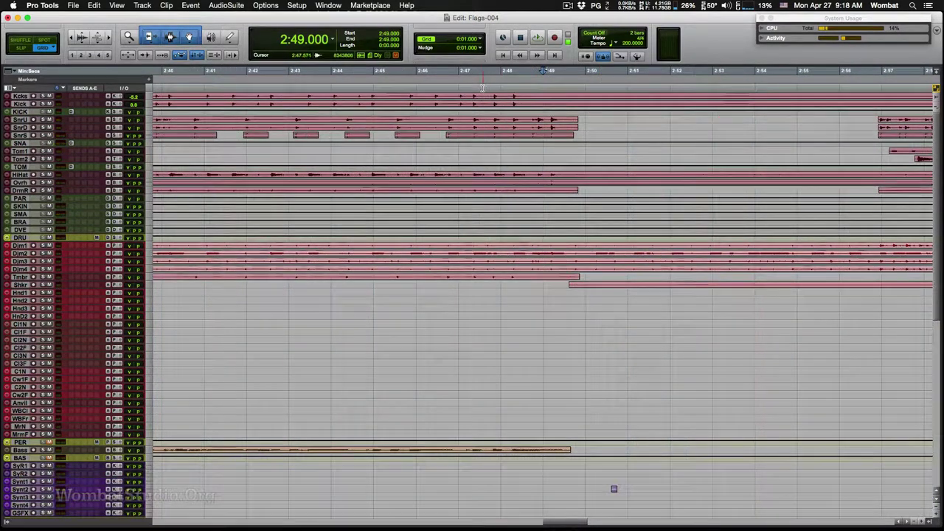
click(459, 87)
key(space)
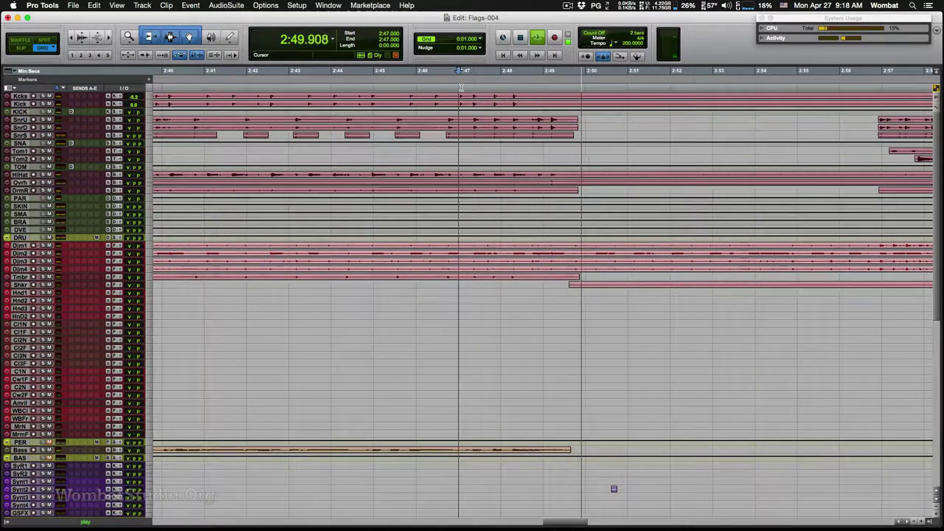
key(space)
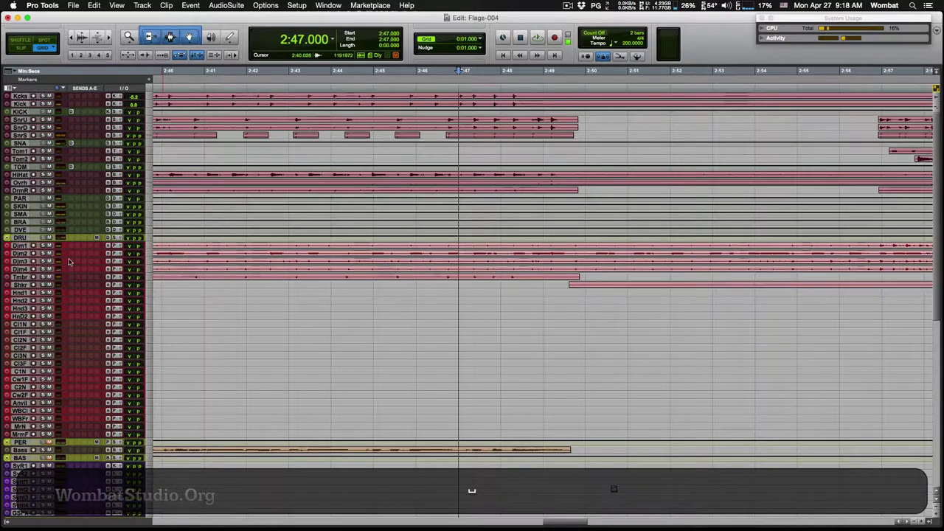
Select the Overheads track and replay the end of the drum section from 2:47.
click(22, 182)
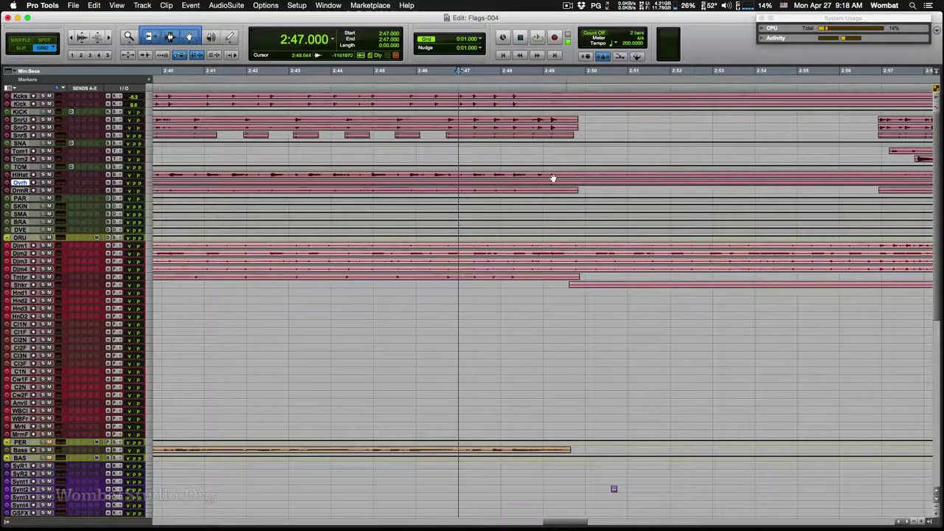
key(space)
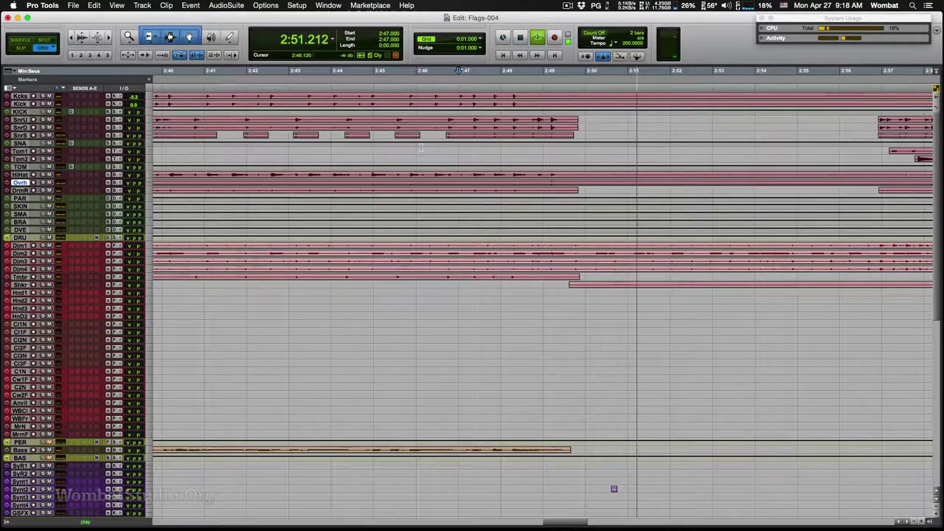
key(space)
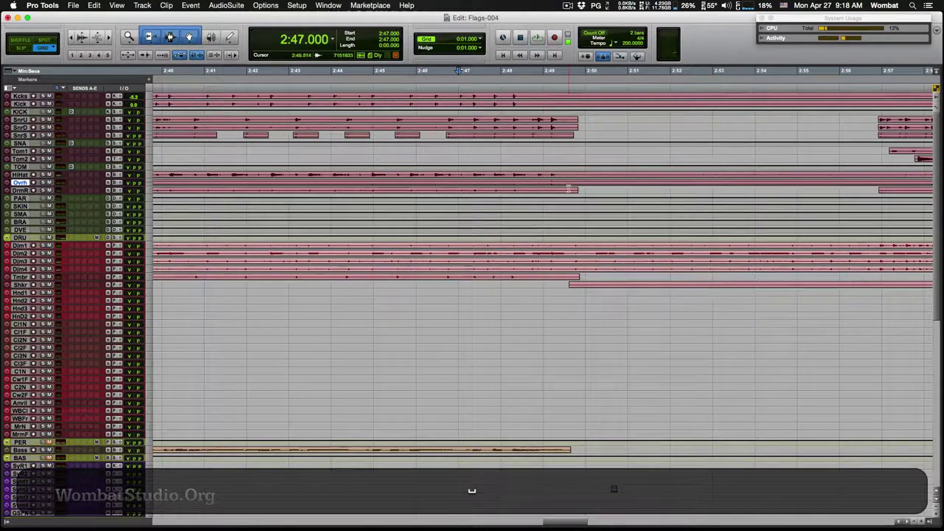
Try extending the first DrumsRom clip's end to 2:54, audition it soloed from 2:48, and undo the extension.
click(497, 190)
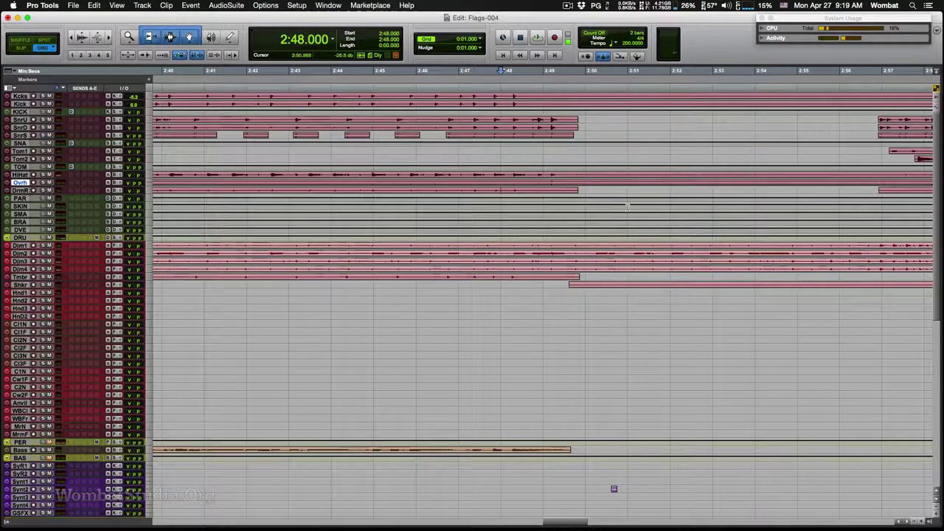
drag(577, 189, 627, 190)
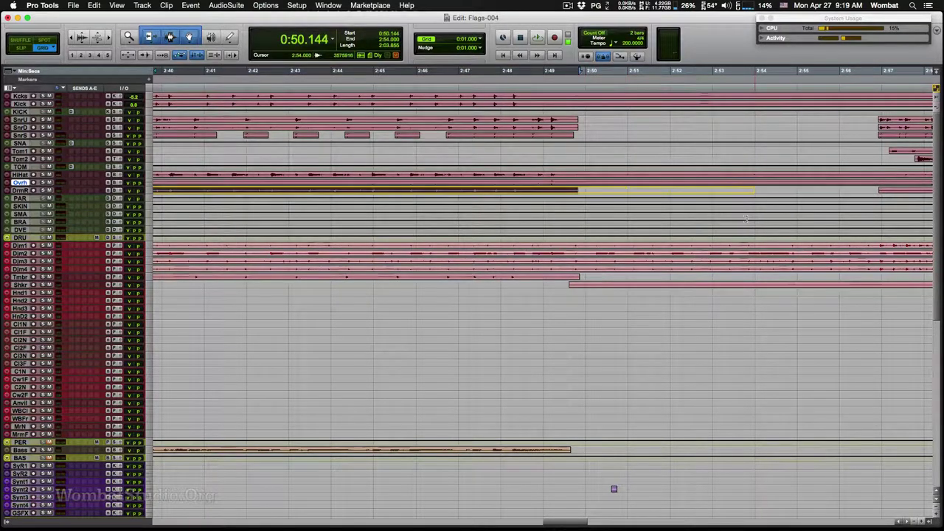
drag(746, 219, 749, 214)
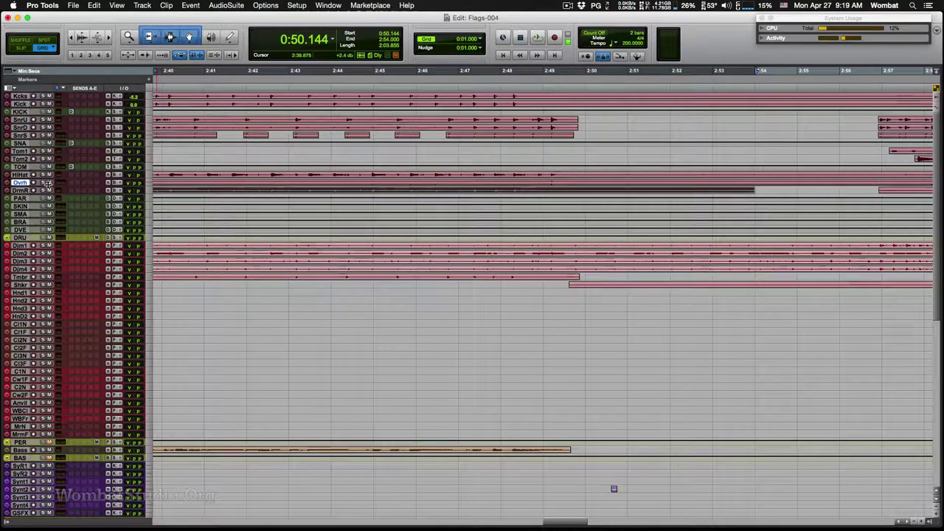
click(505, 189)
key(space)
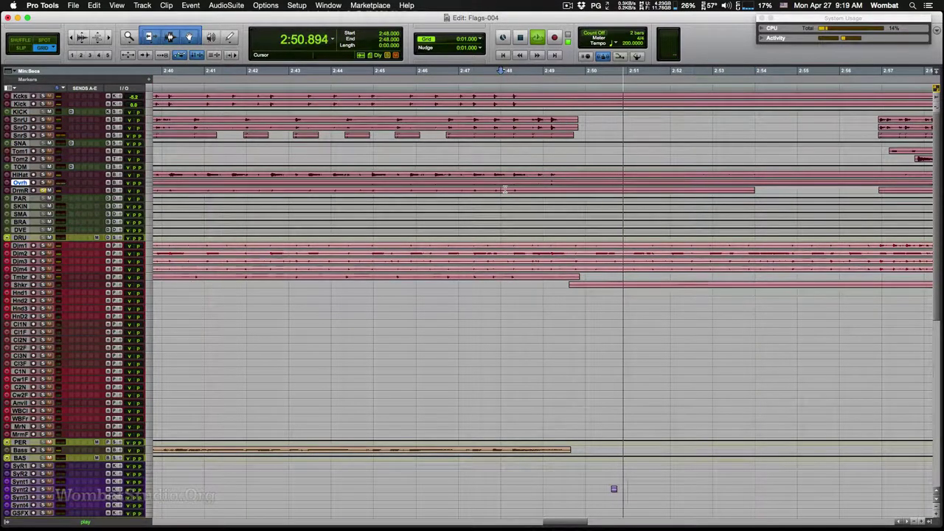
key(space)
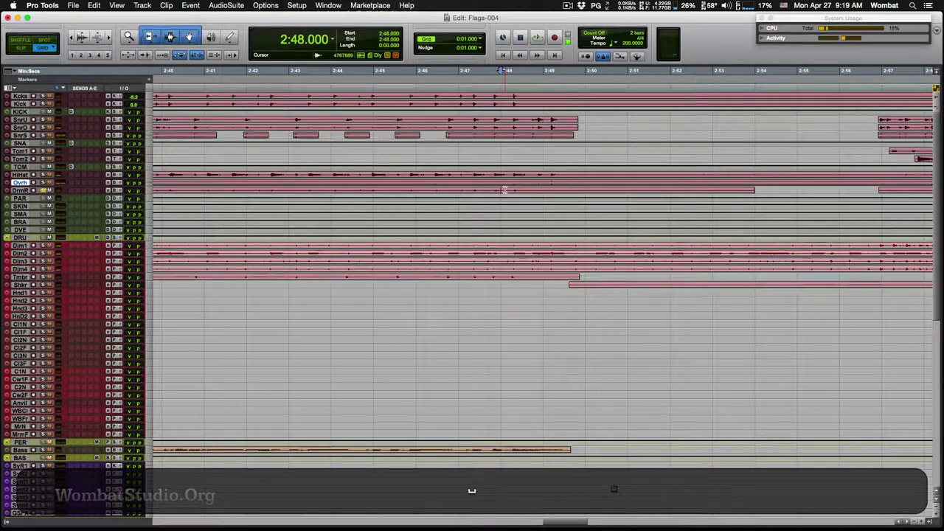
key(super+z)
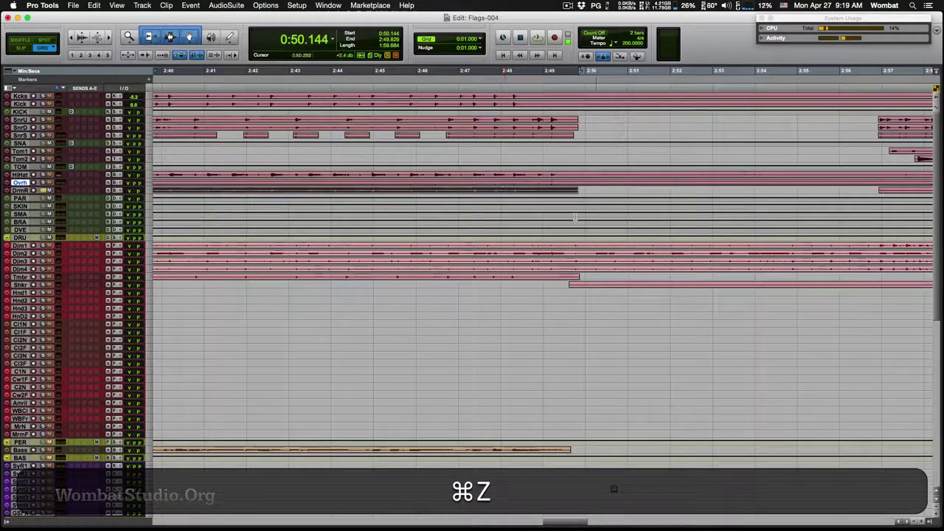
Clear the DrumsRom solo, play the drums from the 0:50 clip start, and fit the whole session in view.
click(480, 154)
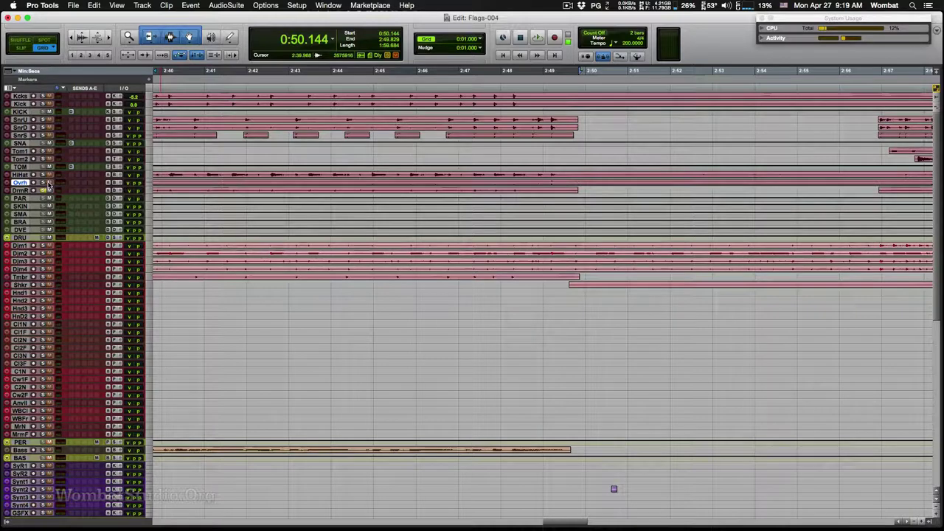
key(space)
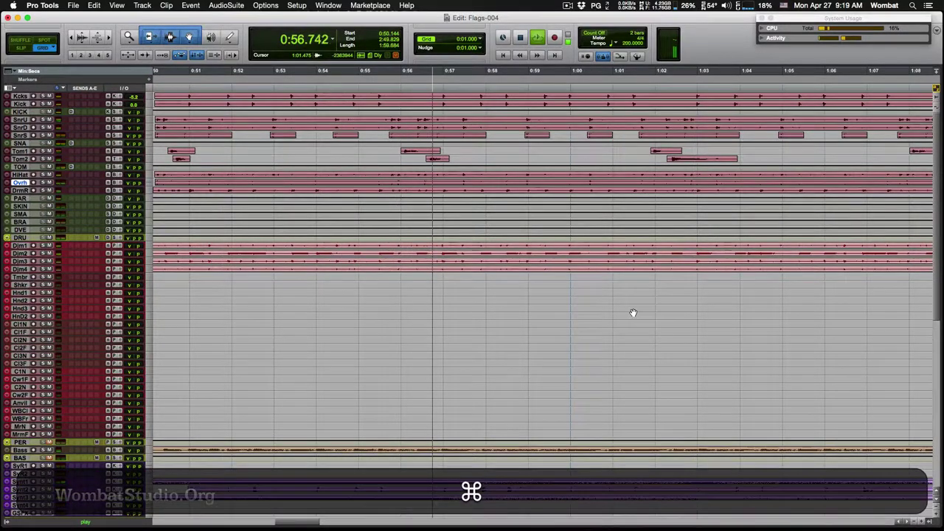
key(alt+super+a)
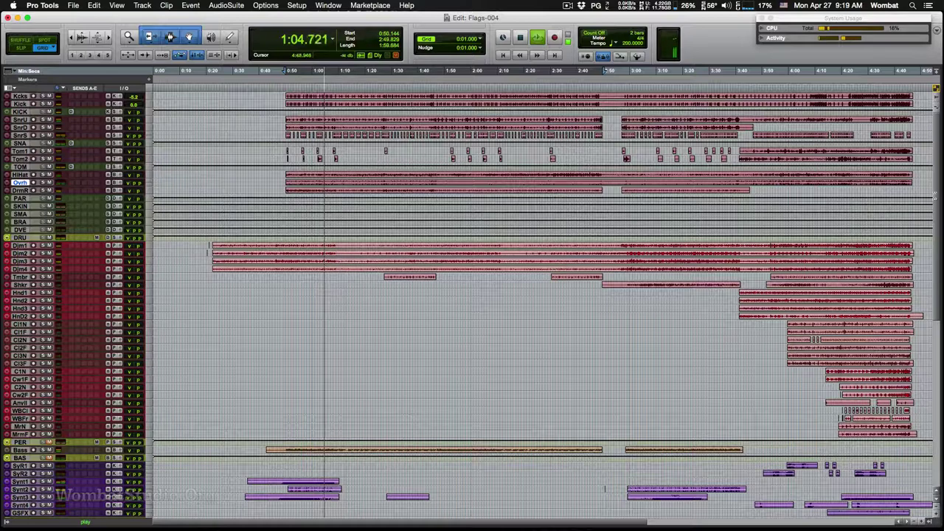
key(space)
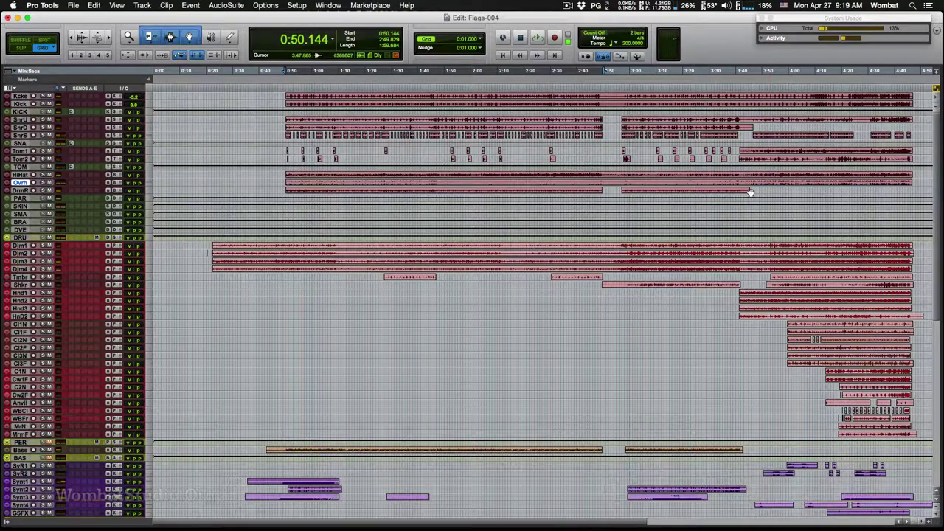
Play from 3:45, raise the SNARES track's DVerb send to -15.0 dB, and close the send window.
click(748, 84)
key(space)
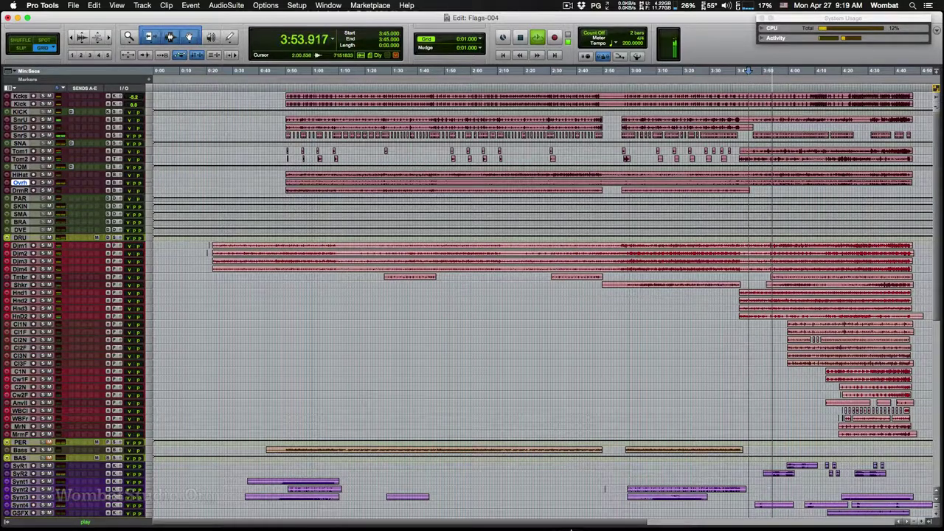
key(super+equal)
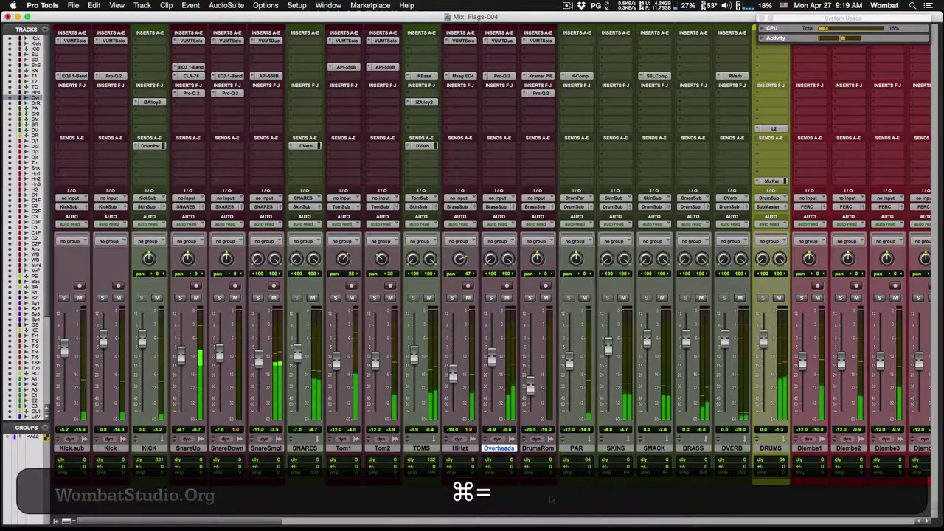
click(313, 145)
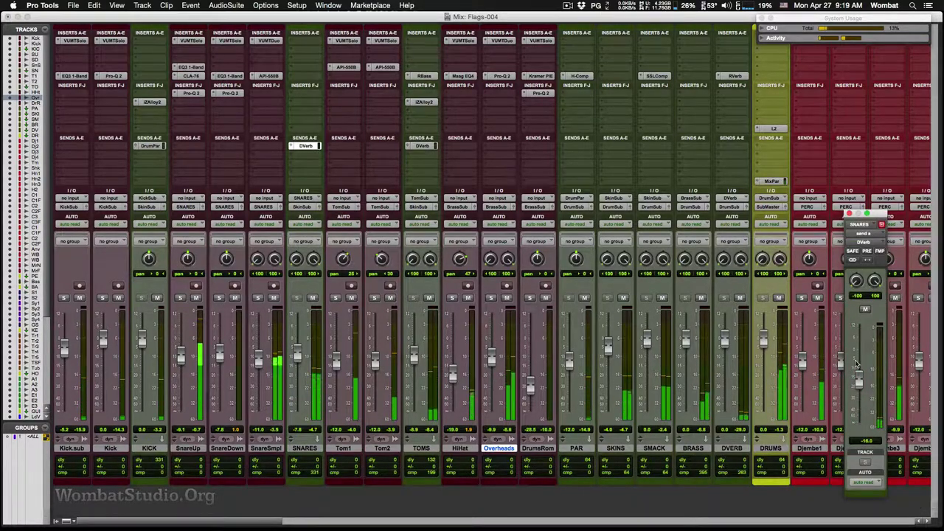
drag(863, 380, 863, 382)
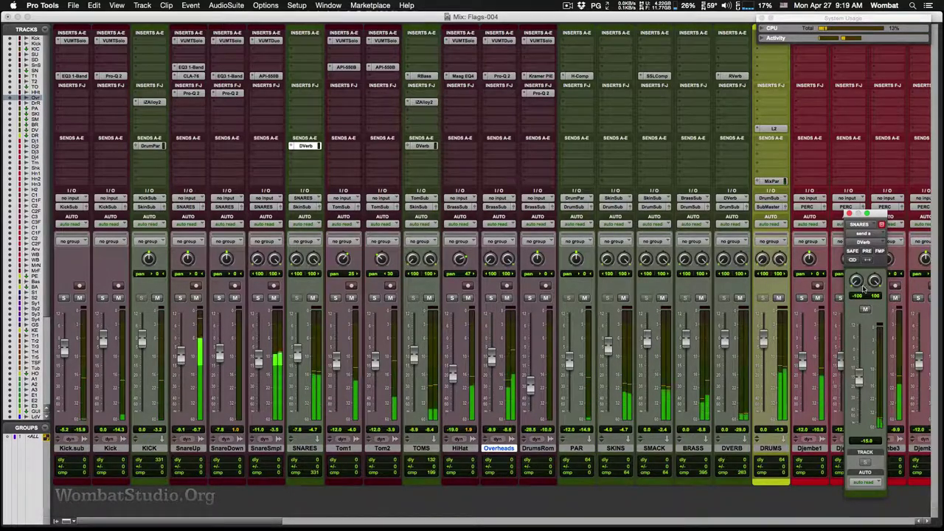
click(849, 213)
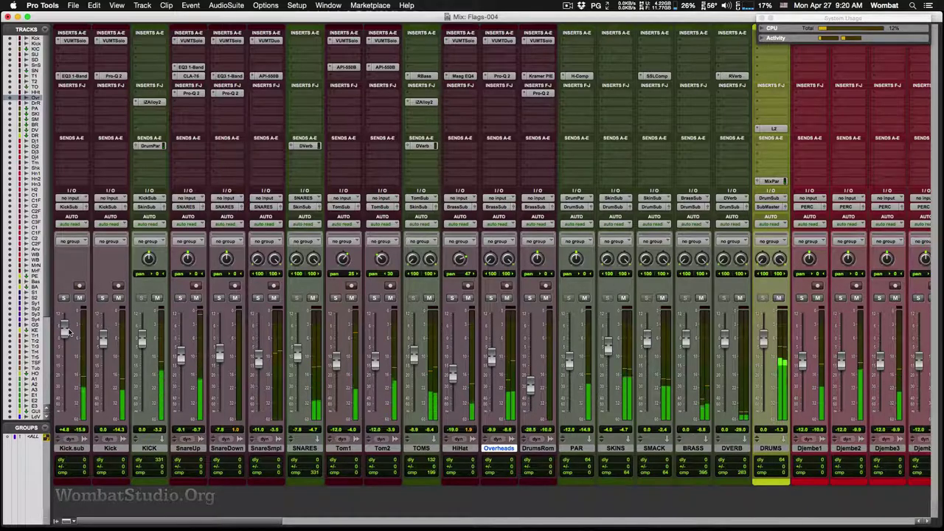
Lower the Kick.sub fader to -5.2 dB during playback and deselect the Overheads track.
drag(64, 330, 66, 343)
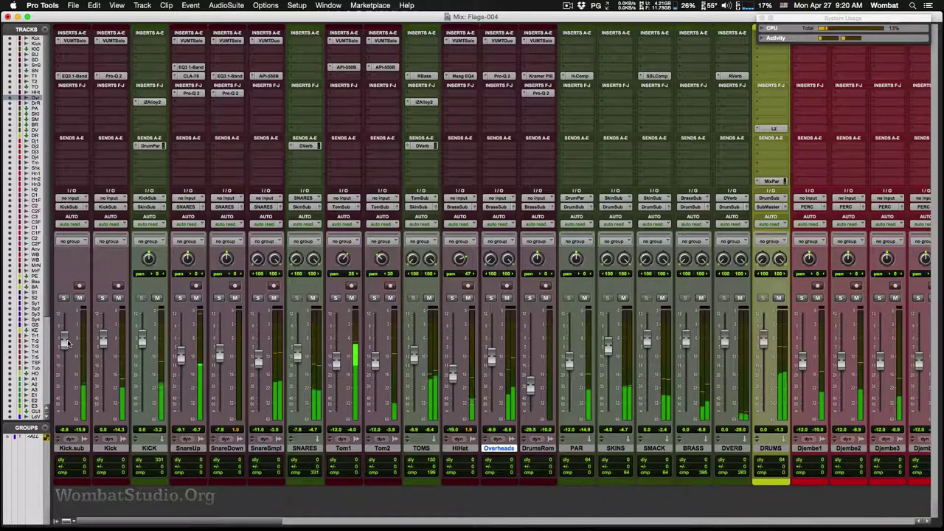
mouse_move(66, 343)
mouse_down()
mouse_move(72, 319)
mouse_move(64, 352)
mouse_up()
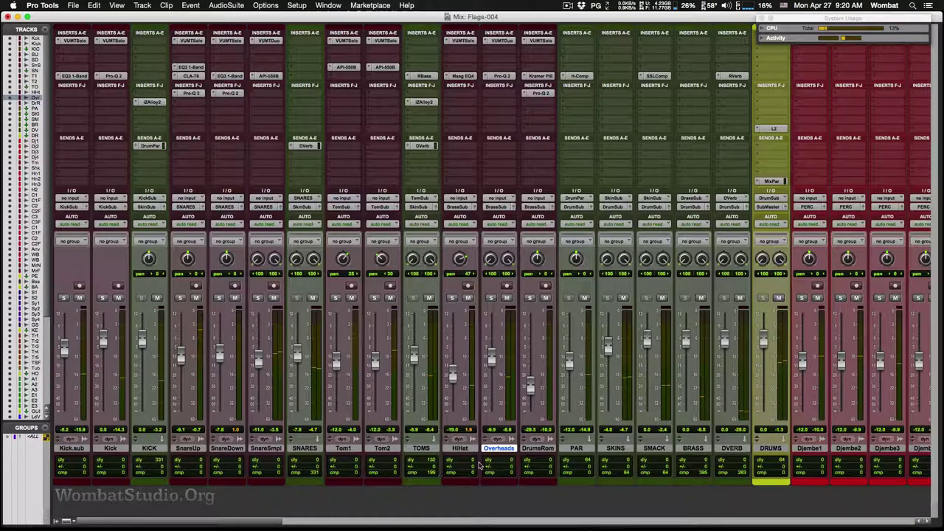
alt+click(504, 450)
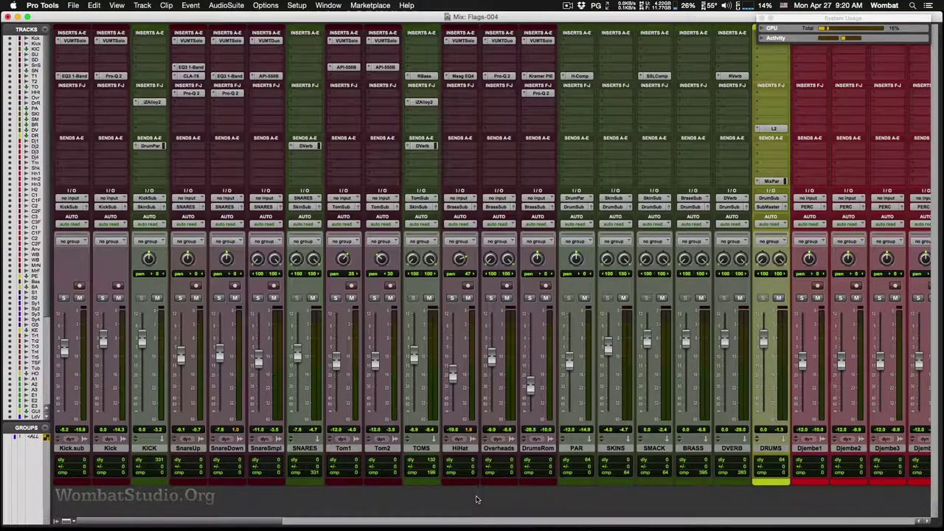
Return to the Edit window and save the session under the new name Flags-005 in the Flags folder.
key(super+equal)
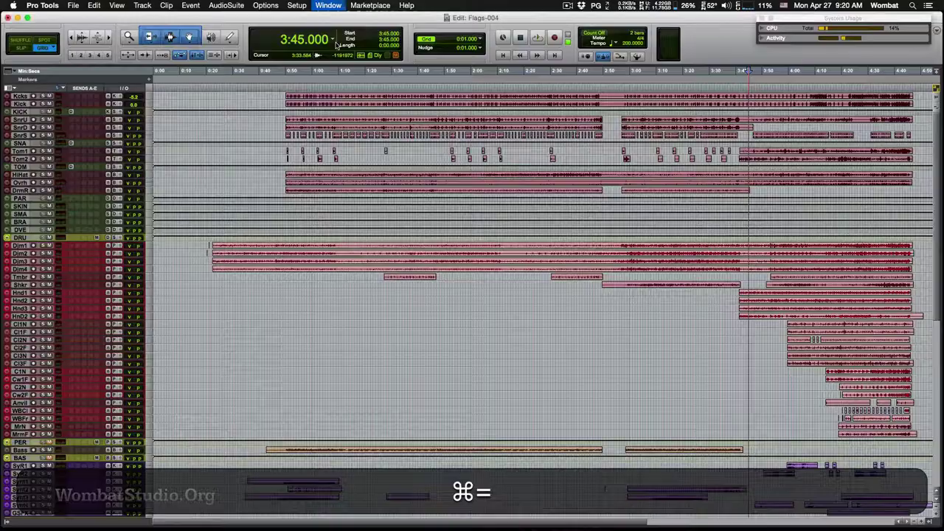
click(73, 6)
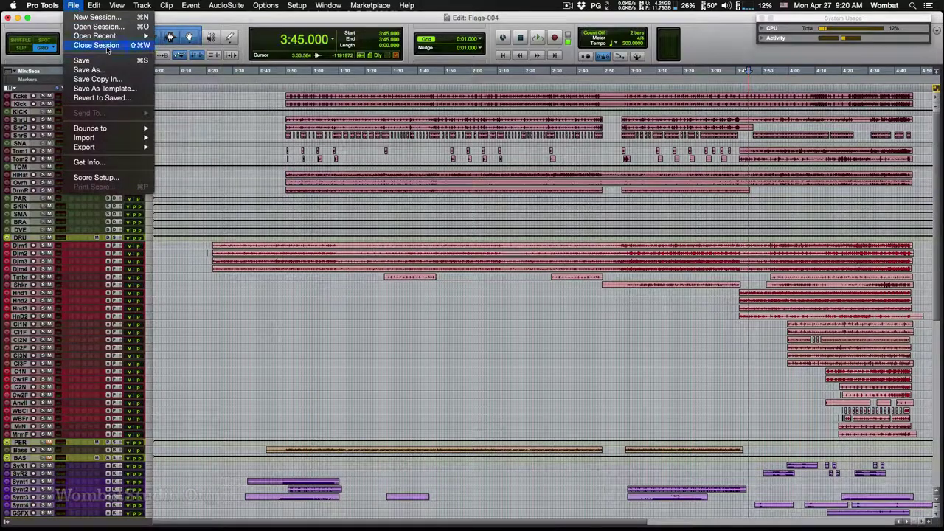
click(203, 86)
click(462, 109)
key(BackSpace)
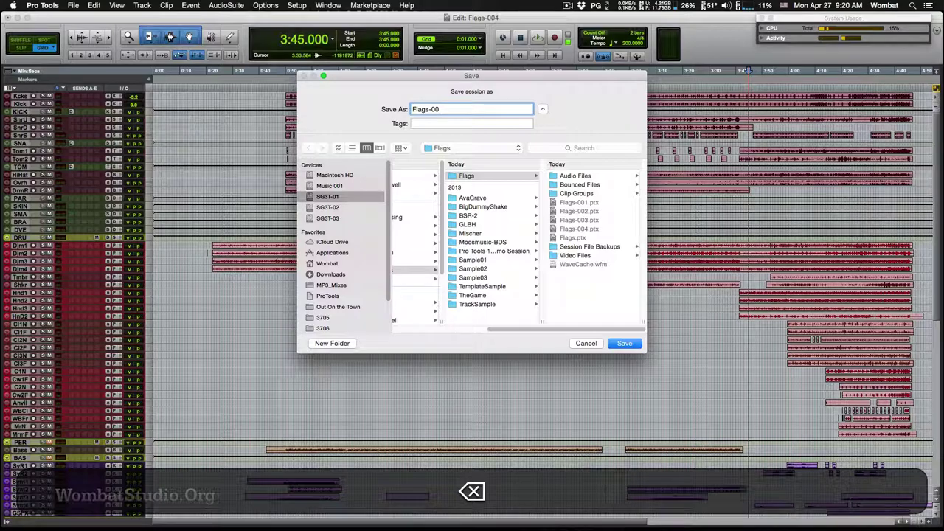
text(5)
key(Return)
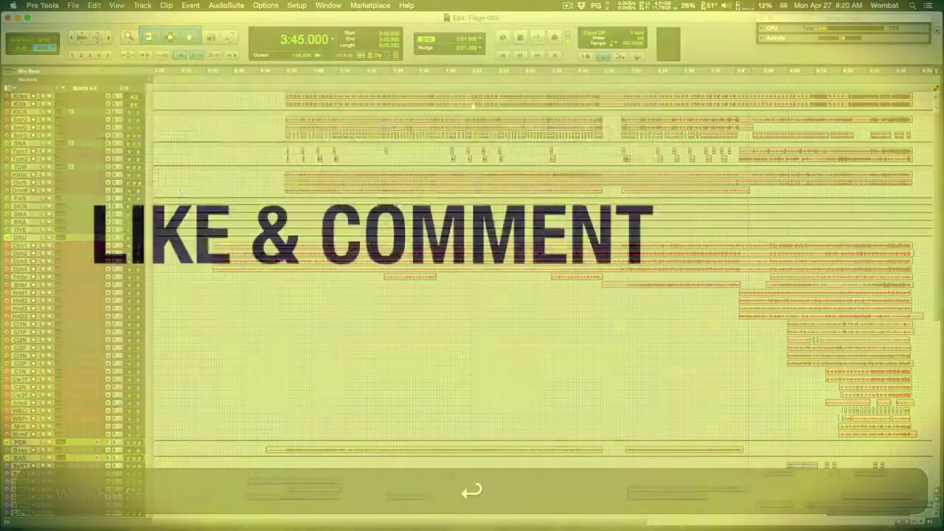